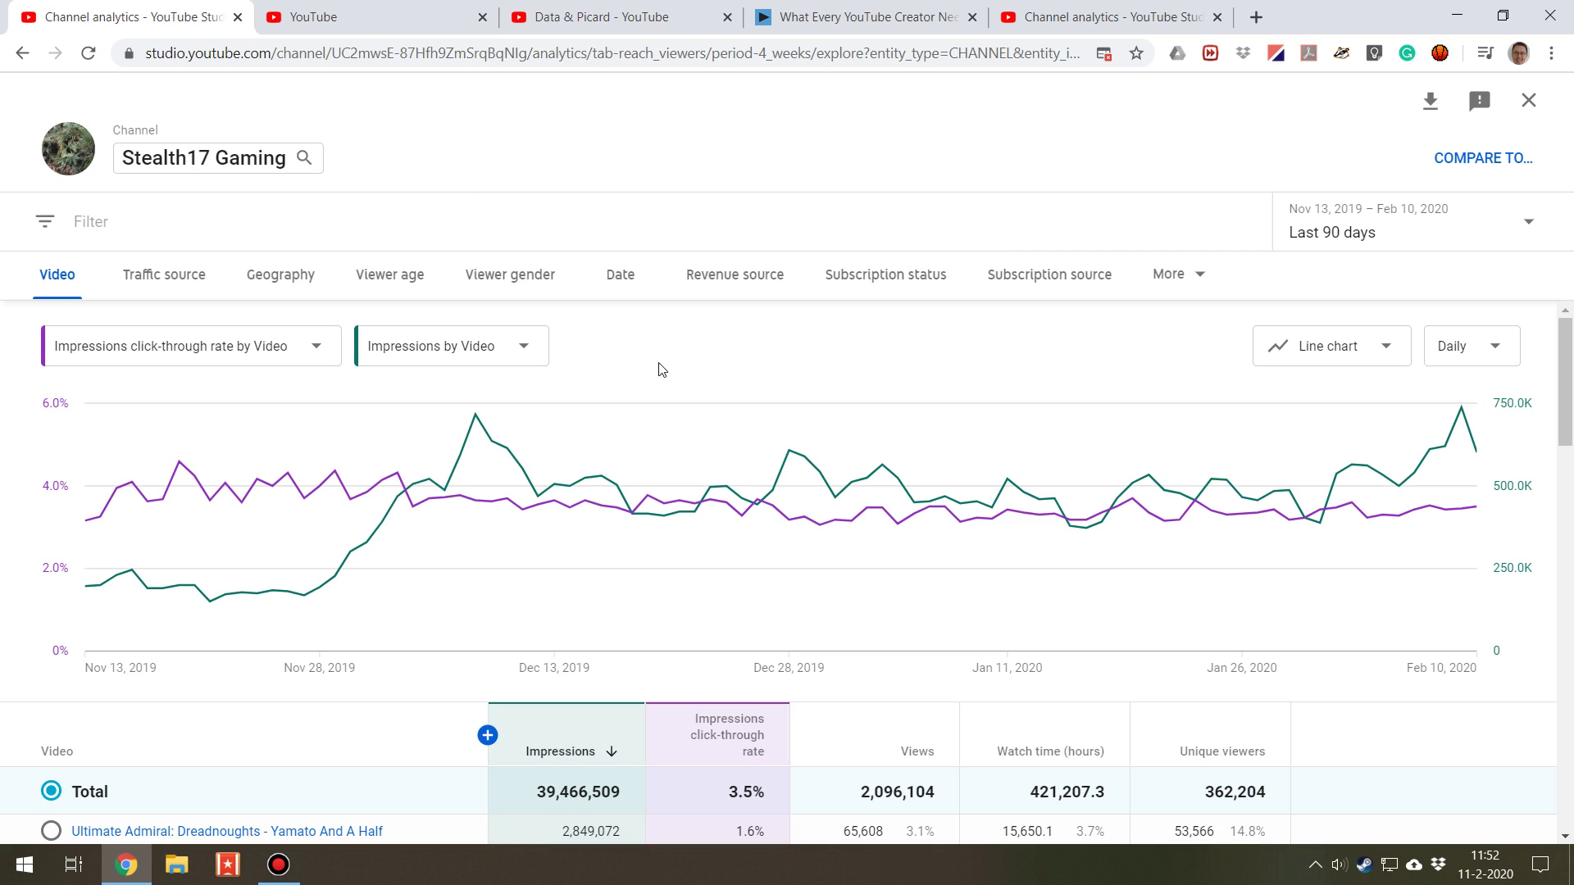
- Examine the impressions column in the per-video table of the channel analytics
scroll(657, 365, down, 2)
mouse_move(539, 541)
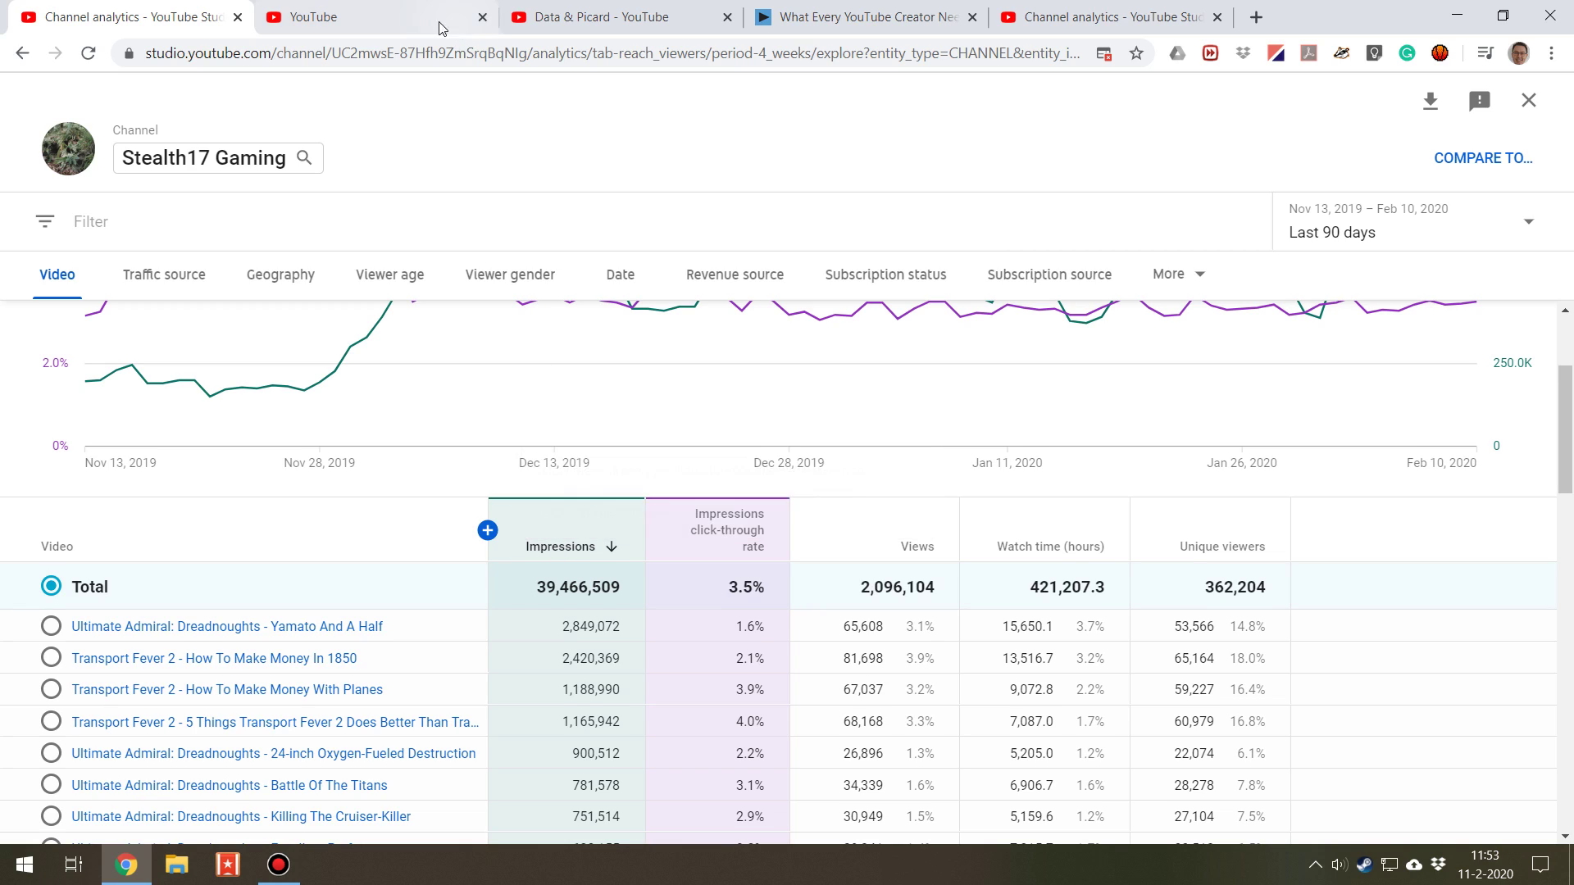
- Look over the recommended thumbnails on the YouTube home page and view the opened Data & Picard video page
click(401, 16)
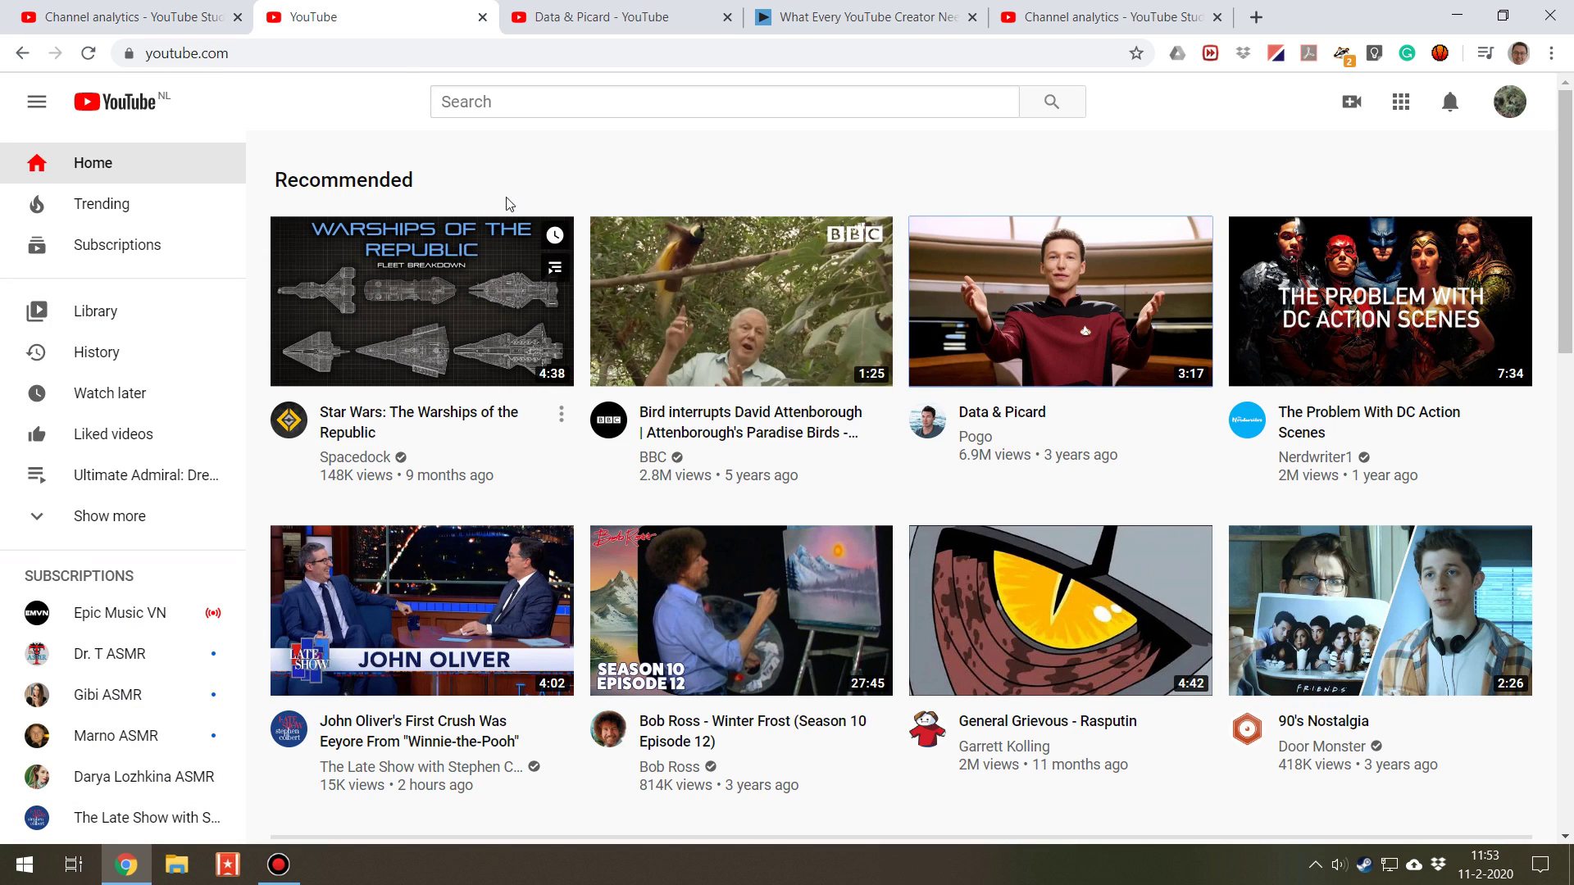
mouse_move(428, 250)
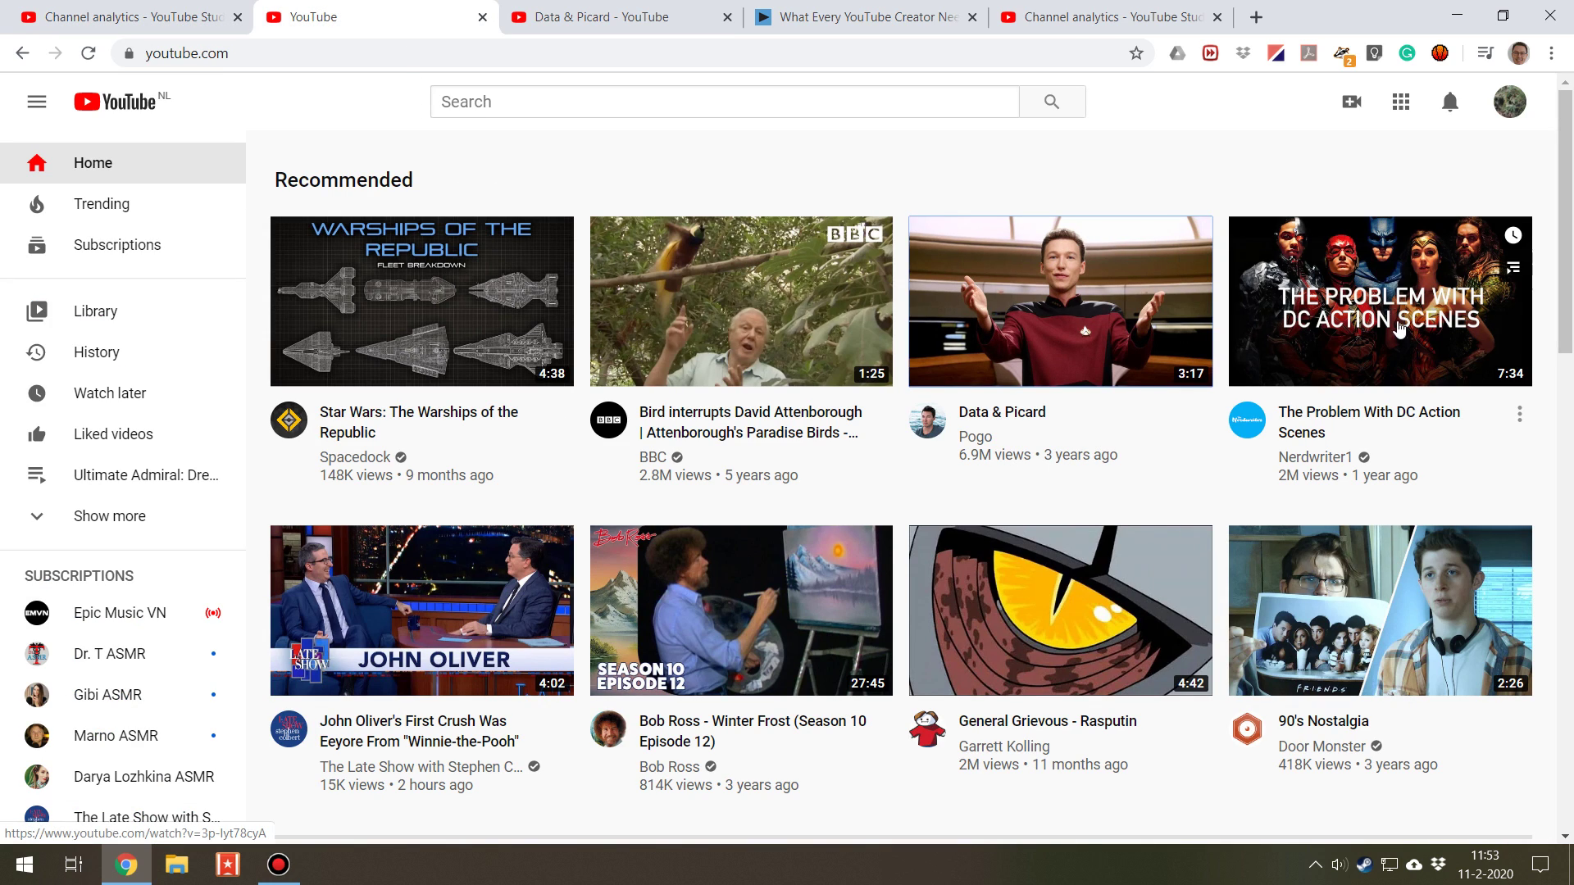
mouse_move(778, 654)
mouse_move(418, 344)
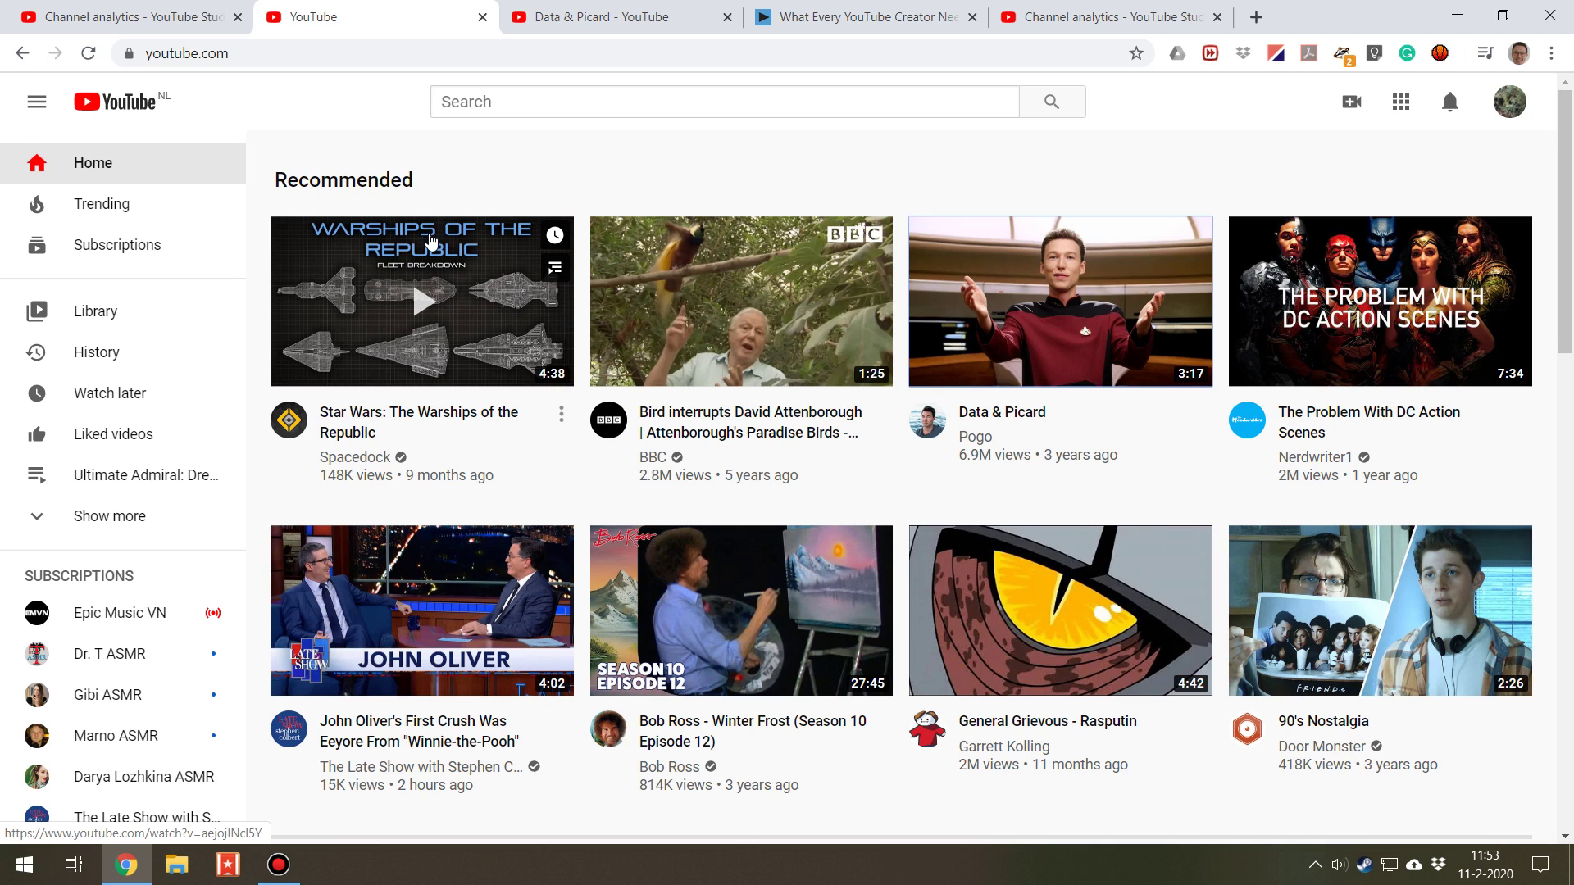
click(611, 16)
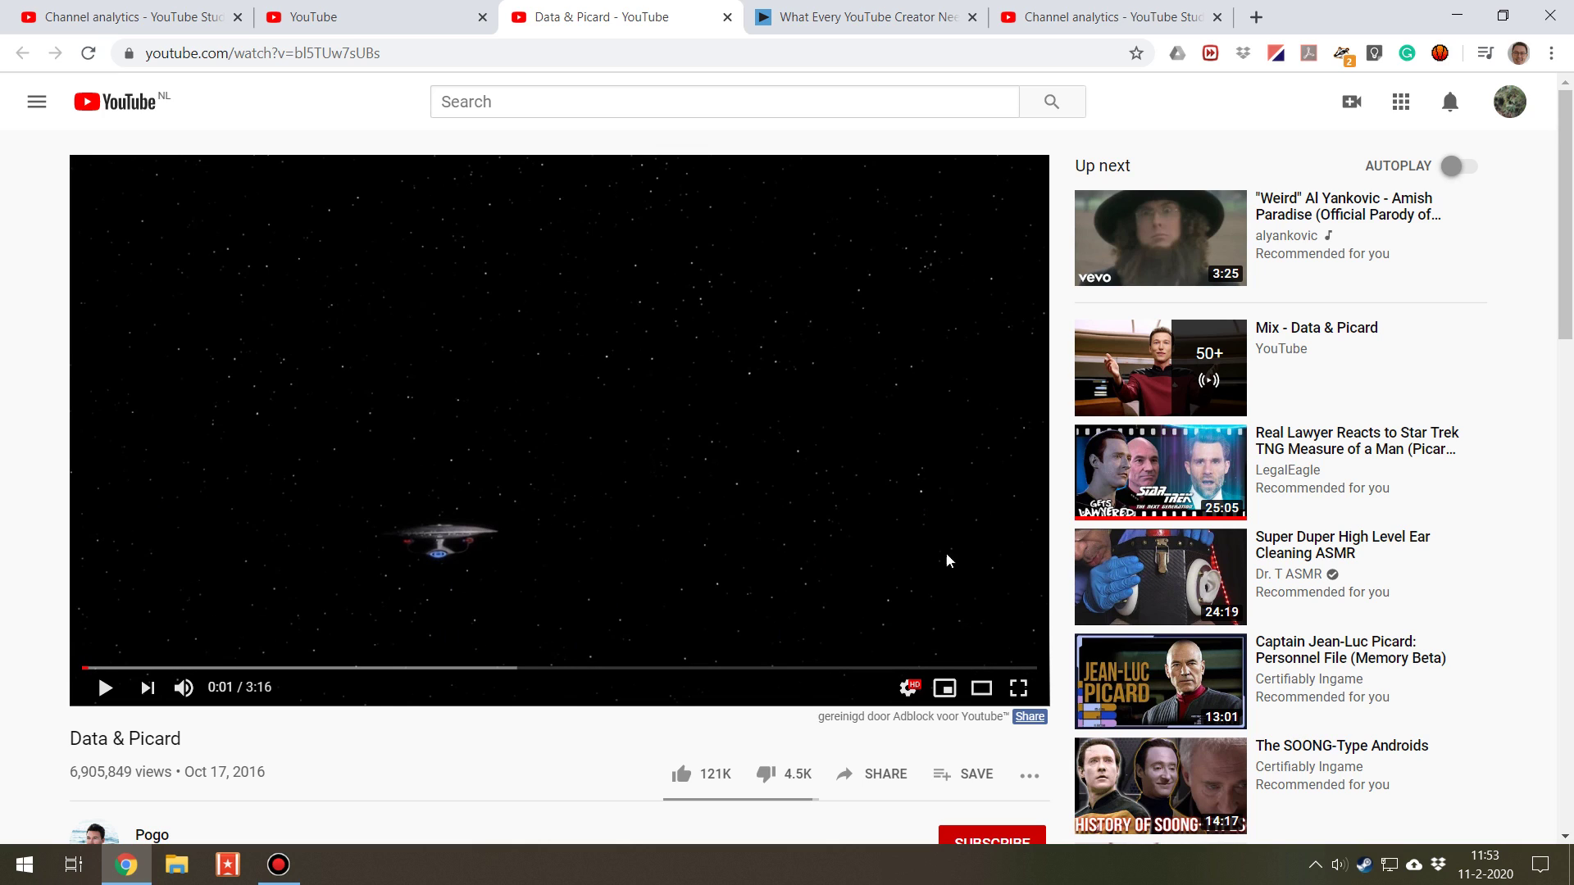
- Return to the channel analytics and compare the video table sorted by impressions click-through rate and by impressions
click(172, 20)
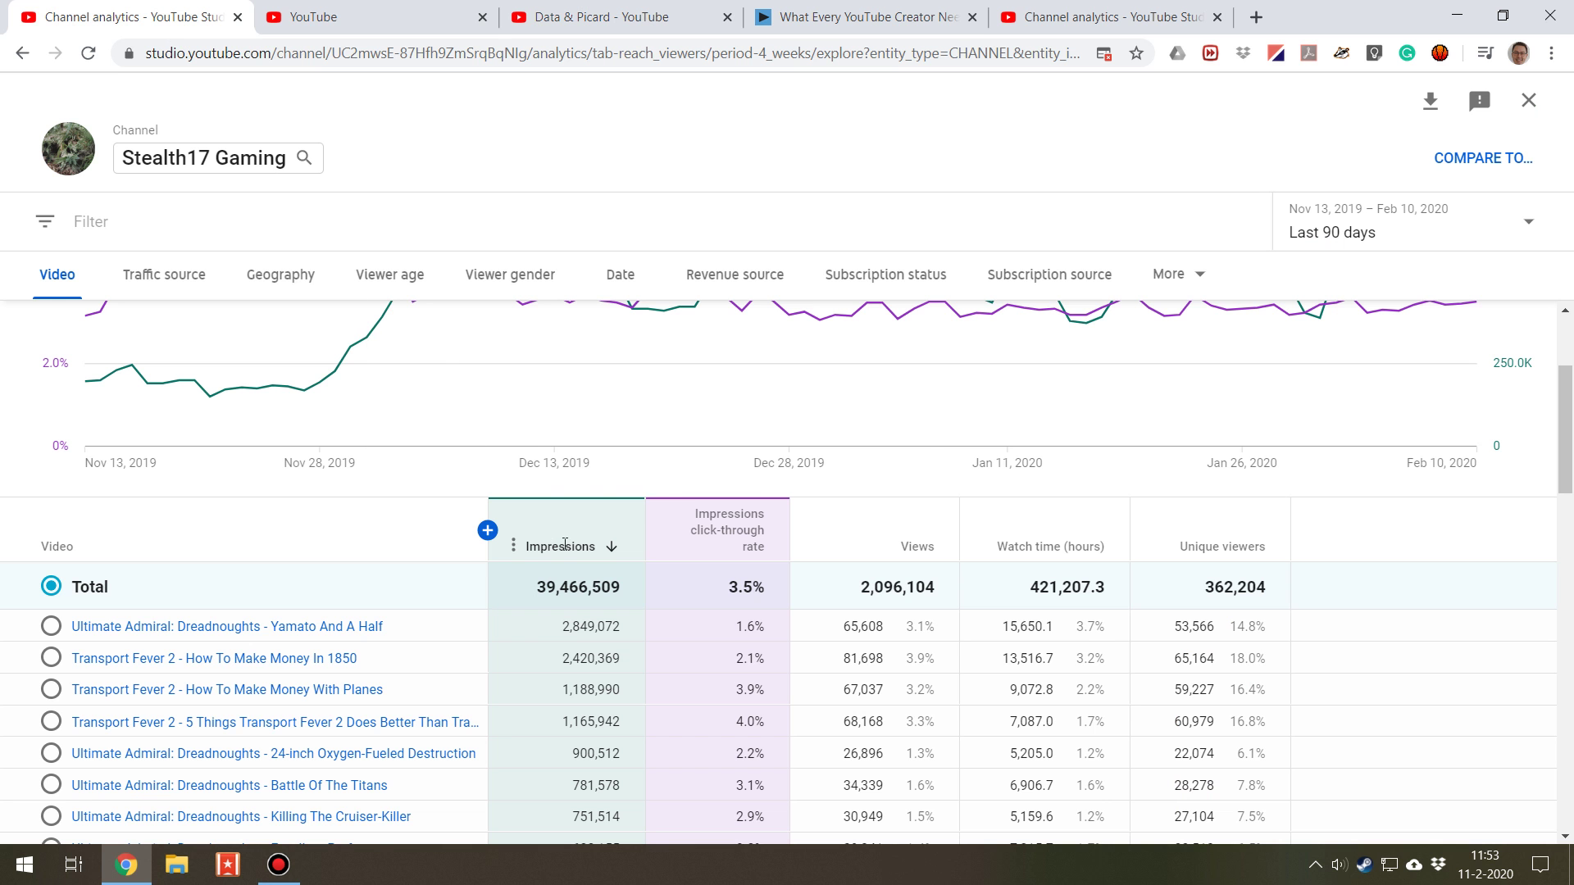
mouse_move(758, 546)
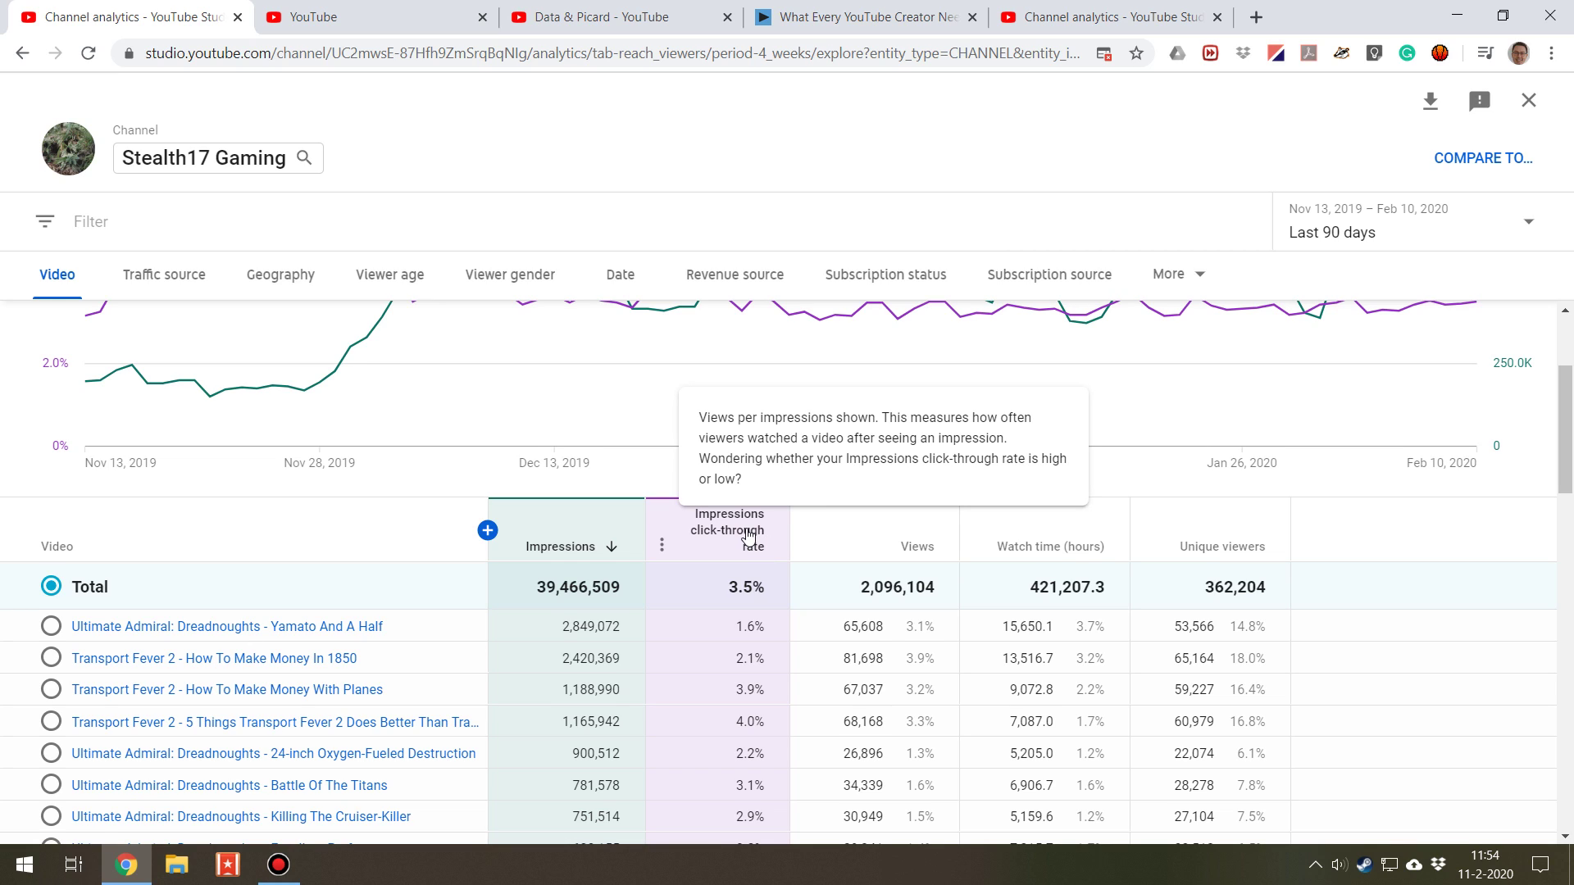
click(749, 553)
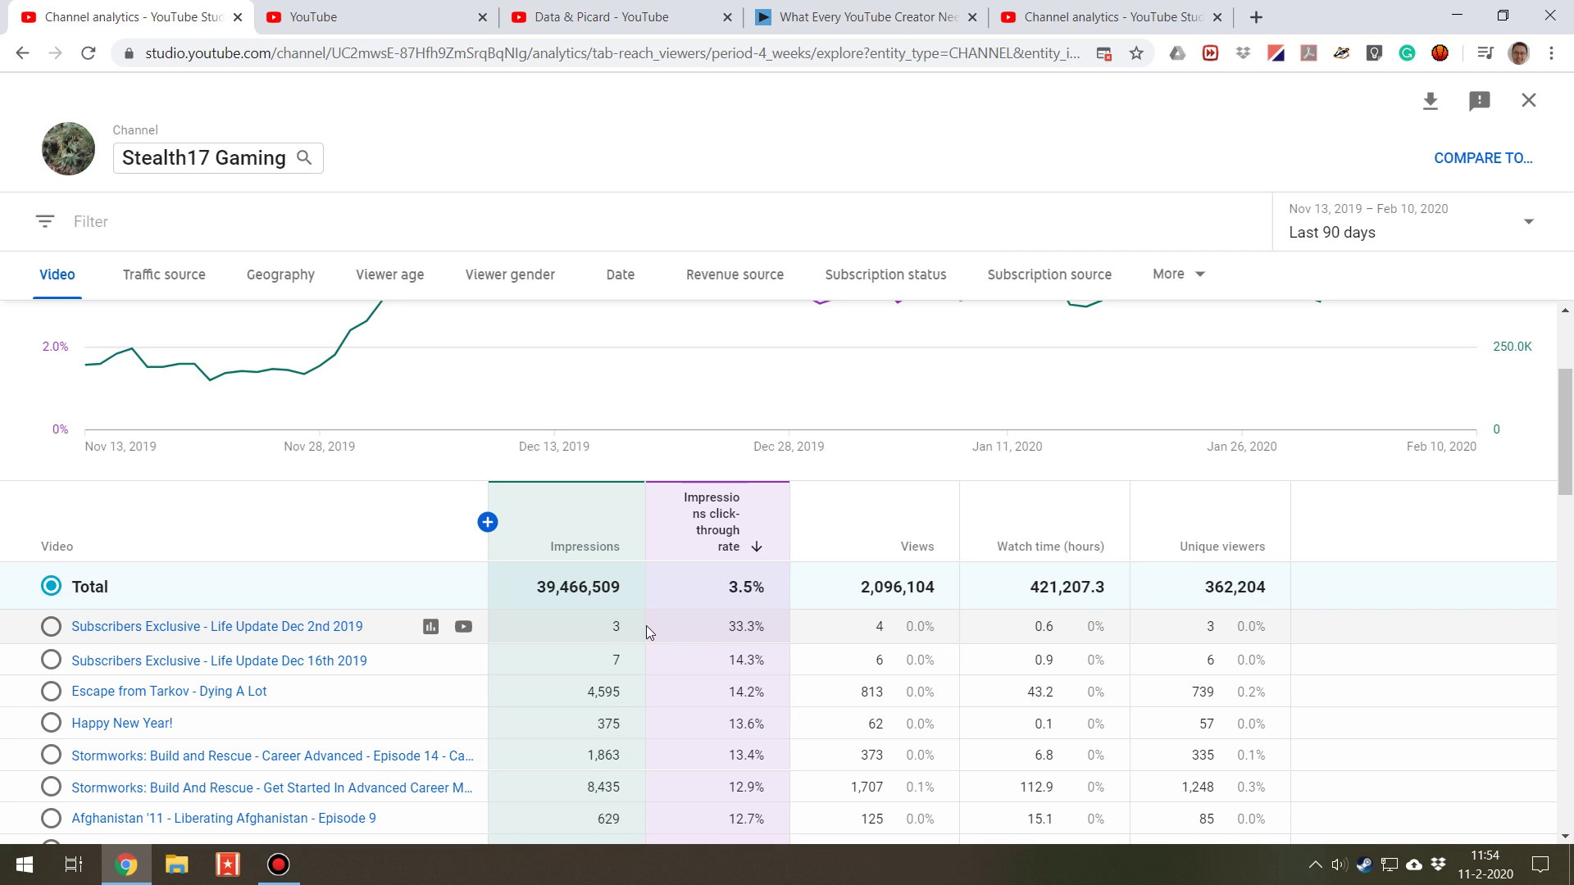
mouse_move(310, 637)
mouse_move(731, 525)
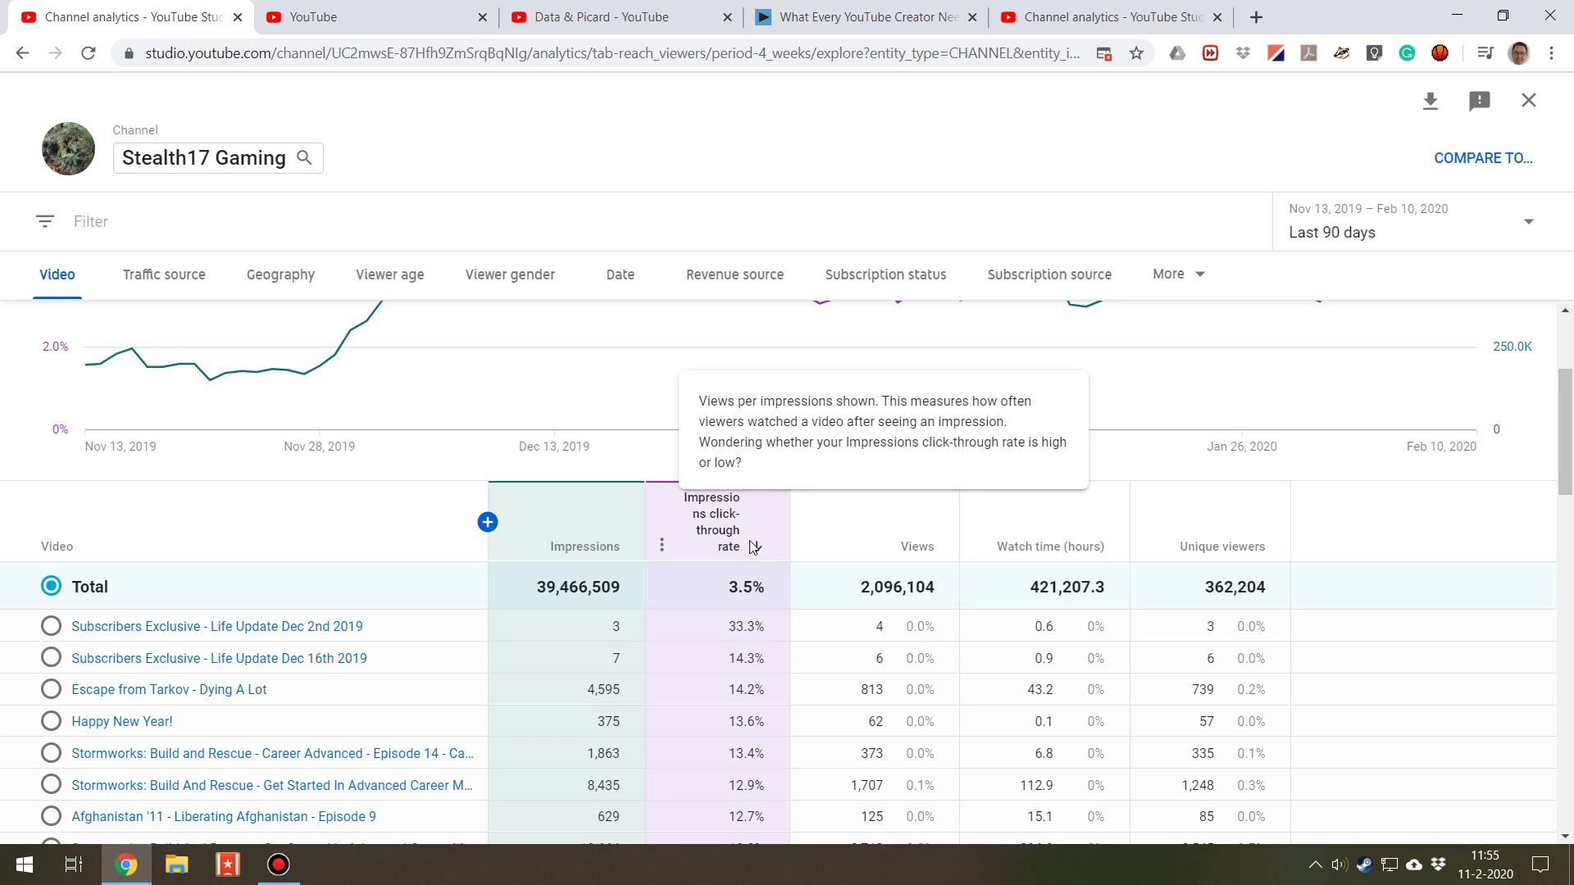
mouse_move(584, 542)
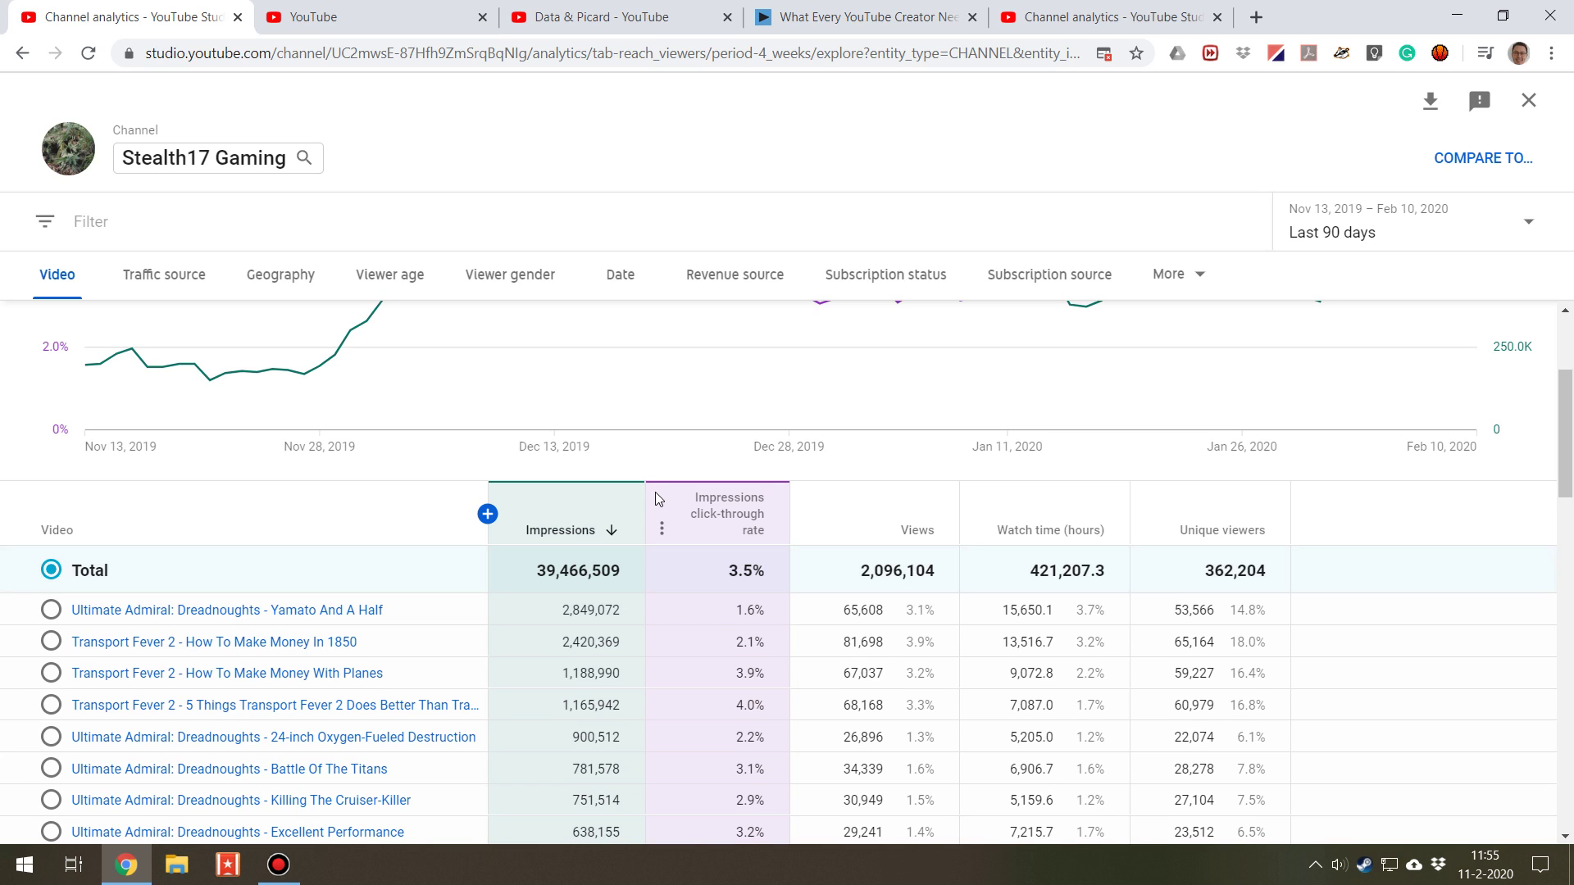
- Browse far down the YouTube home feed to examine the variety of recommended video thumbnails
click(421, 25)
scroll(886, 513, down, 10)
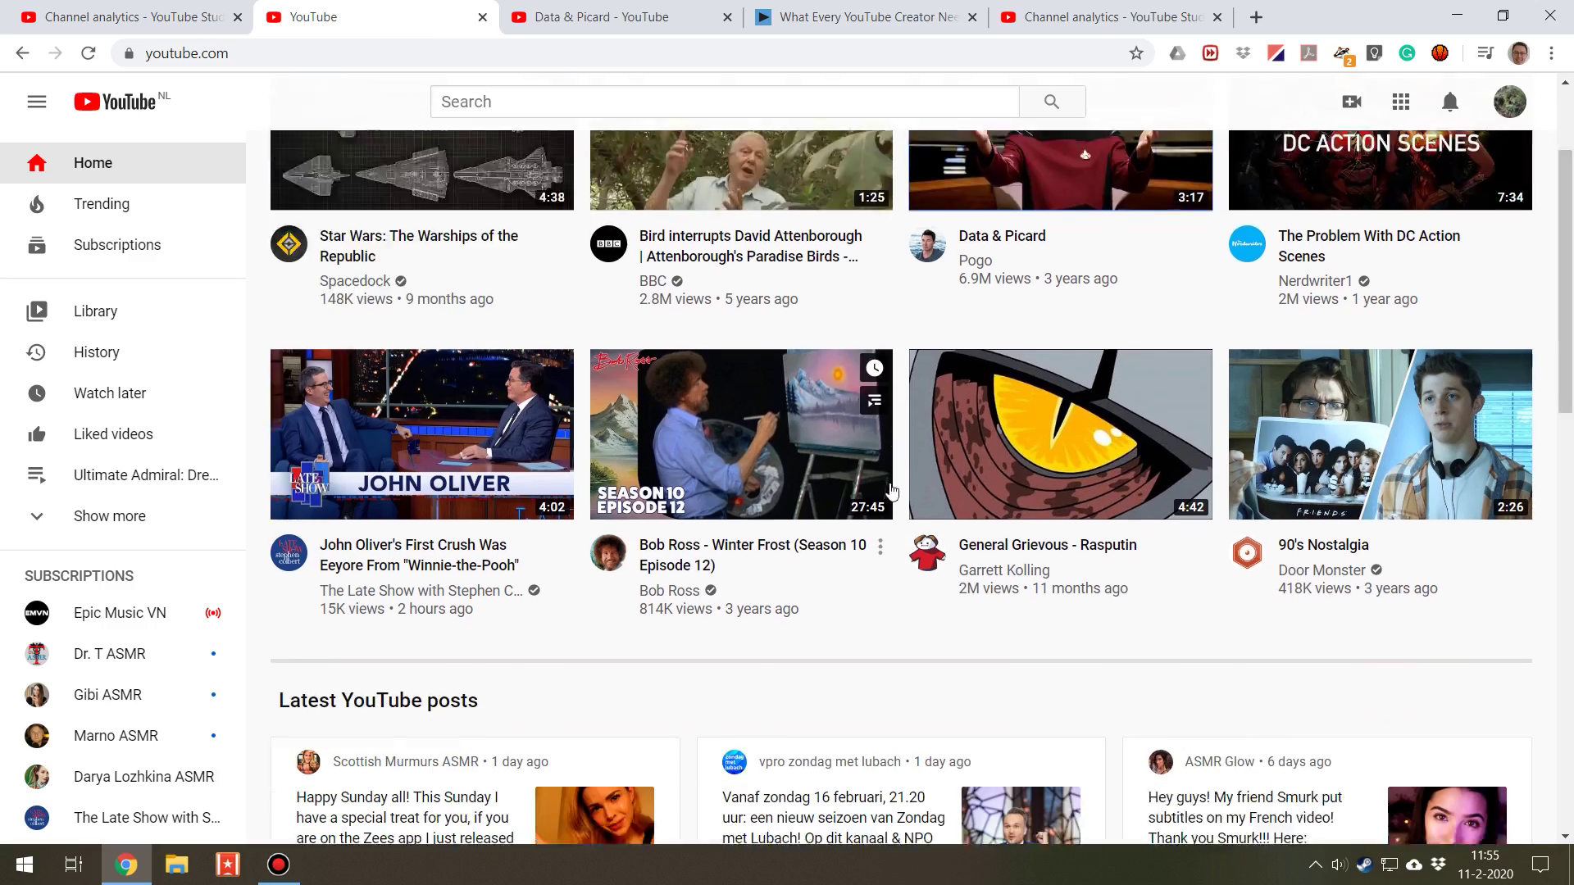
scroll(886, 512, down, 20)
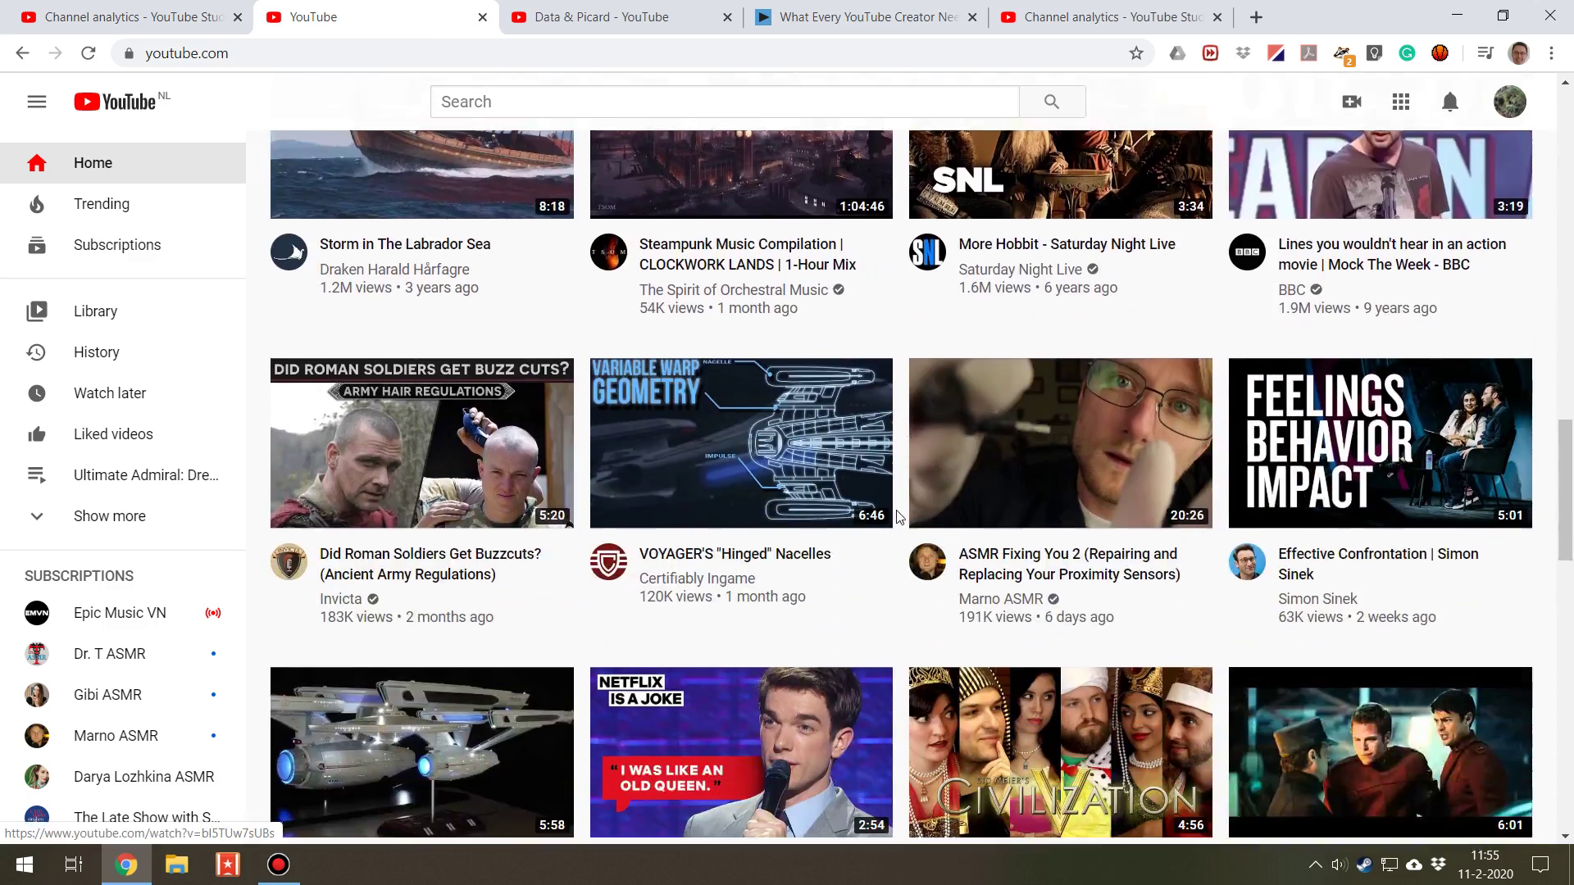
scroll(900, 517, down, 15)
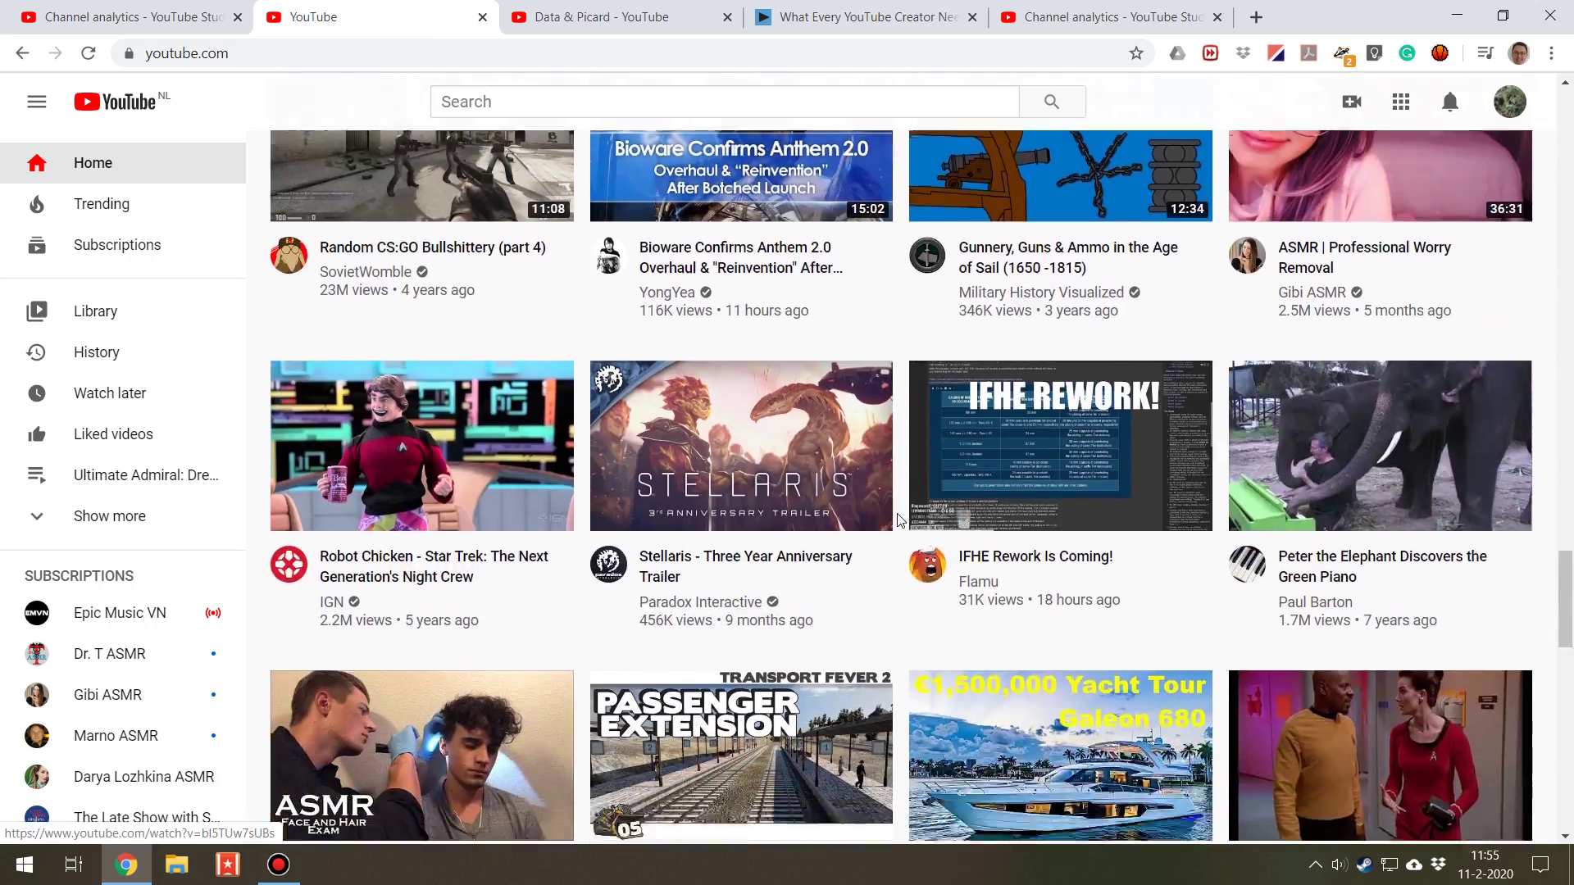
scroll(900, 519, down, 12)
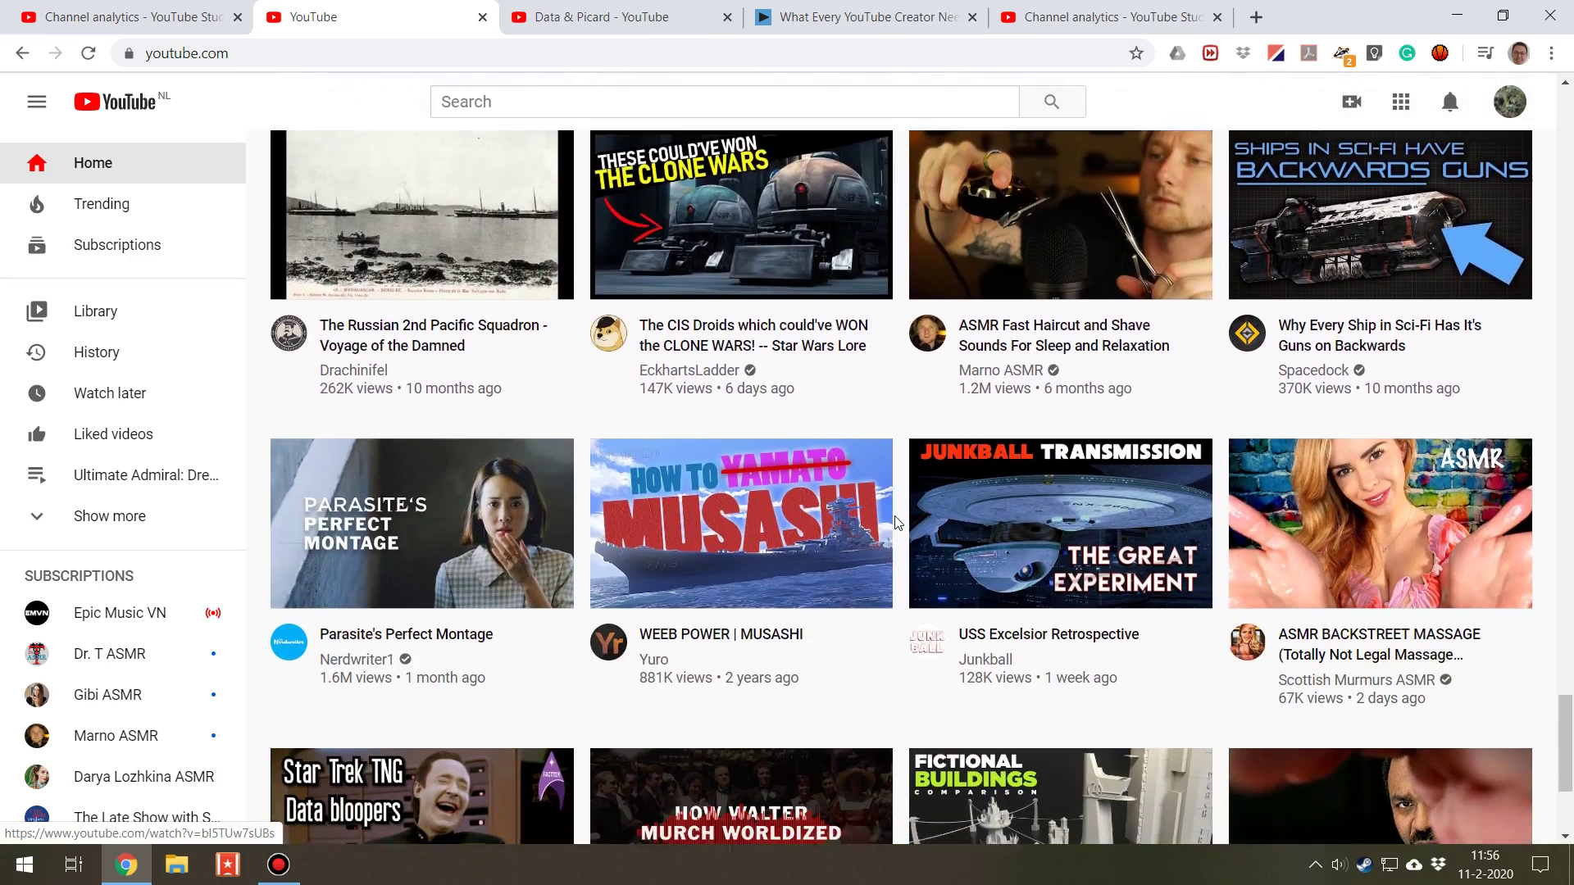
scroll(897, 522, down, 12)
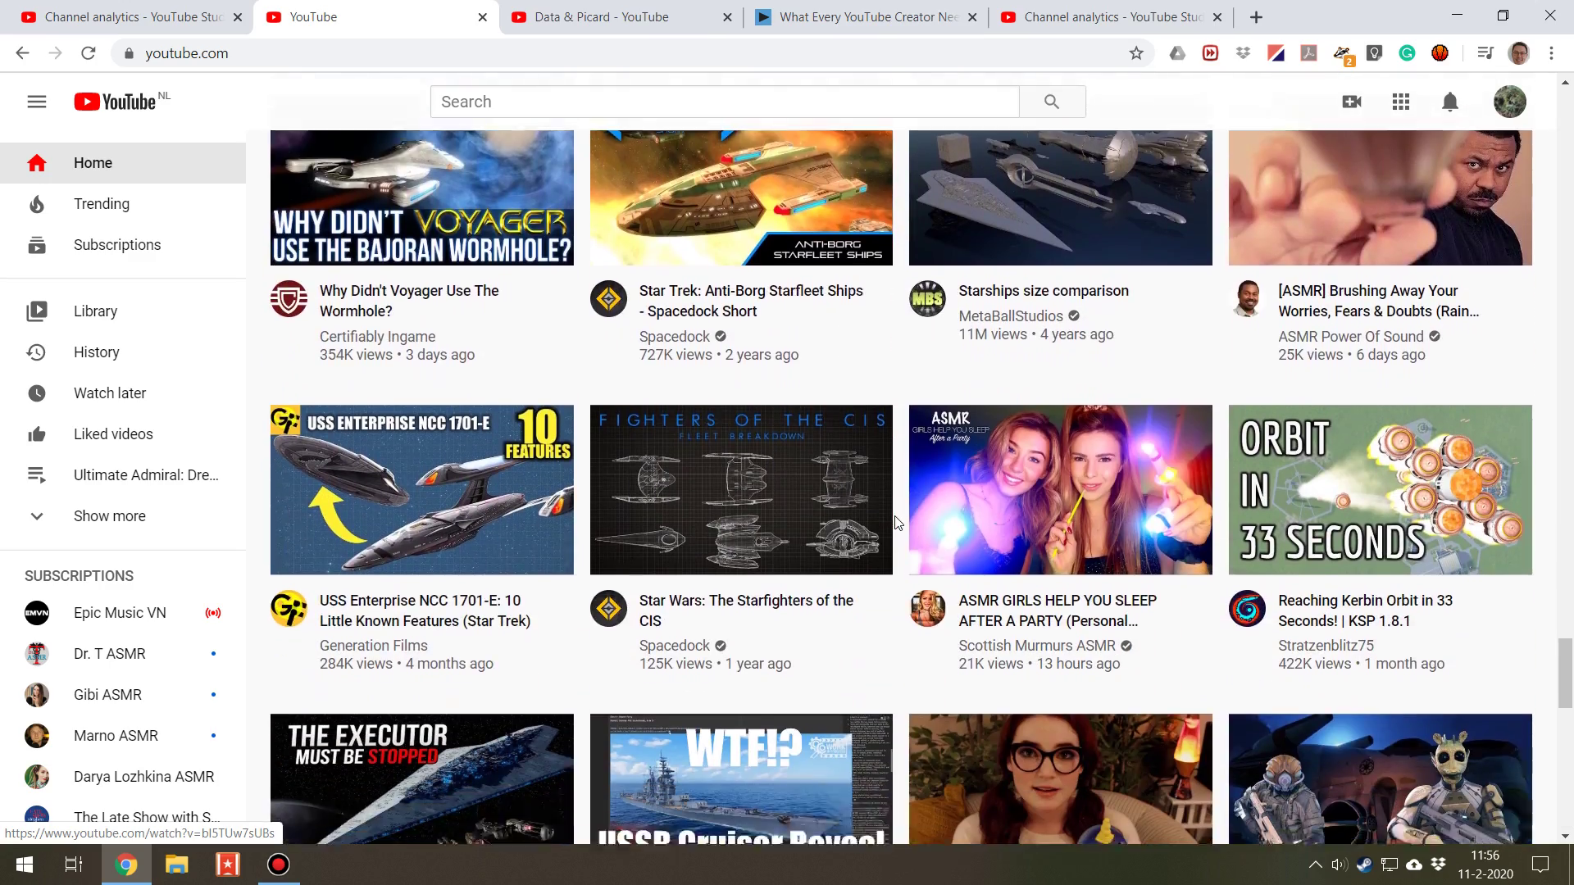
scroll(899, 519, down, 12)
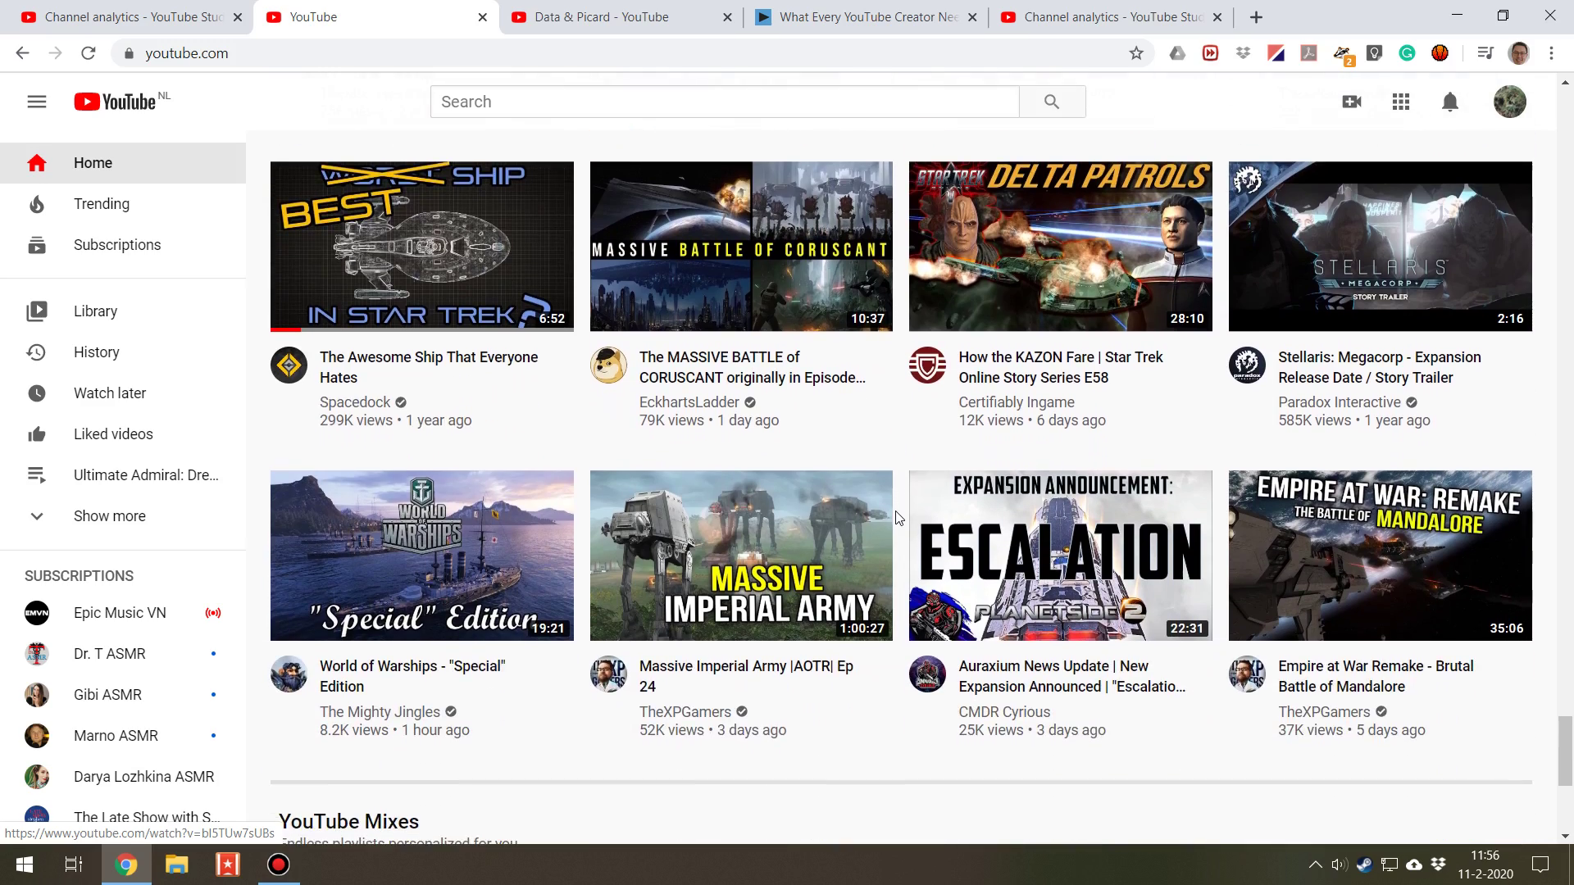
scroll(899, 517, down, 12)
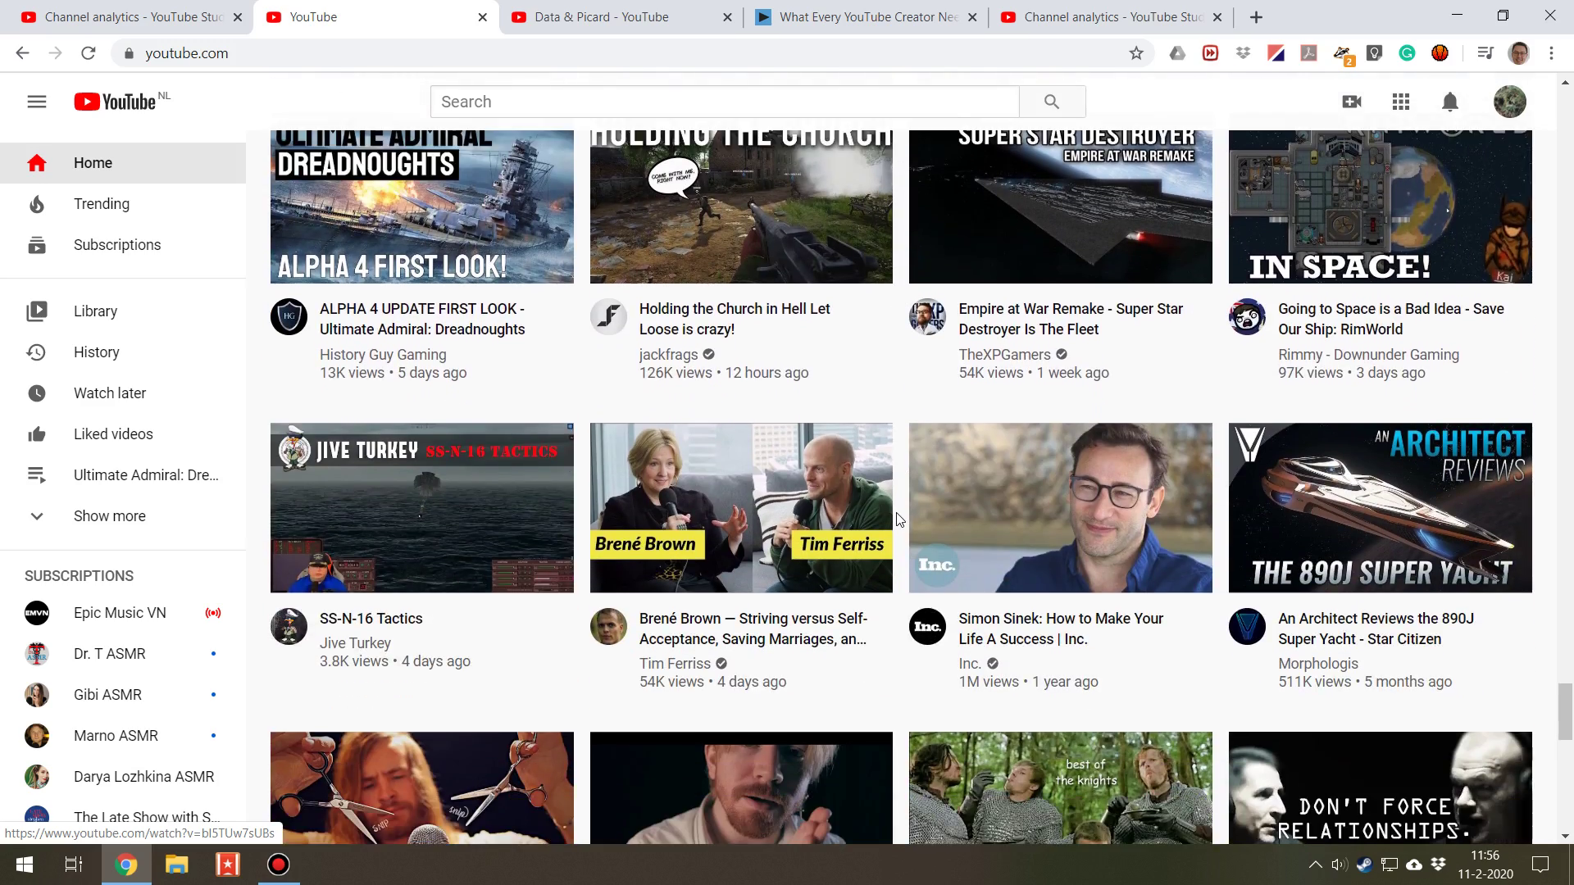
scroll(899, 523, down, 14)
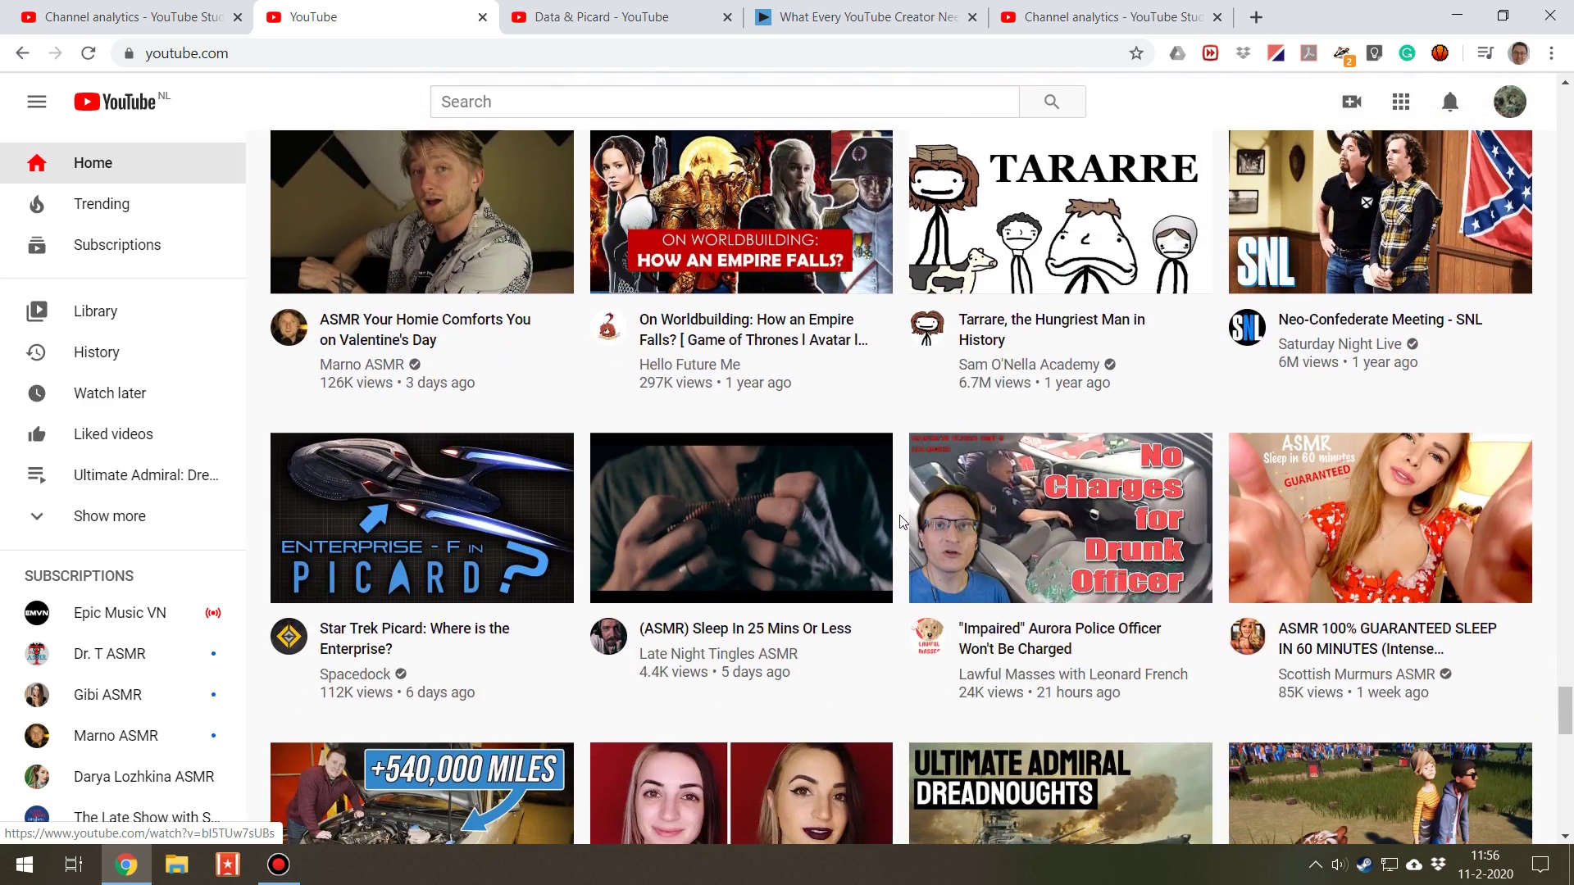
scroll(899, 521, down, 13)
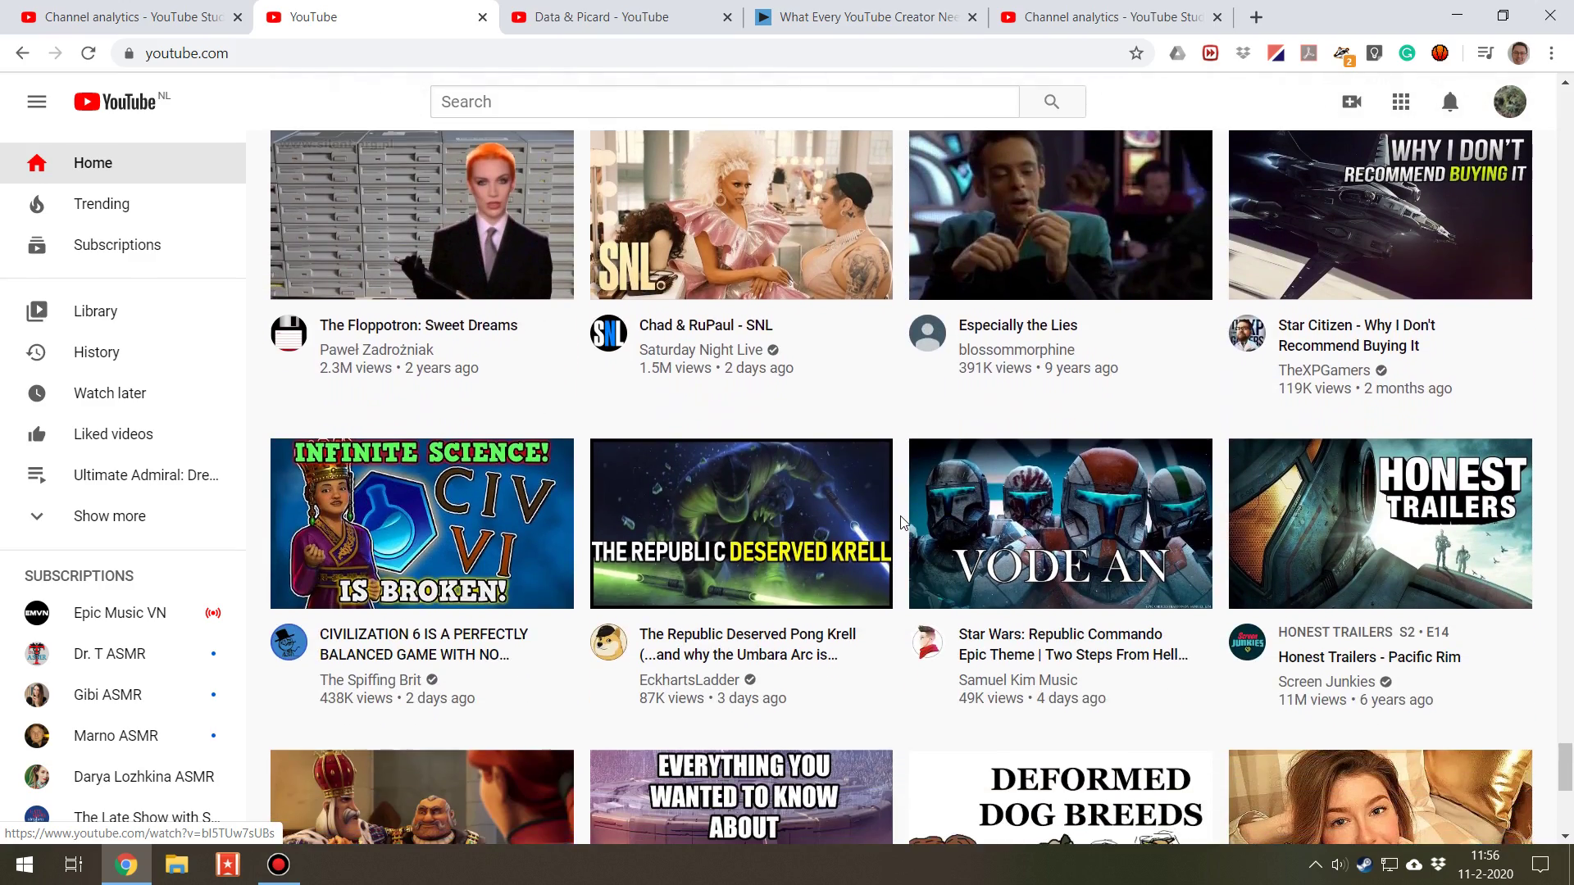
scroll(888, 514, down, 15)
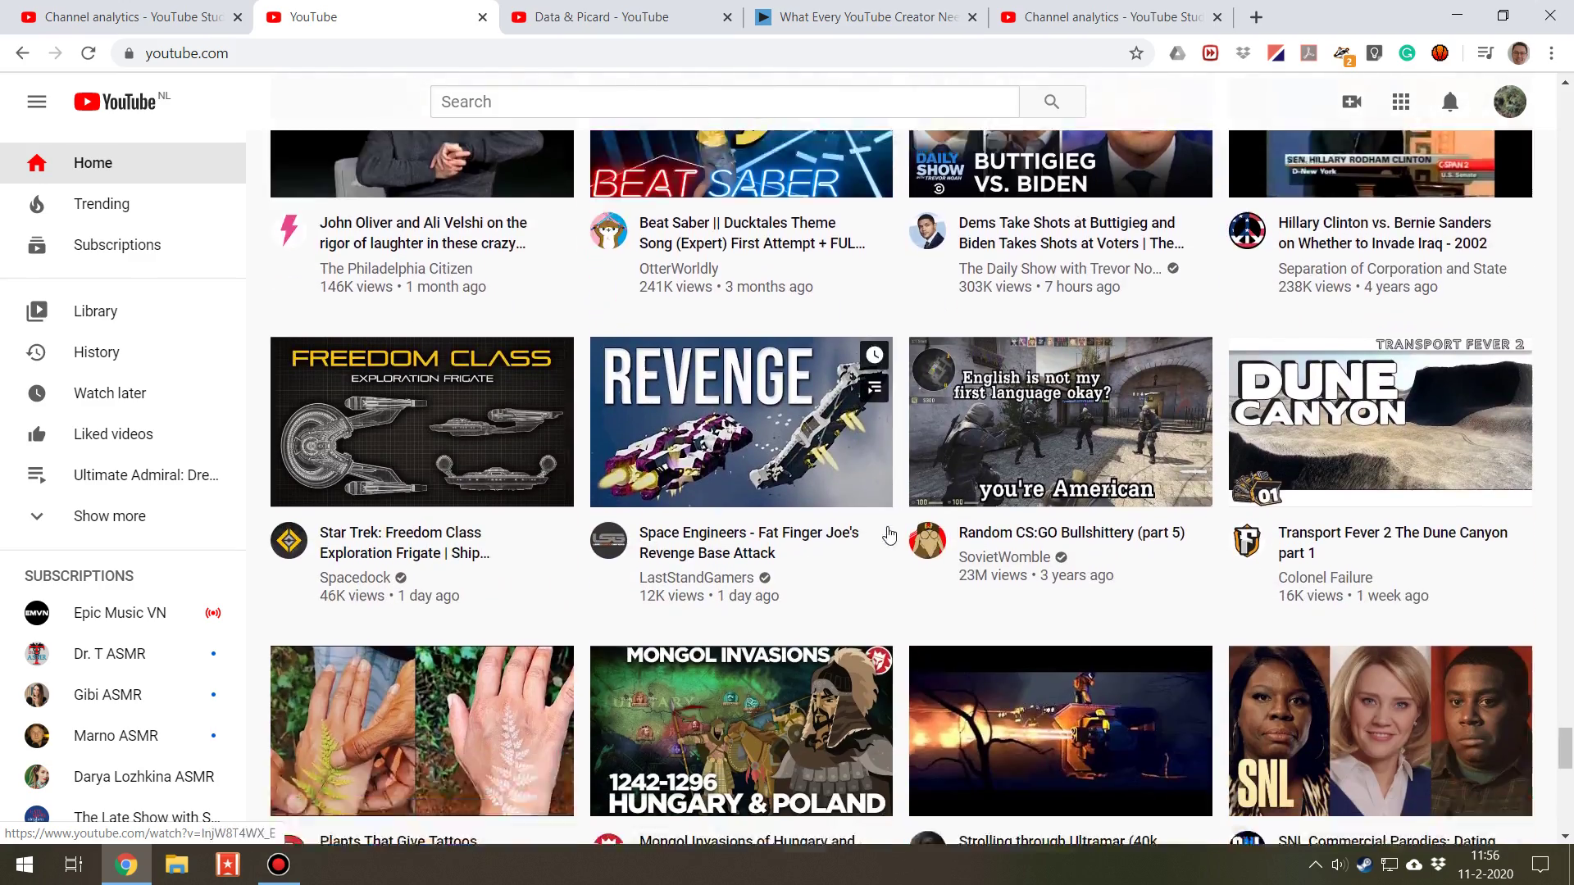
scroll(893, 533, down, 10)
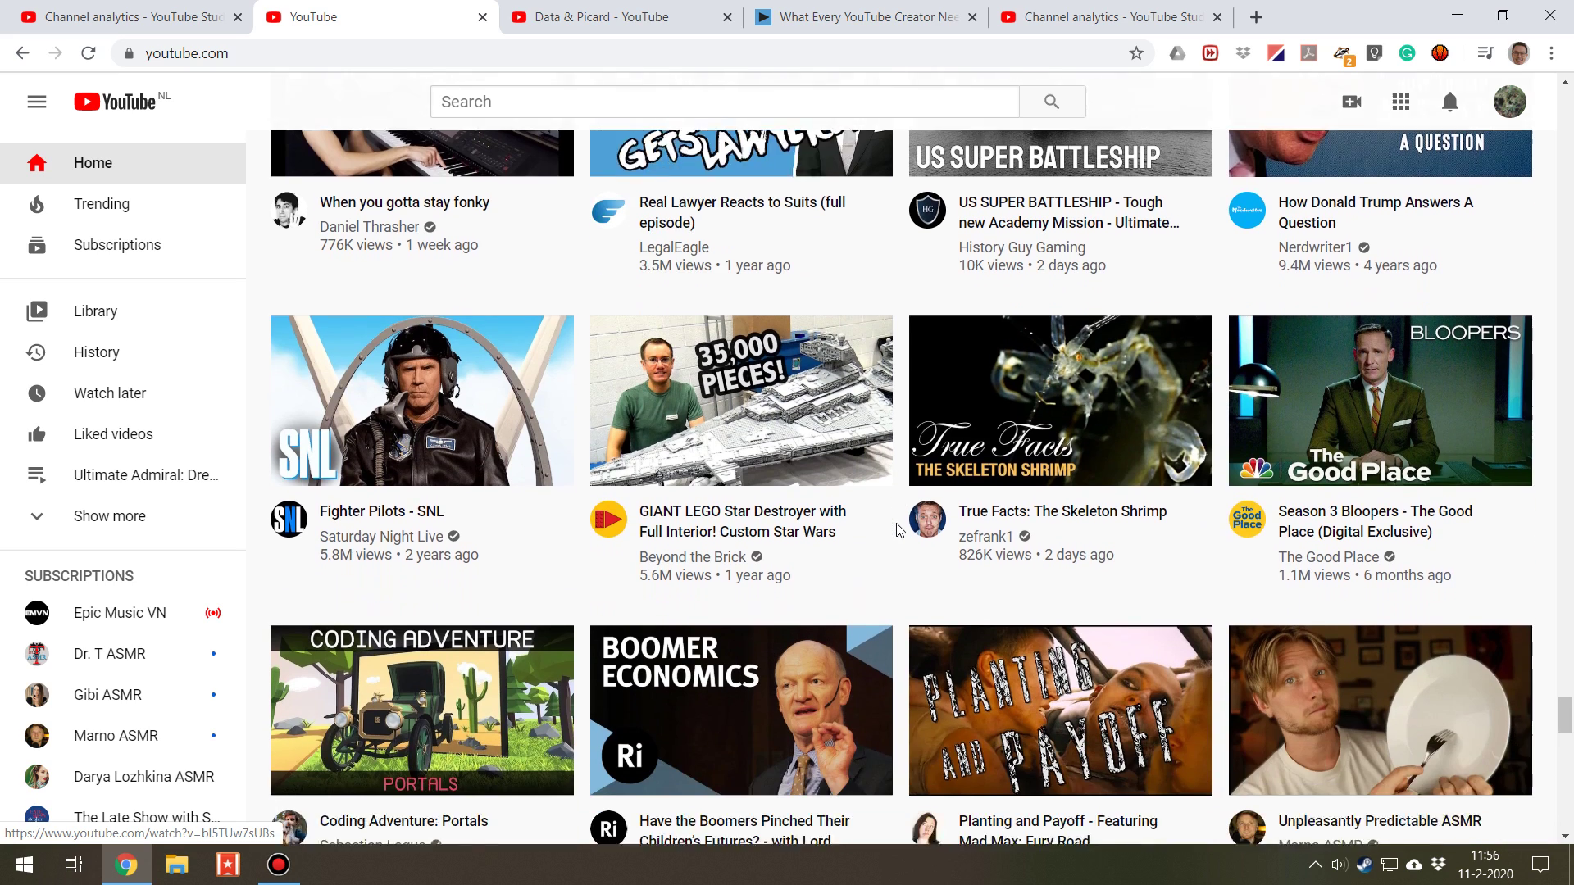
scroll(899, 530, down, 4)
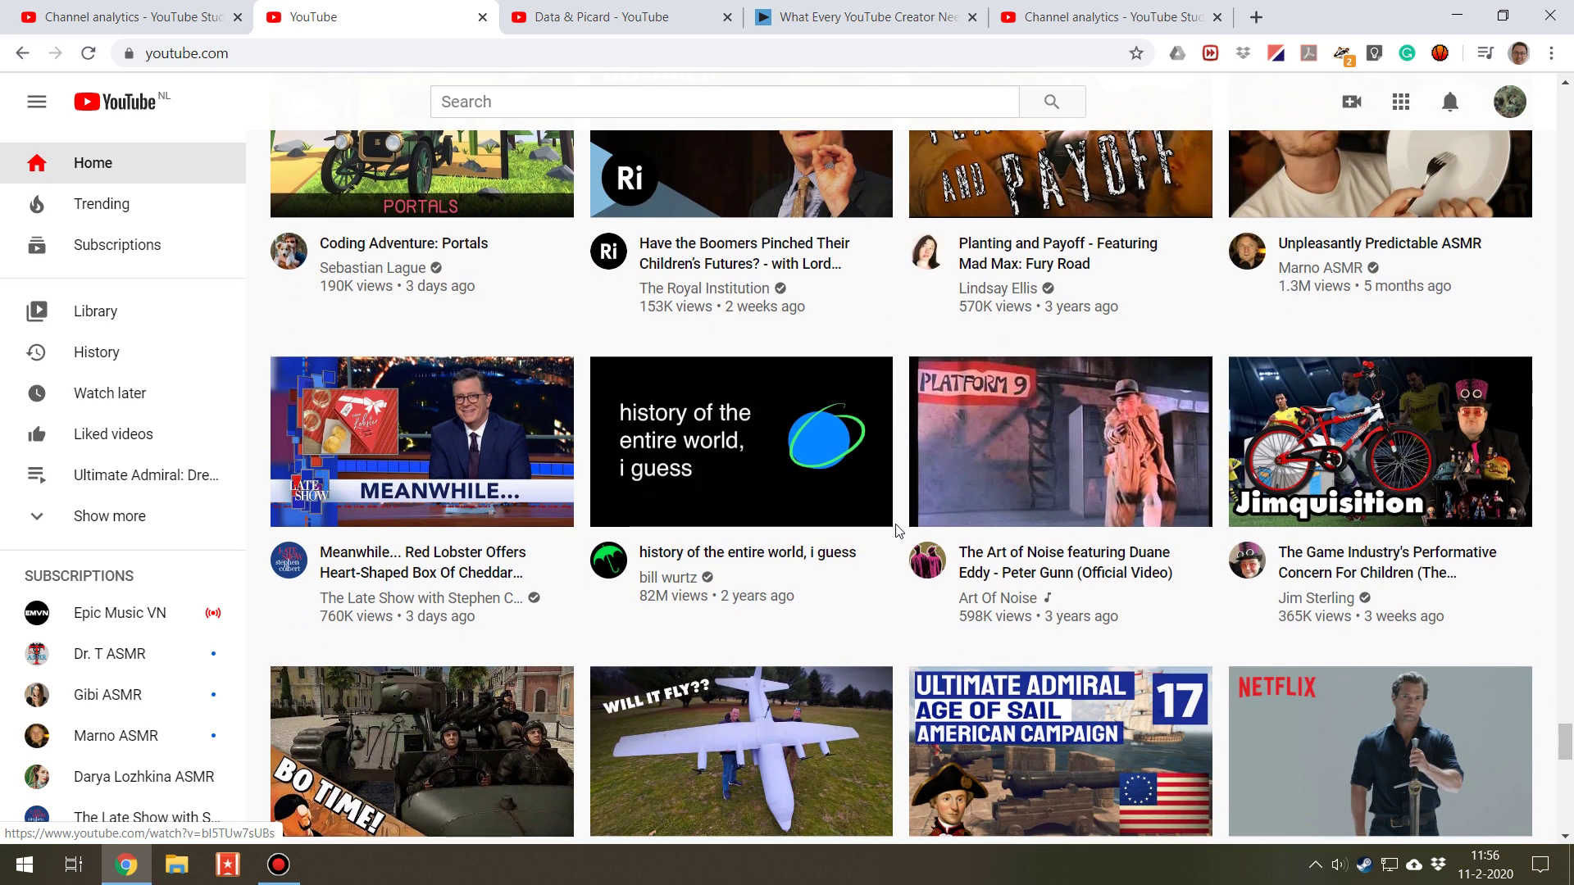
- Return to the channel analytics and review the impressions and click-through rates of the most-shown videos
click(131, 17)
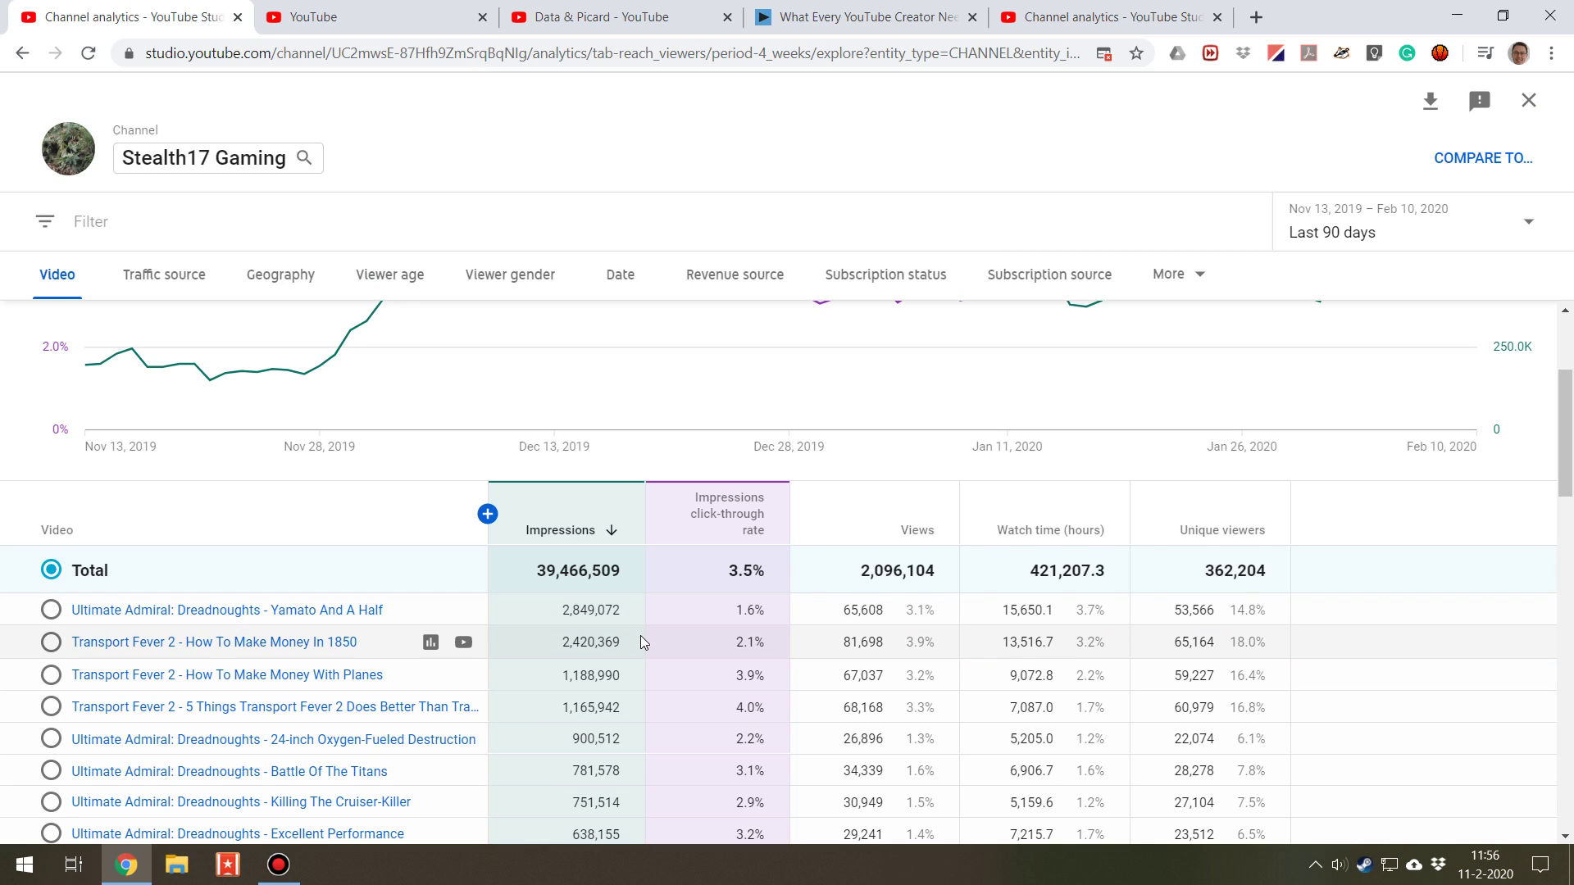
mouse_move(463, 621)
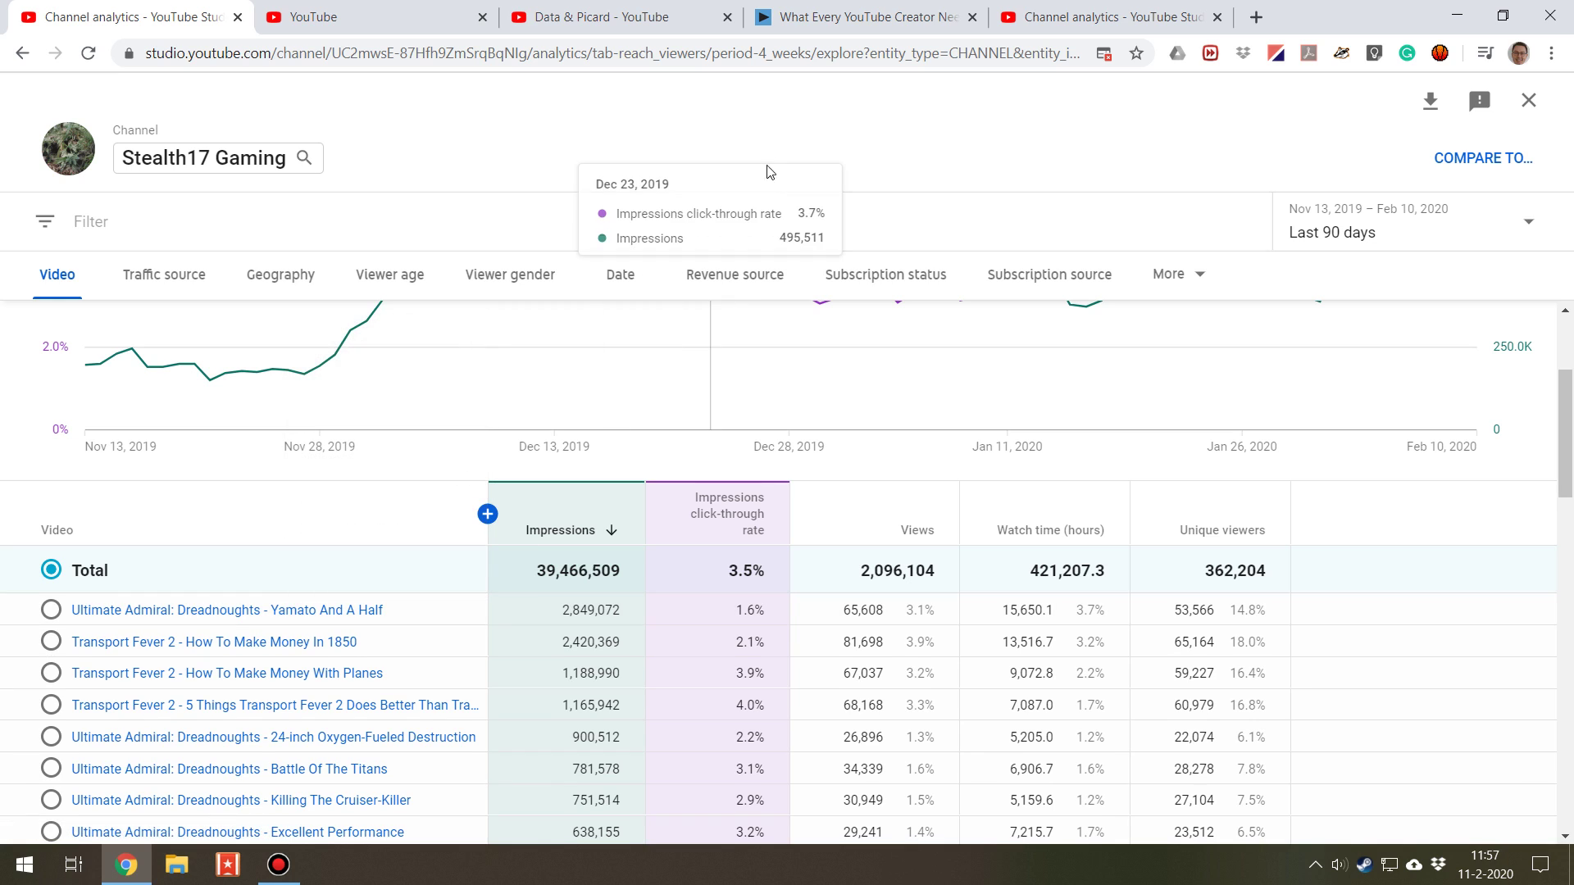
- Open Canva in a new browser tab and open the UAD New Template design from the full list of designs
key(ctrl+t)
text(ca)
key(Return)
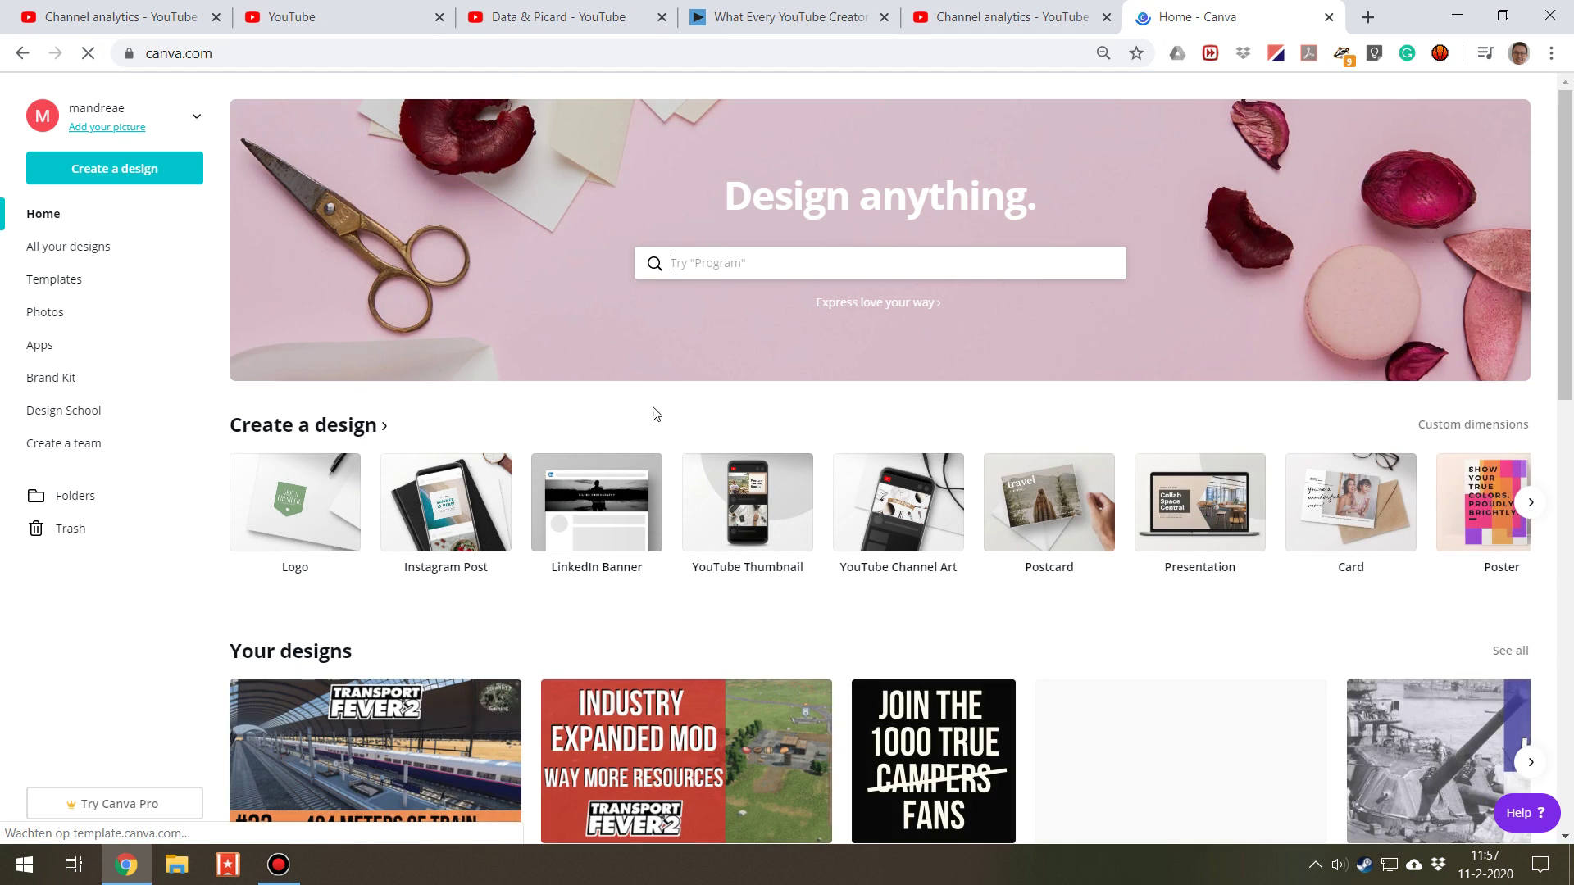
scroll(743, 596, down, 1)
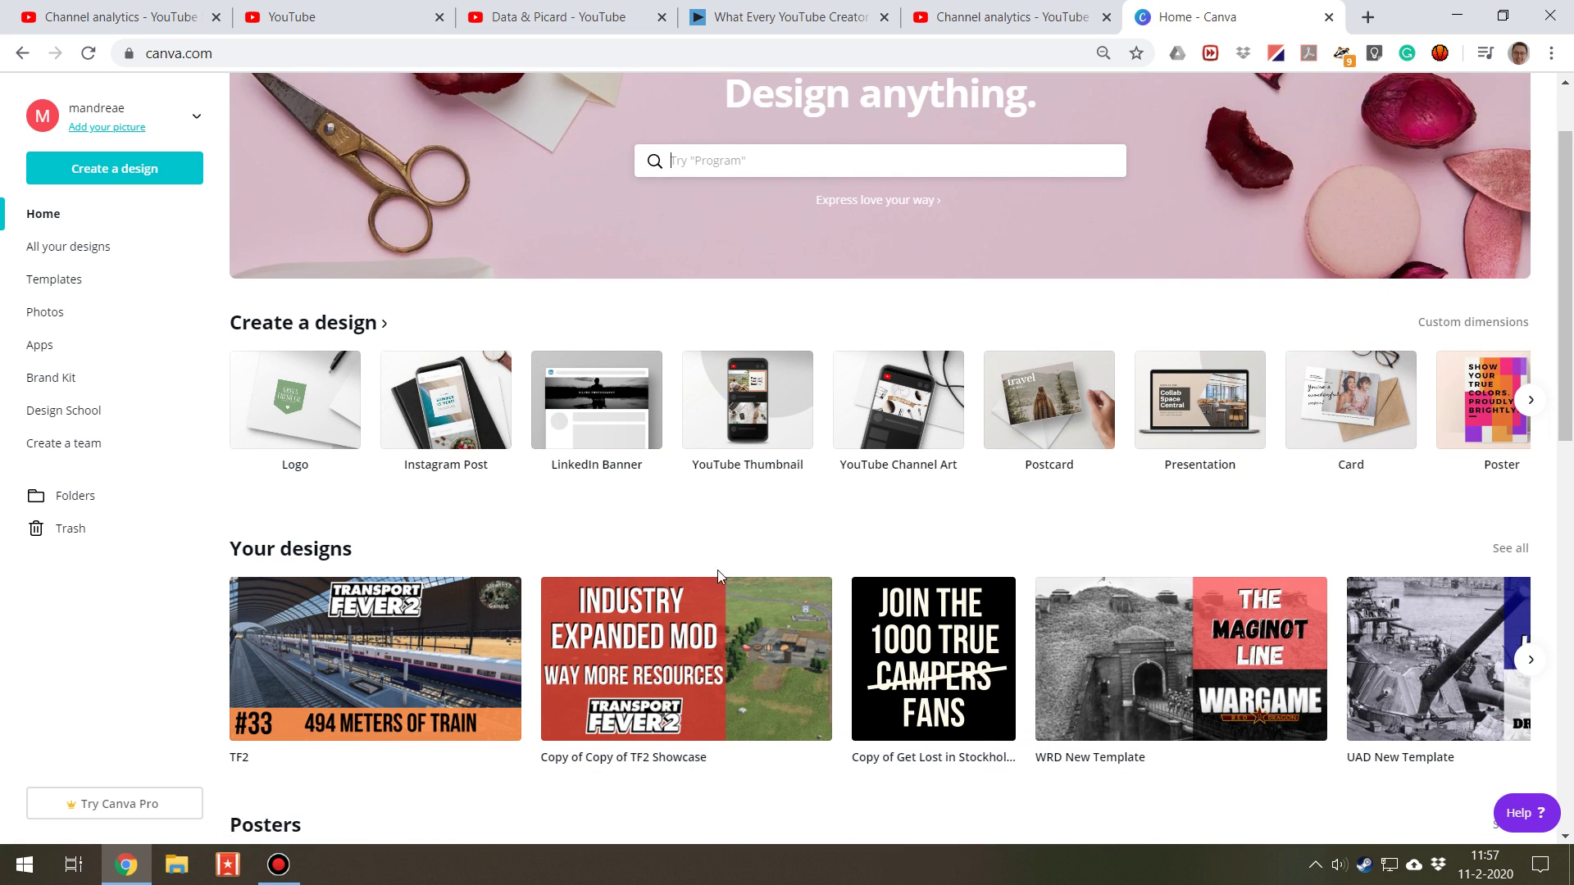
scroll(284, 637, down, 1)
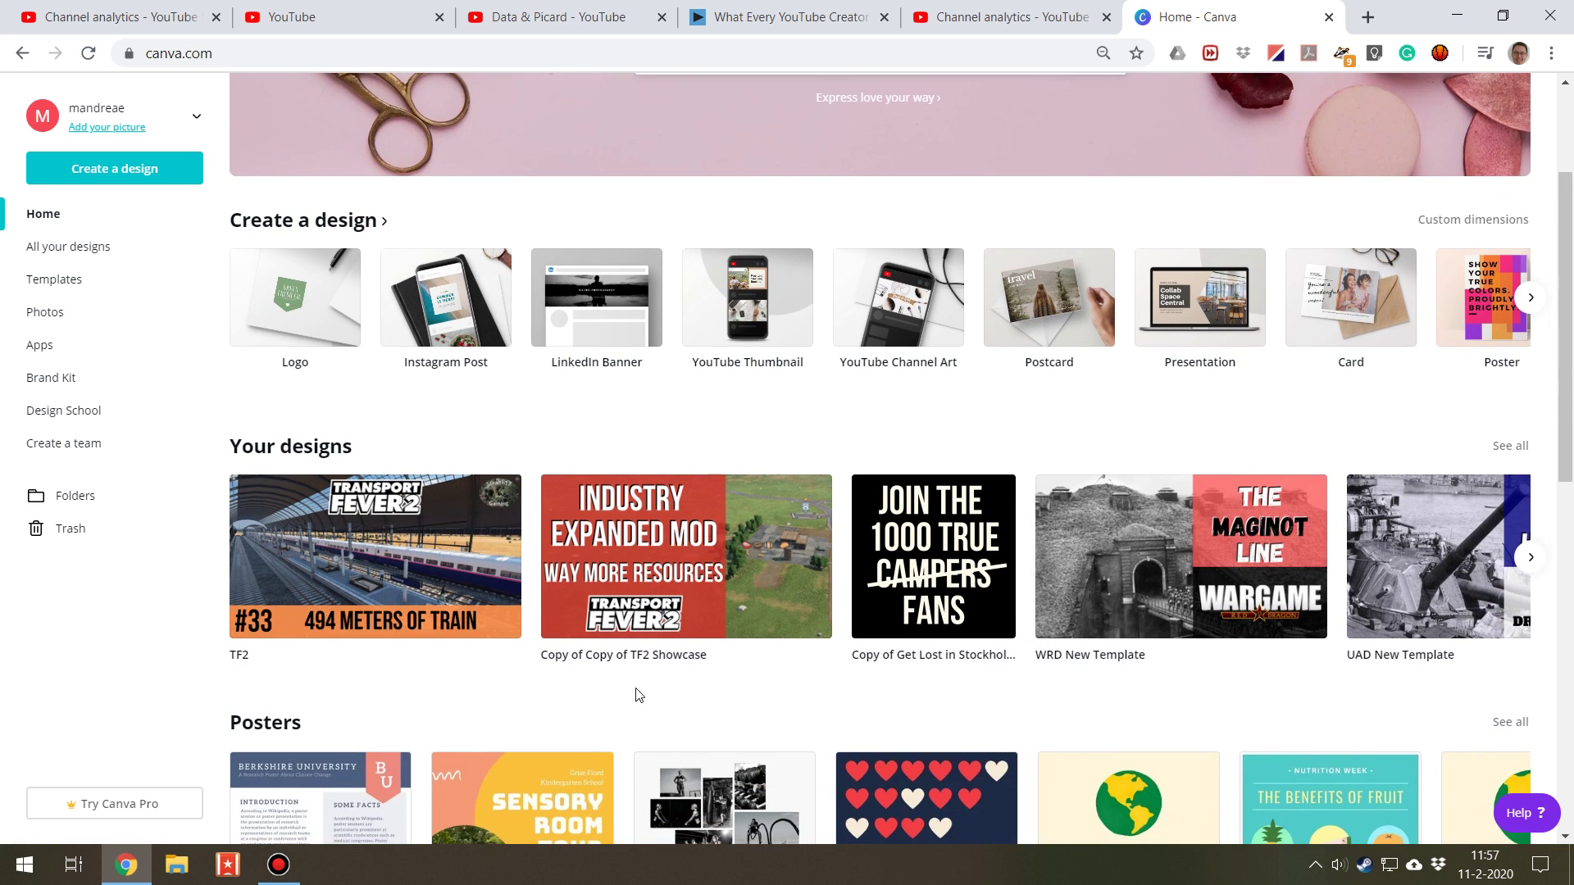
click(1511, 447)
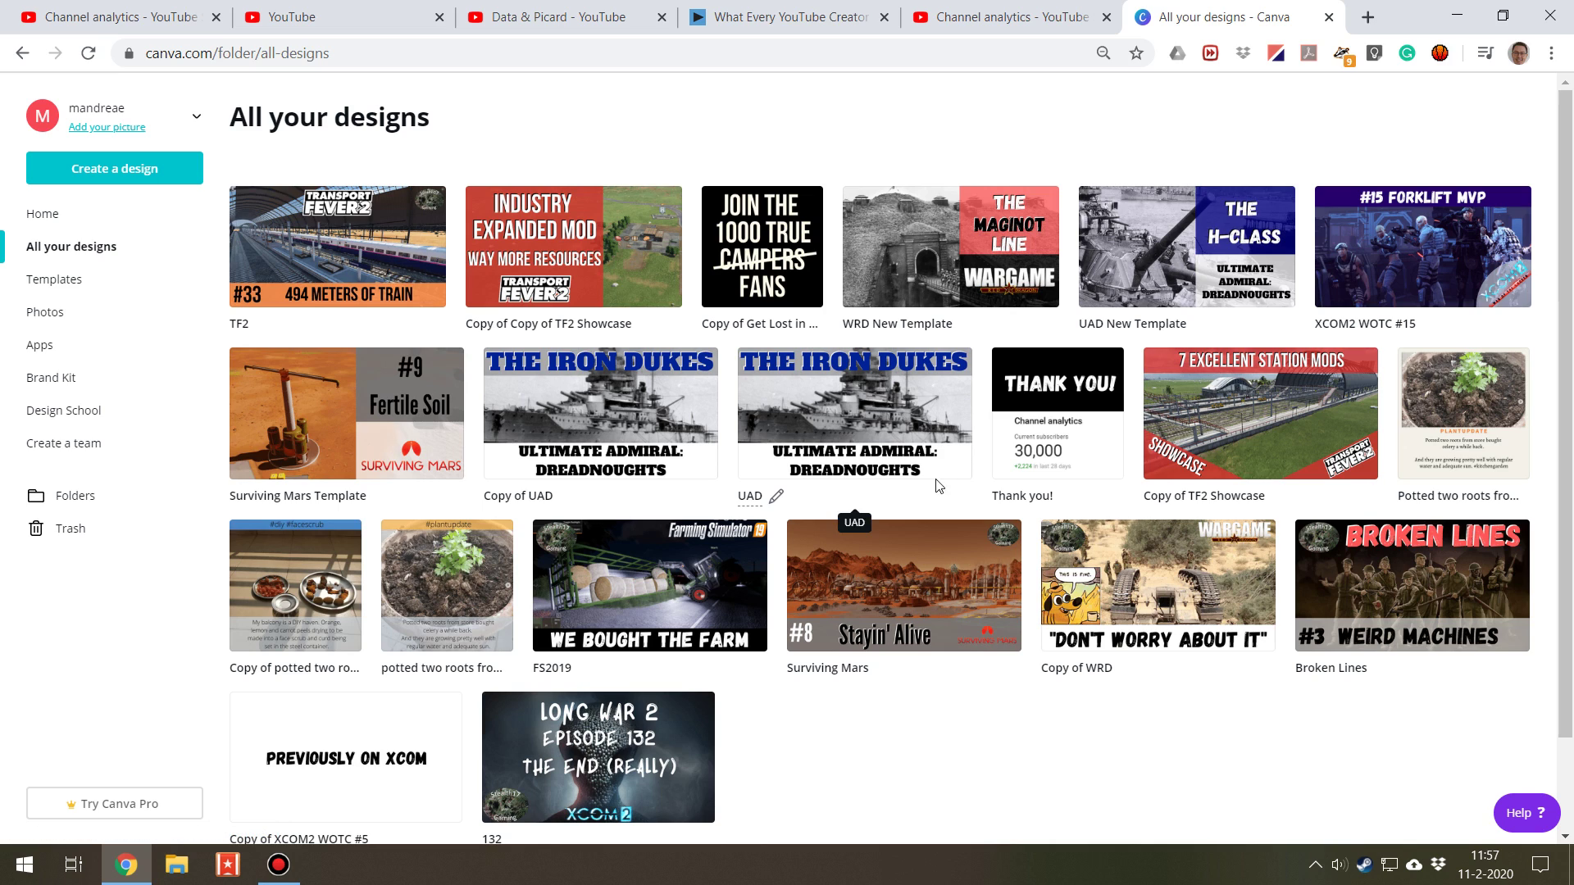
click(1162, 242)
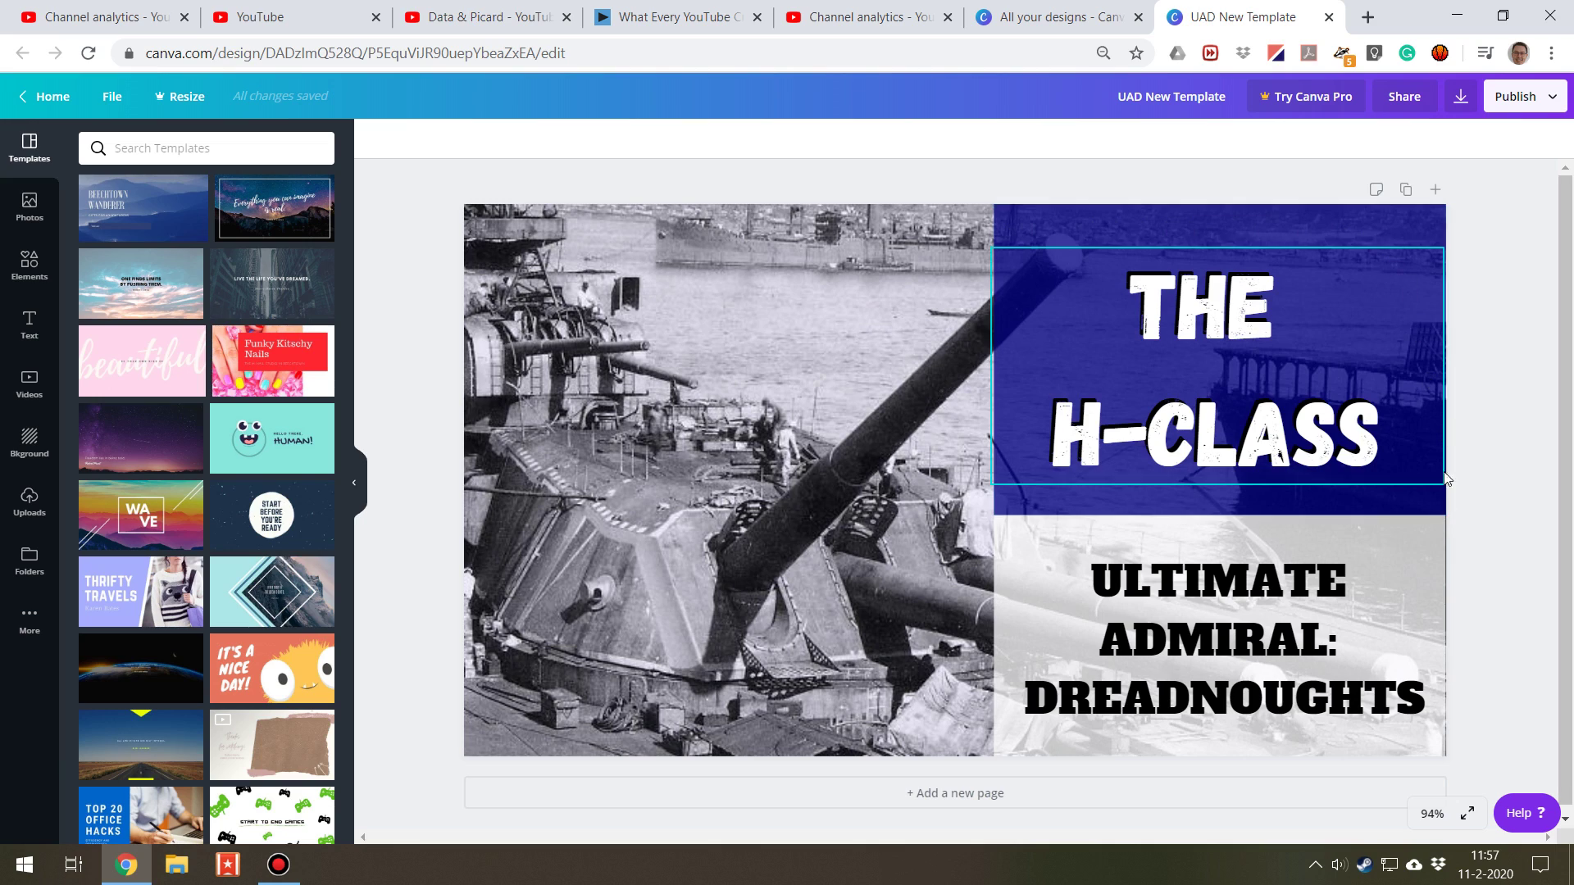
- Try moving the THE H-CLASS title in front of the blue box, and undo the move
click(1291, 216)
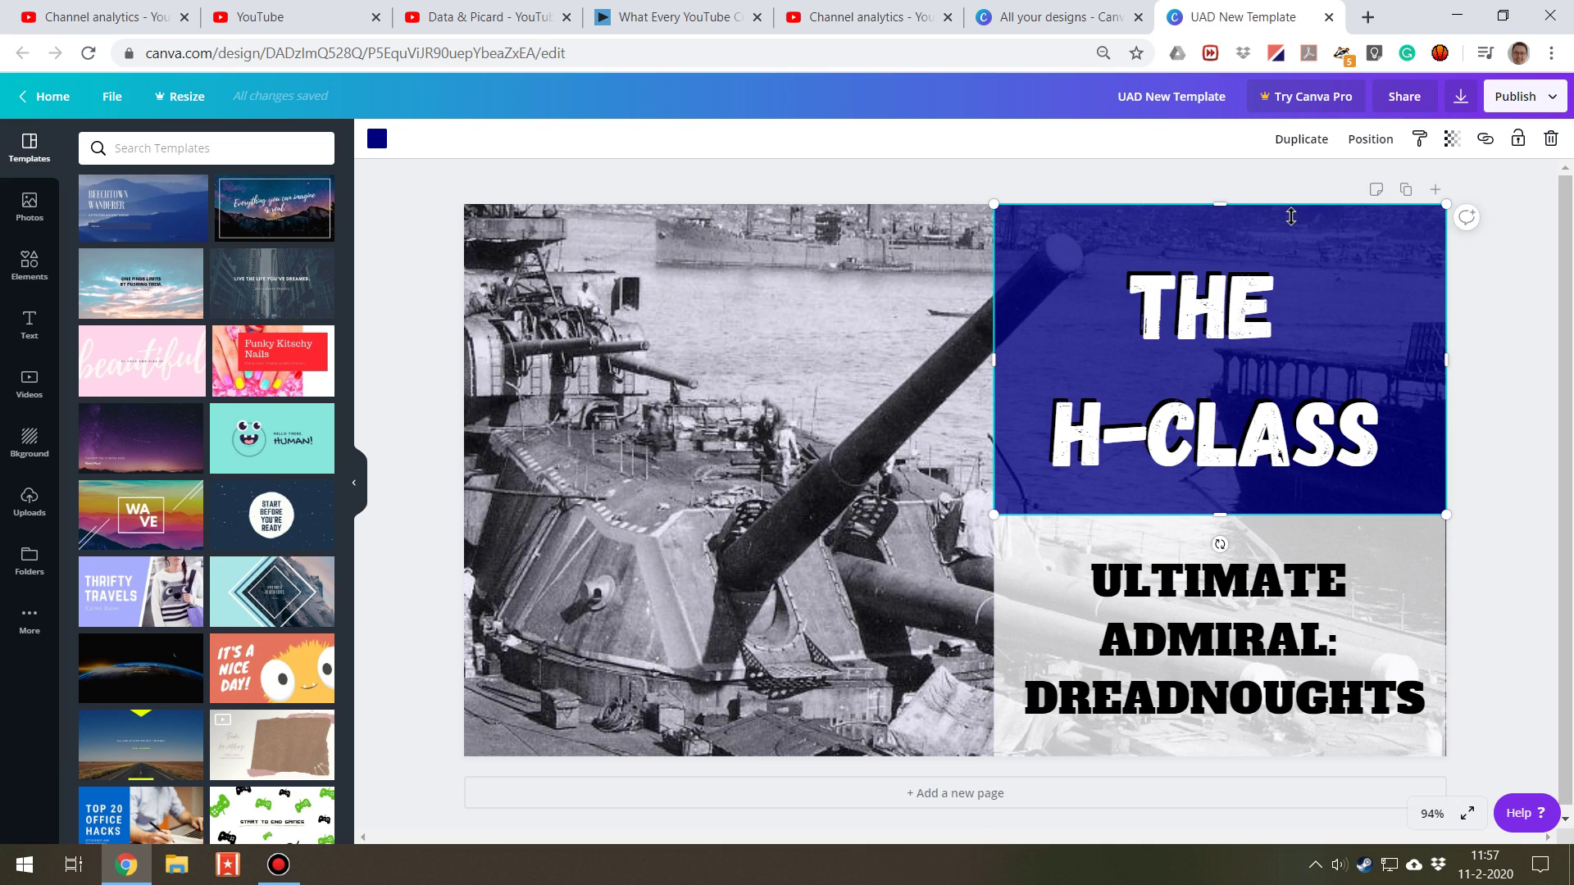
click(1295, 180)
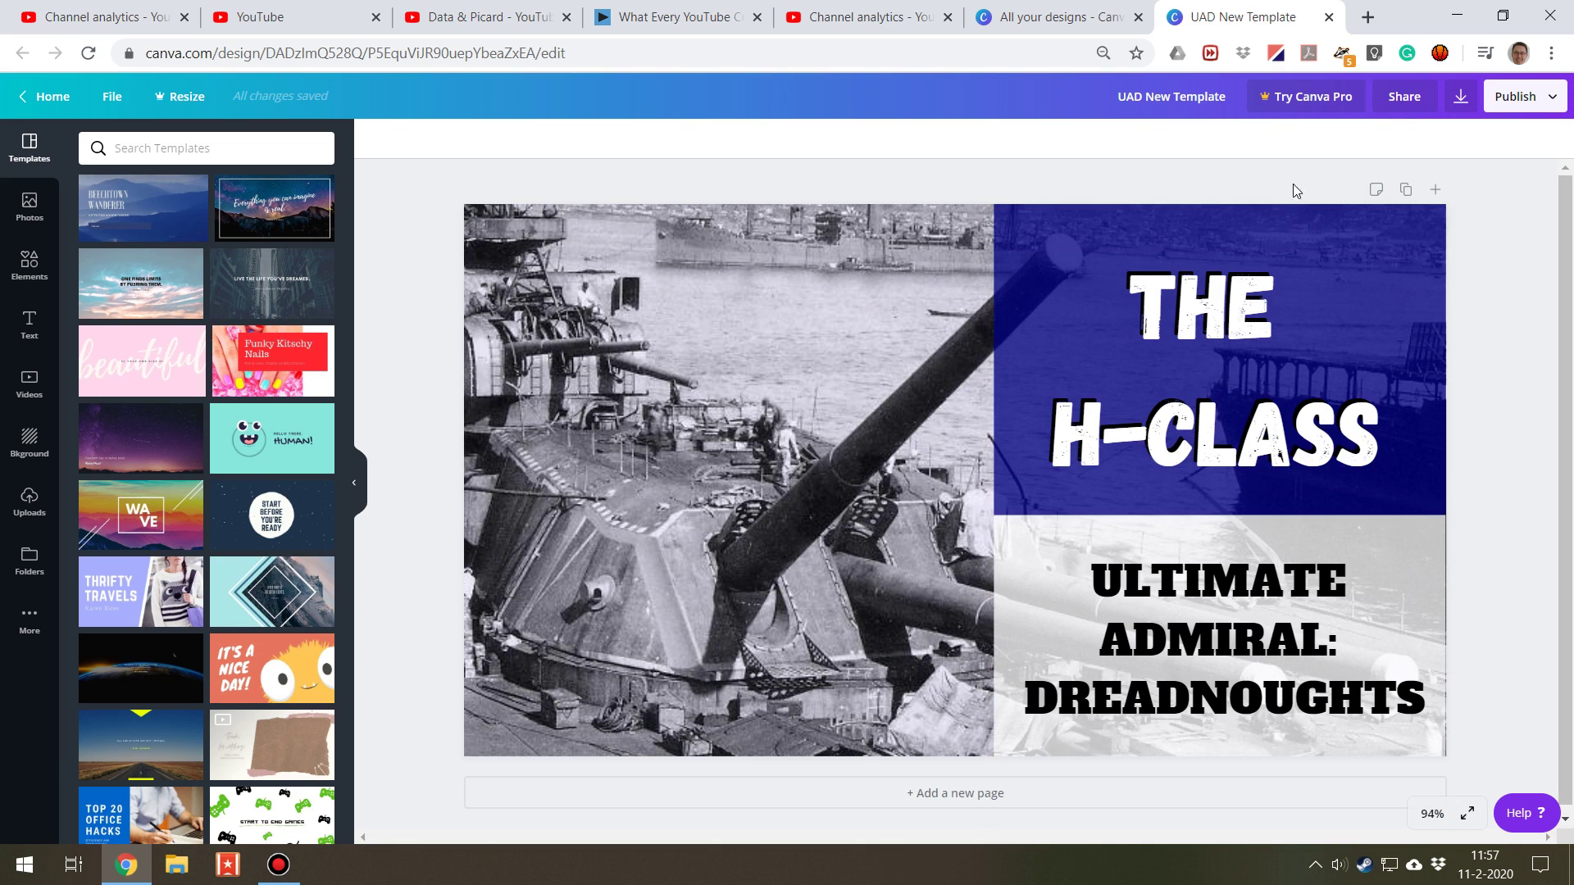
drag(1199, 297, 1278, 371)
key(ctrl+z)
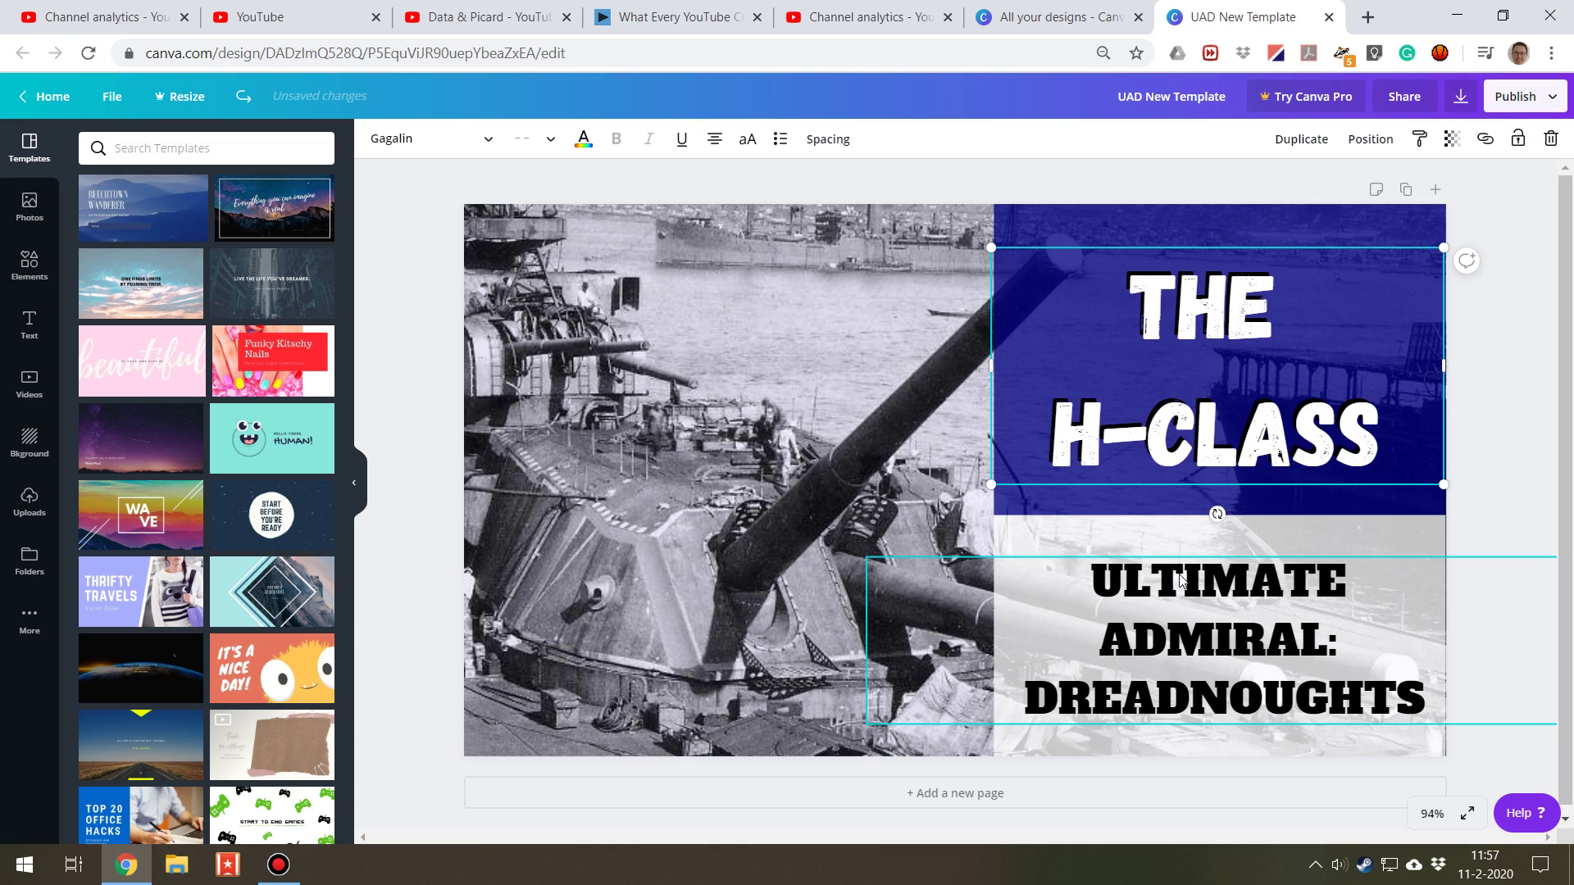
click(1483, 510)
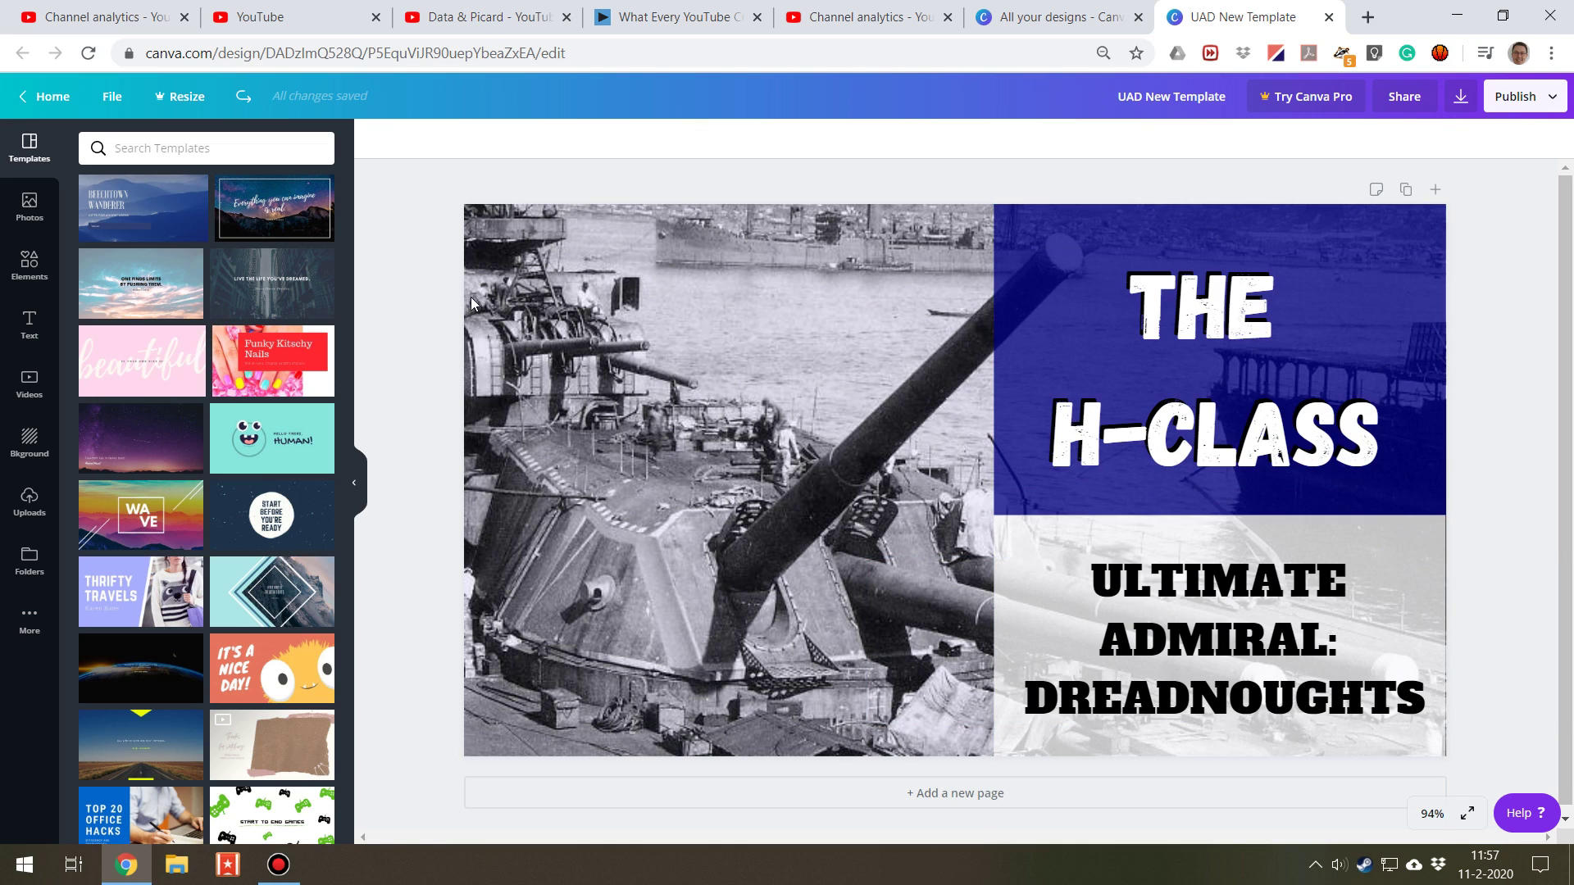
- Return to the channel analytics and preview the thumbnail of the Ultimate Admiral: Dreadnoughts - Yamato And A Half video
click(113, 11)
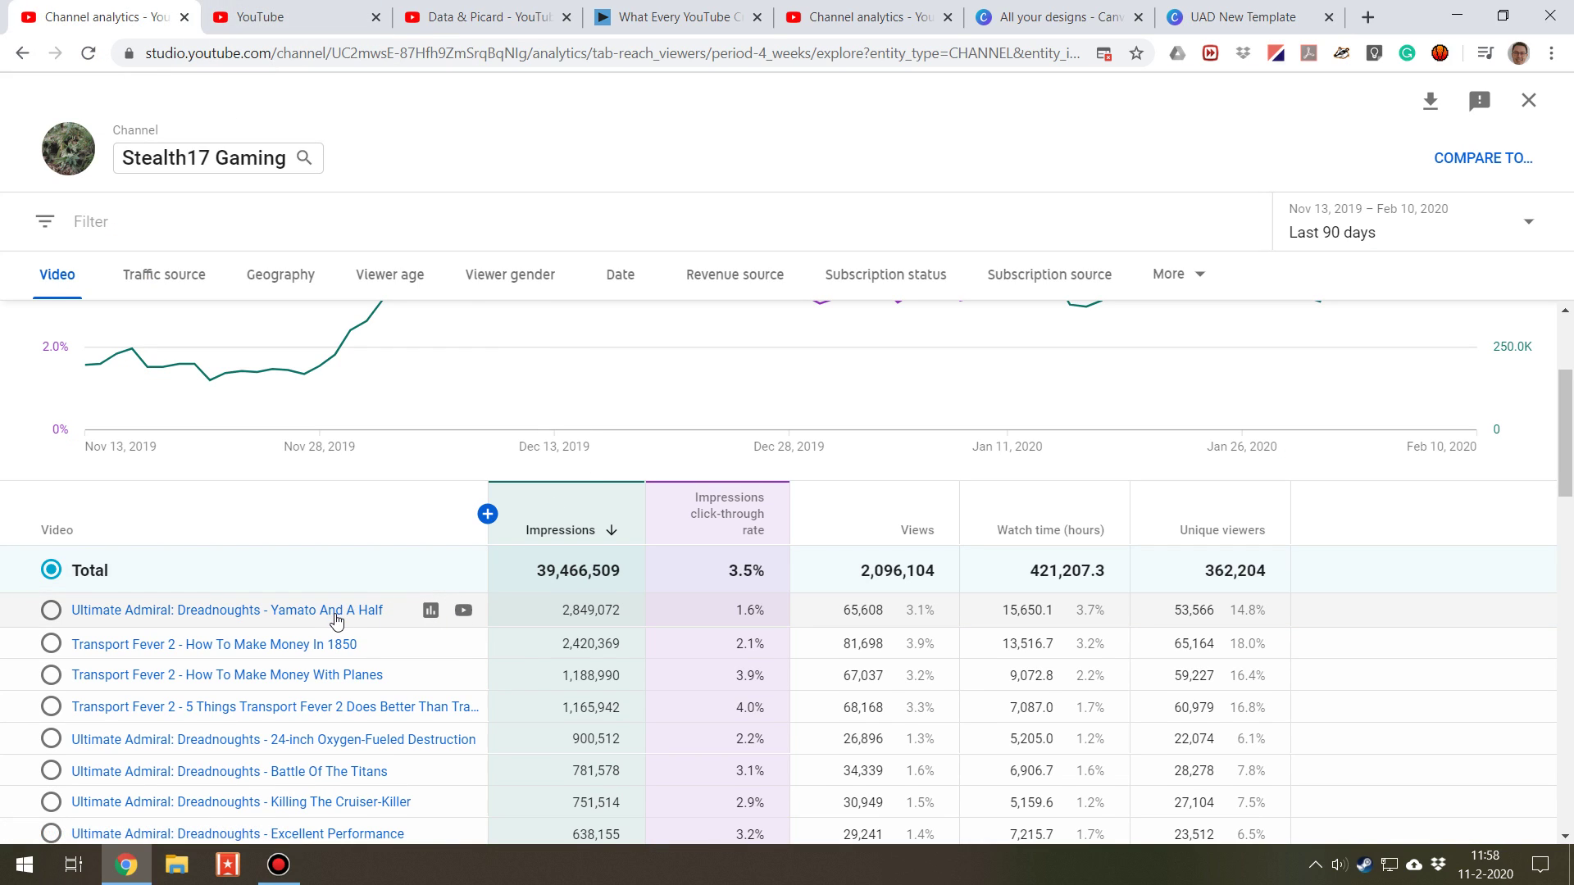
mouse_move(354, 612)
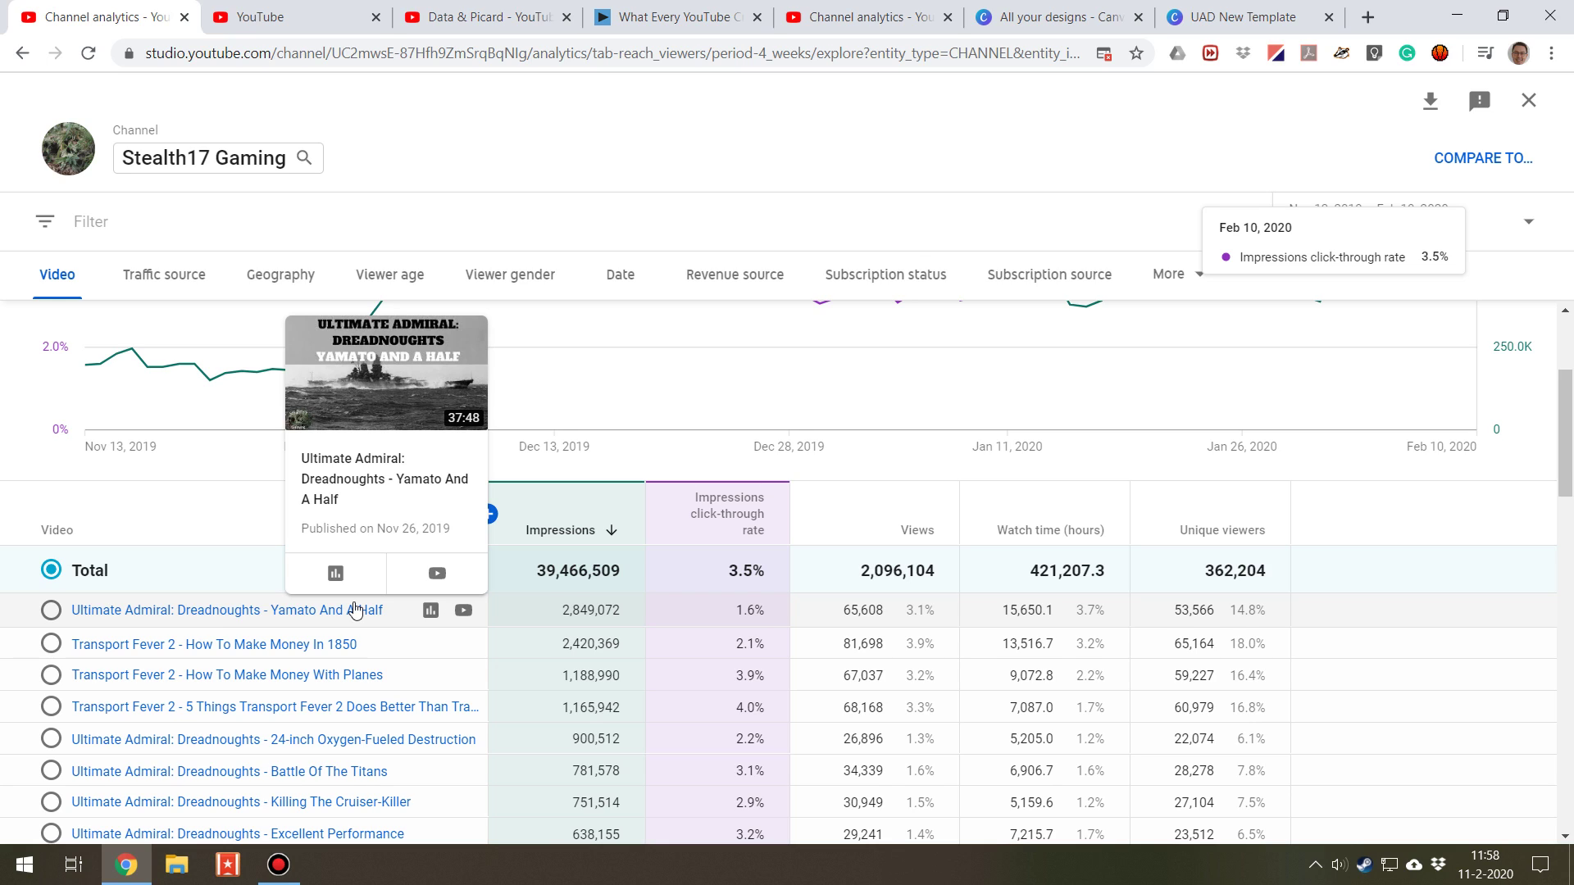
- Compare the thumbnail previews of the Transport Fever 2 videos How To Make Money In 1850 and How To Make Money With Planes
mouse_move(301, 686)
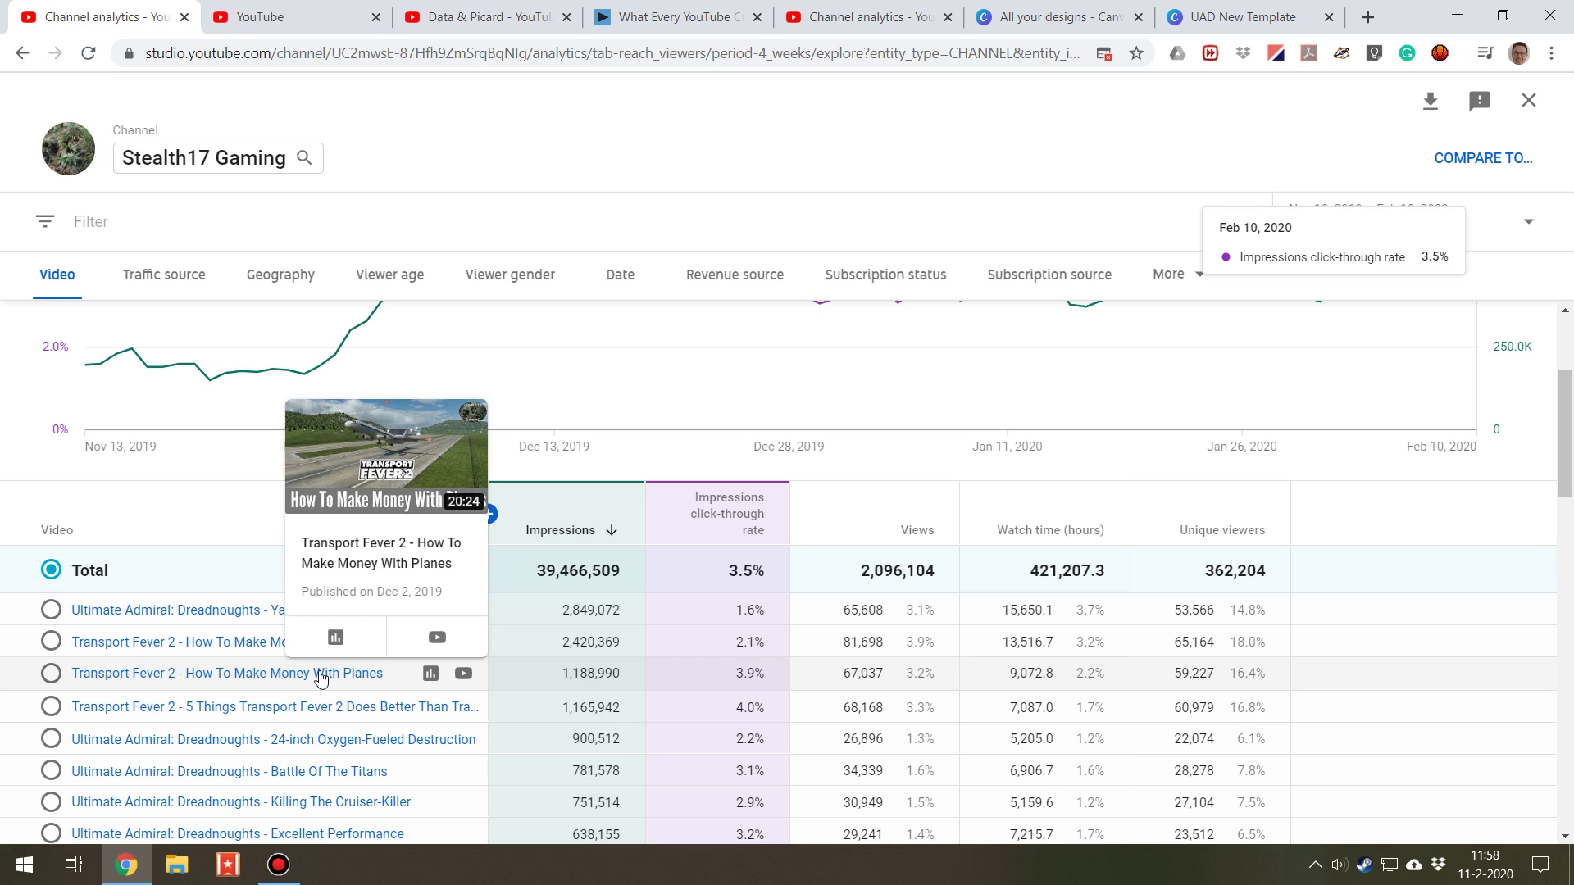
mouse_move(269, 623)
key(ctrl+Tab)
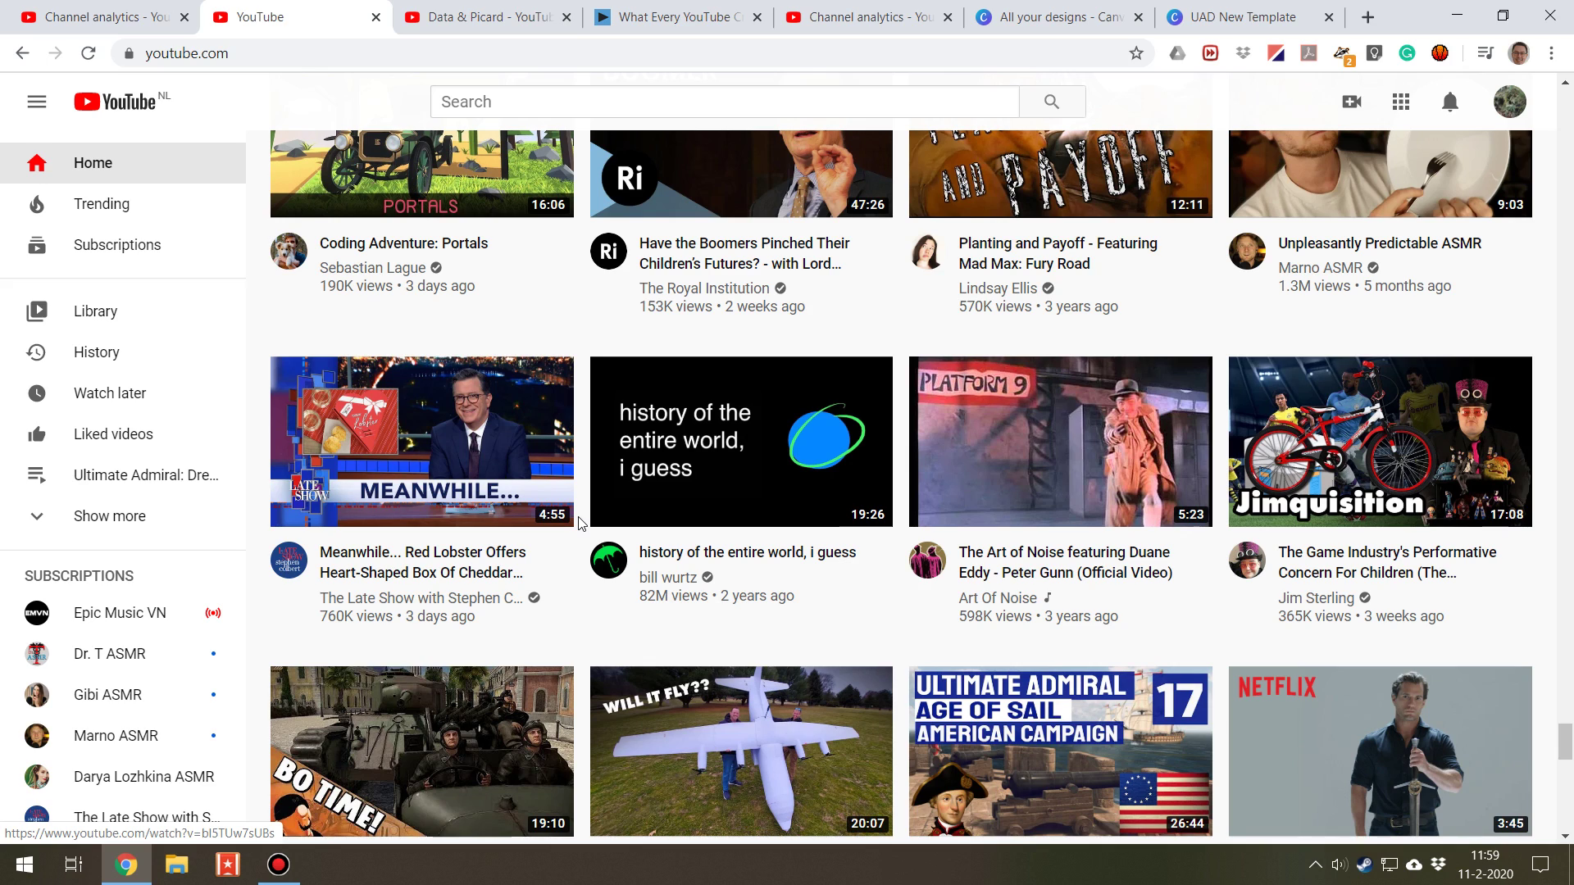
key(ctrl+shift+Tab)
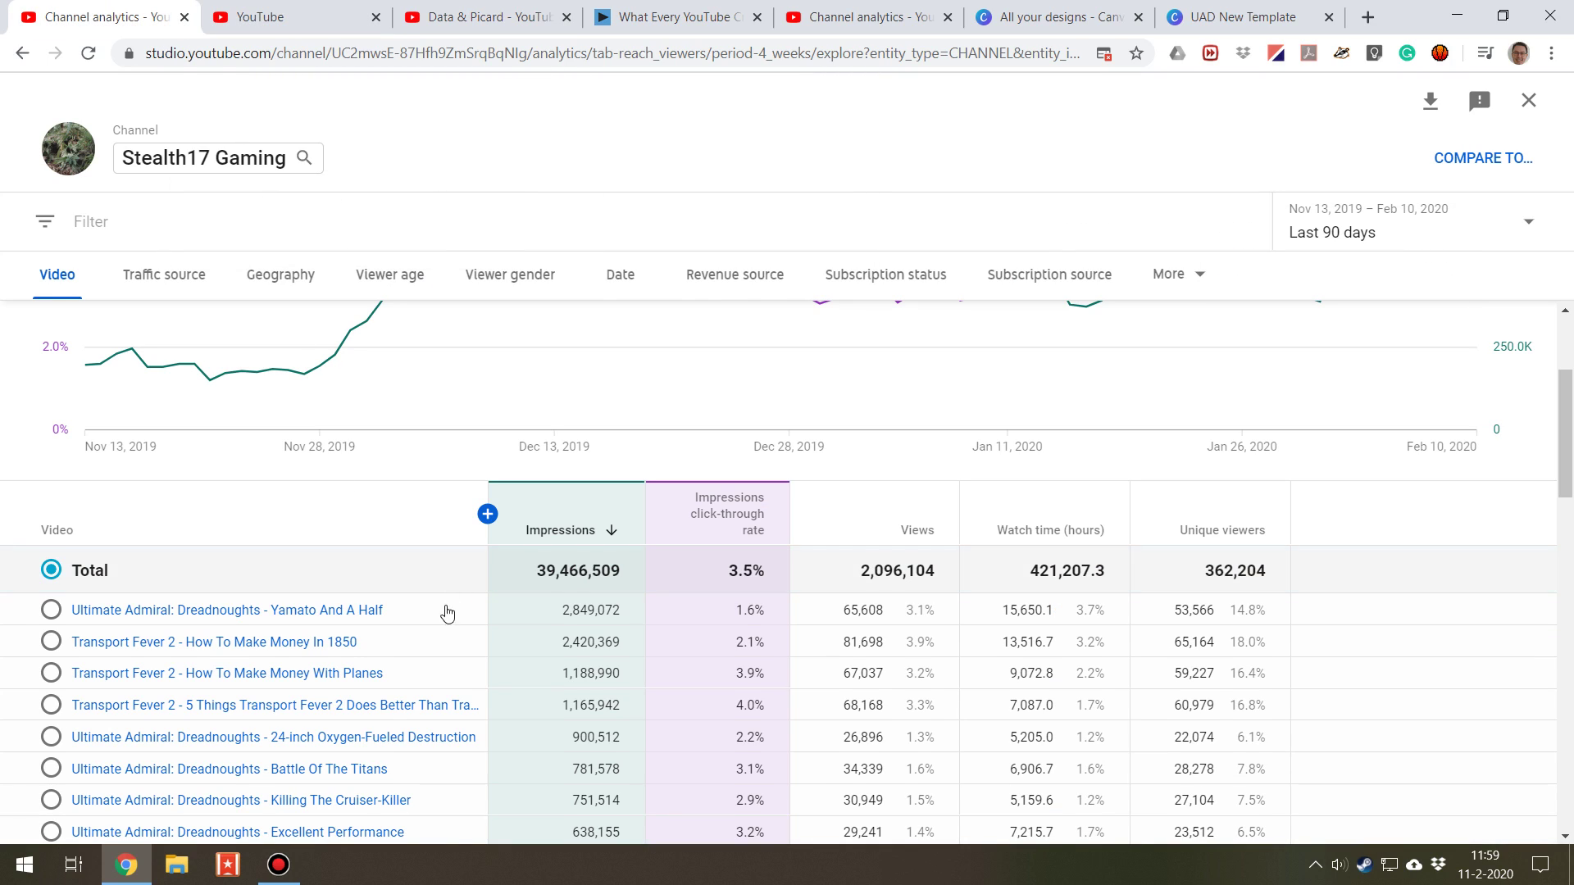
mouse_move(414, 618)
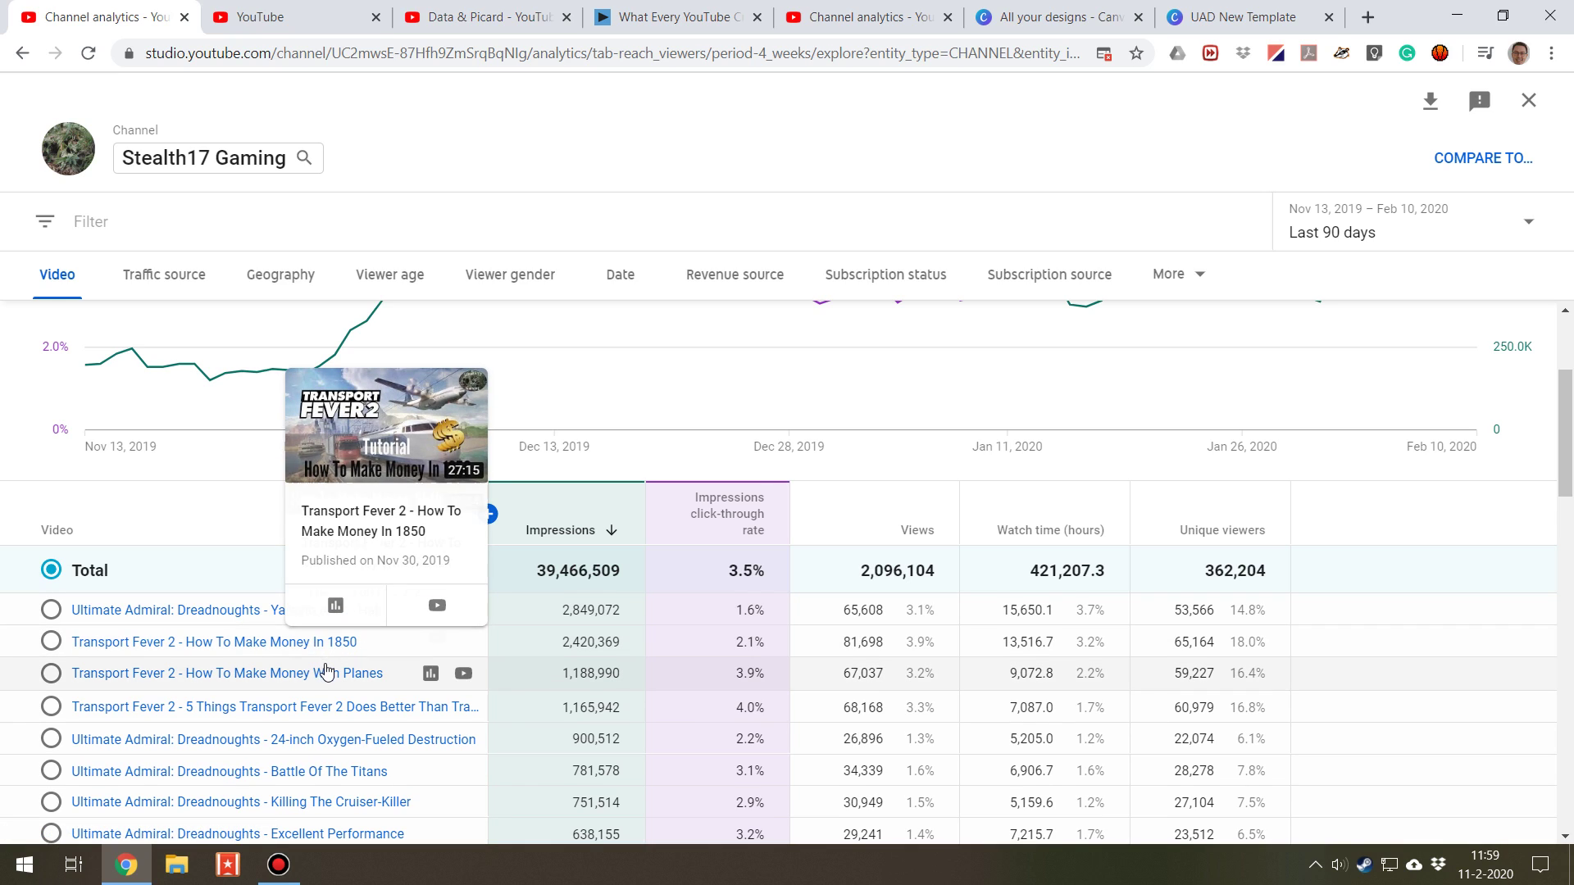
mouse_move(325, 675)
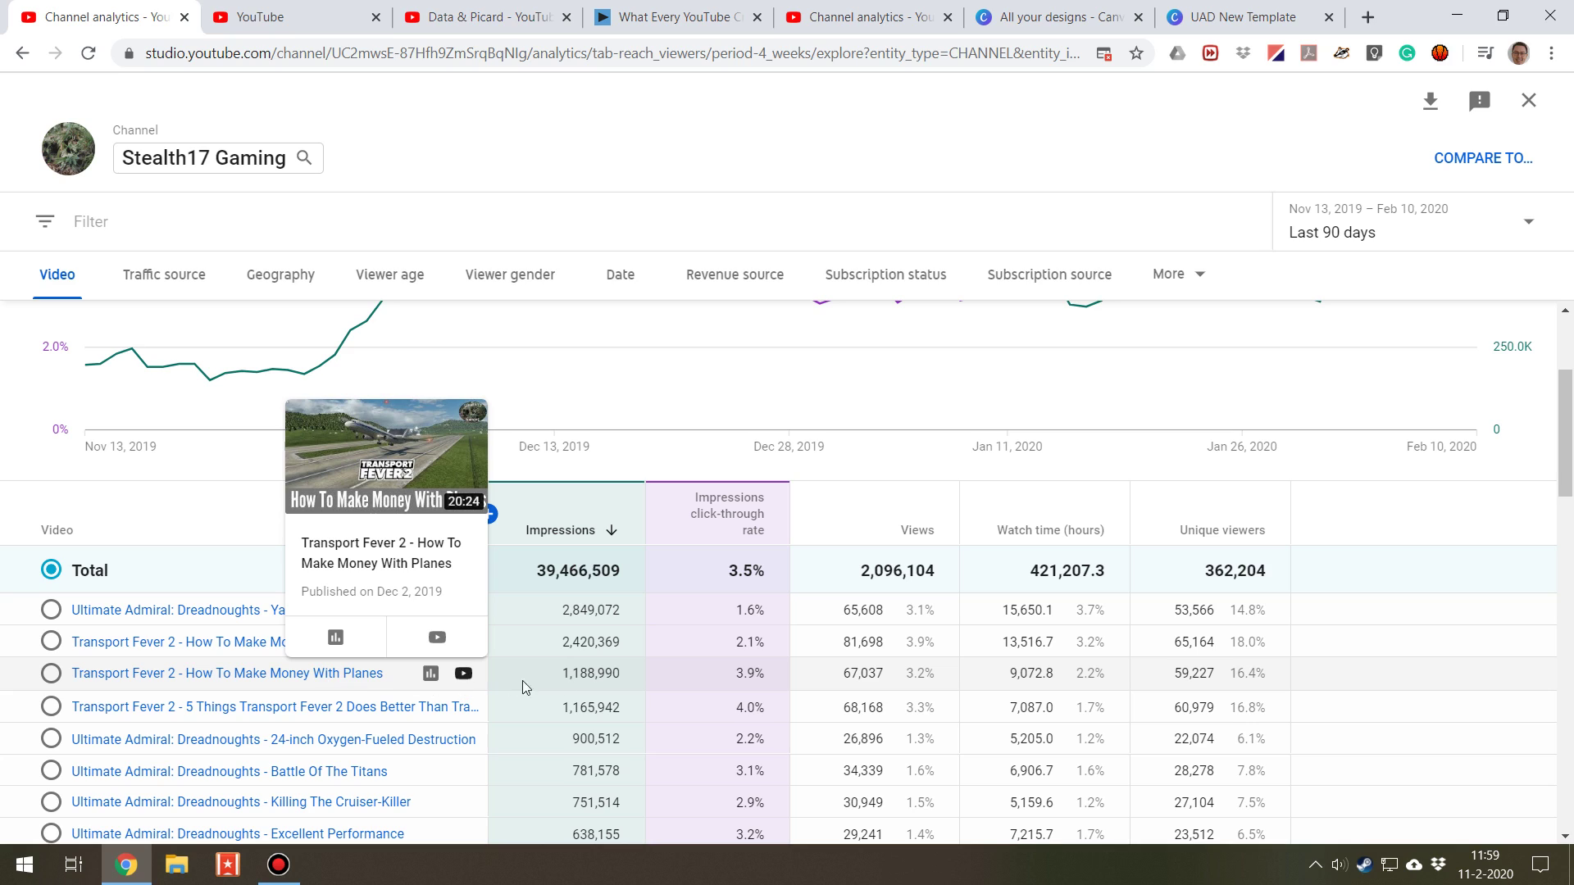
- Examine the impressions, views, unique viewers and thumbnail of the Ultimate Admiral: Dreadnoughts - 10 Year Age Gap video
scroll(648, 668, down, 3)
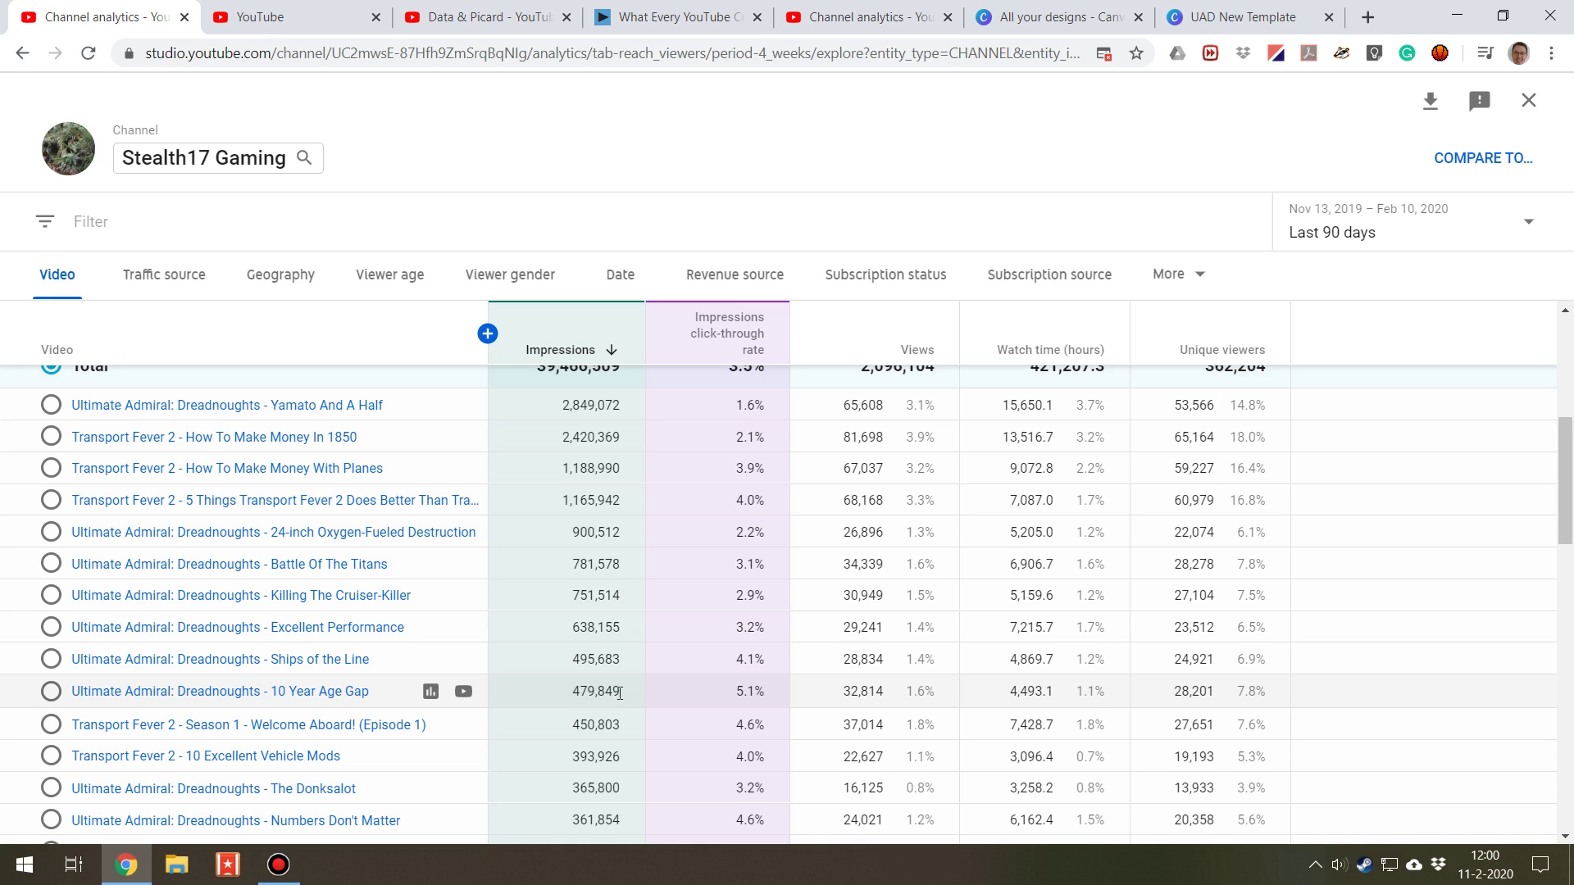
drag(619, 692, 569, 695)
click(563, 691)
drag(572, 692, 614, 692)
click(557, 697)
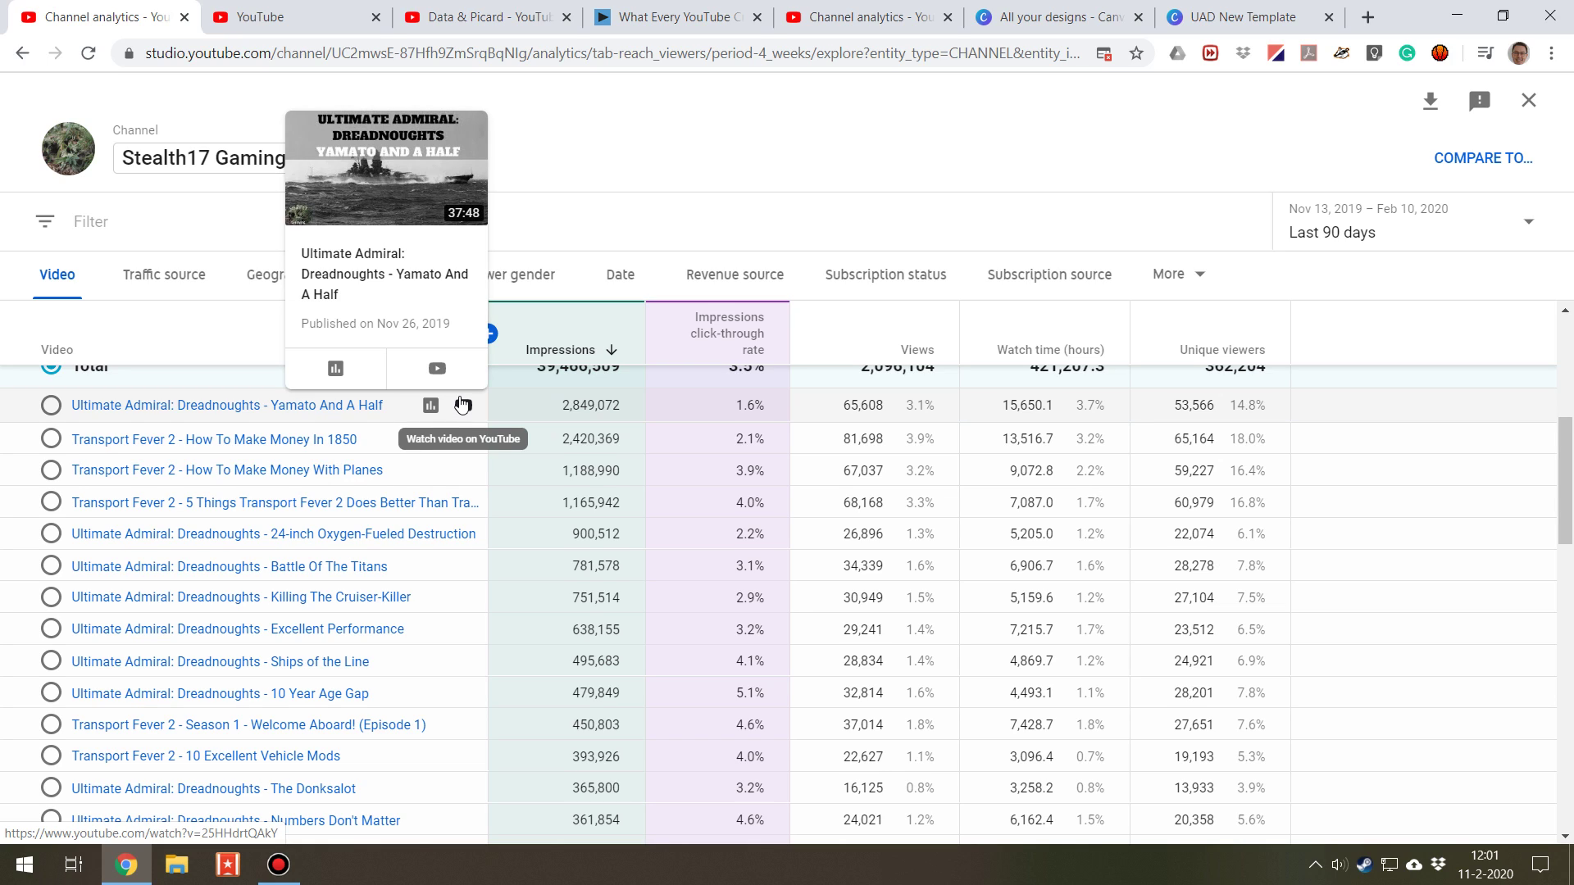
mouse_move(331, 691)
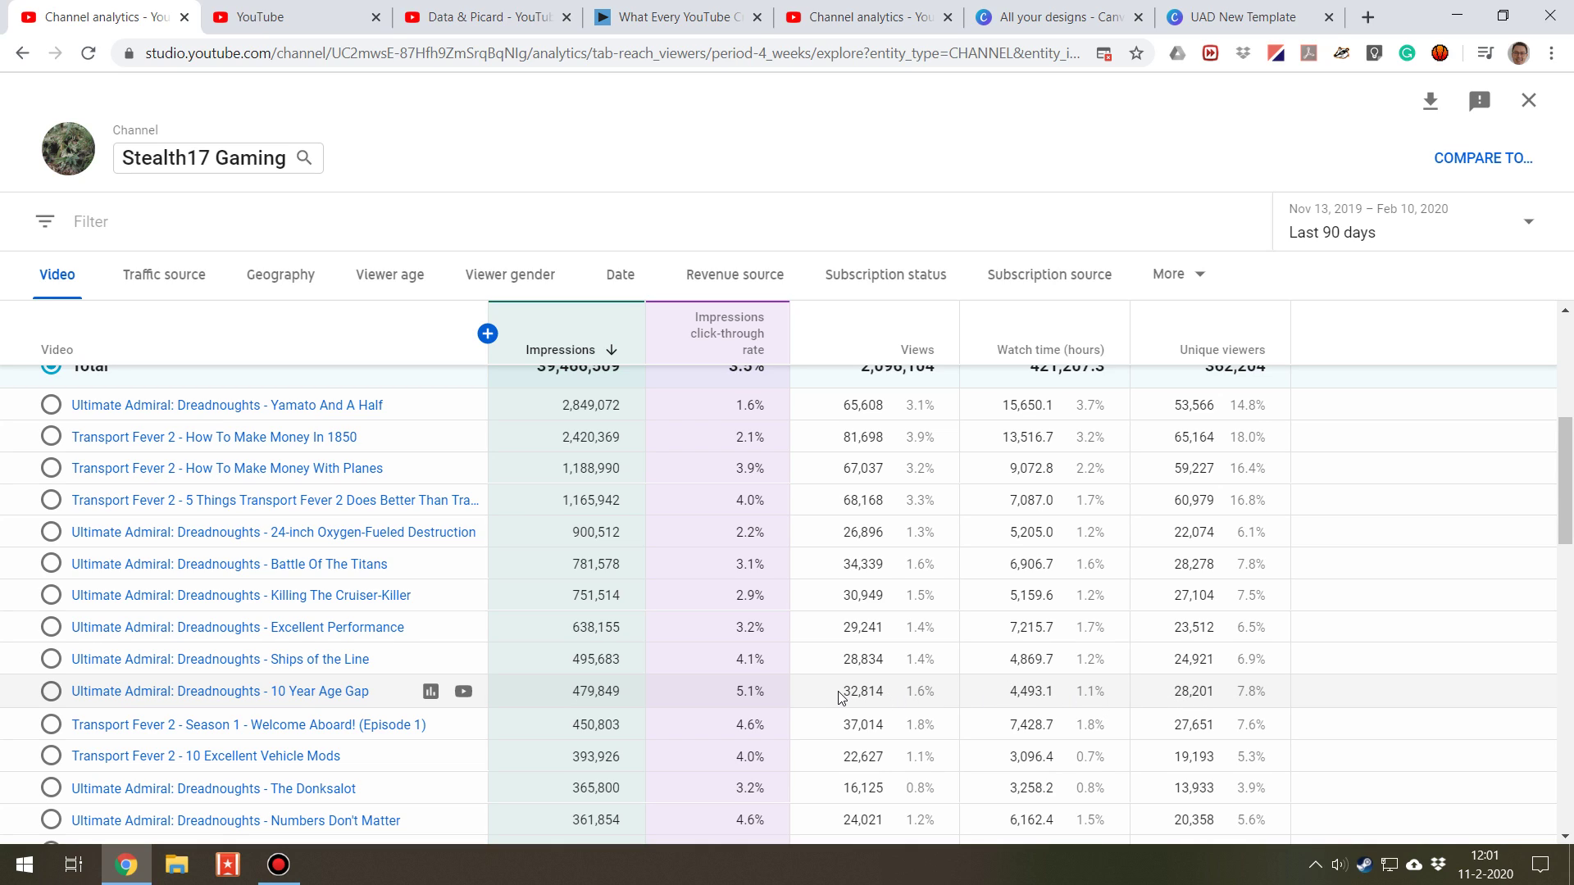
drag(883, 691, 861, 691)
drag(1214, 691, 1186, 693)
click(848, 694)
mouse_move(267, 691)
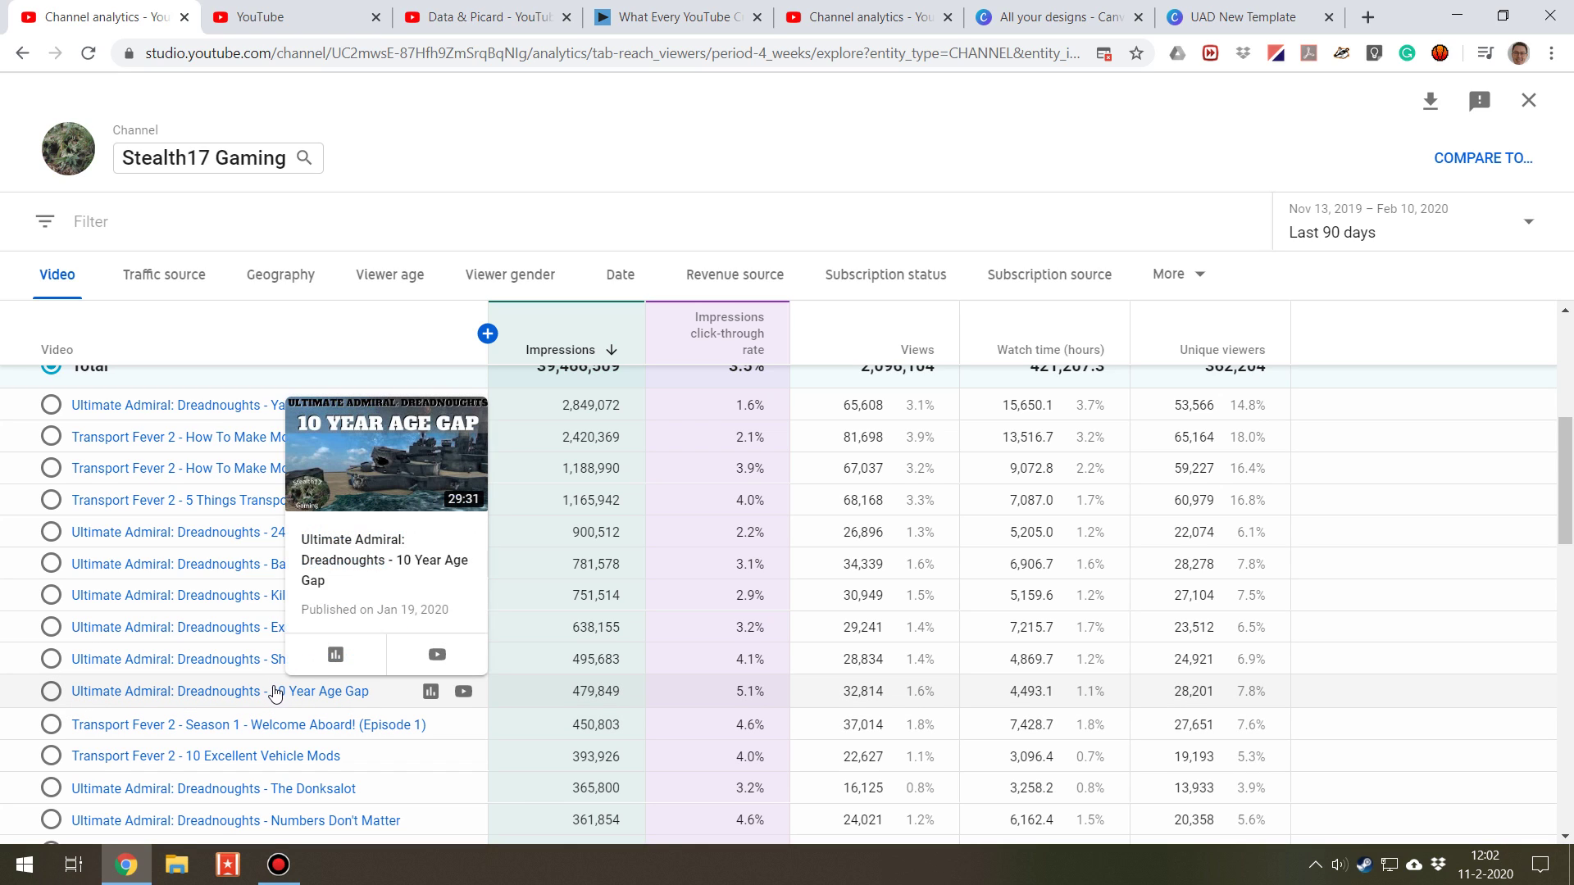
- Compare the impressions, click-through rate and views of the AI vs AI video with those of the 10 Year Age Gap video
scroll(621, 691, down, 3)
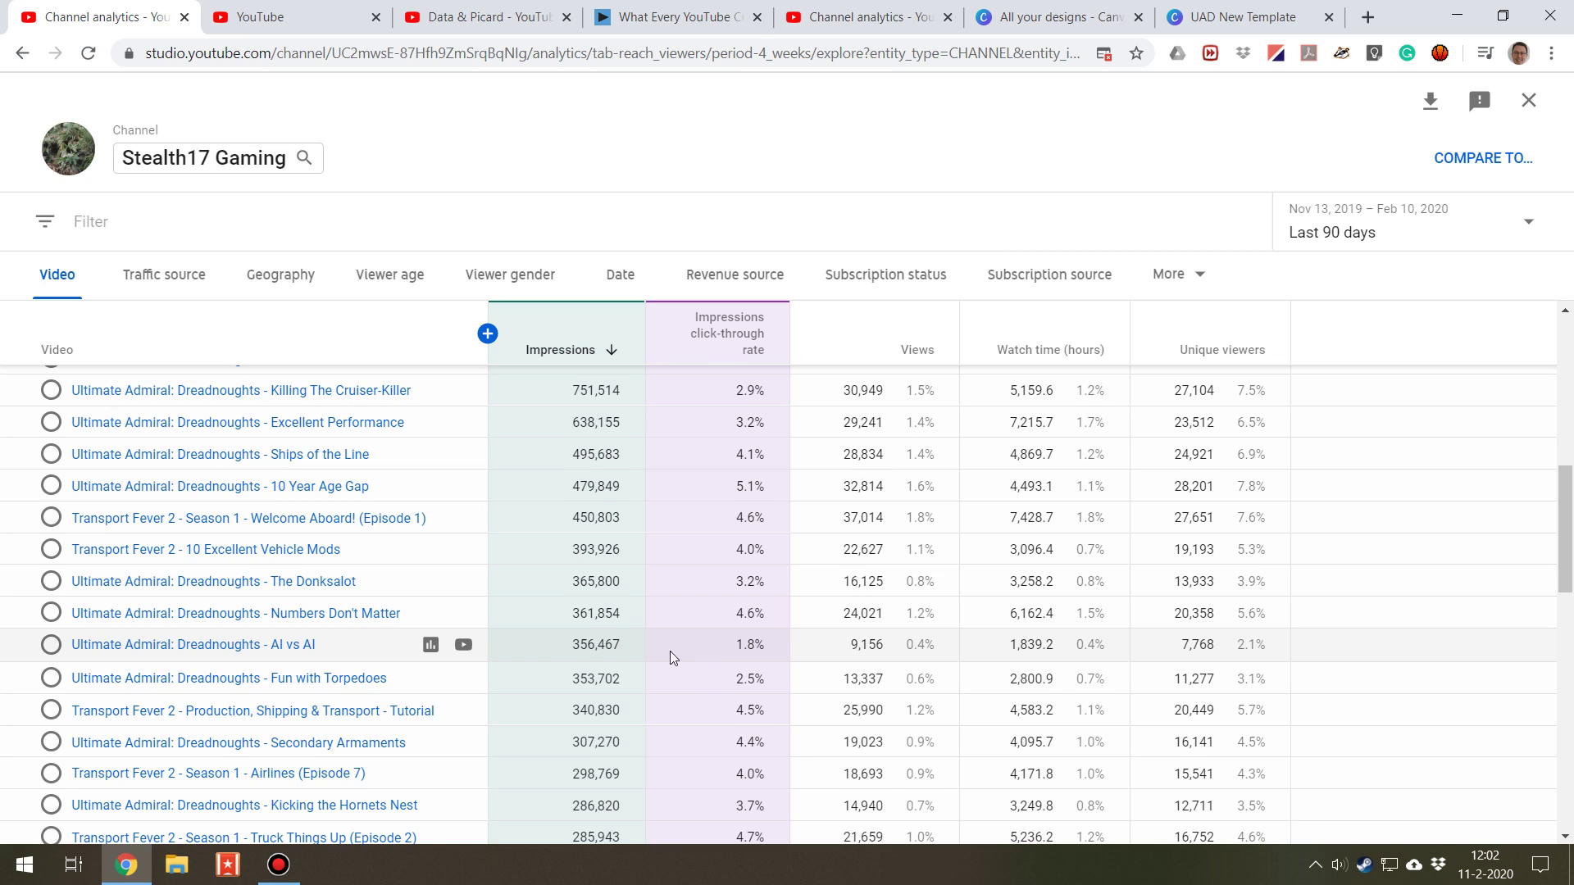
mouse_move(467, 653)
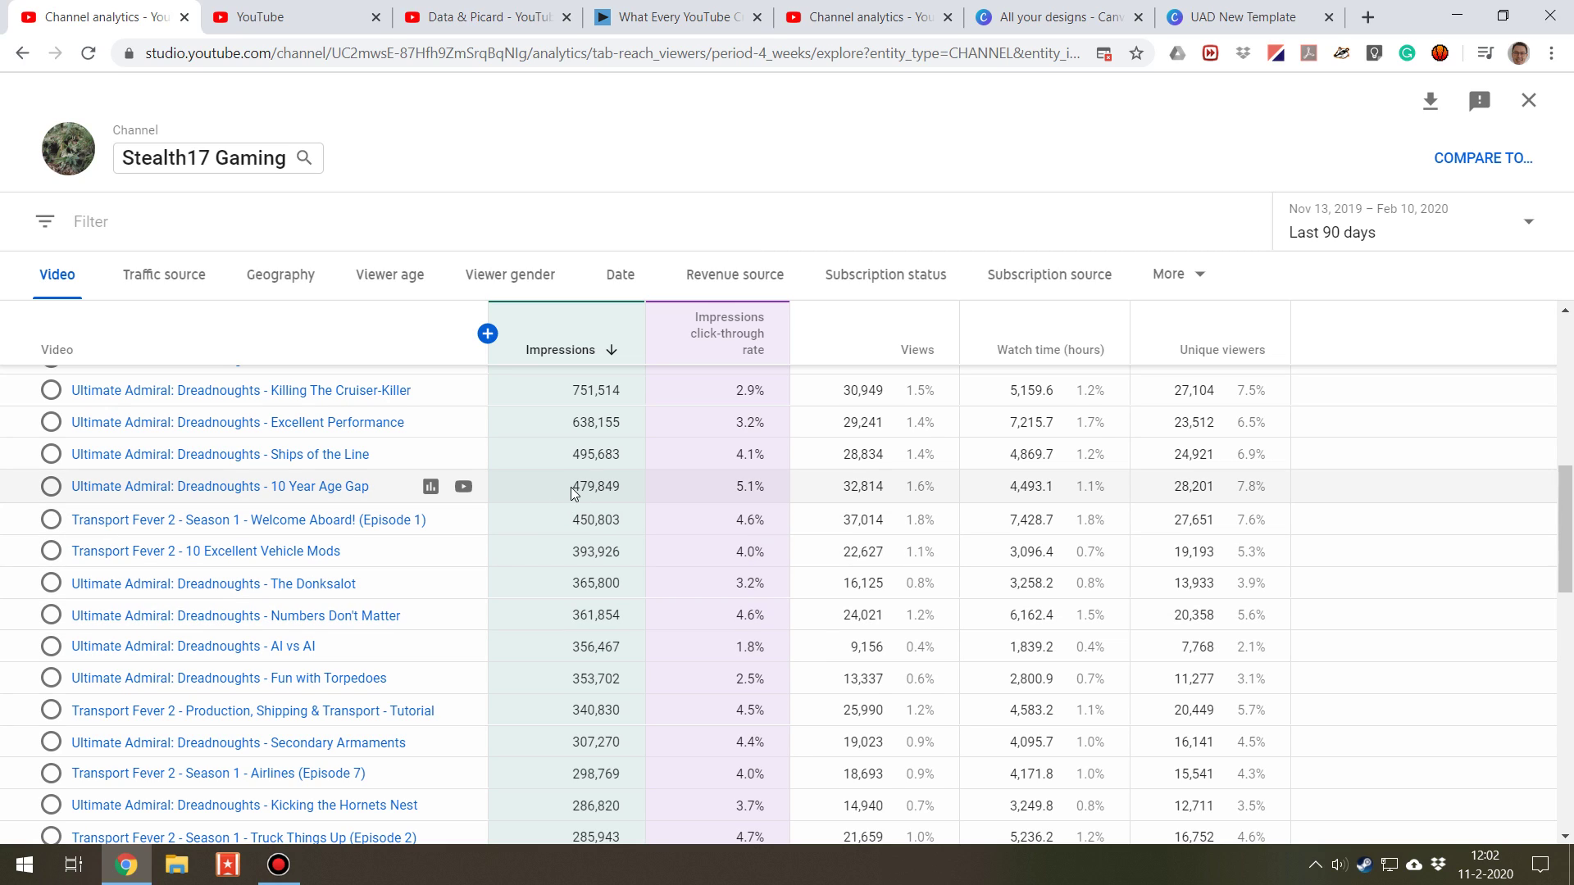
drag(560, 654, 622, 647)
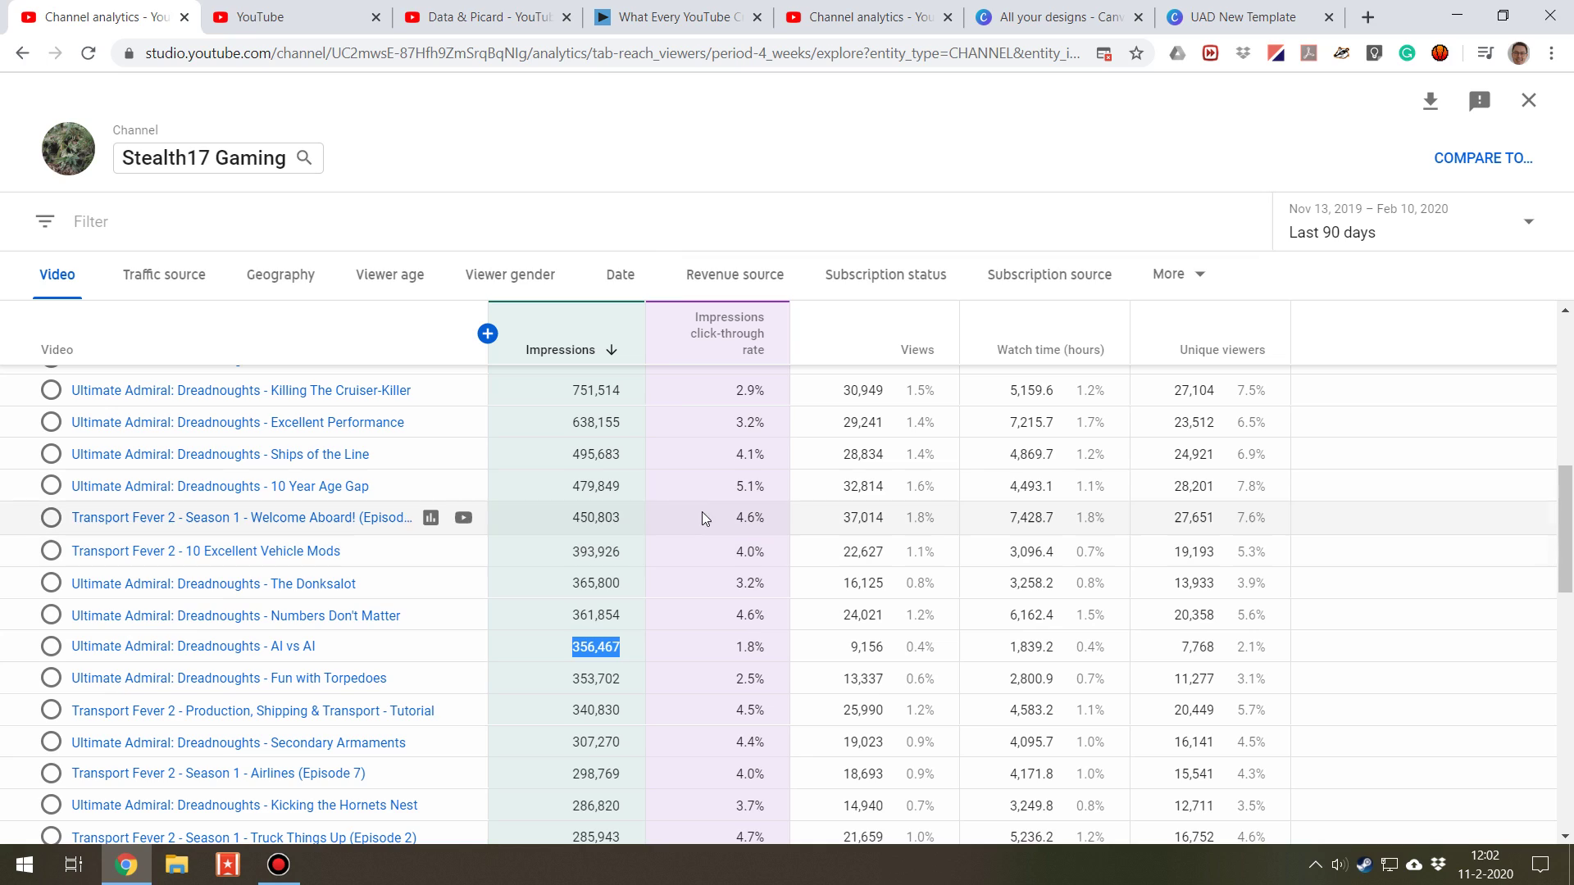
drag(735, 488, 756, 489)
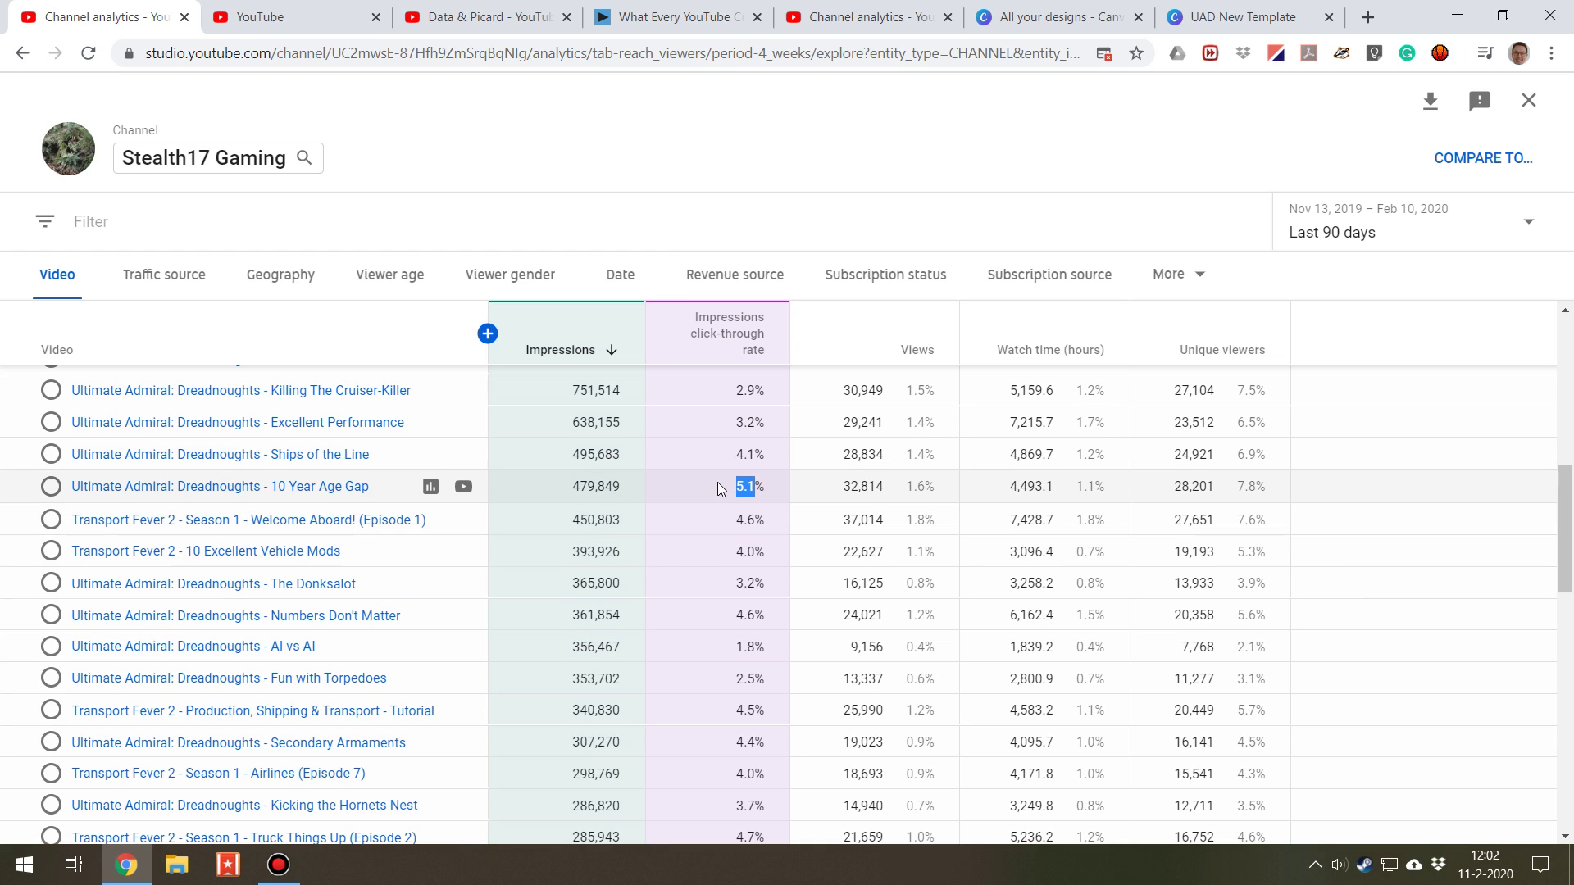
drag(734, 648, 766, 648)
drag(859, 486, 884, 486)
drag(884, 646, 864, 645)
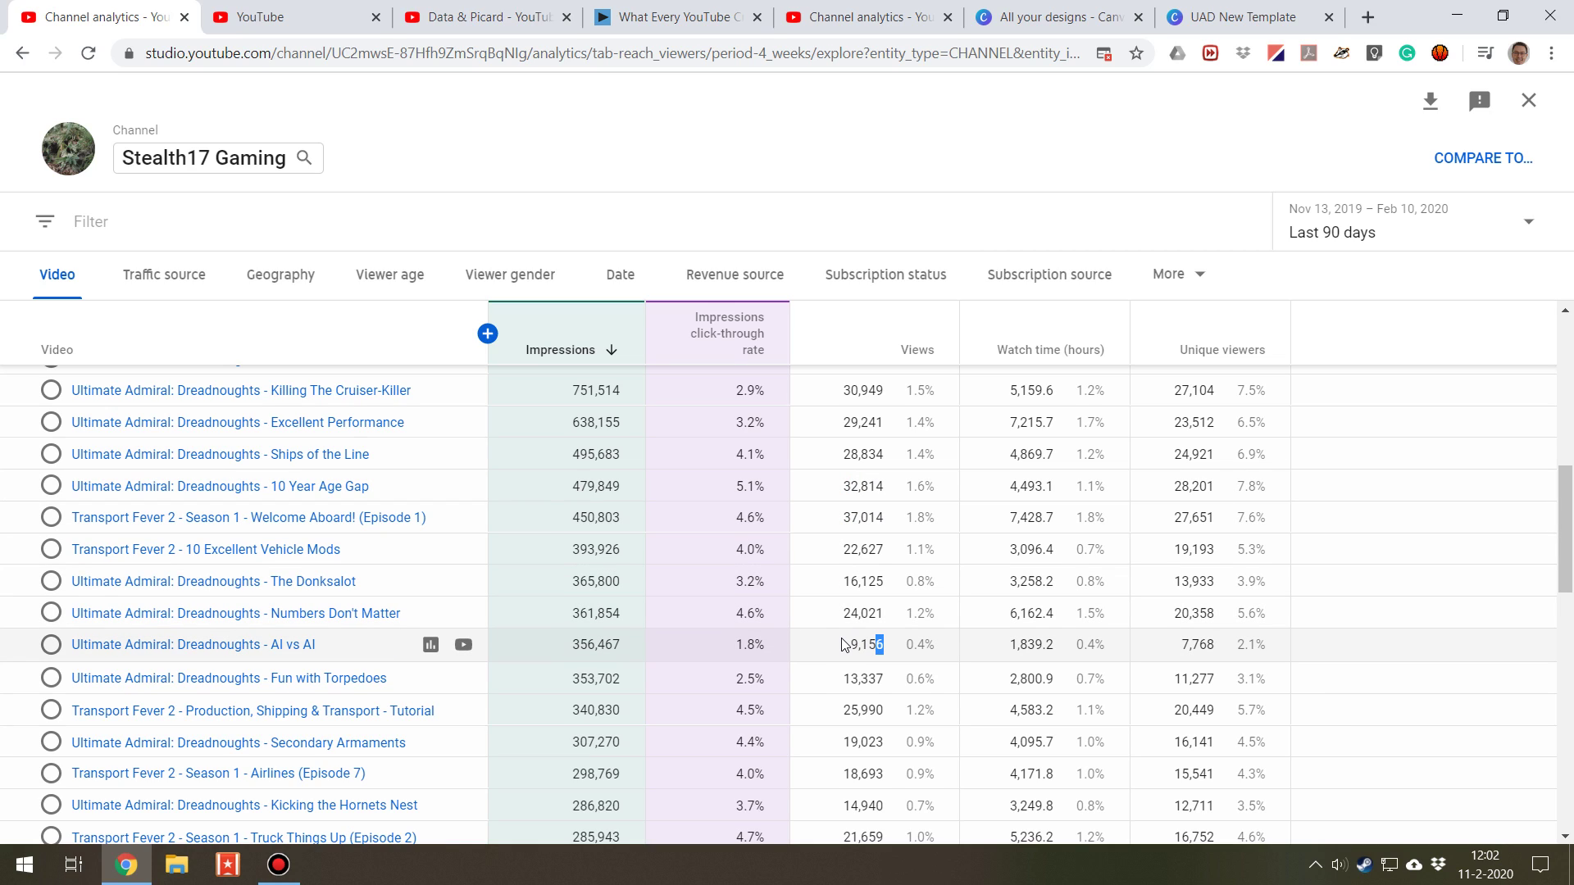
click(833, 646)
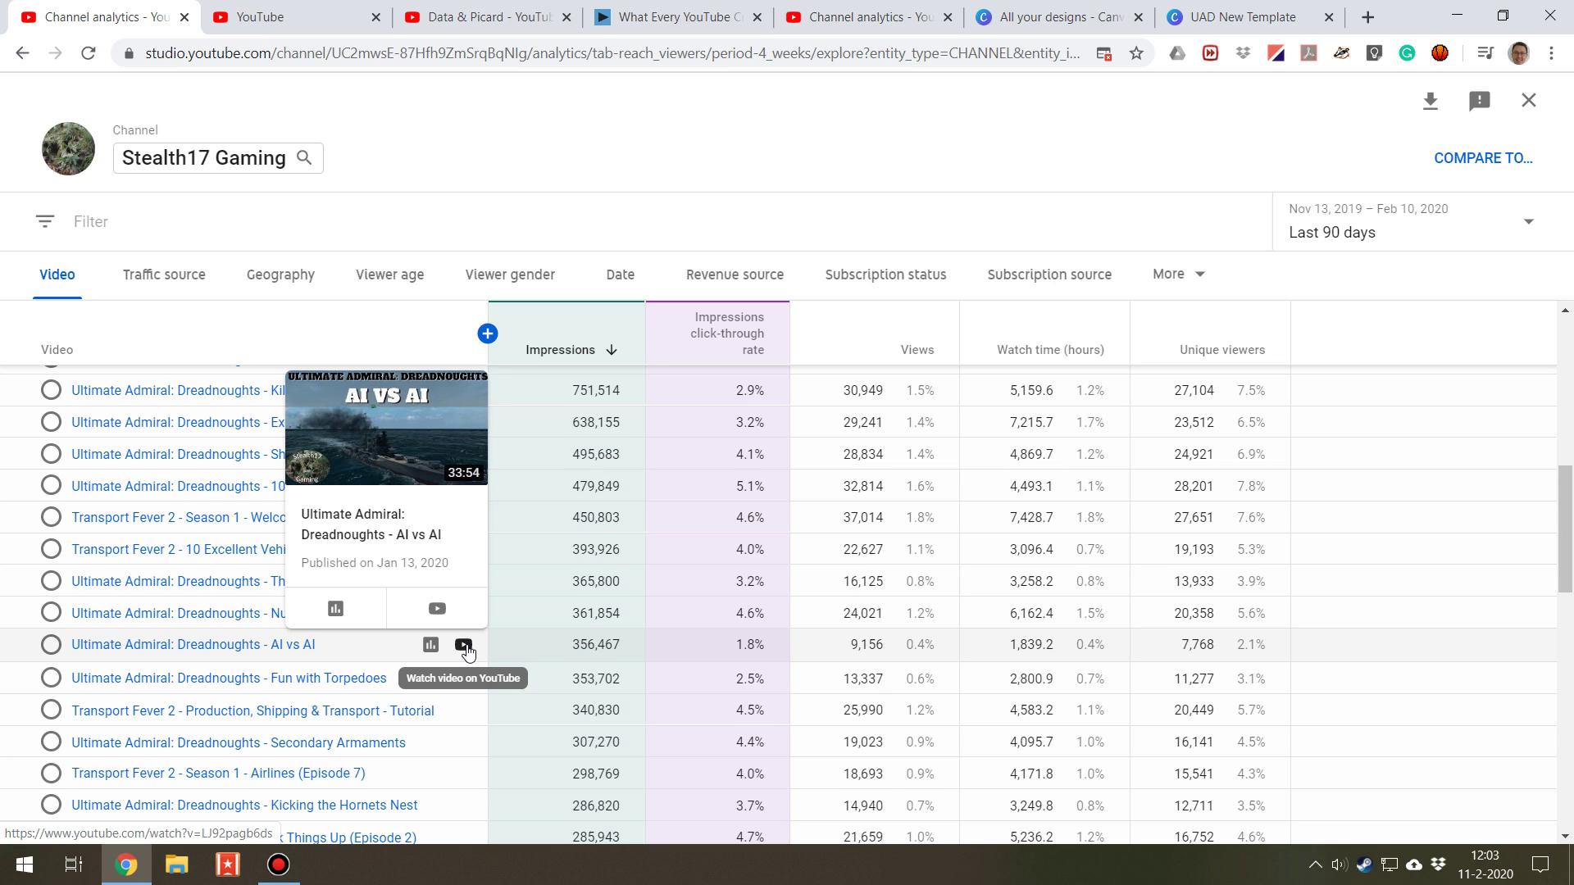
- Open the video analytics of Transport Fever 2 - How To Use Signals and examine its impressions over time in the reach report
scroll(672, 648, down, 3)
scroll(677, 654, down, 3)
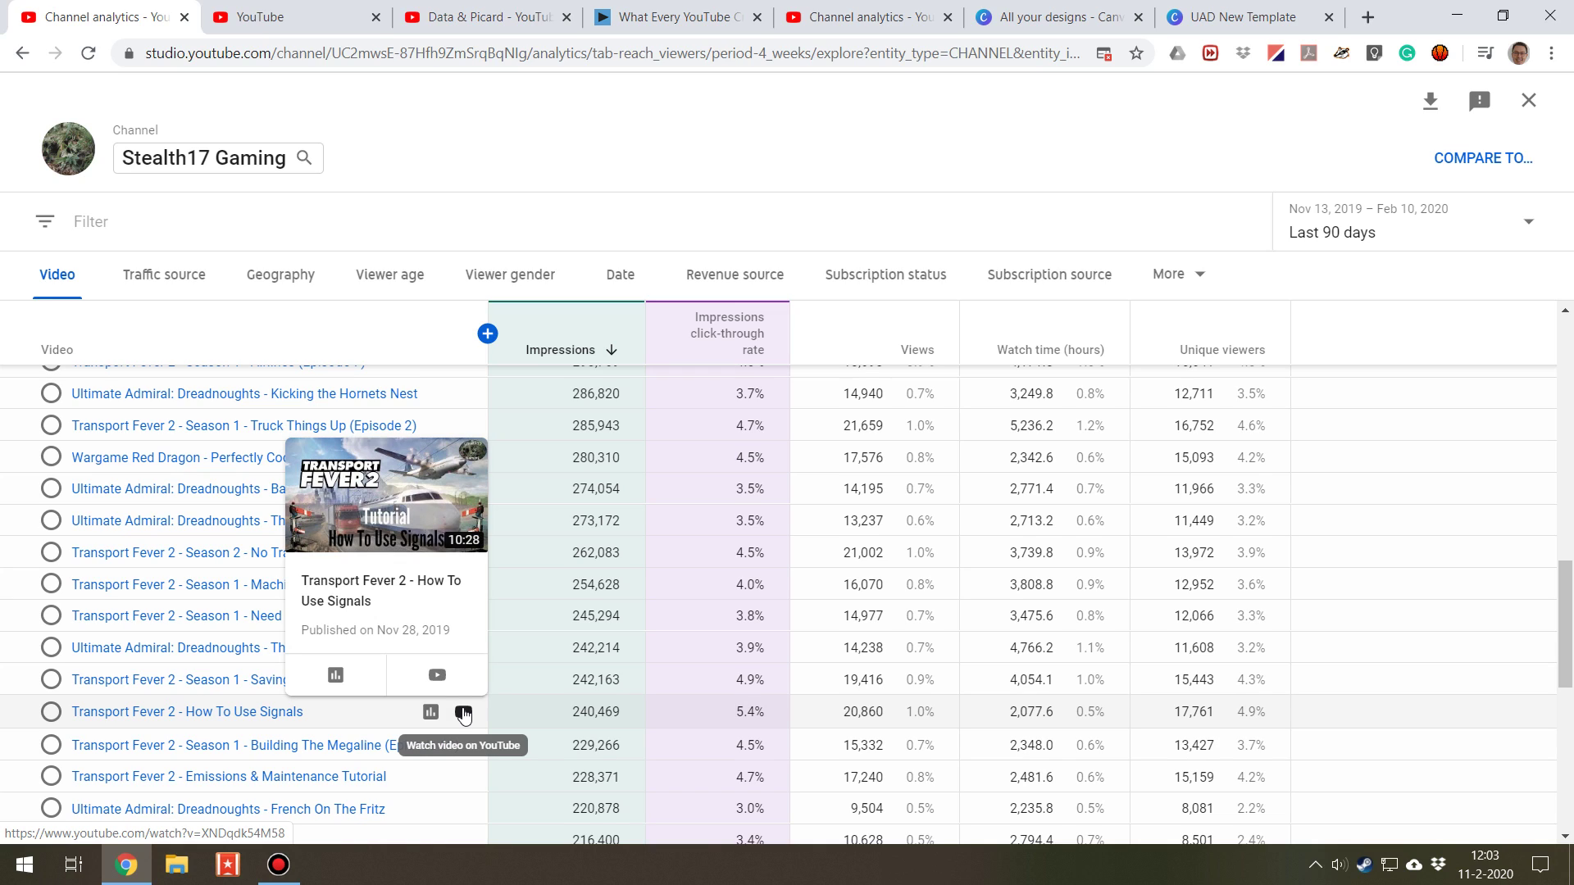
click(432, 712)
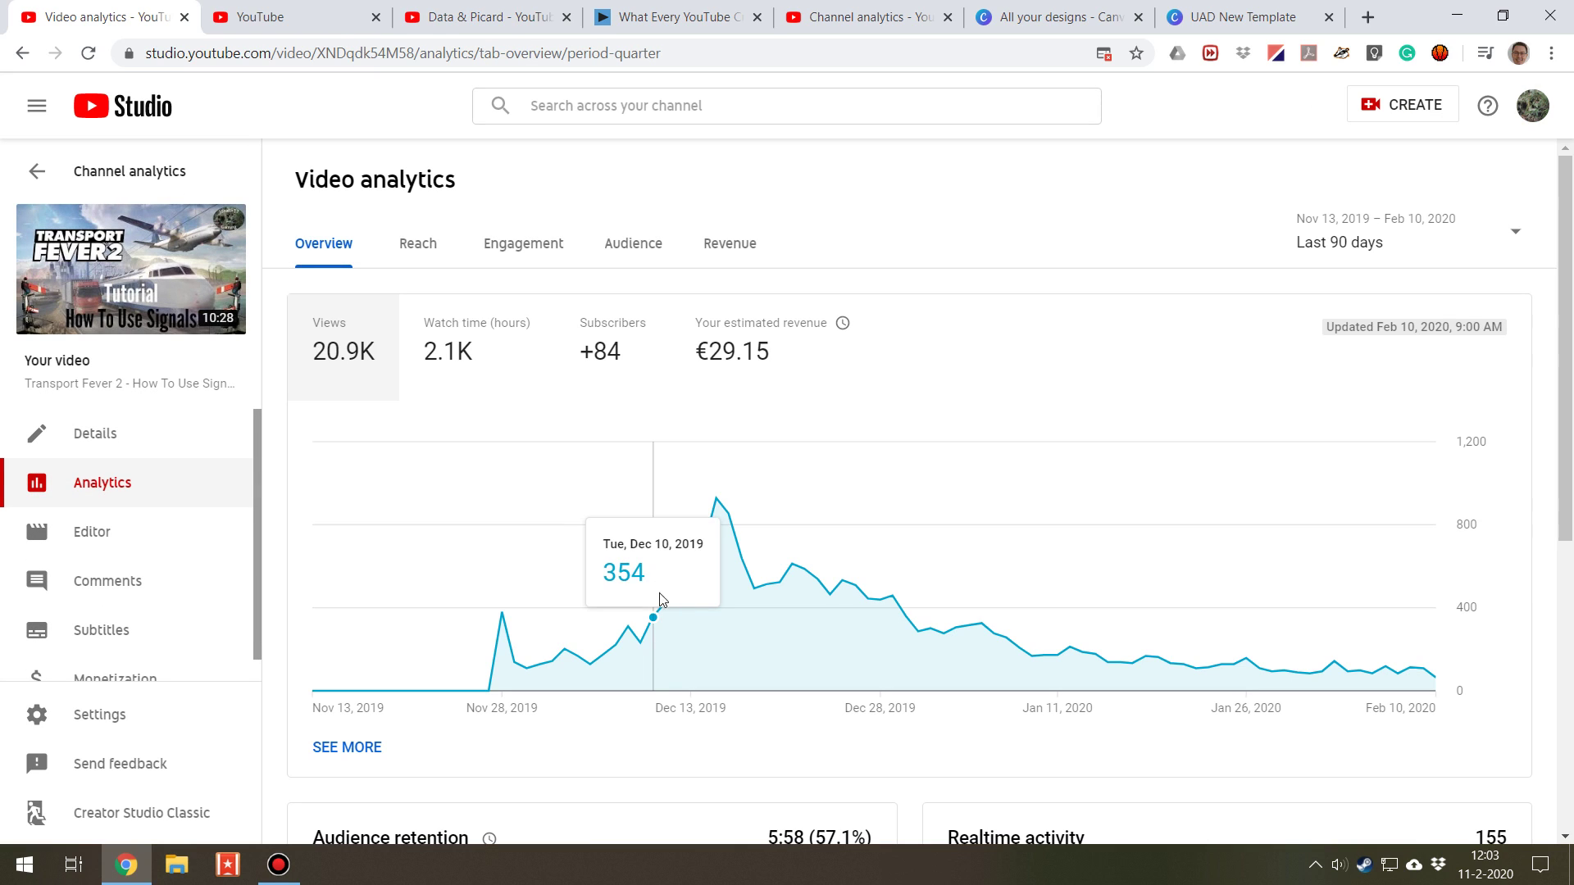
click(419, 243)
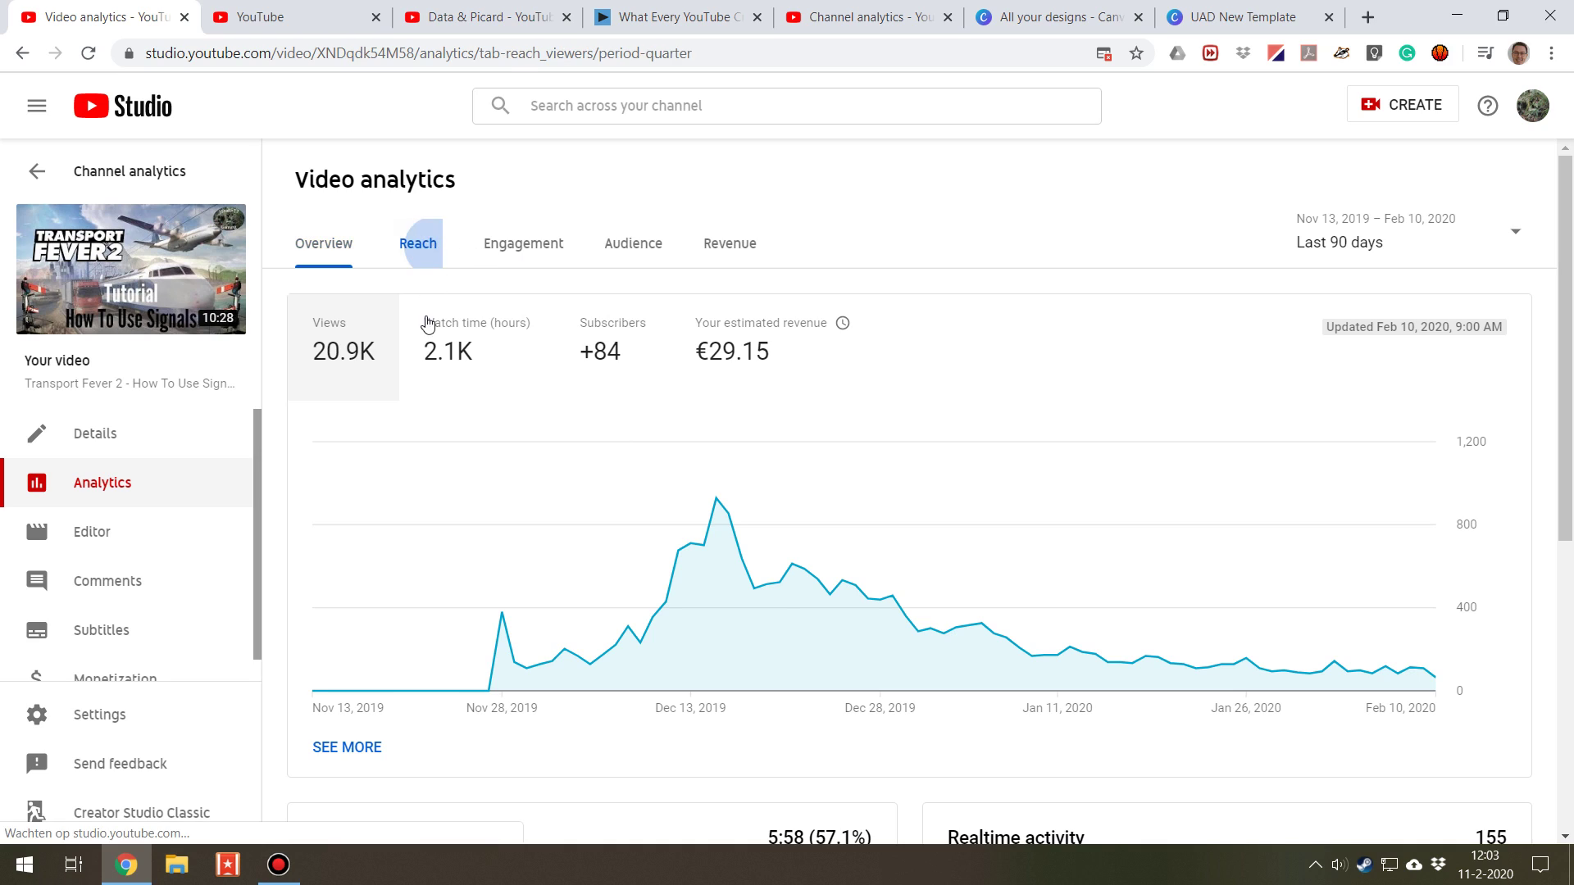
mouse_move(506, 488)
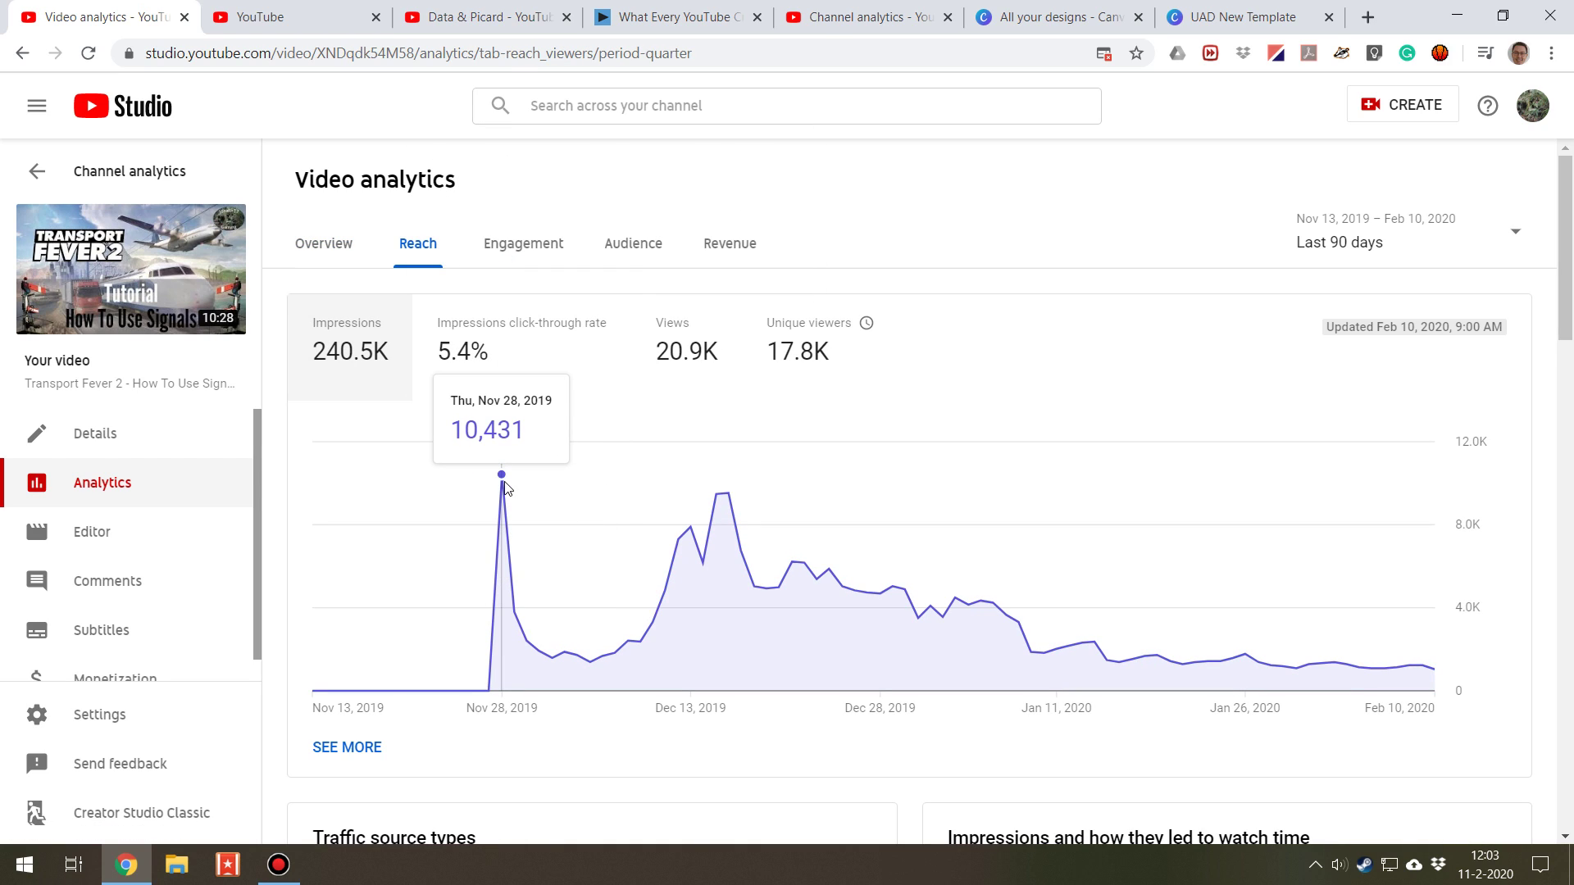
mouse_move(376, 351)
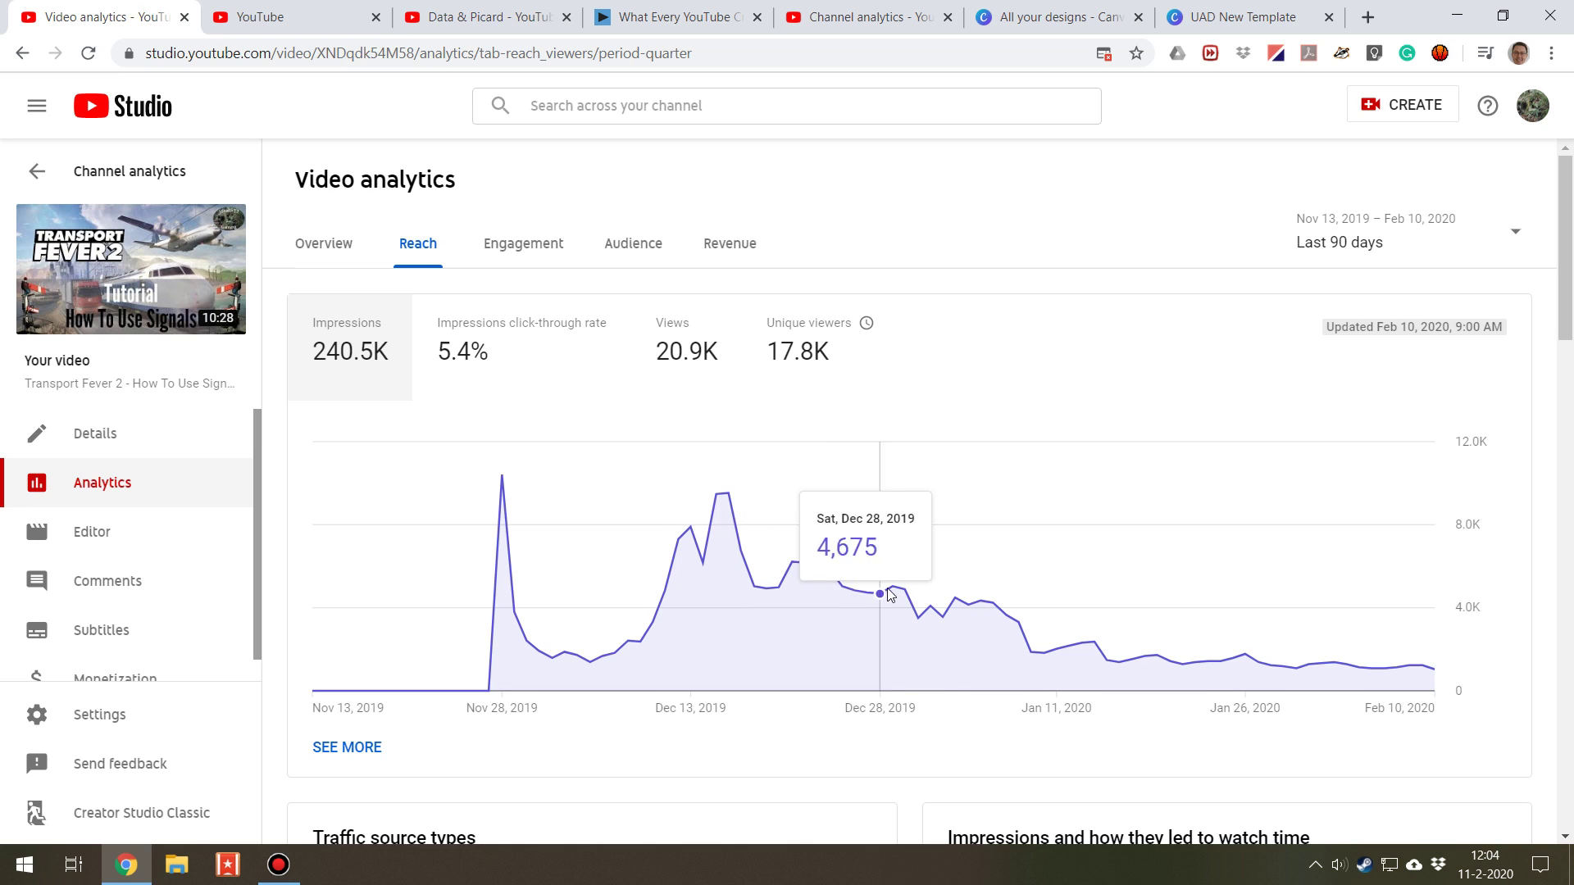
- Switch the reach chart between impressions and impressions click-through rate to compare both curves, ending on the click-through rate
click(525, 361)
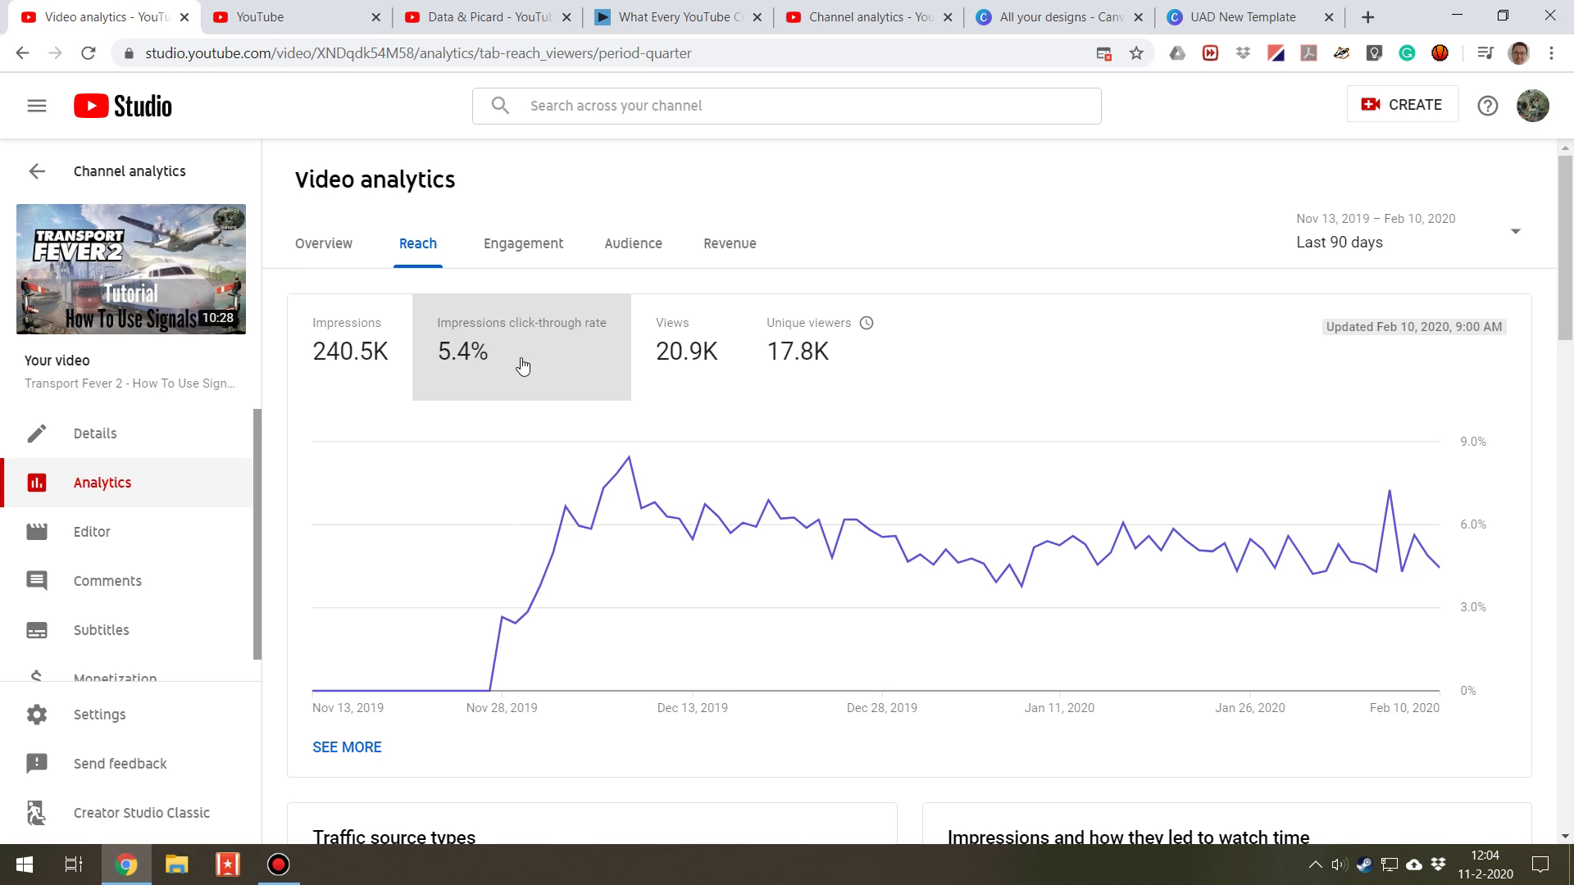
click(381, 376)
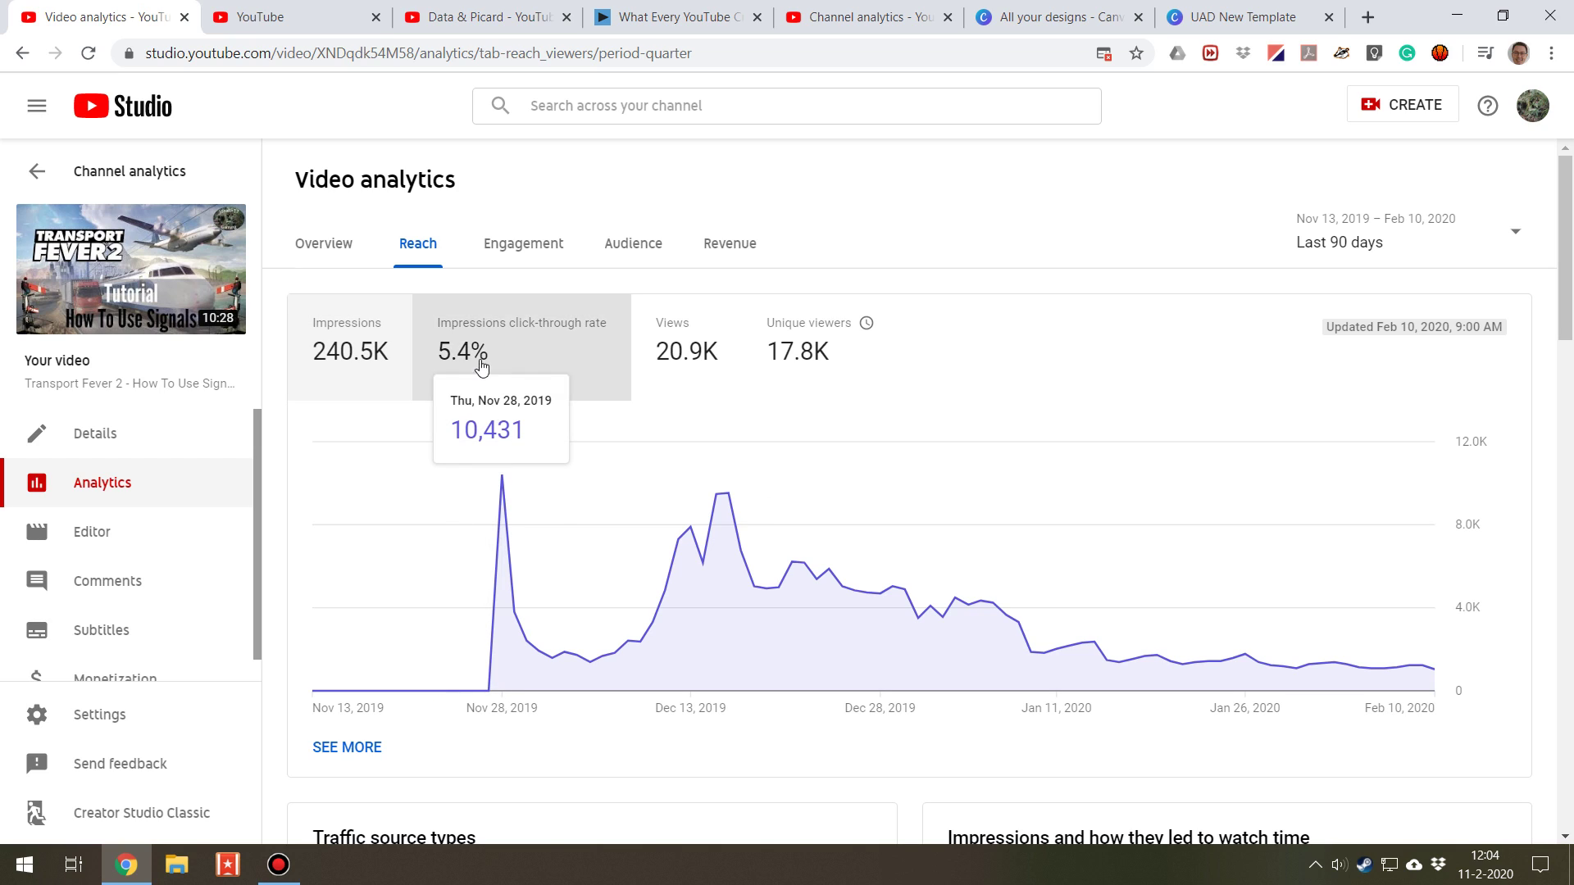
click(435, 366)
mouse_move(506, 620)
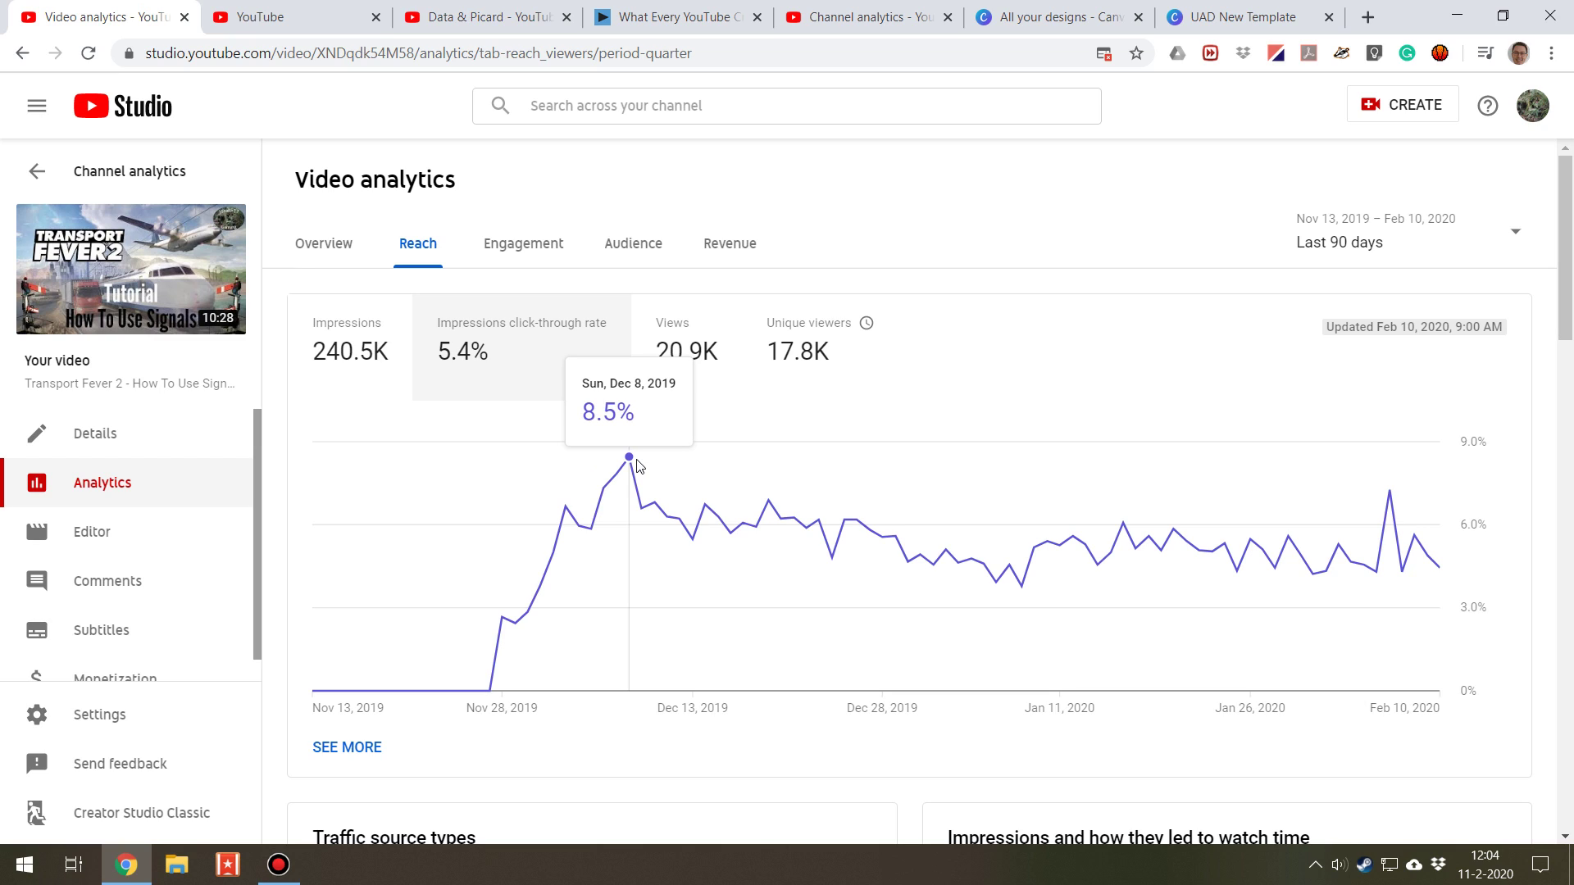
click(334, 376)
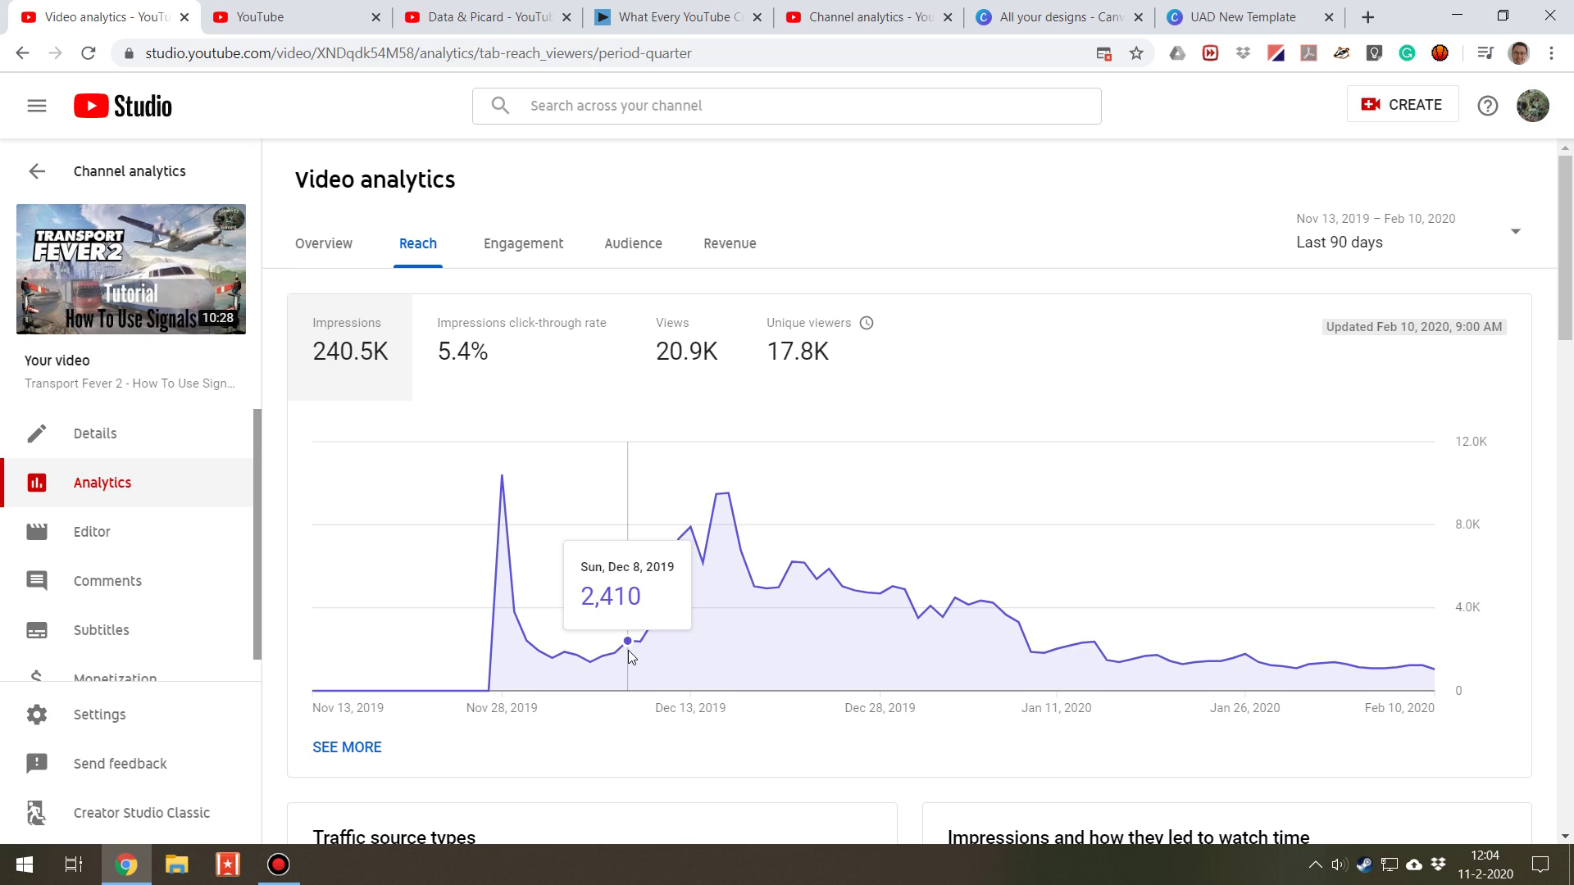
click(558, 373)
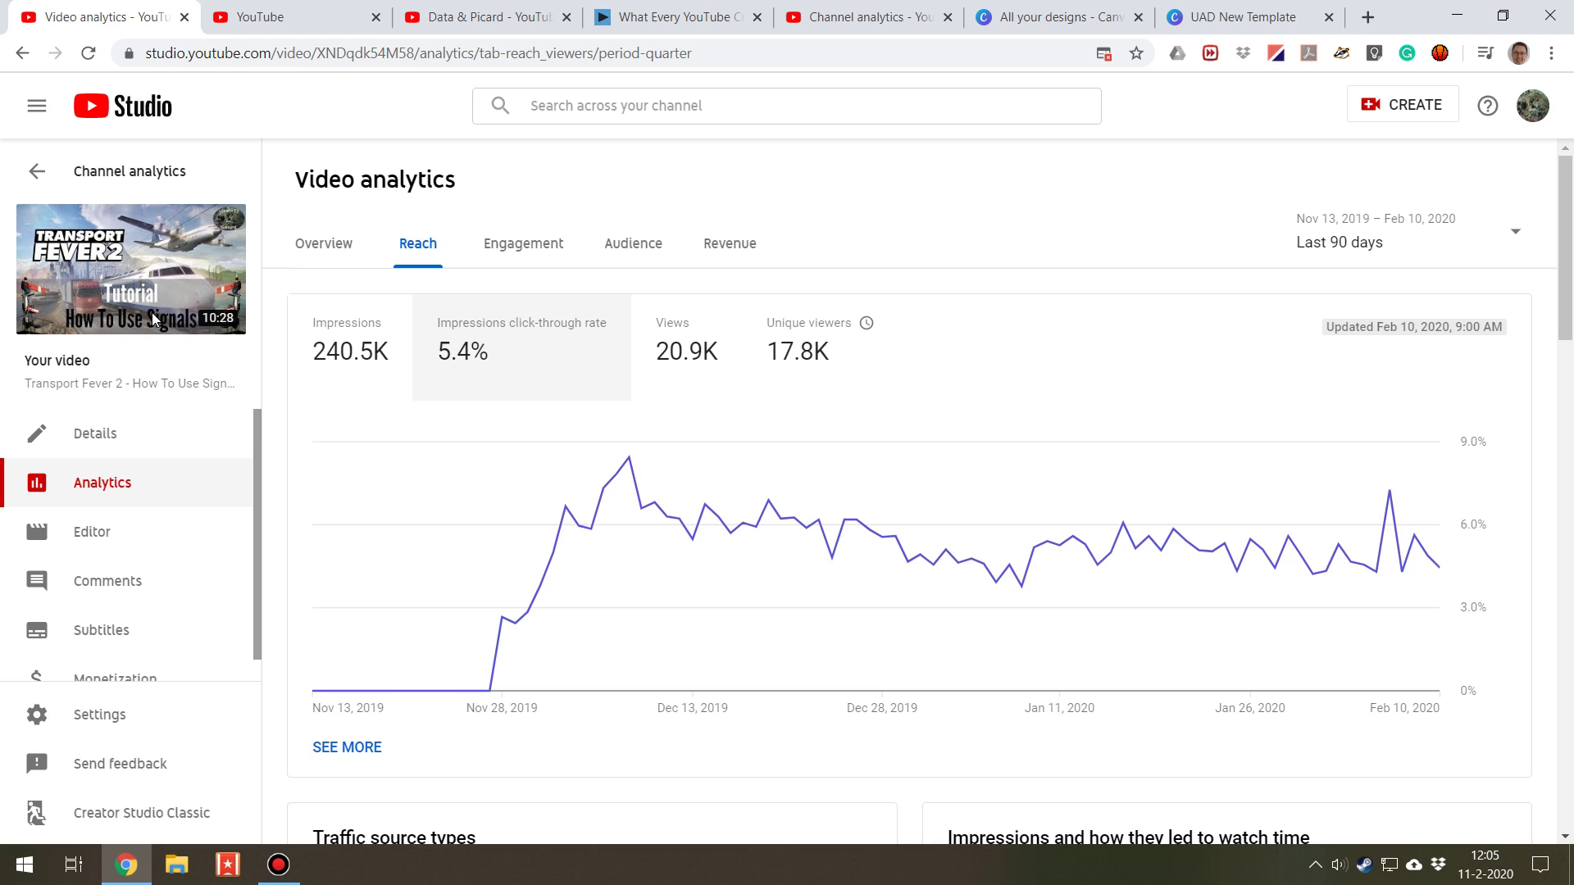
- Switch to Canva and open the Copy of Copy of TF2 Showcase design from the full list of designs
click(1238, 16)
click(1057, 16)
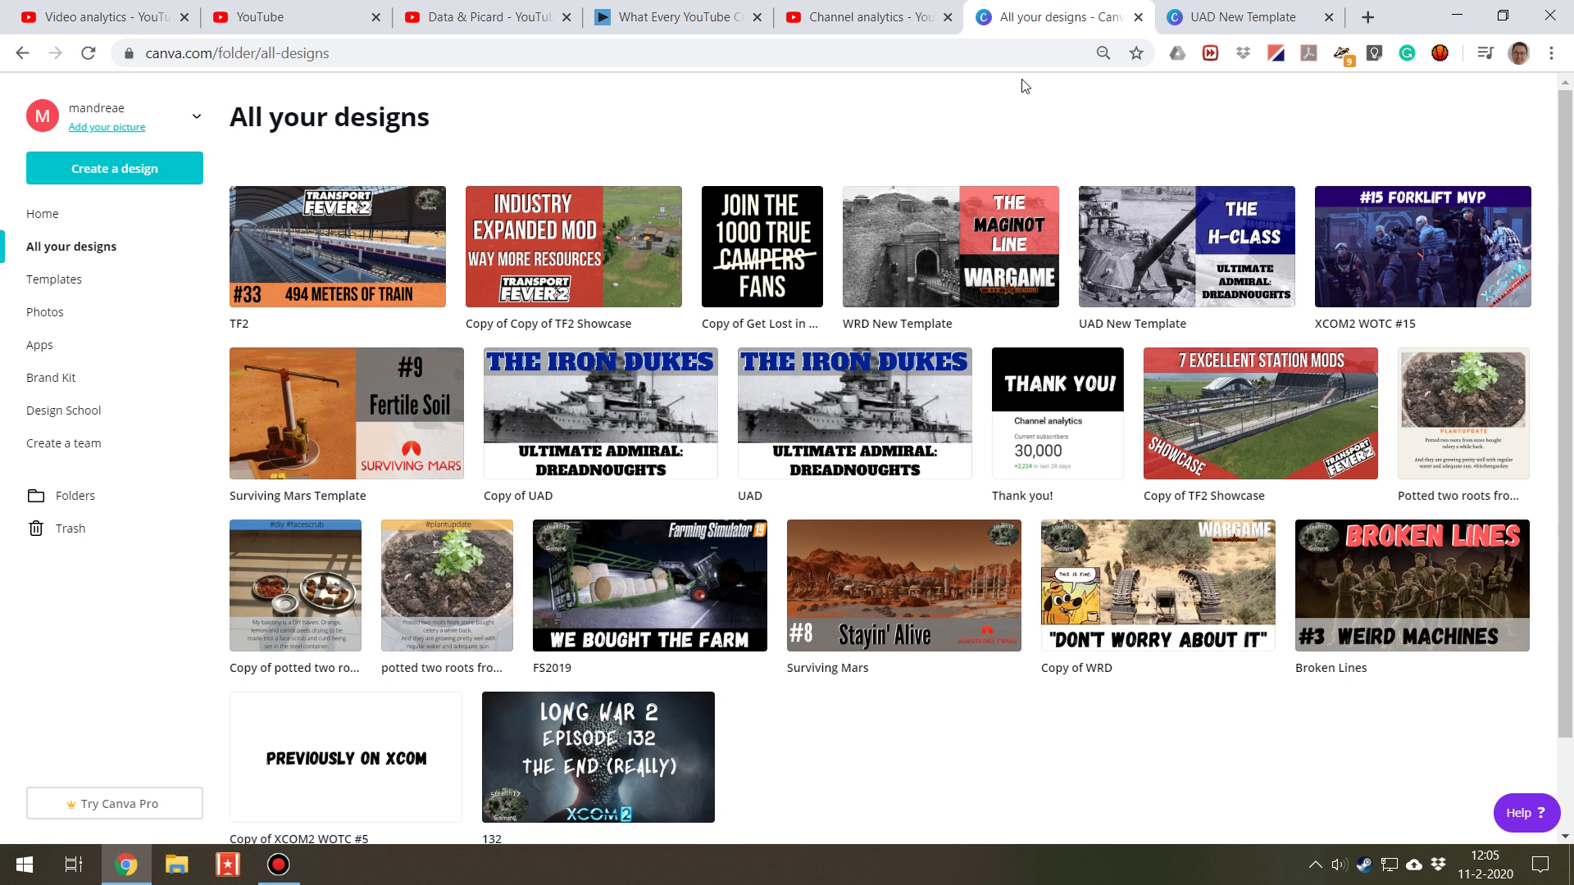
click(551, 295)
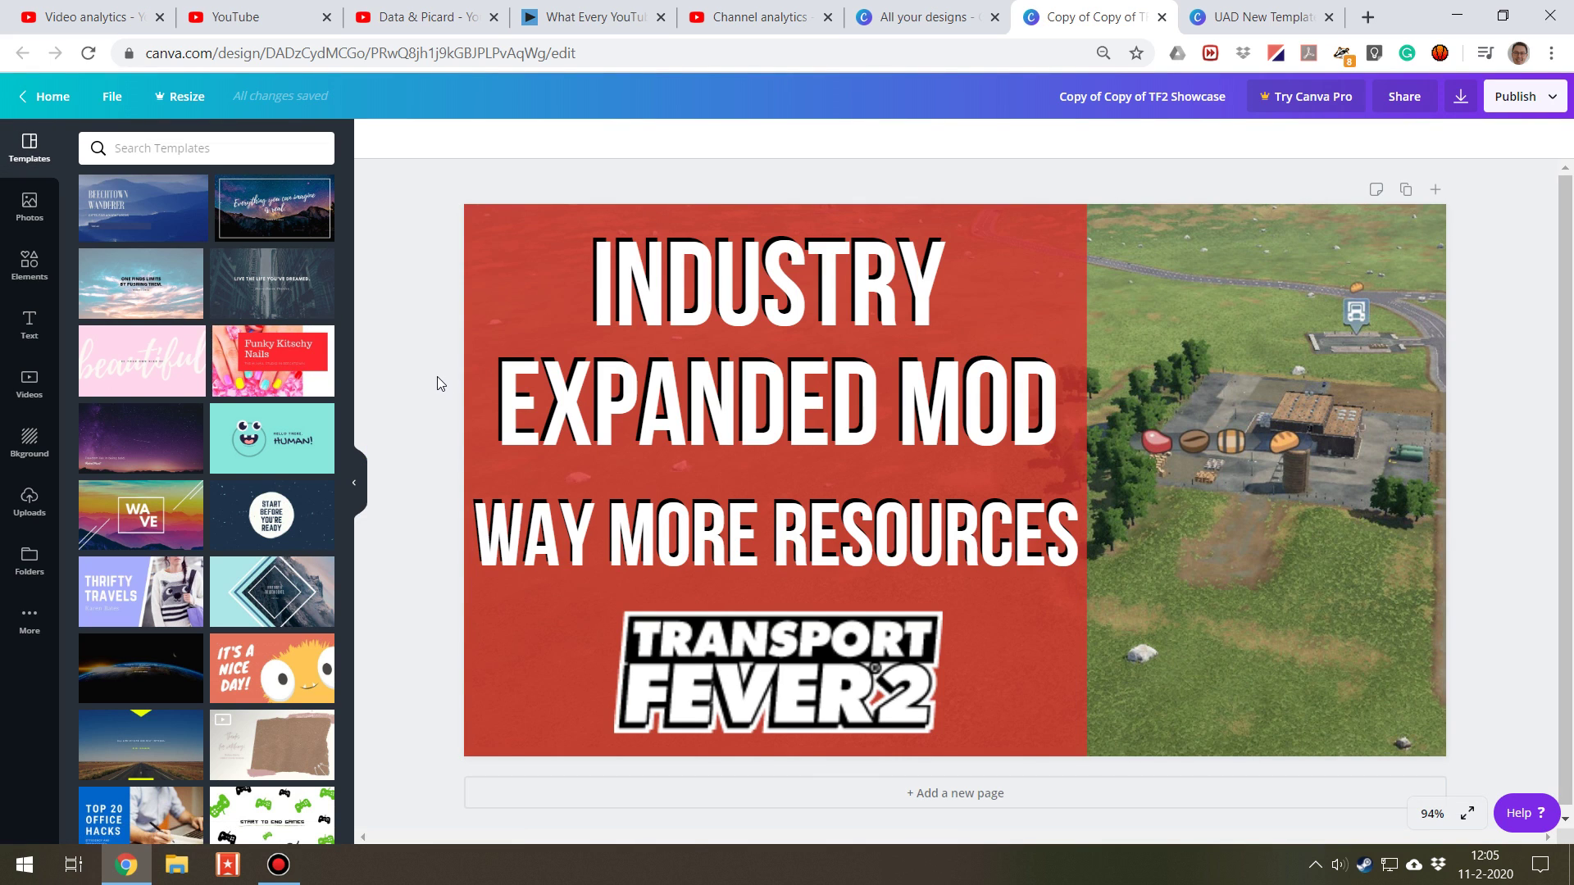
- Try moving the white INDUSTRY EXPANDED MOD title away from its black shadow copy, and undo the move
drag(634, 259, 710, 318)
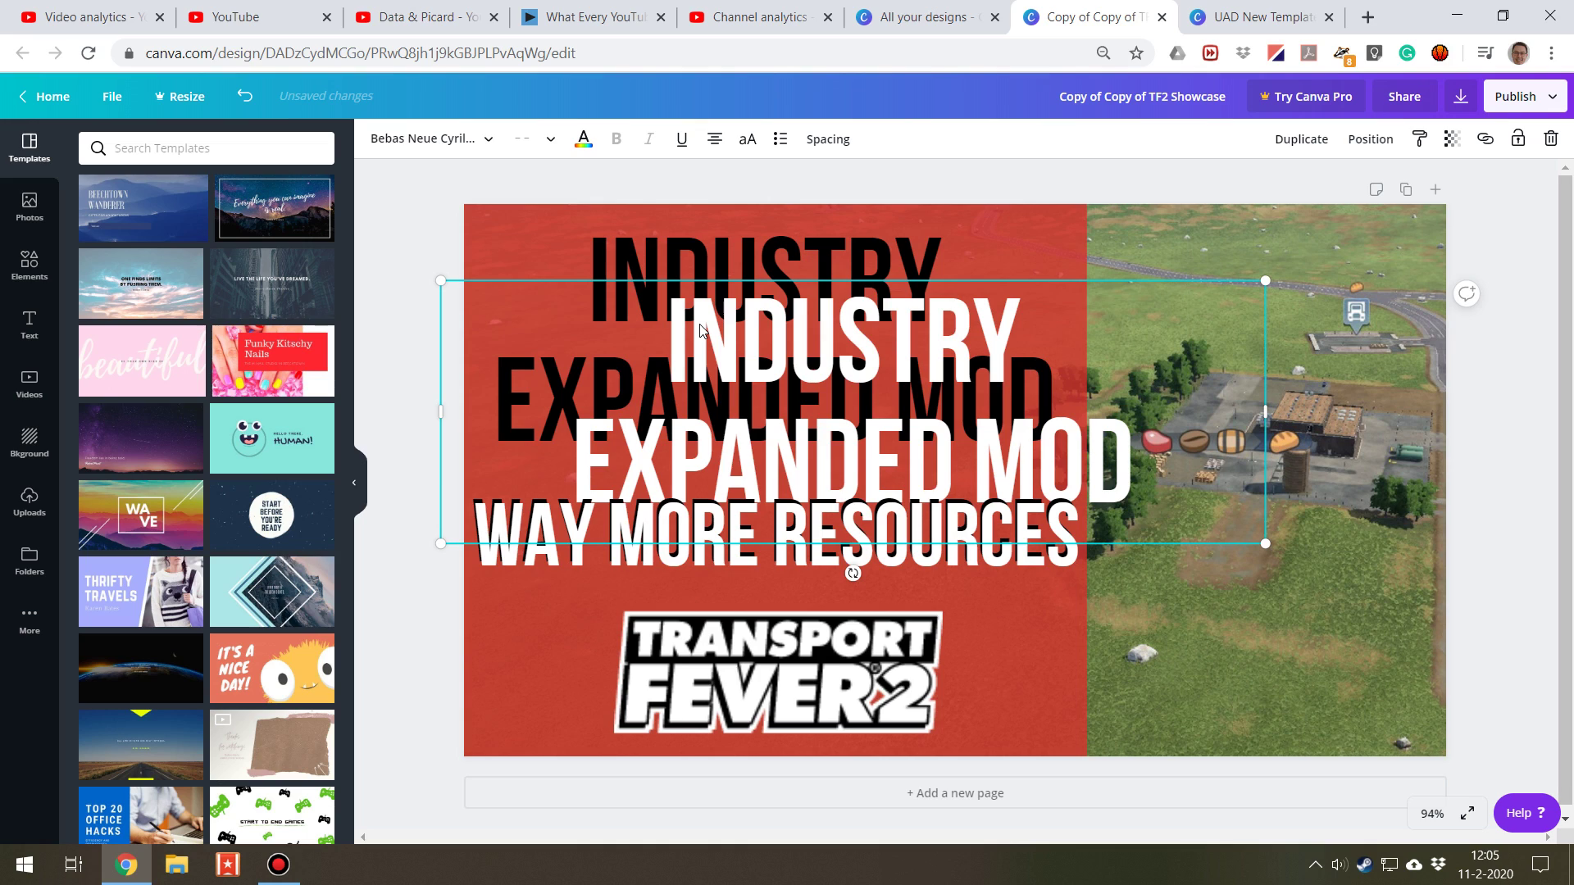
key(ctrl+z)
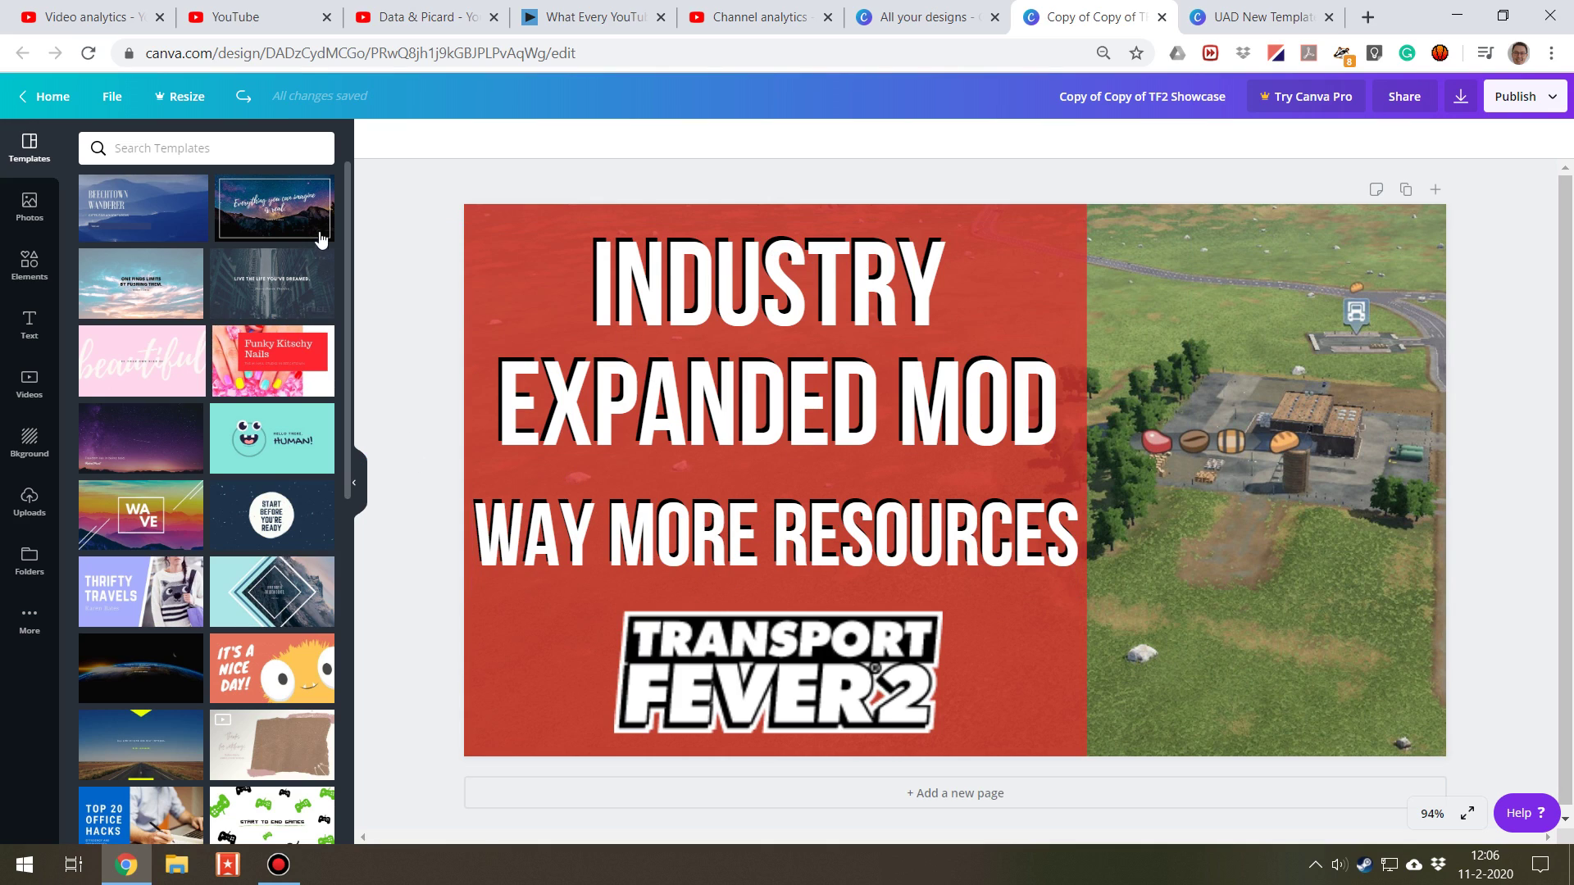
- Return to the channel analytics and review the click-through rates down to the end of the video list
click(118, 8)
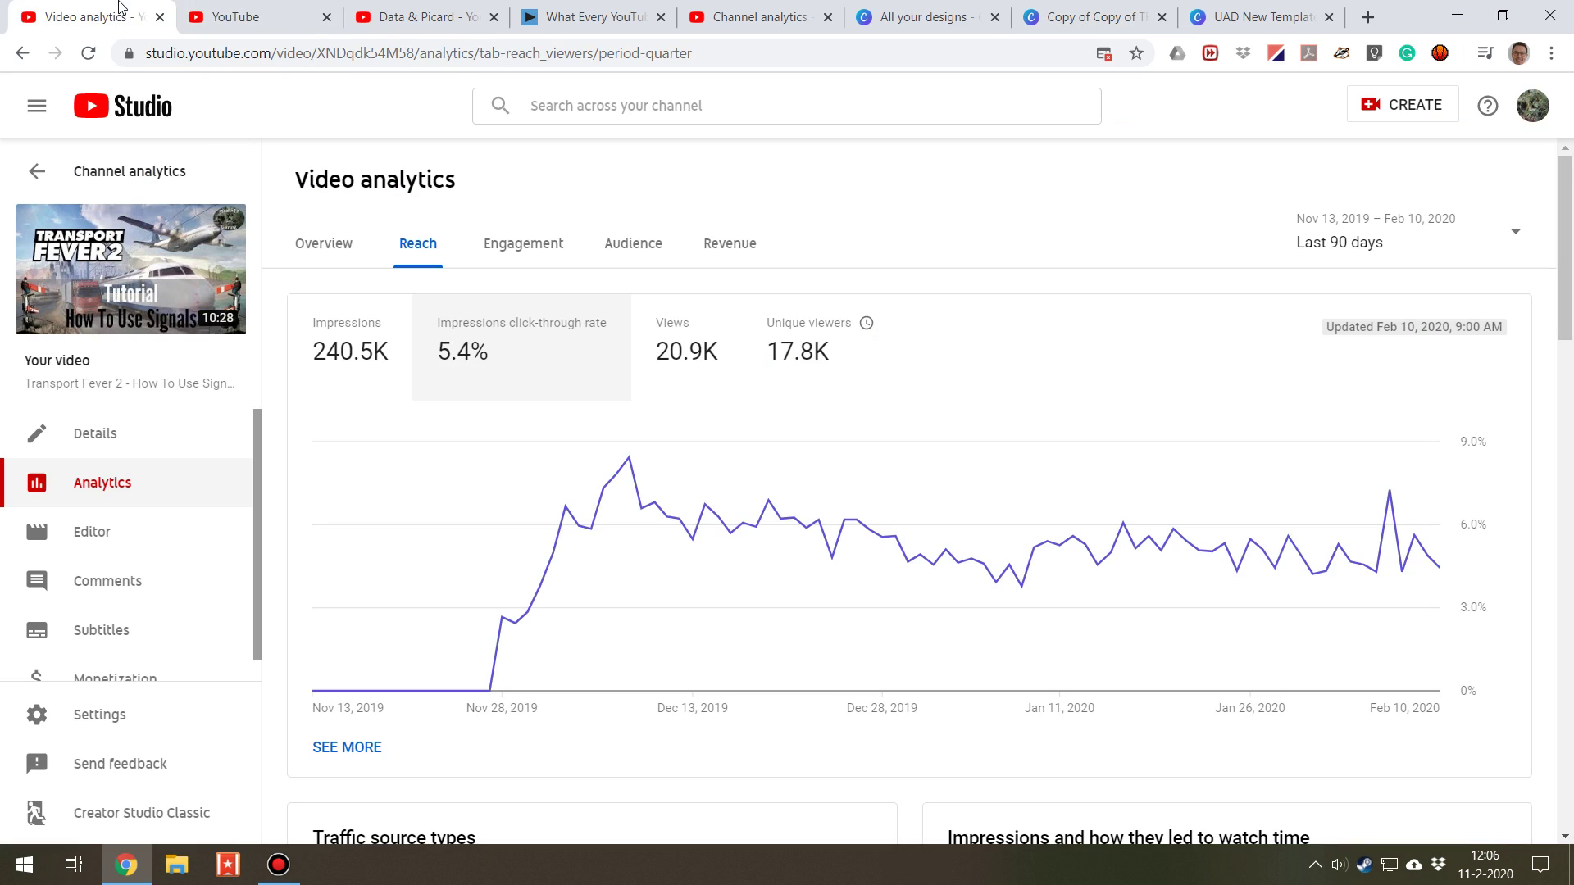
click(201, 10)
click(127, 8)
click(678, 643)
scroll(618, 663, down, 15)
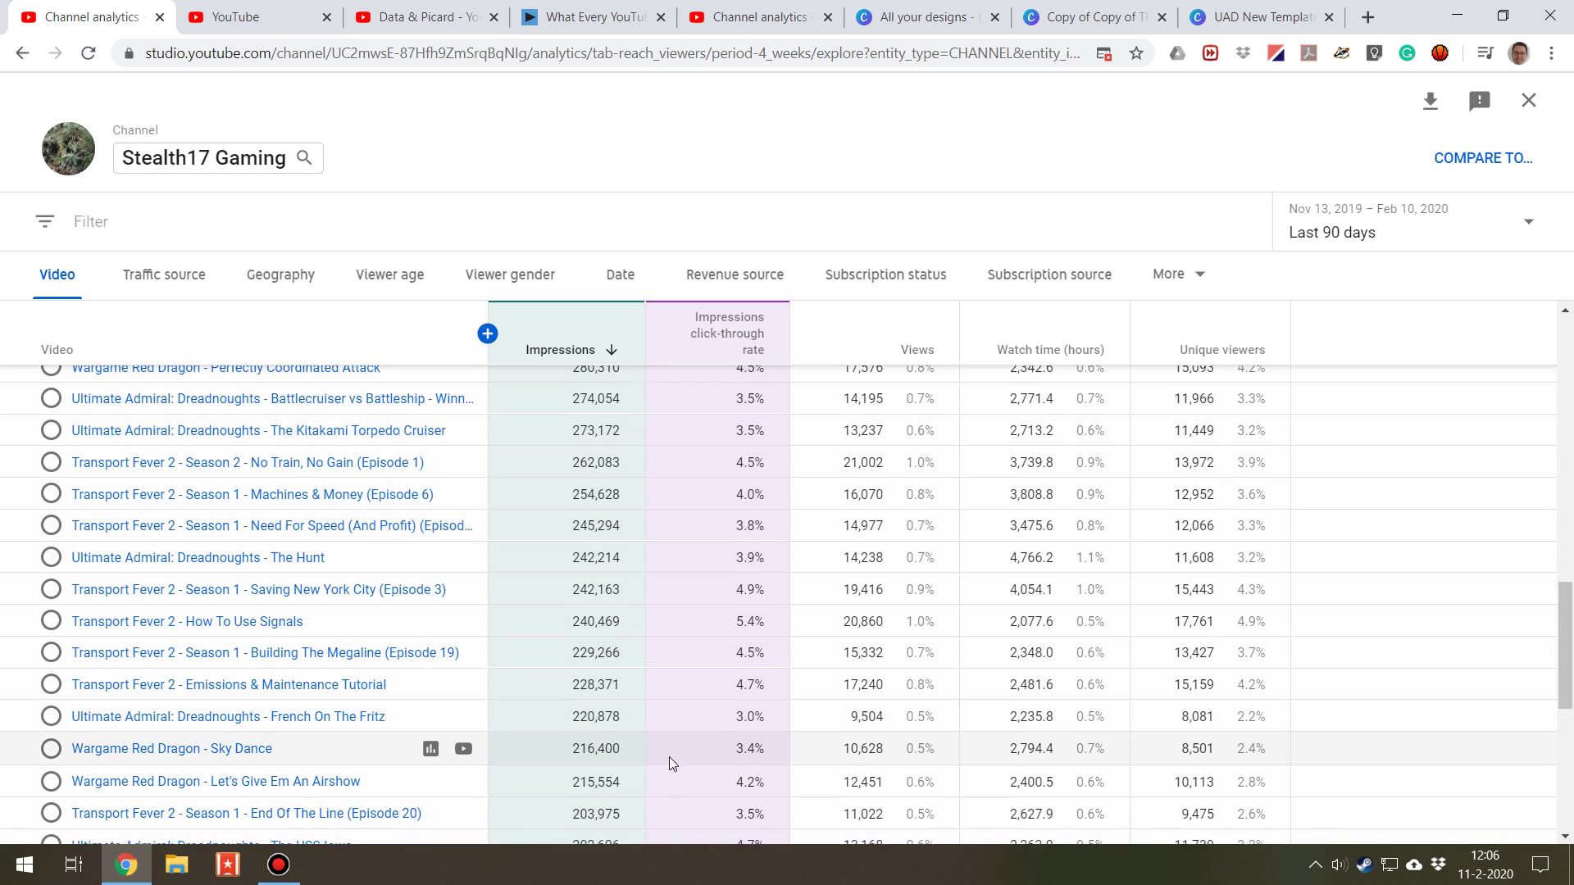
scroll(669, 759, down, 5)
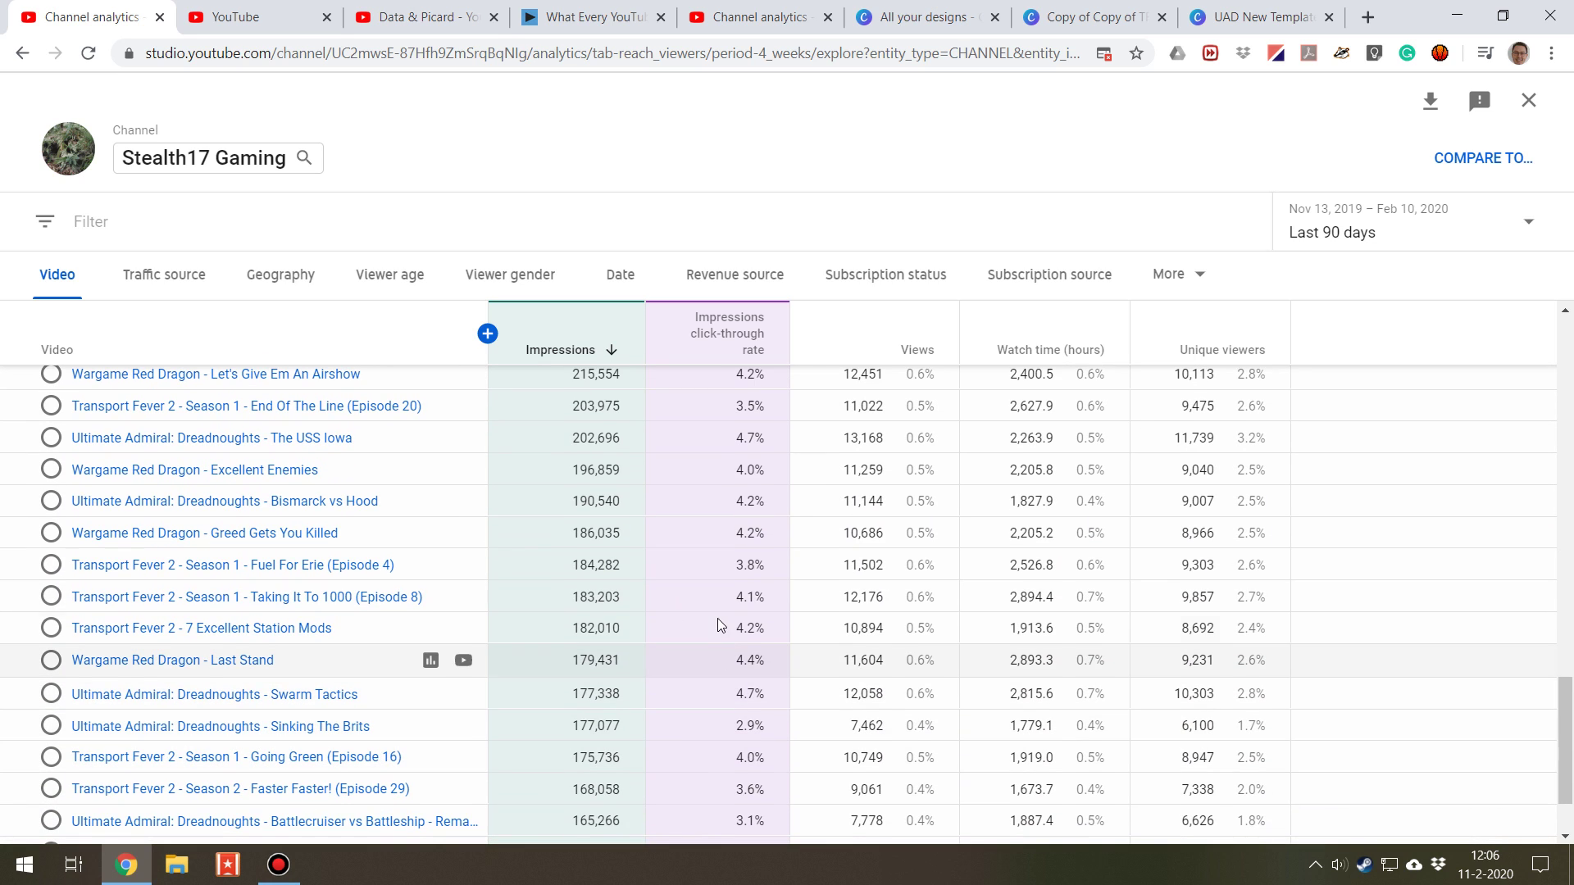
scroll(705, 689, down, 3)
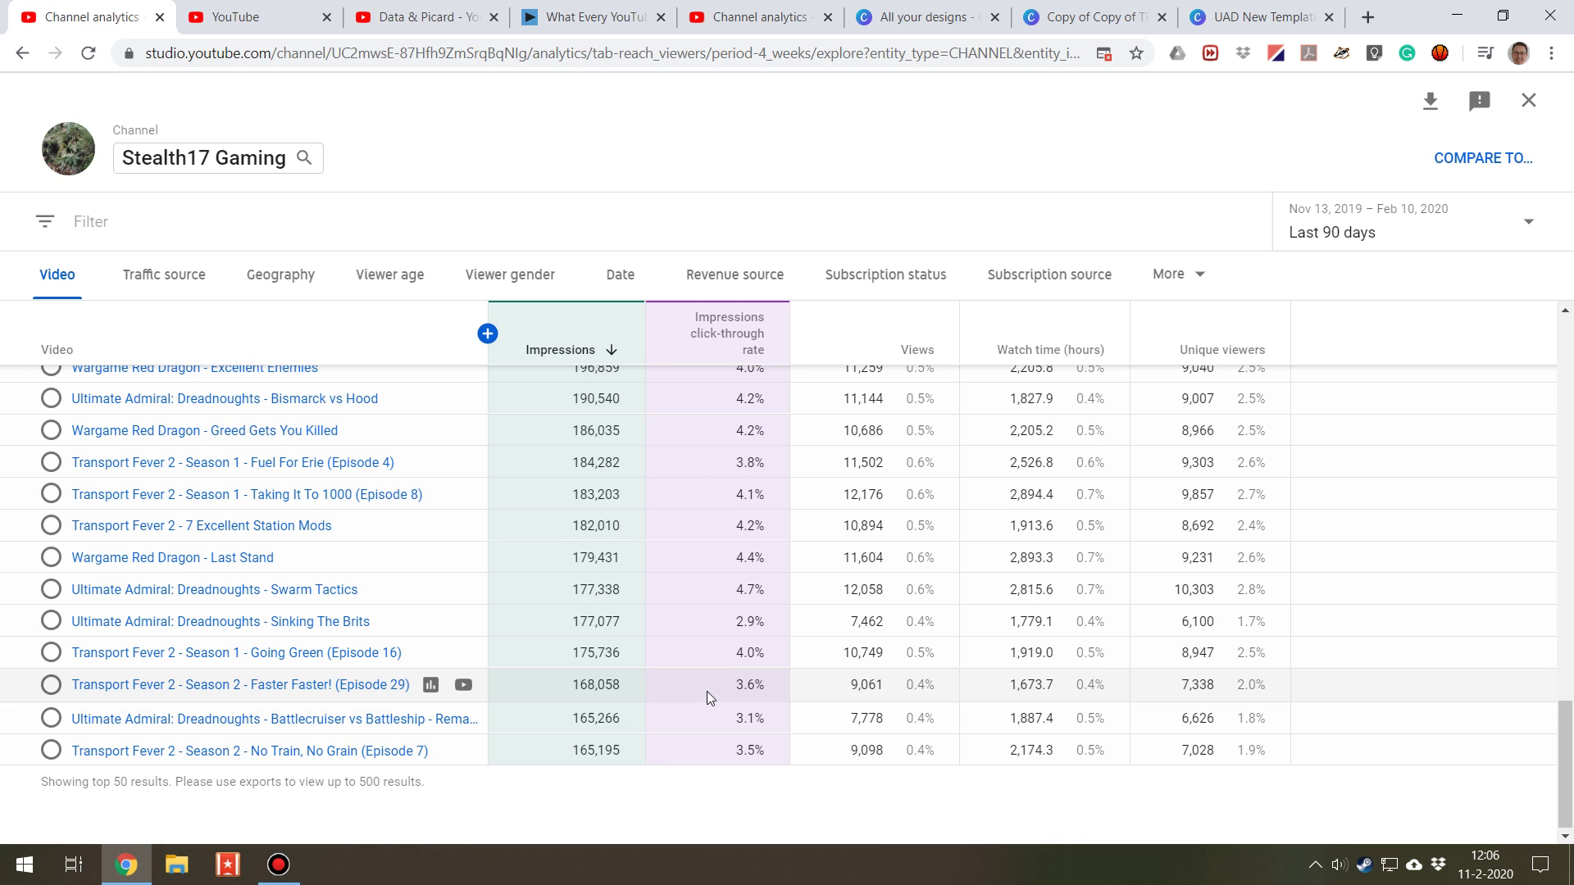
- Sort the channel's video table by impressions click-through rate
scroll(695, 690, up, 15)
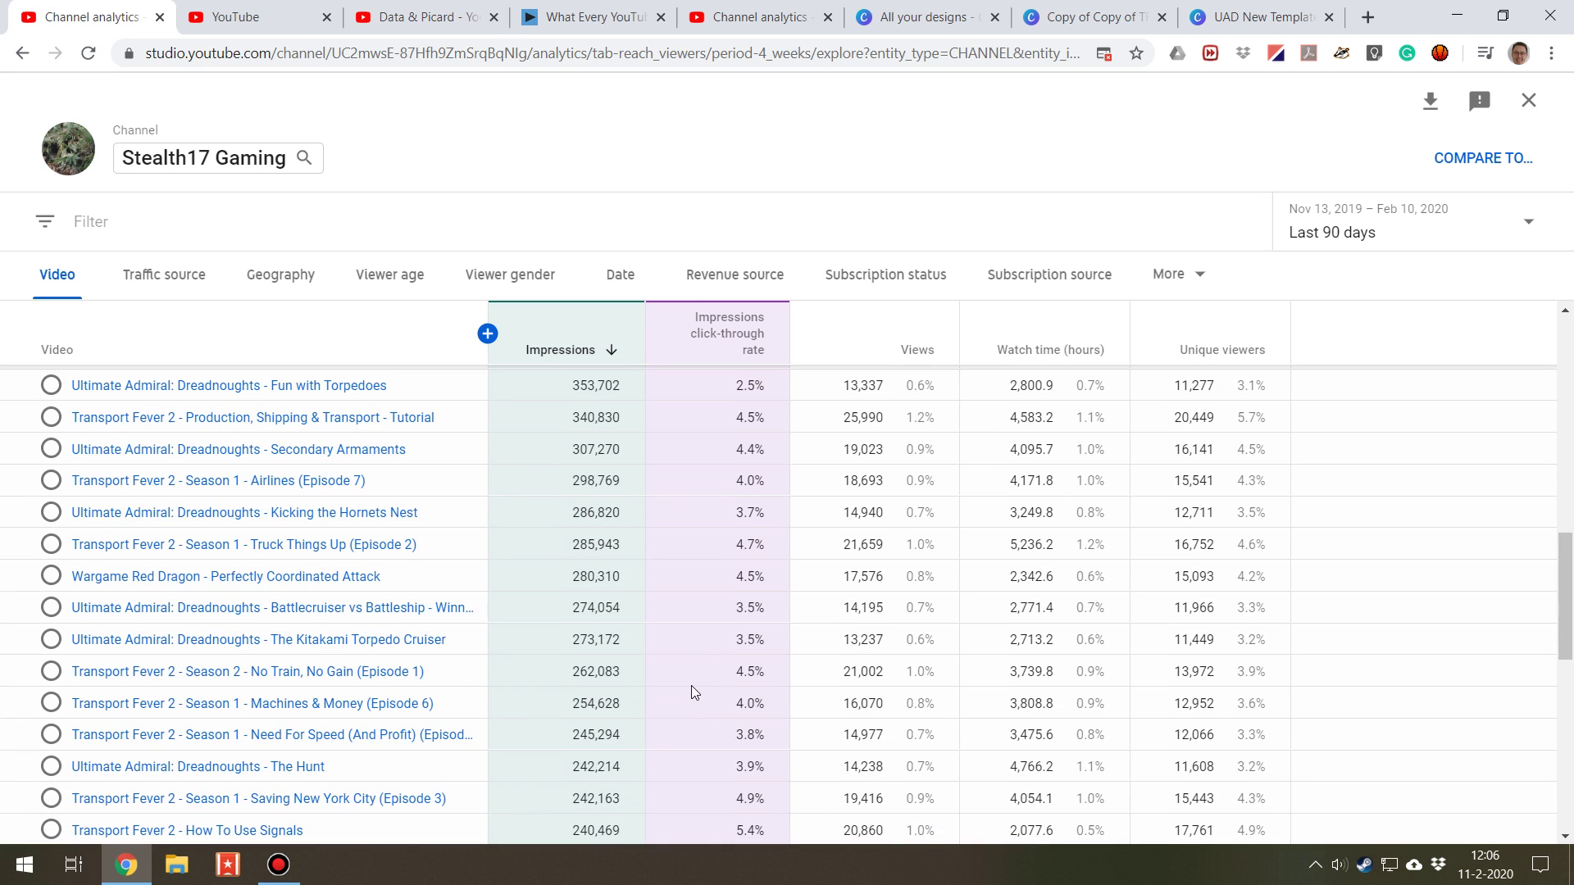
scroll(705, 590, up, 2)
click(715, 546)
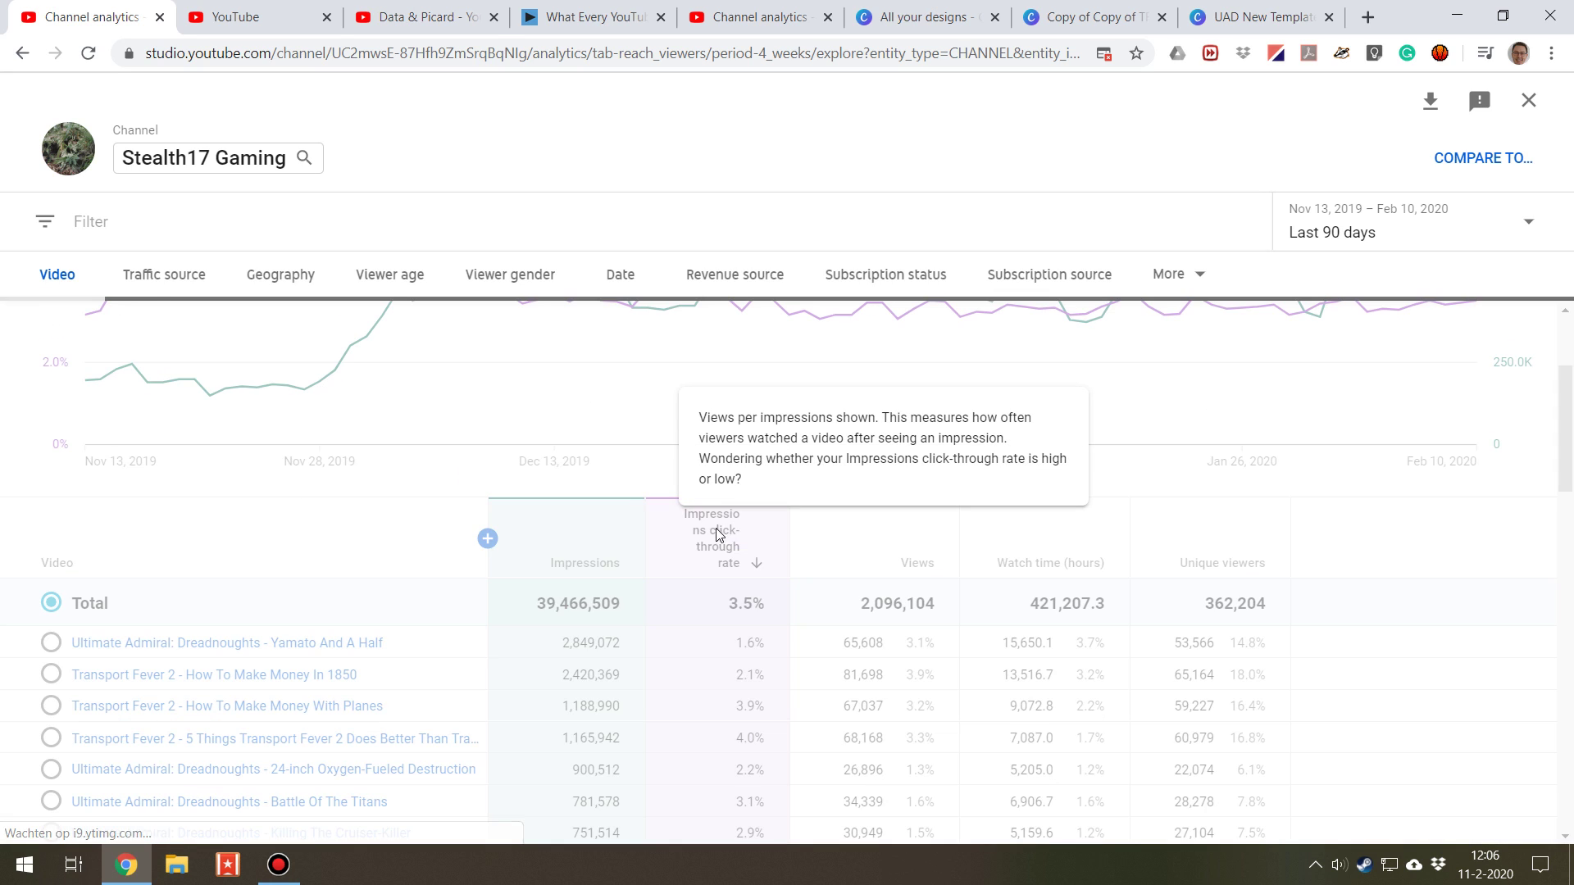
- Review the videos with the highest click-through rates and preview the thumbnail of Stormworks Get Started In Advanced Career Mode - Part 2
scroll(702, 656, down, 1)
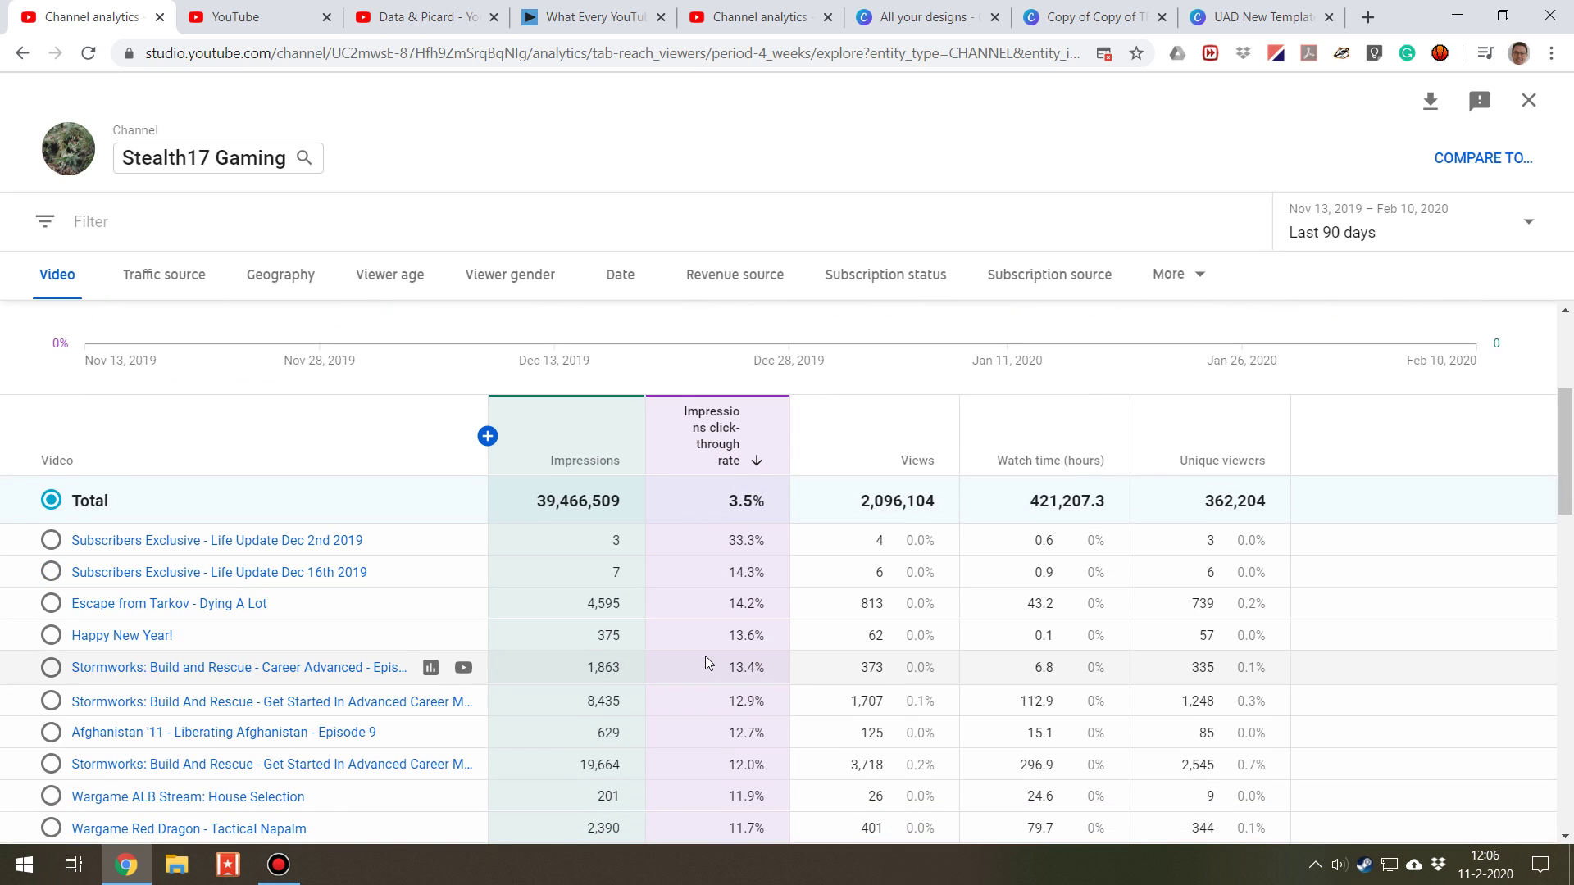
scroll(702, 660, down, 1)
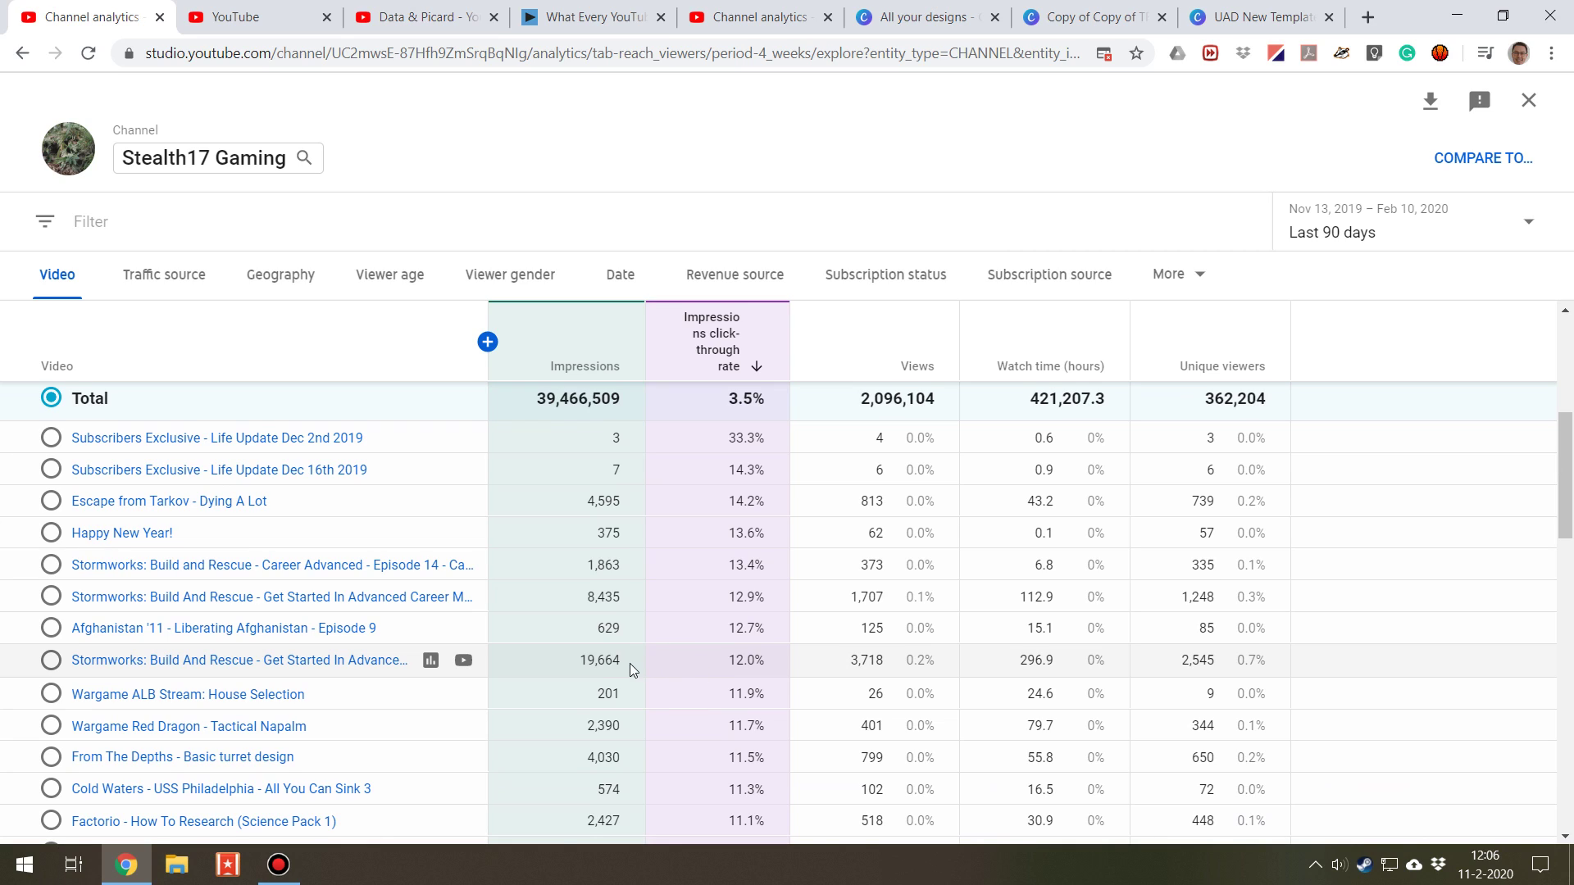
mouse_move(313, 663)
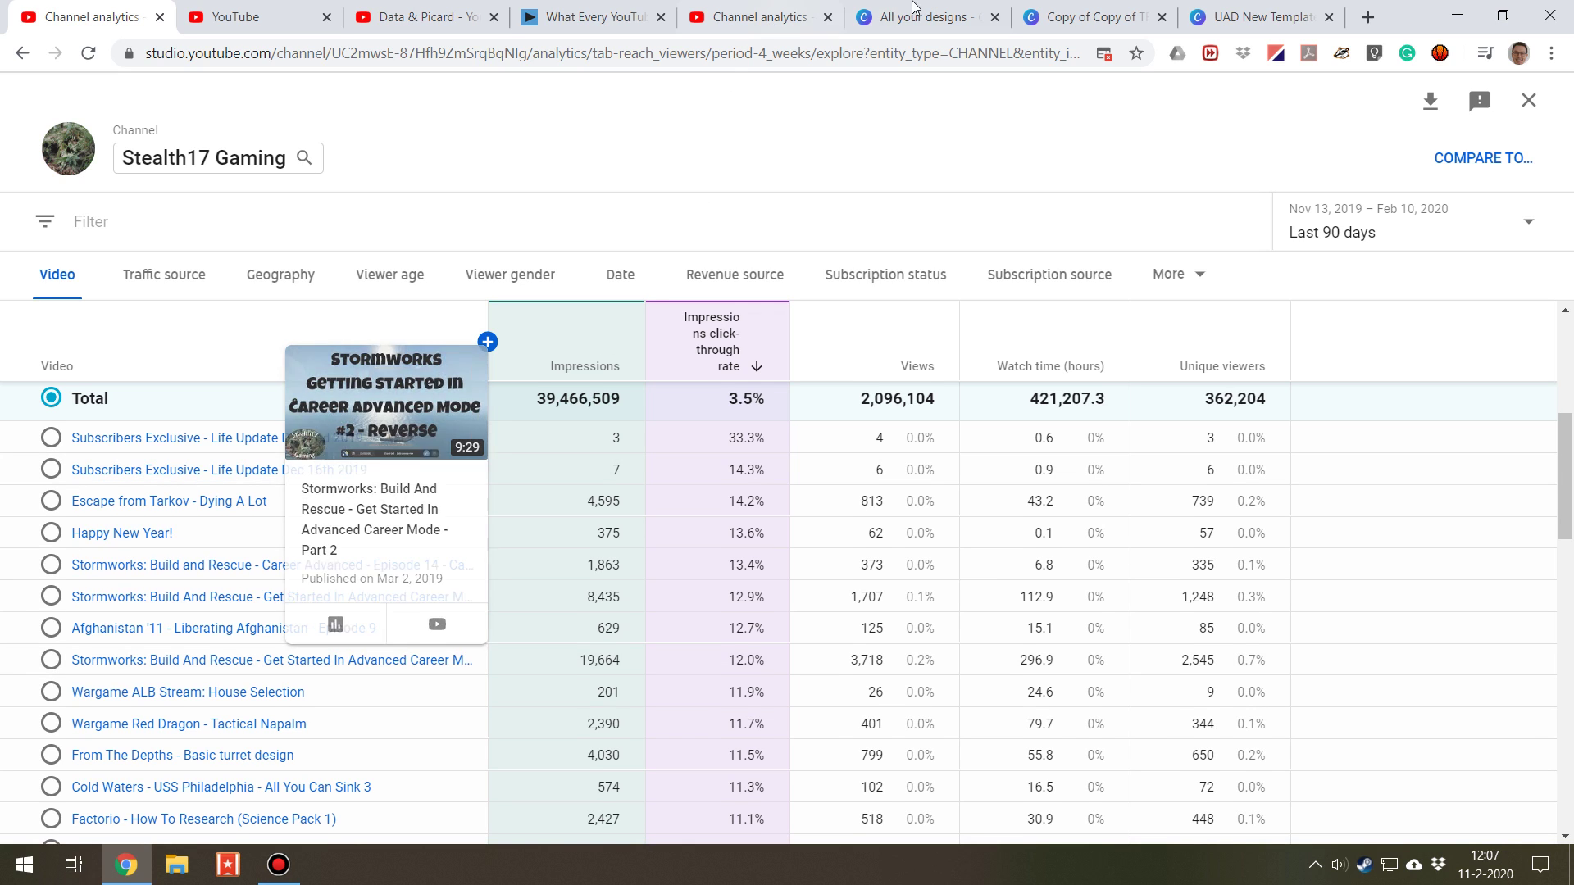
- Switch to Canva and bring up the UAD New Template design with the H-Class thumbnail
click(1049, 15)
click(978, 7)
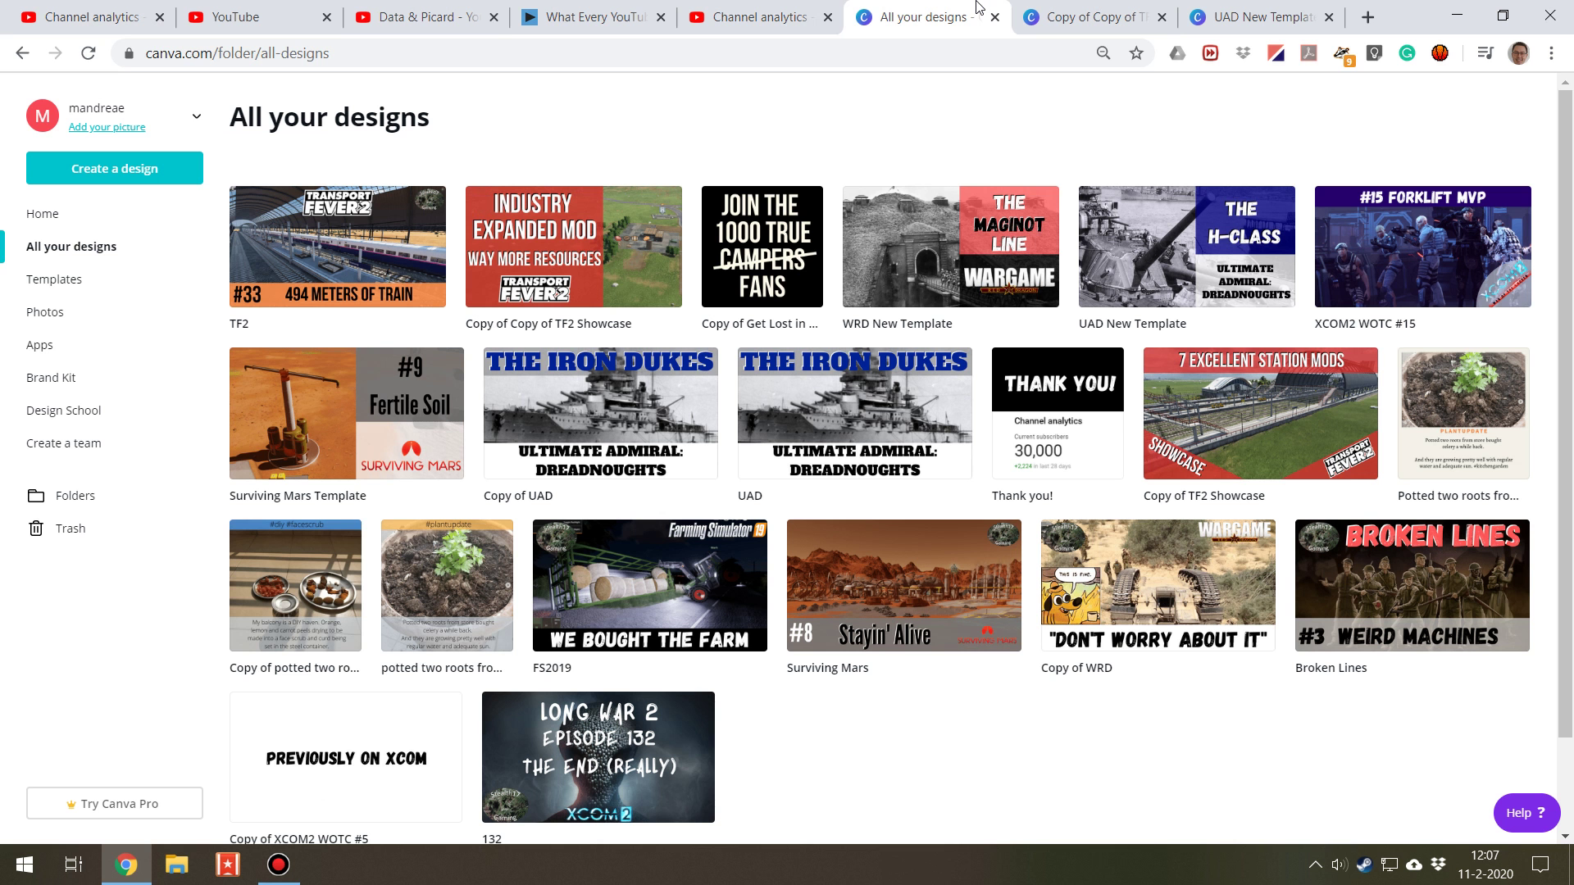
click(1237, 18)
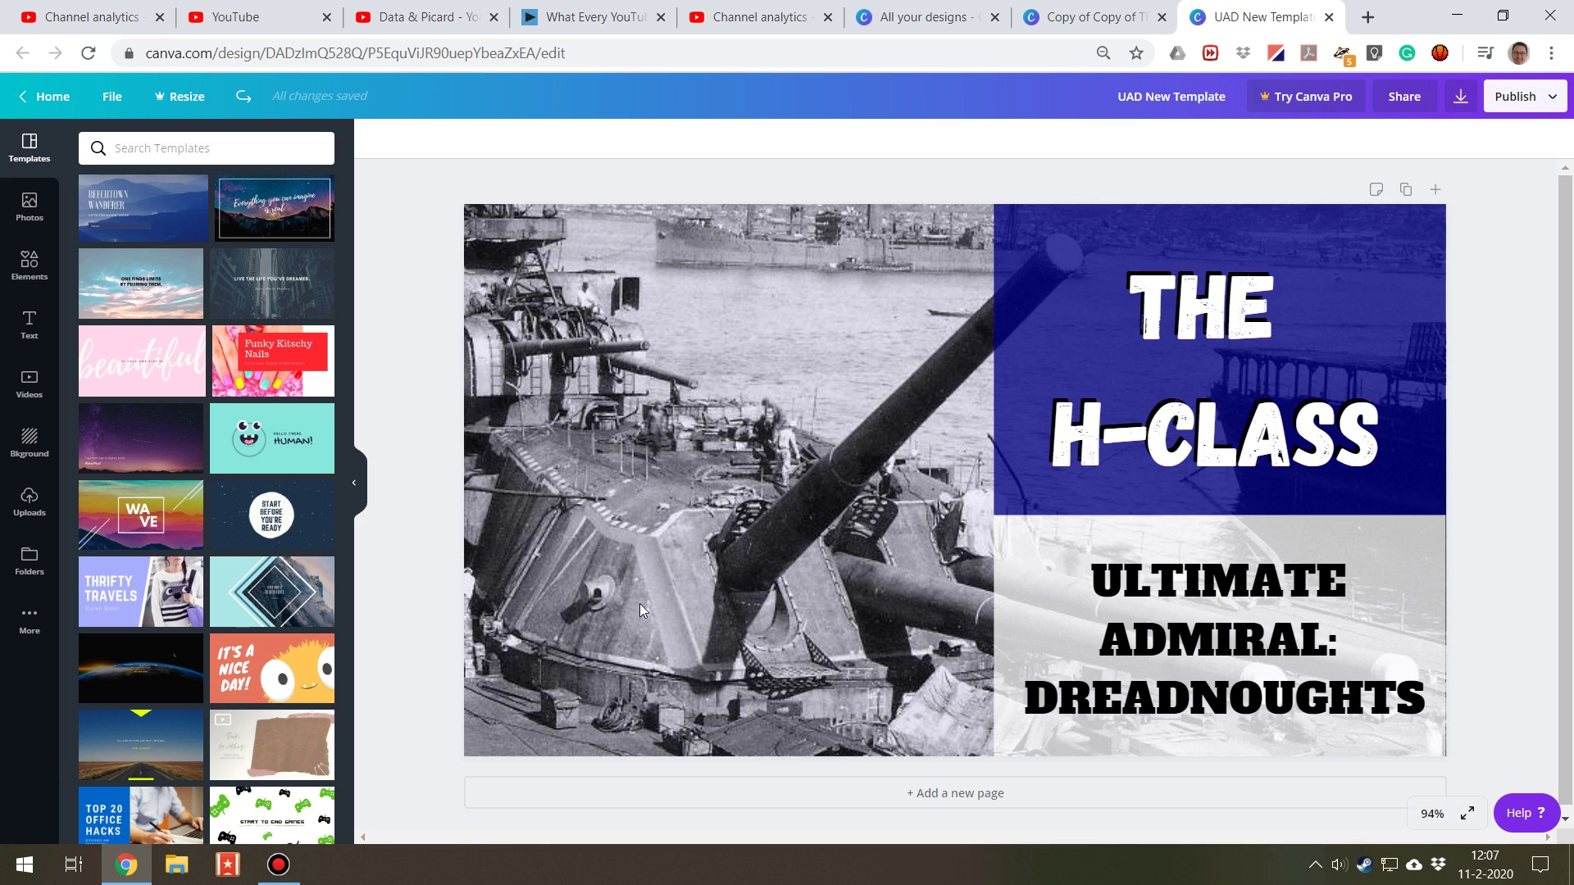
- Return to the channel analytics, review more of the click-through ranking, and open the video analytics of Wargame Red Dragon - The Olden Days
click(90, 16)
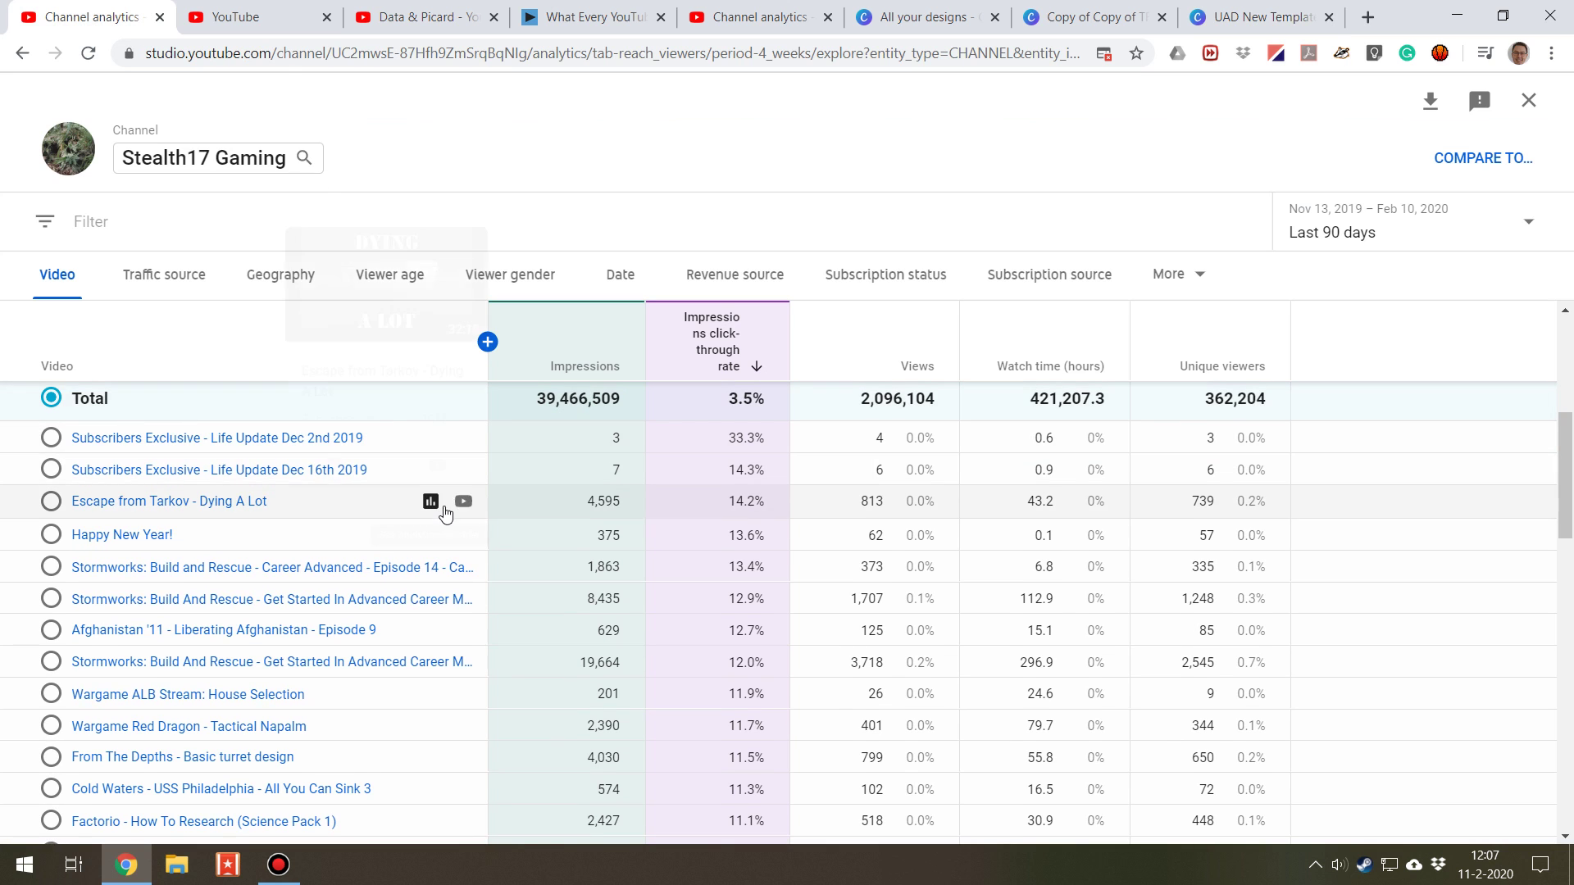
scroll(544, 684, down, 4)
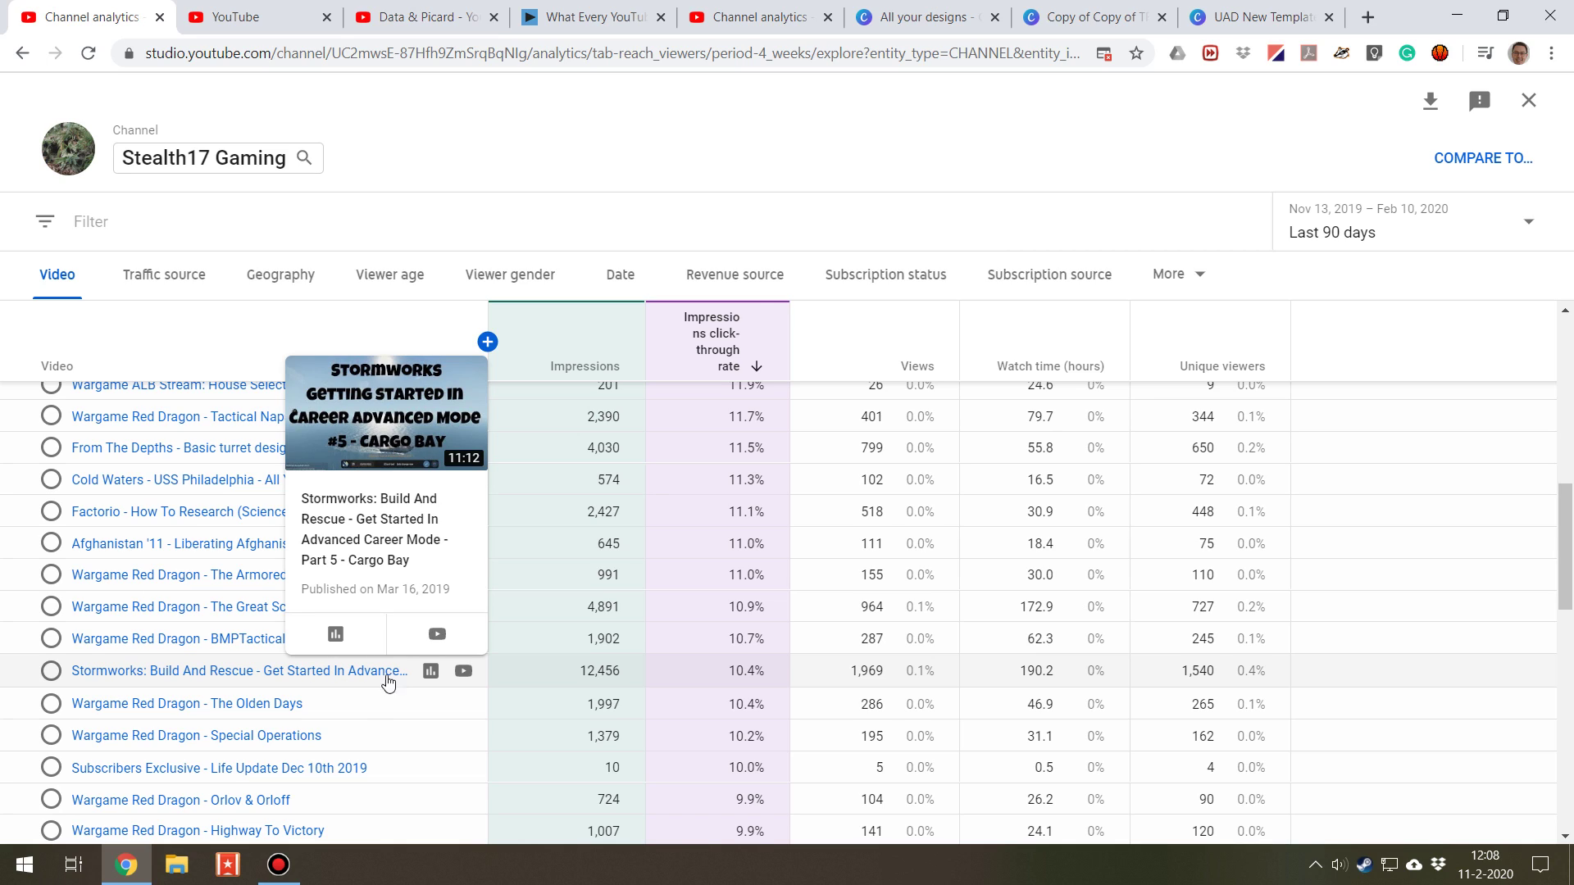
mouse_move(309, 703)
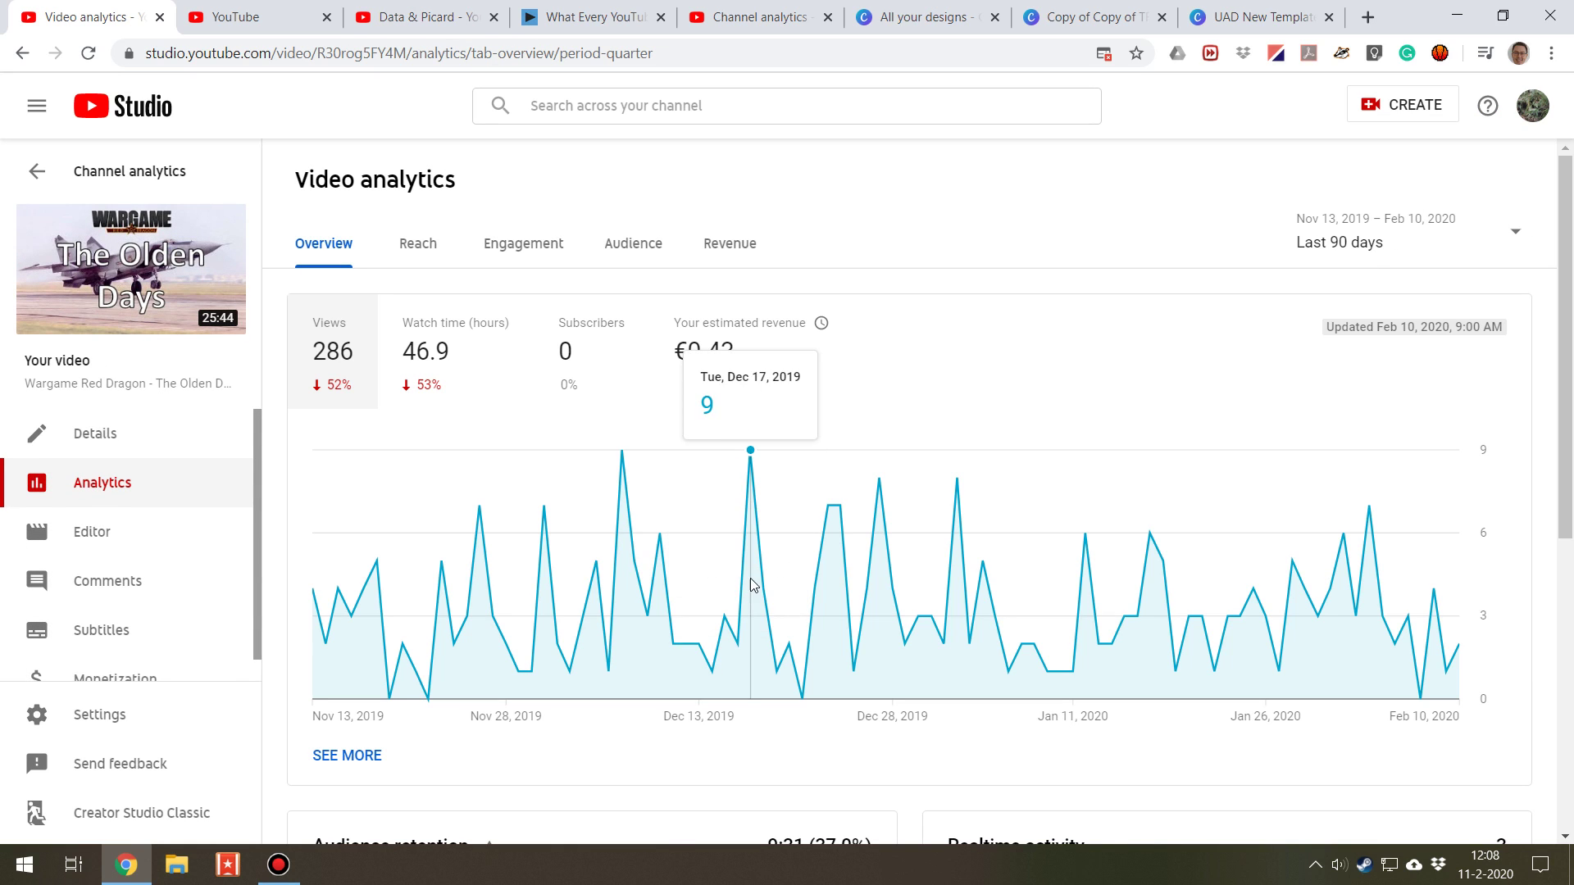
- Show the reach analytics of The Olden Days and chart its views over the last 90 days
click(424, 258)
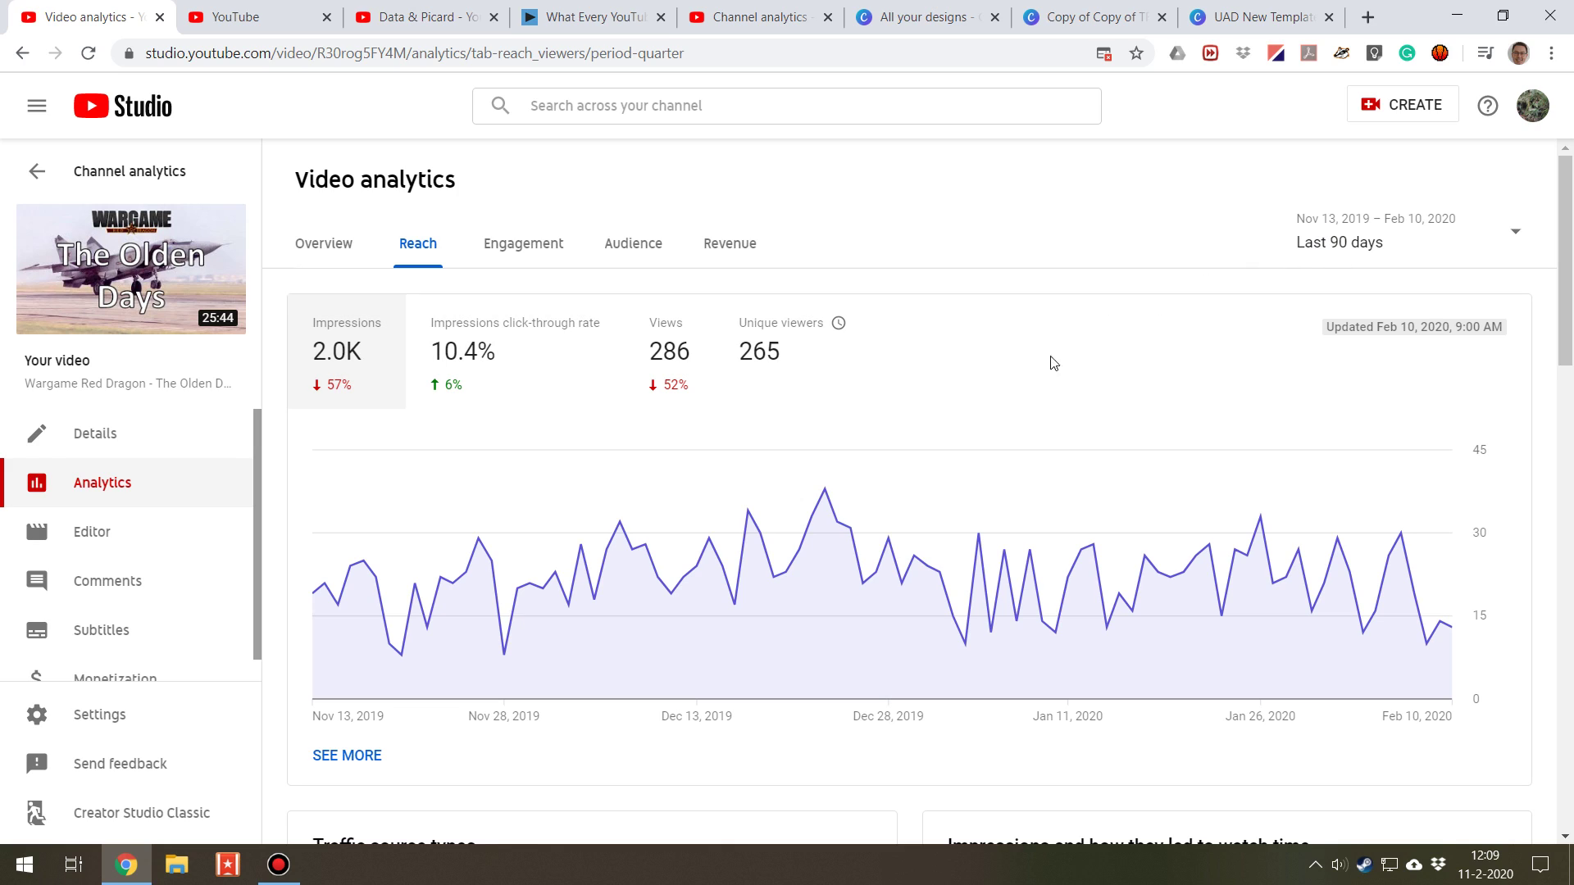
mouse_move(702, 371)
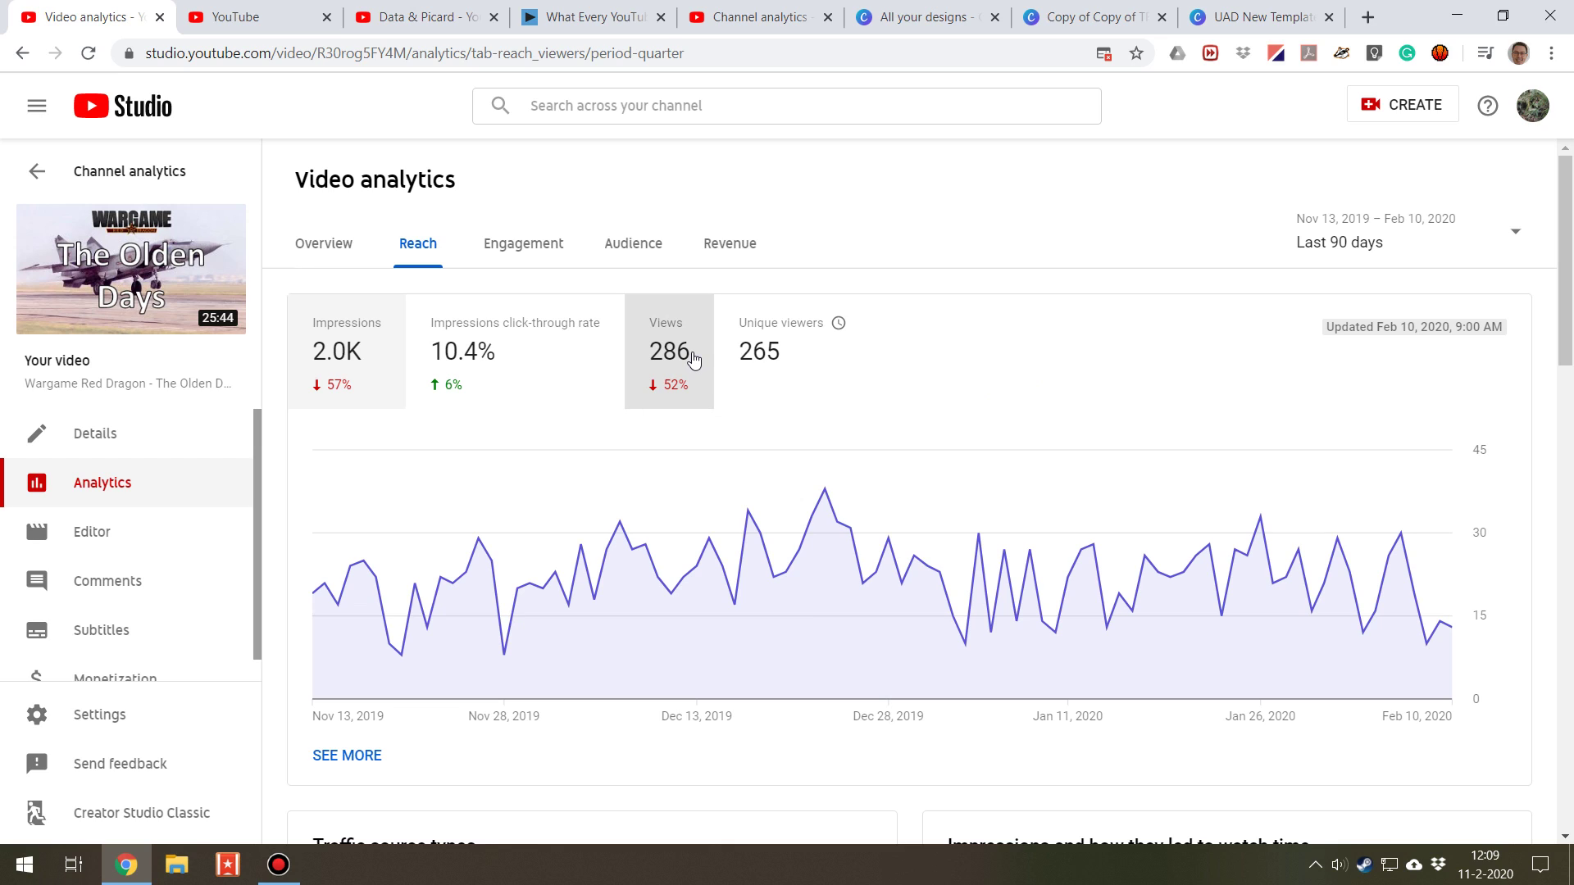
click(693, 361)
mouse_move(661, 385)
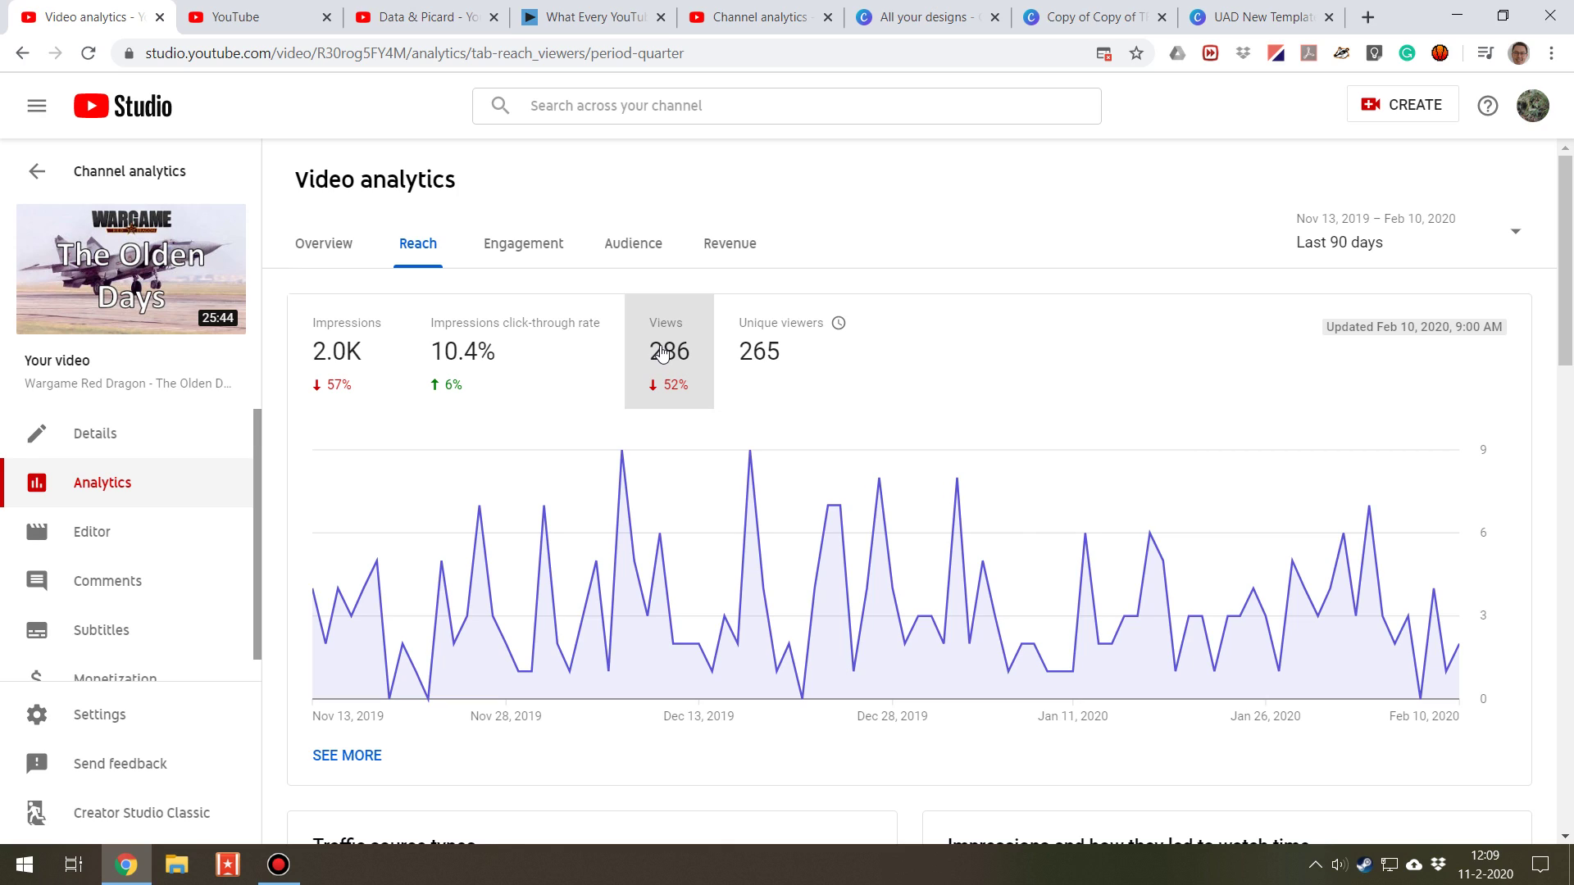
- Examine the video's traffic source types and the funnel from impressions to watch time
scroll(662, 352, down, 3)
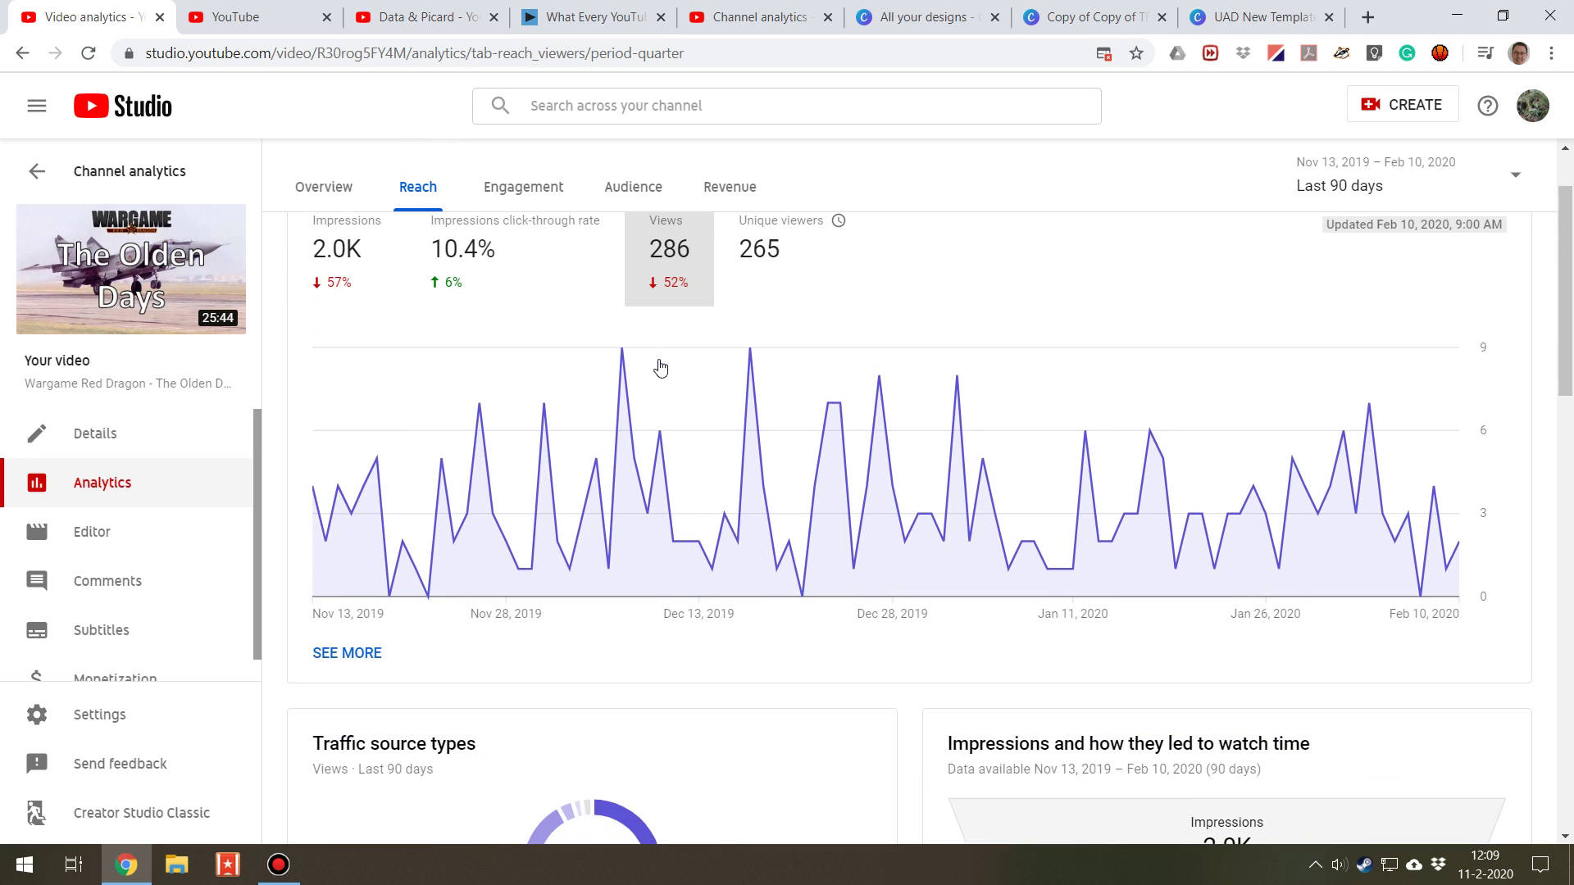
scroll(824, 555, down, 1)
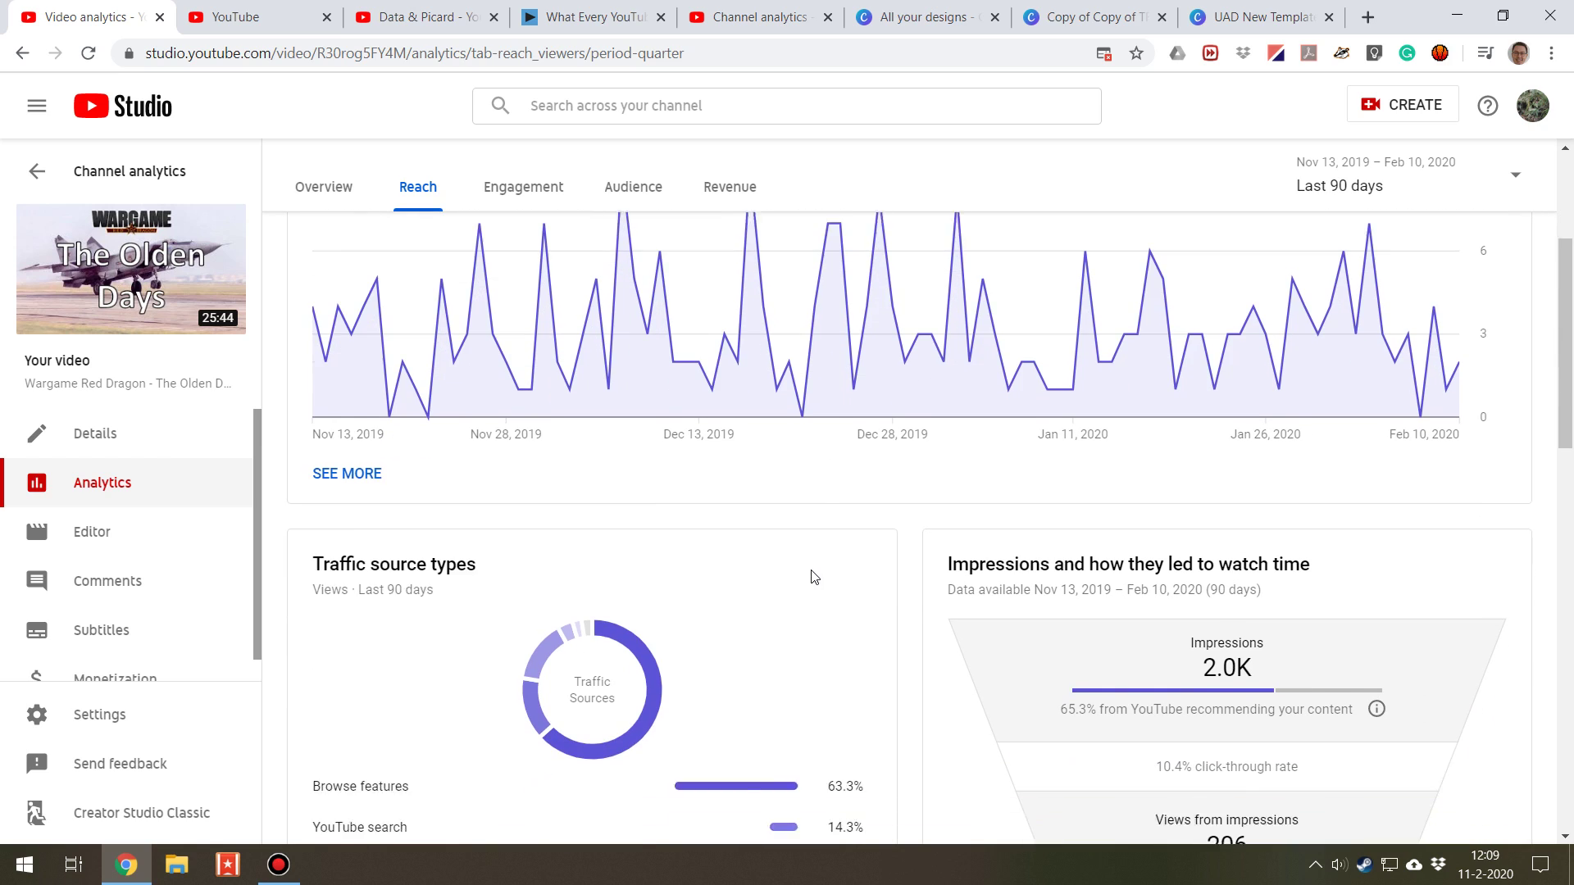
scroll(838, 566, down, 1)
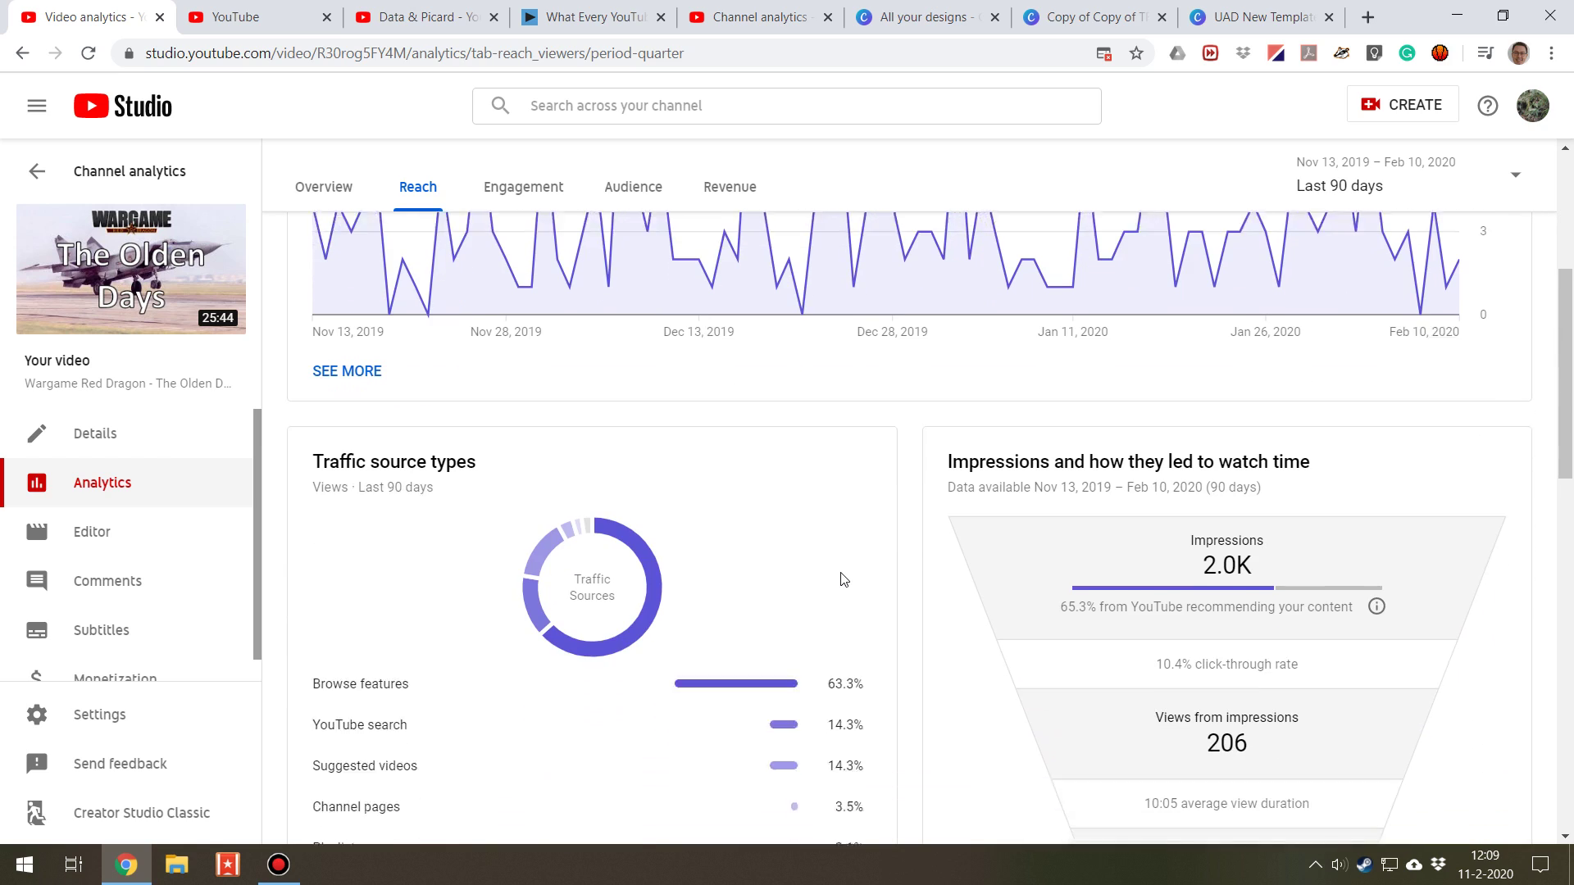
scroll(869, 553, down, 1)
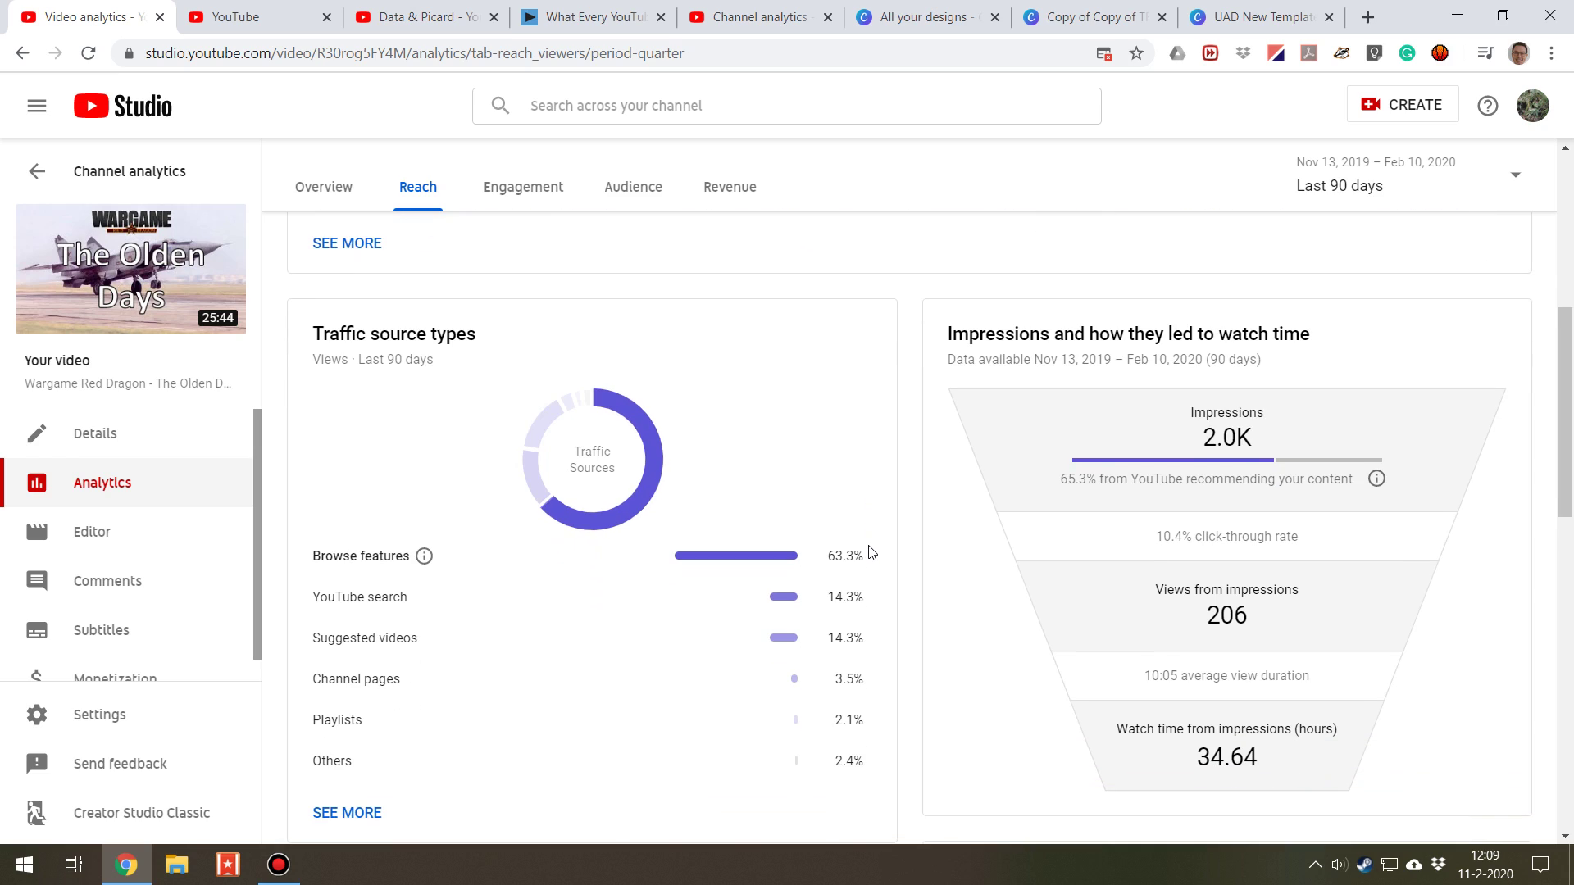
mouse_move(1246, 440)
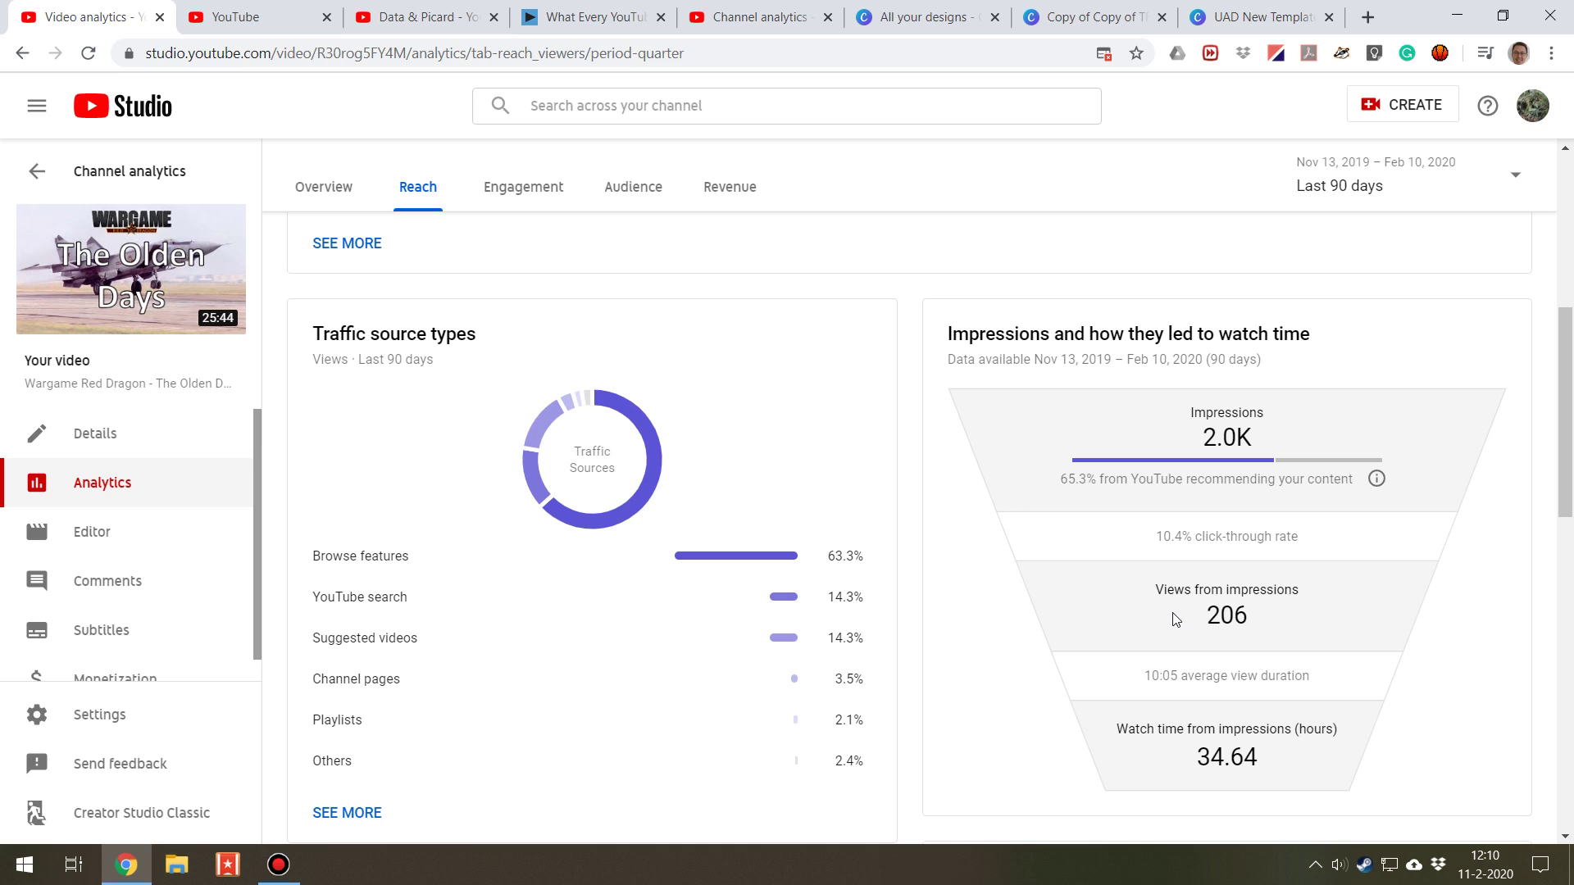
mouse_move(1194, 762)
- Review the external, YouTube search and suggested videos traffic sources, highlighting the suggested videos heading and the top entry's share
scroll(997, 656, down, 3)
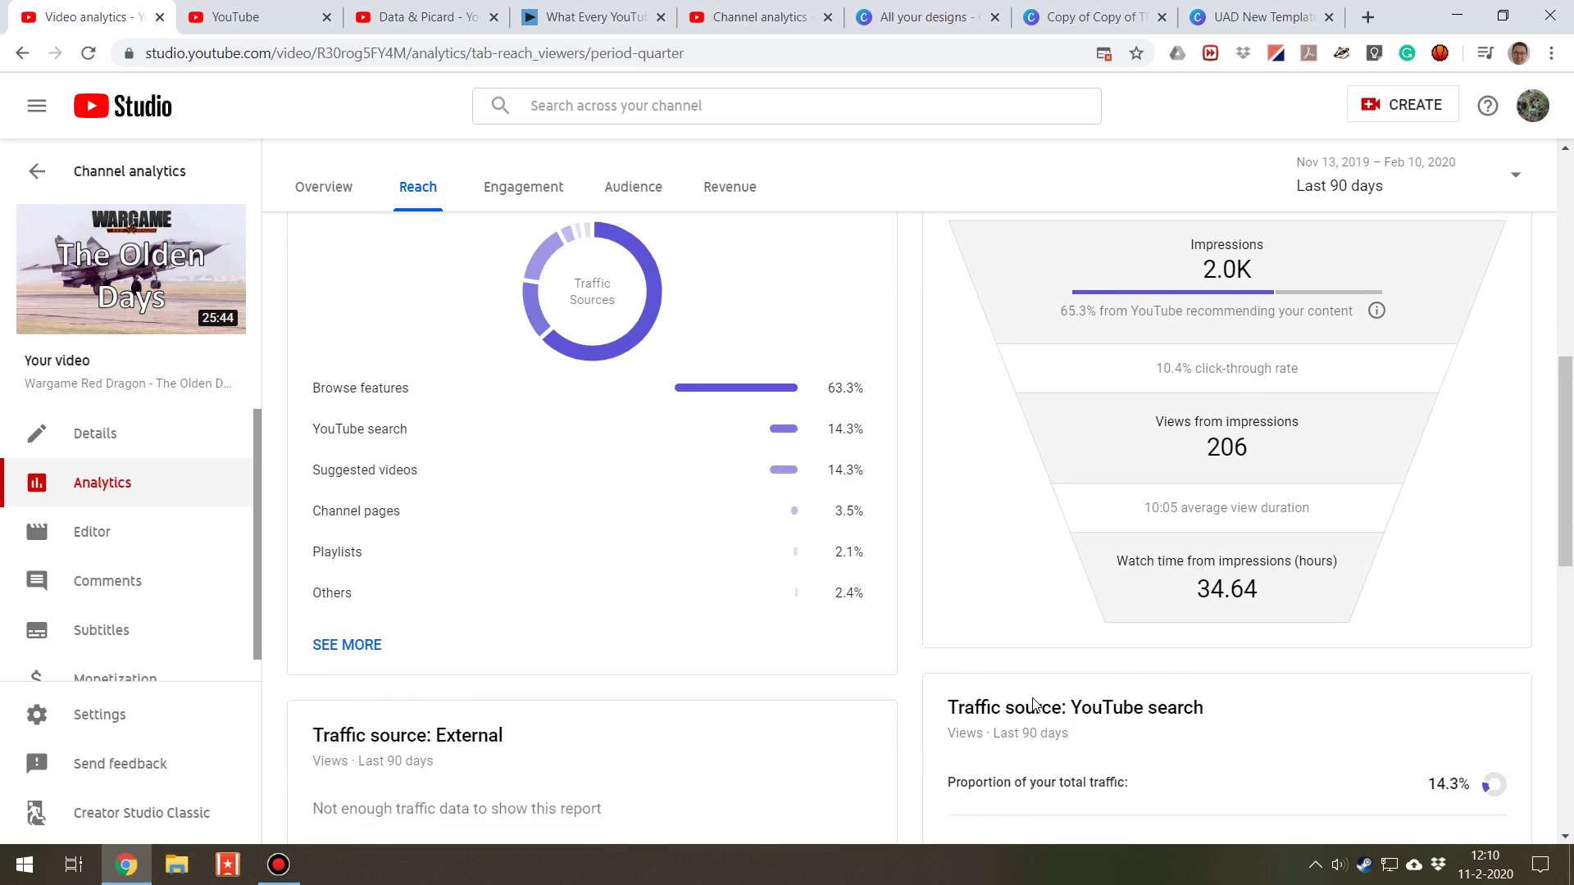
scroll(948, 636, down, 1)
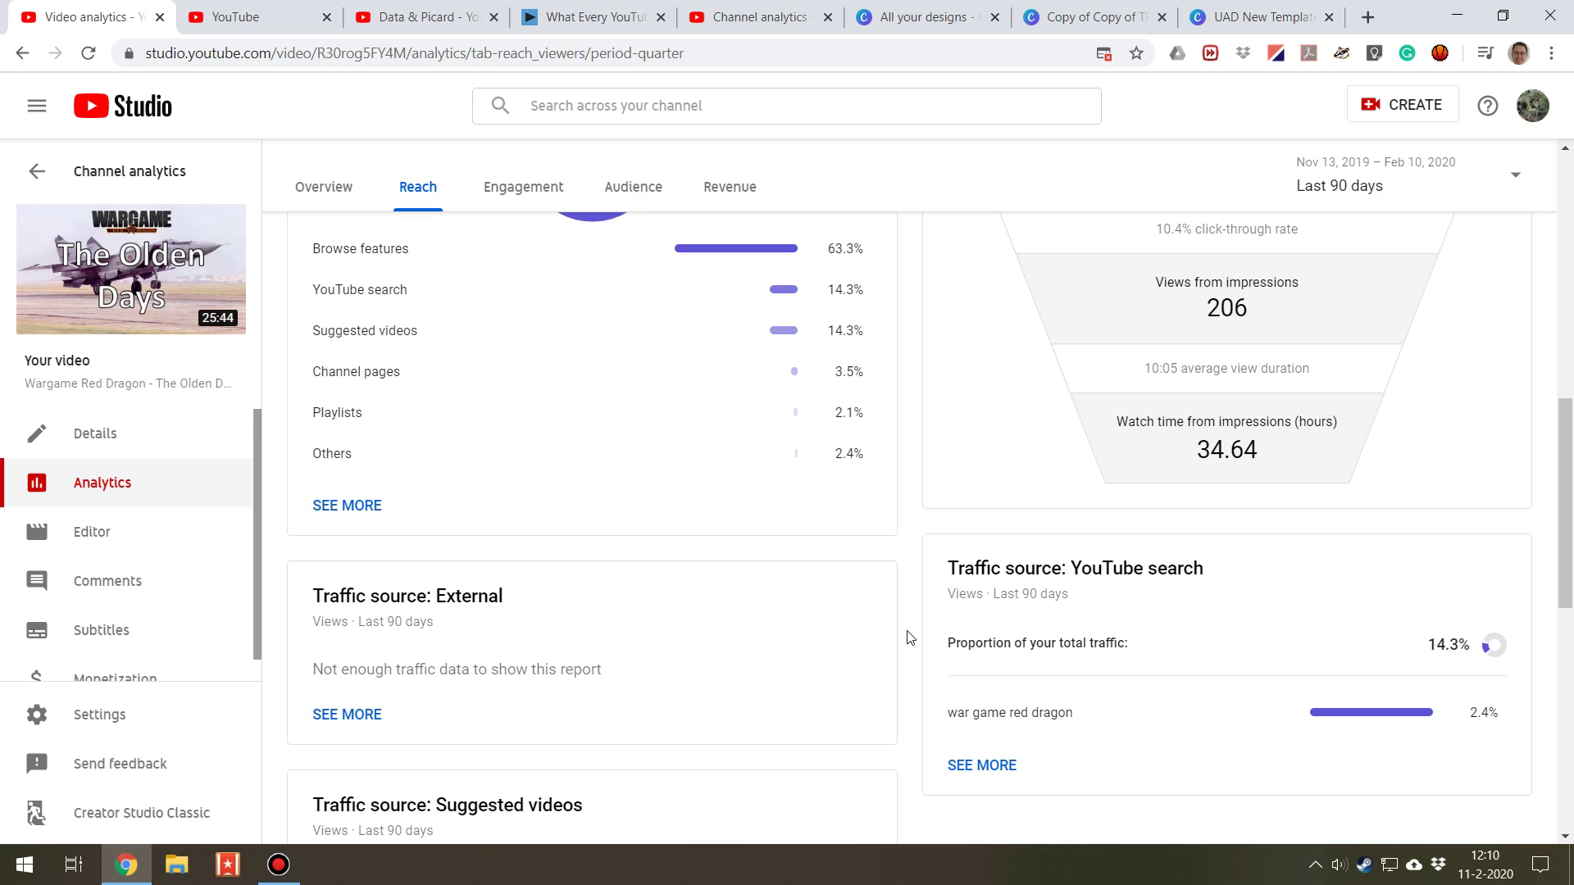
scroll(910, 637, down, 1)
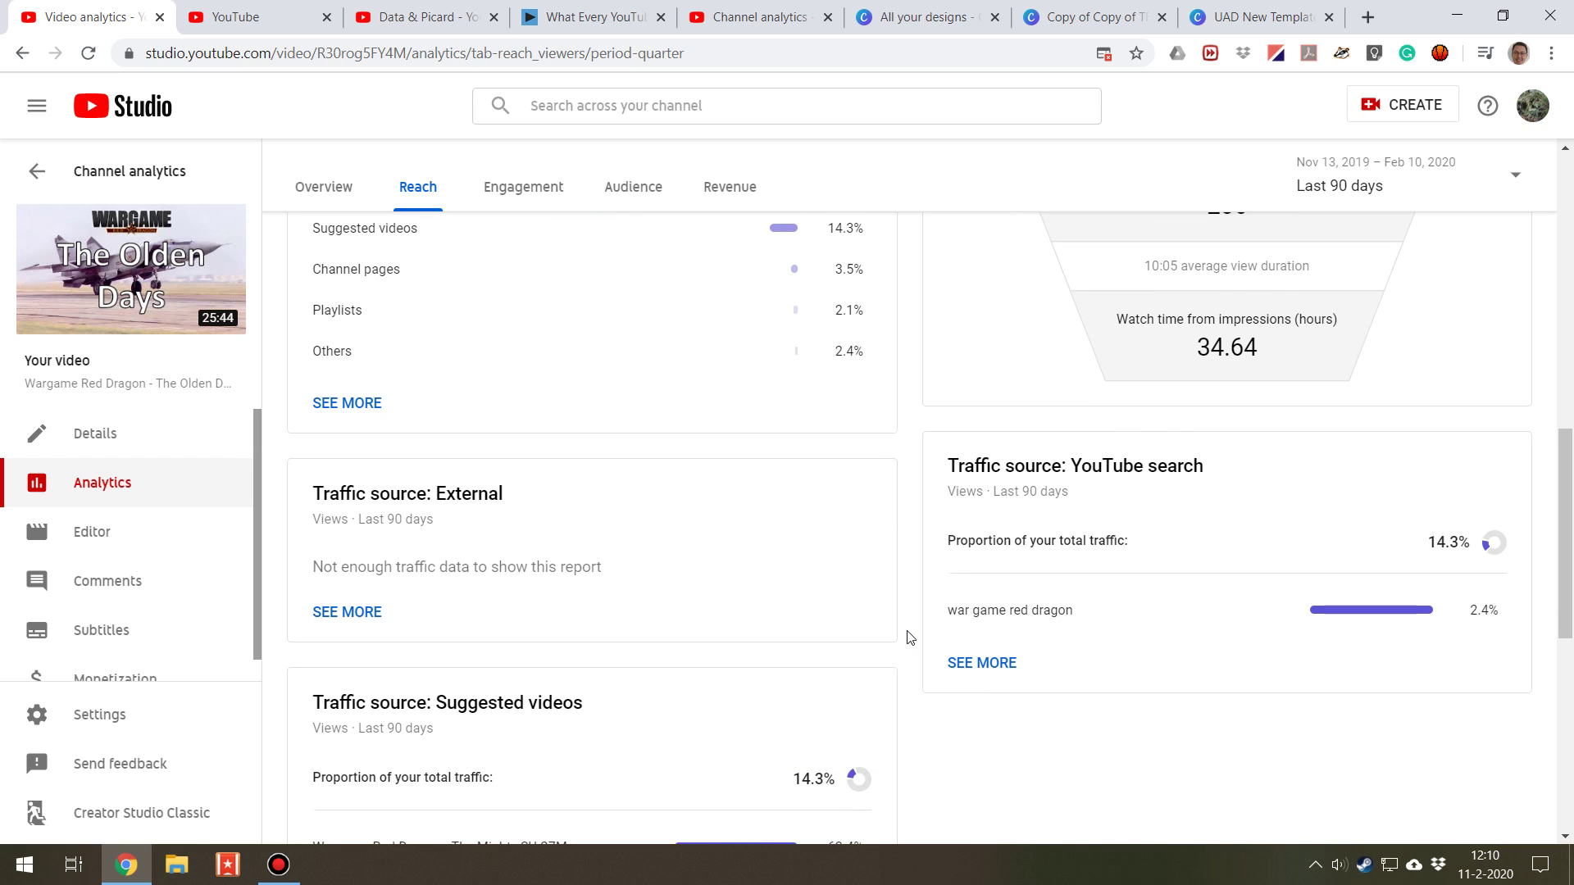
scroll(908, 637, down, 1)
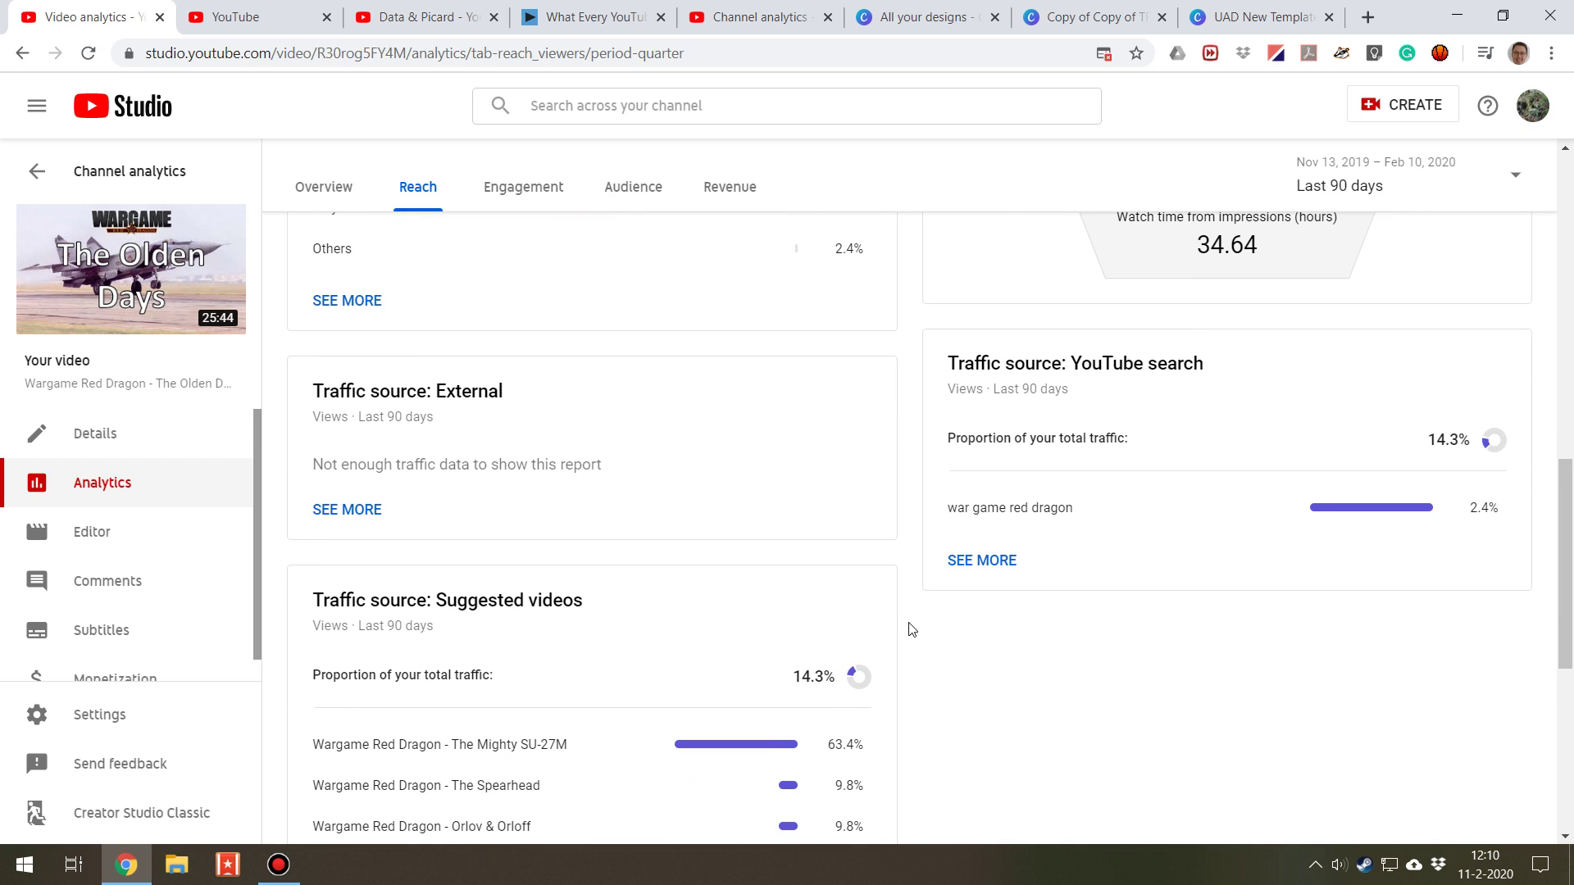
scroll(914, 656, down, 2)
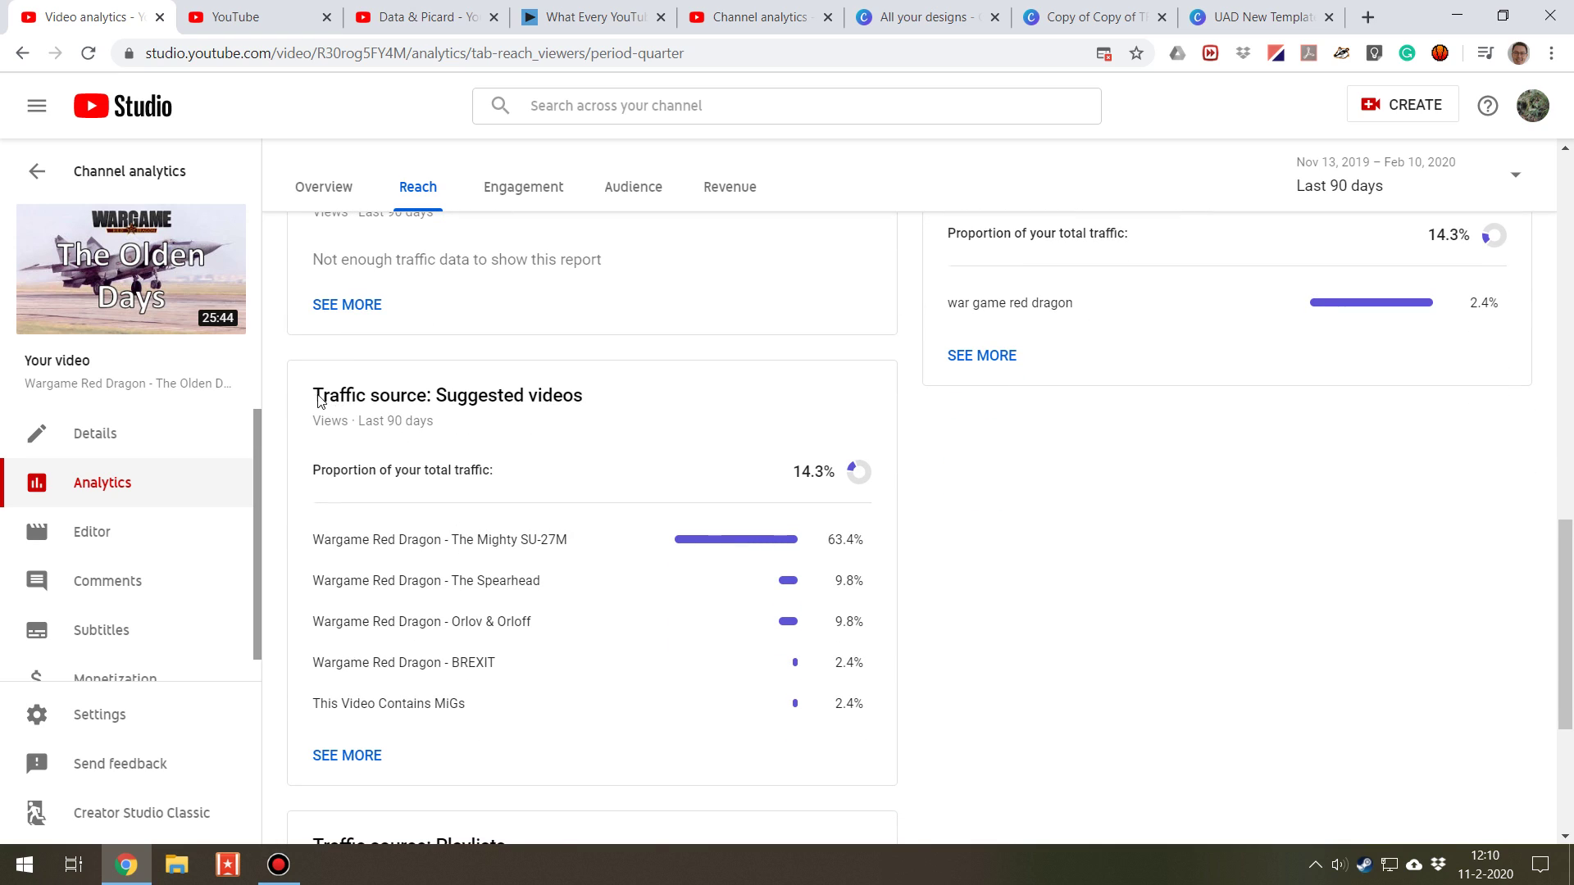
drag(584, 399, 314, 394)
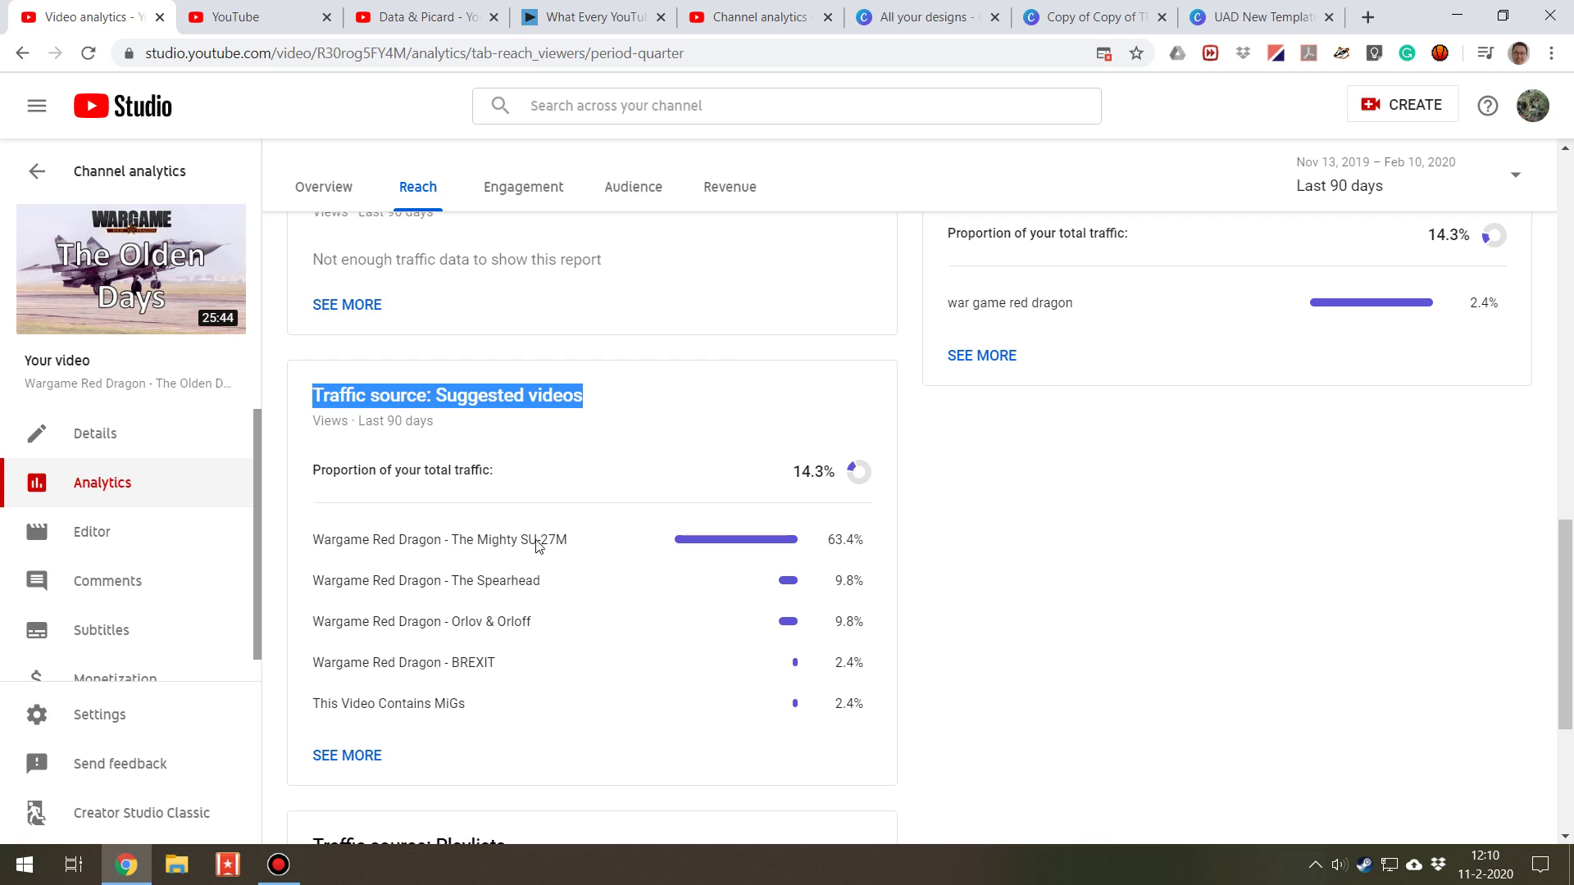
click(578, 543)
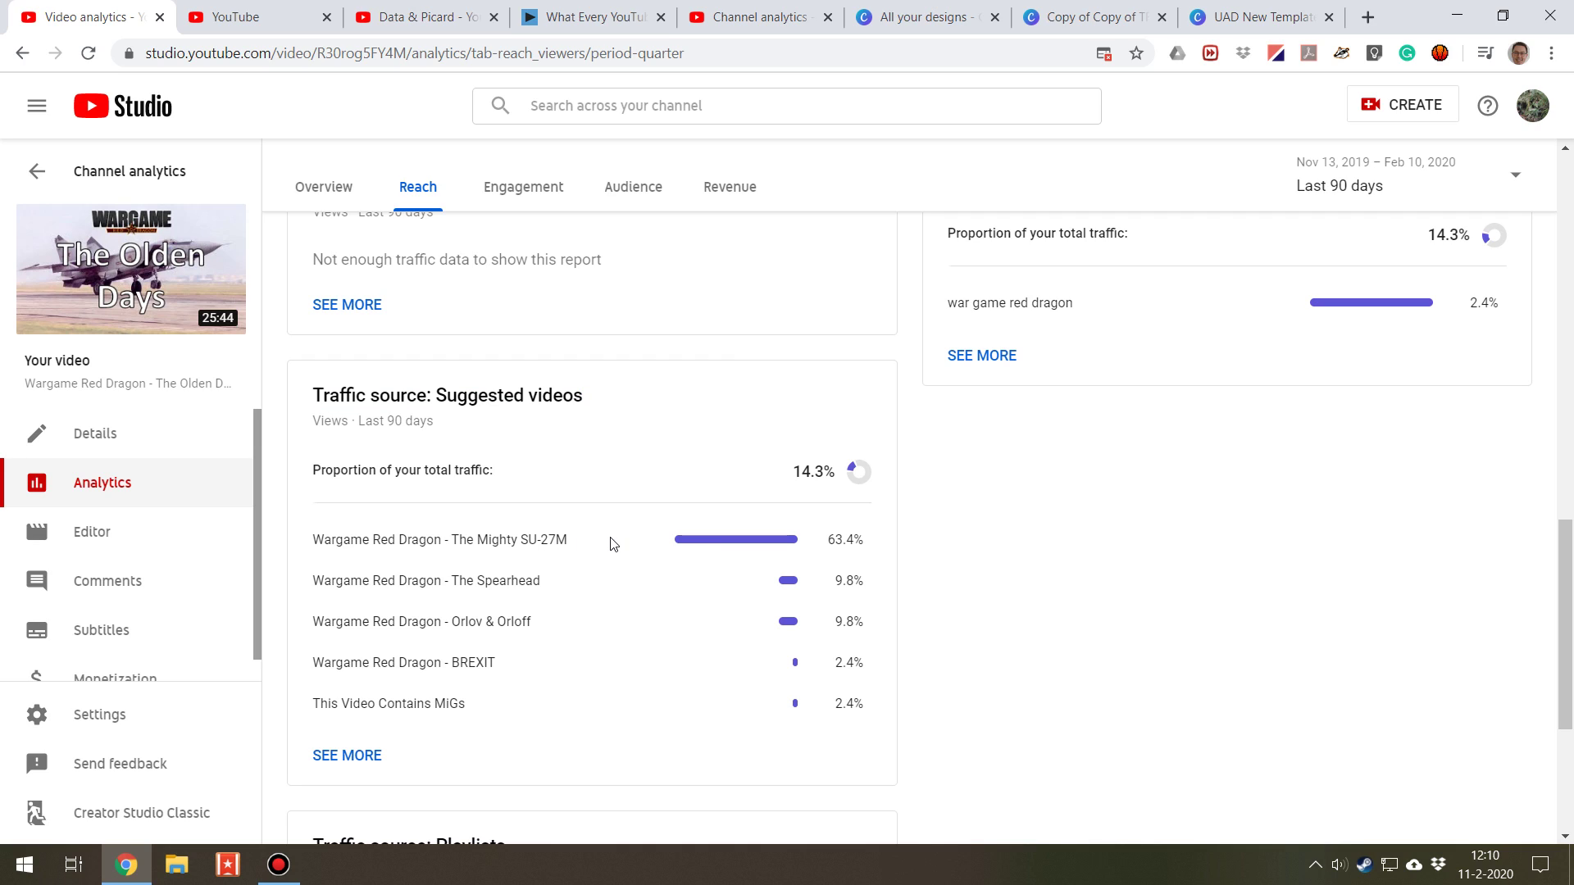
drag(860, 542, 827, 541)
click(512, 547)
- Copy the title Wargame Red Dragon - The Mighty SU-27M and search YouTube for it in a new browser tab
drag(314, 539, 563, 551)
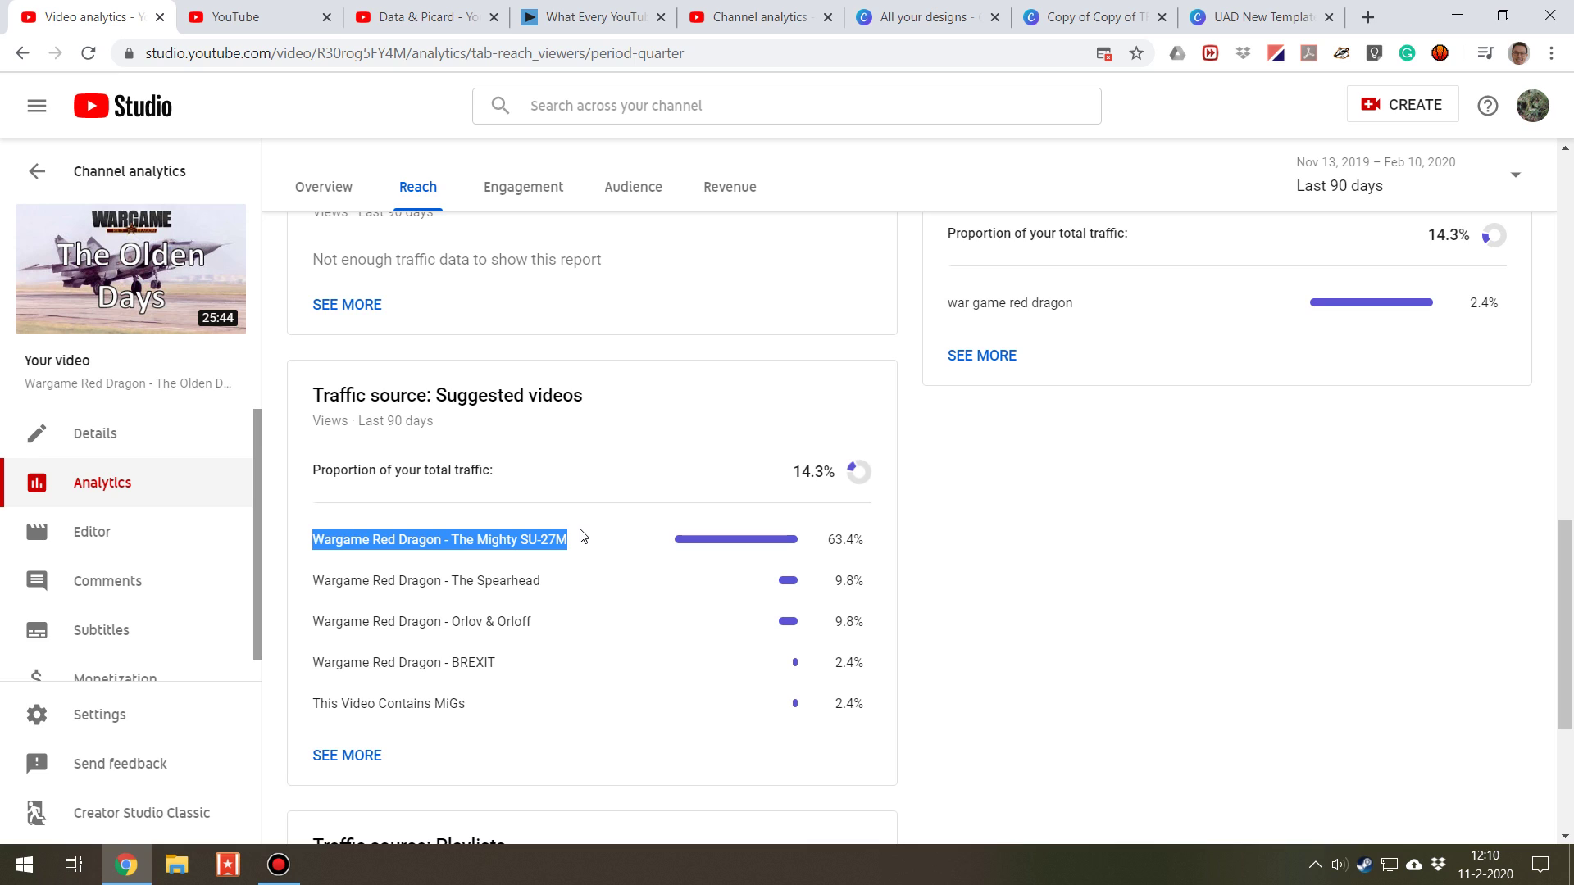
key(ctrl+c)
key(ctrl+t)
text(you)
key(Tab)
key(ctrl+v)
key(Return)
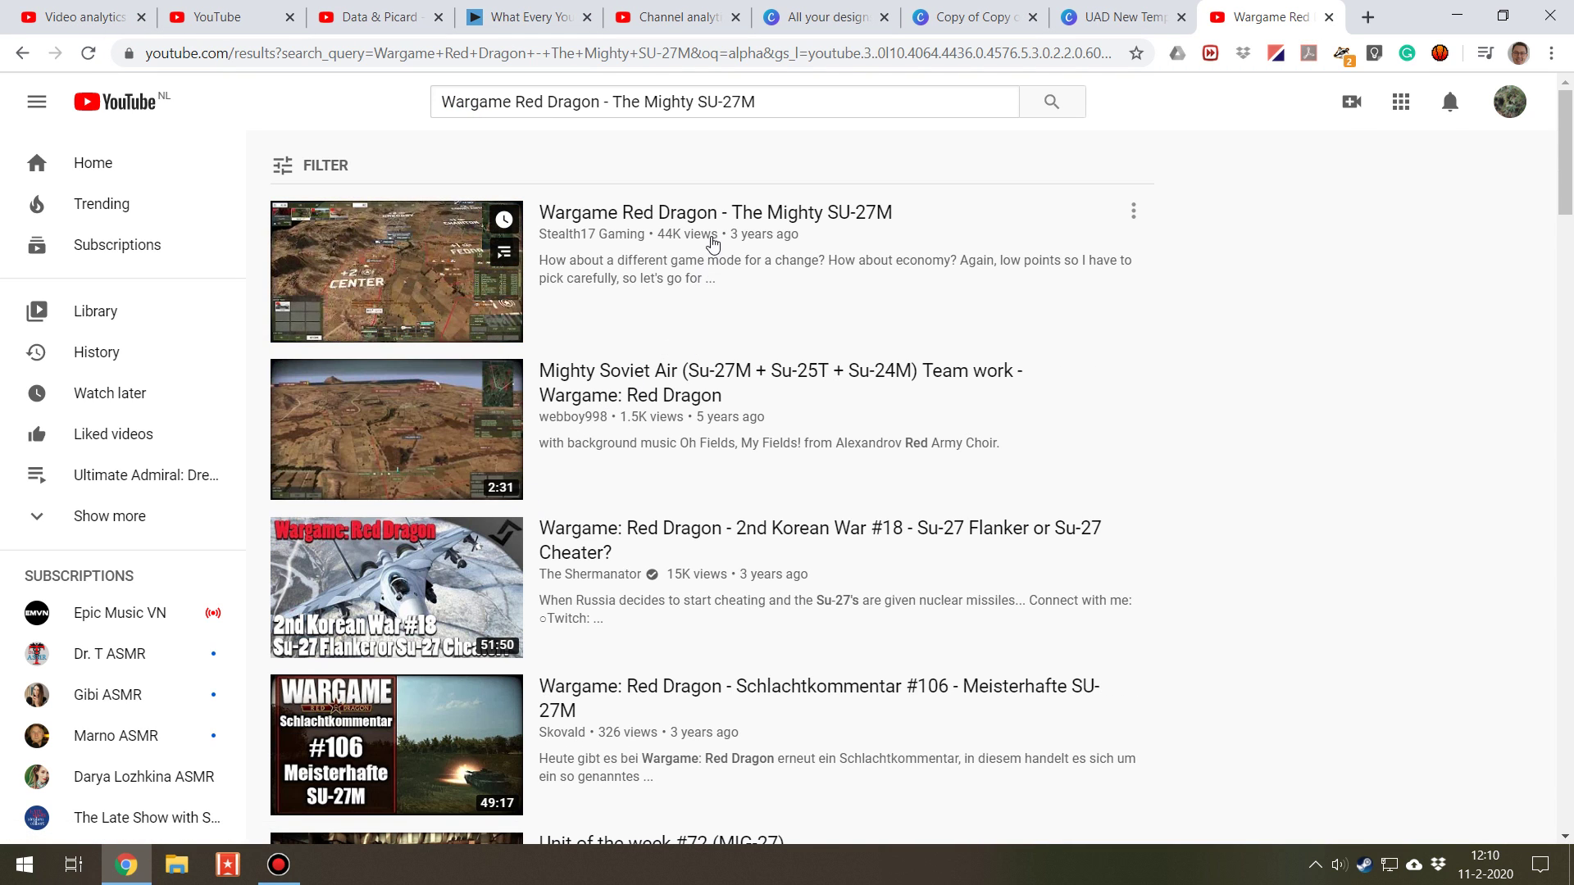
- Open the Wargame Red Dragon - The Mighty SU-27M video by Stealth17 Gaming and go to its analytics
click(719, 218)
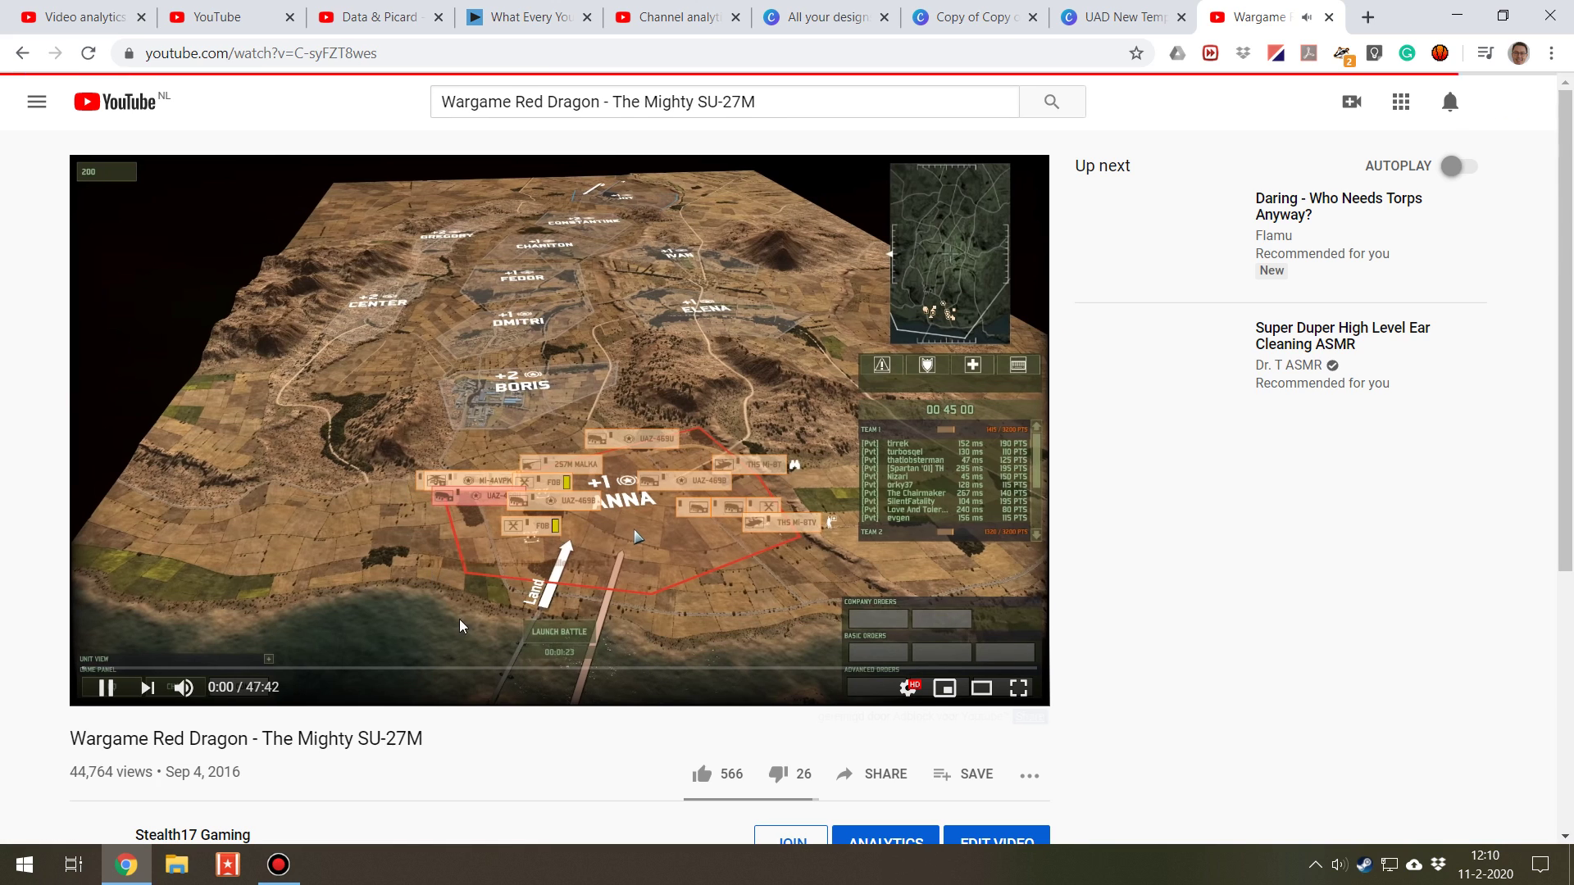
scroll(601, 638, down, 1)
click(886, 741)
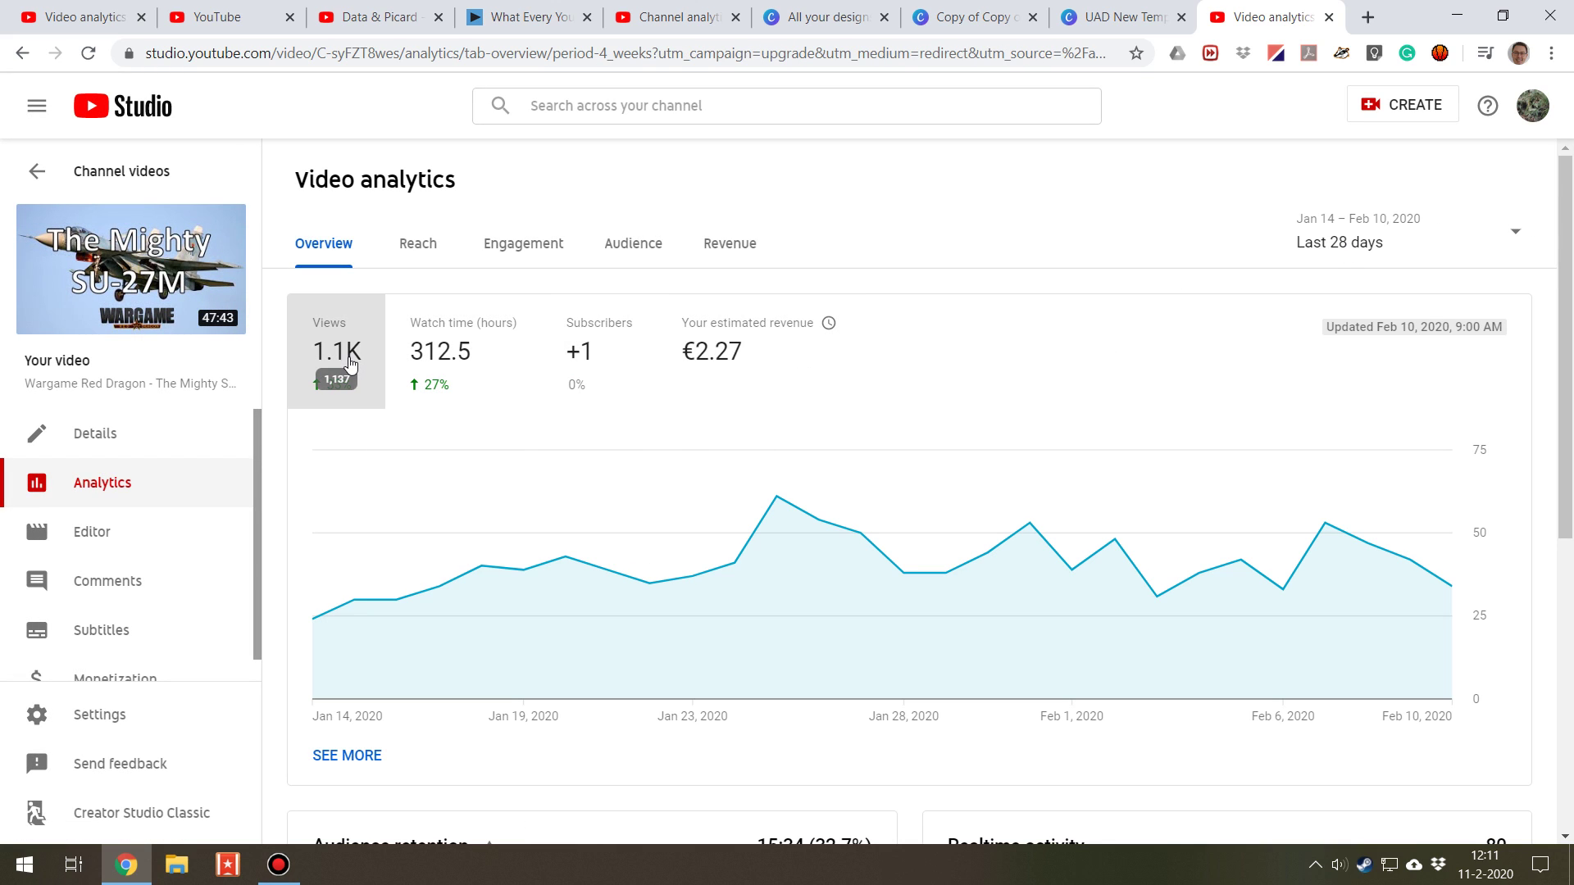
- Review the overview of The Mighty SU-27M, then examine its impressions and click-through rate in the reach analytics
mouse_move(378, 402)
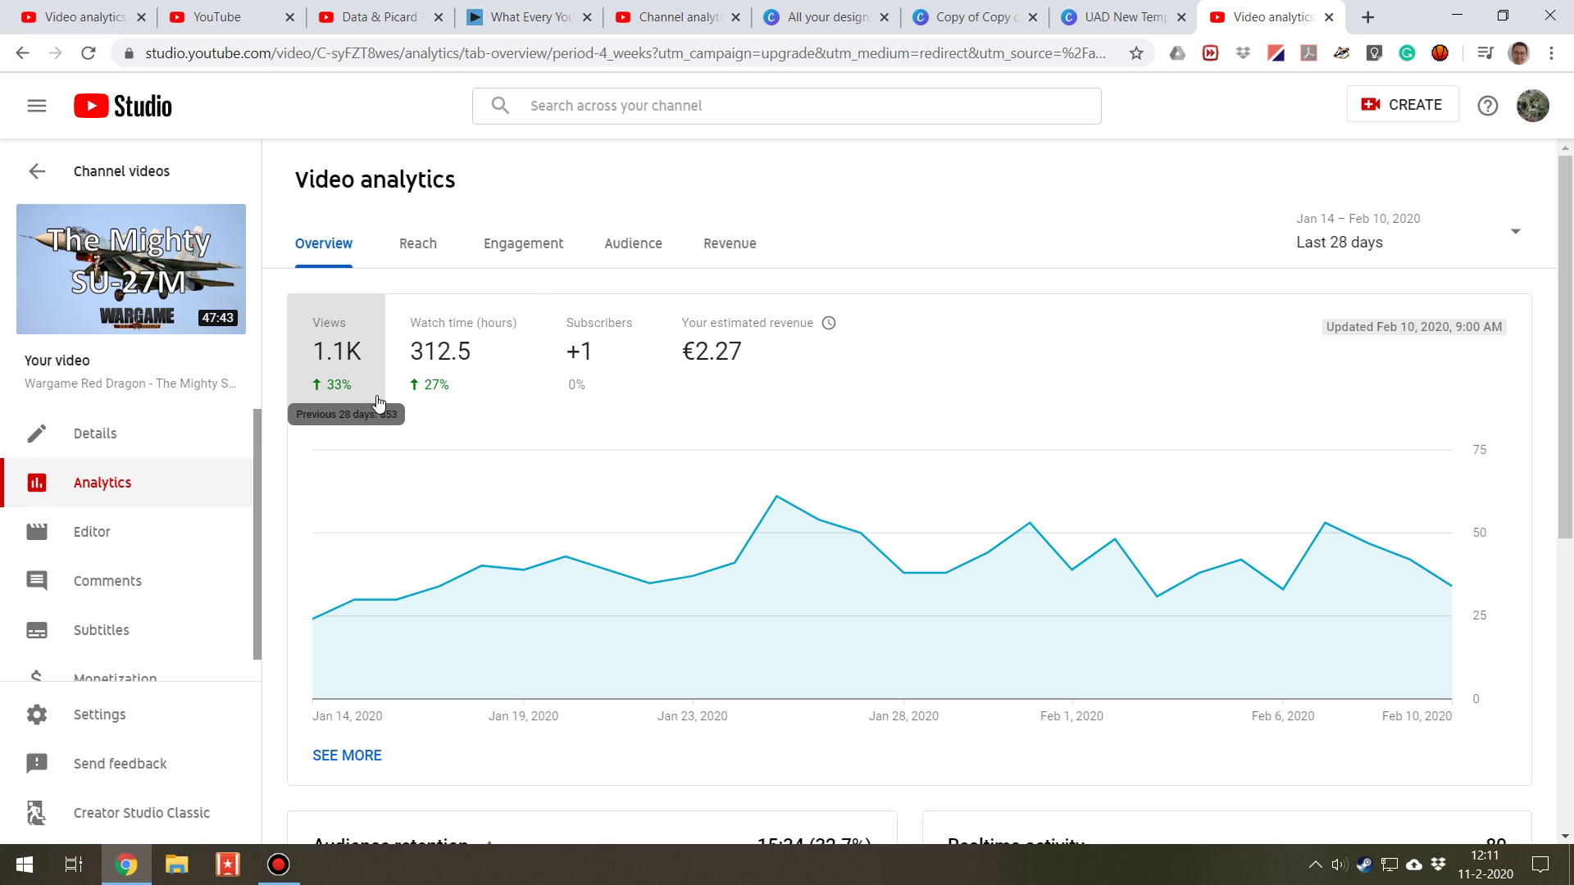
scroll(605, 603, down, 3)
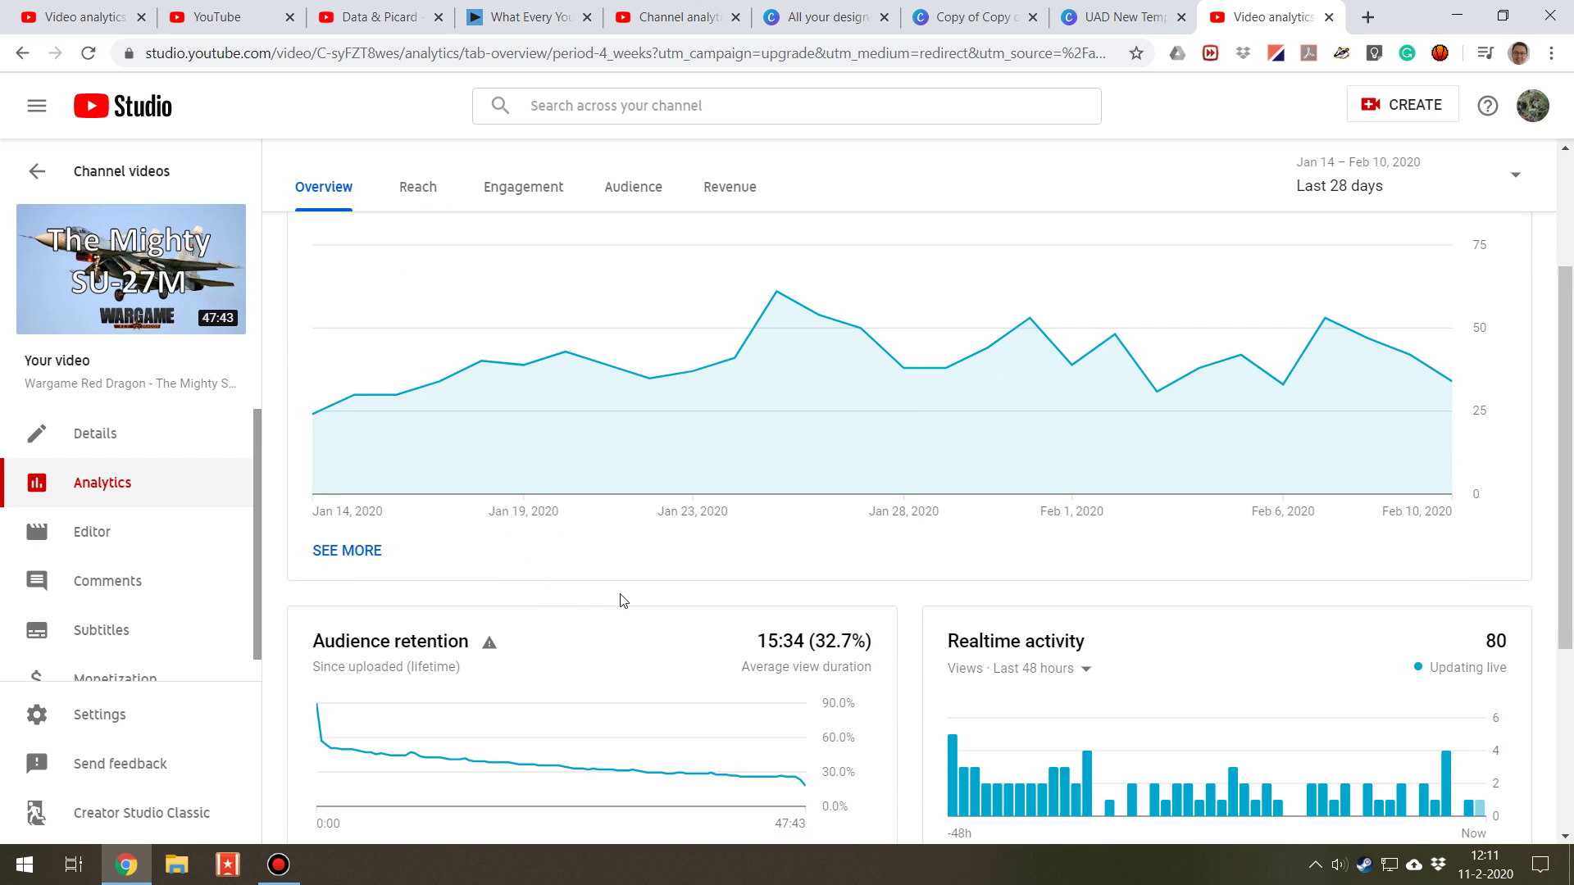
scroll(615, 589, down, 1)
scroll(610, 578, up, 4)
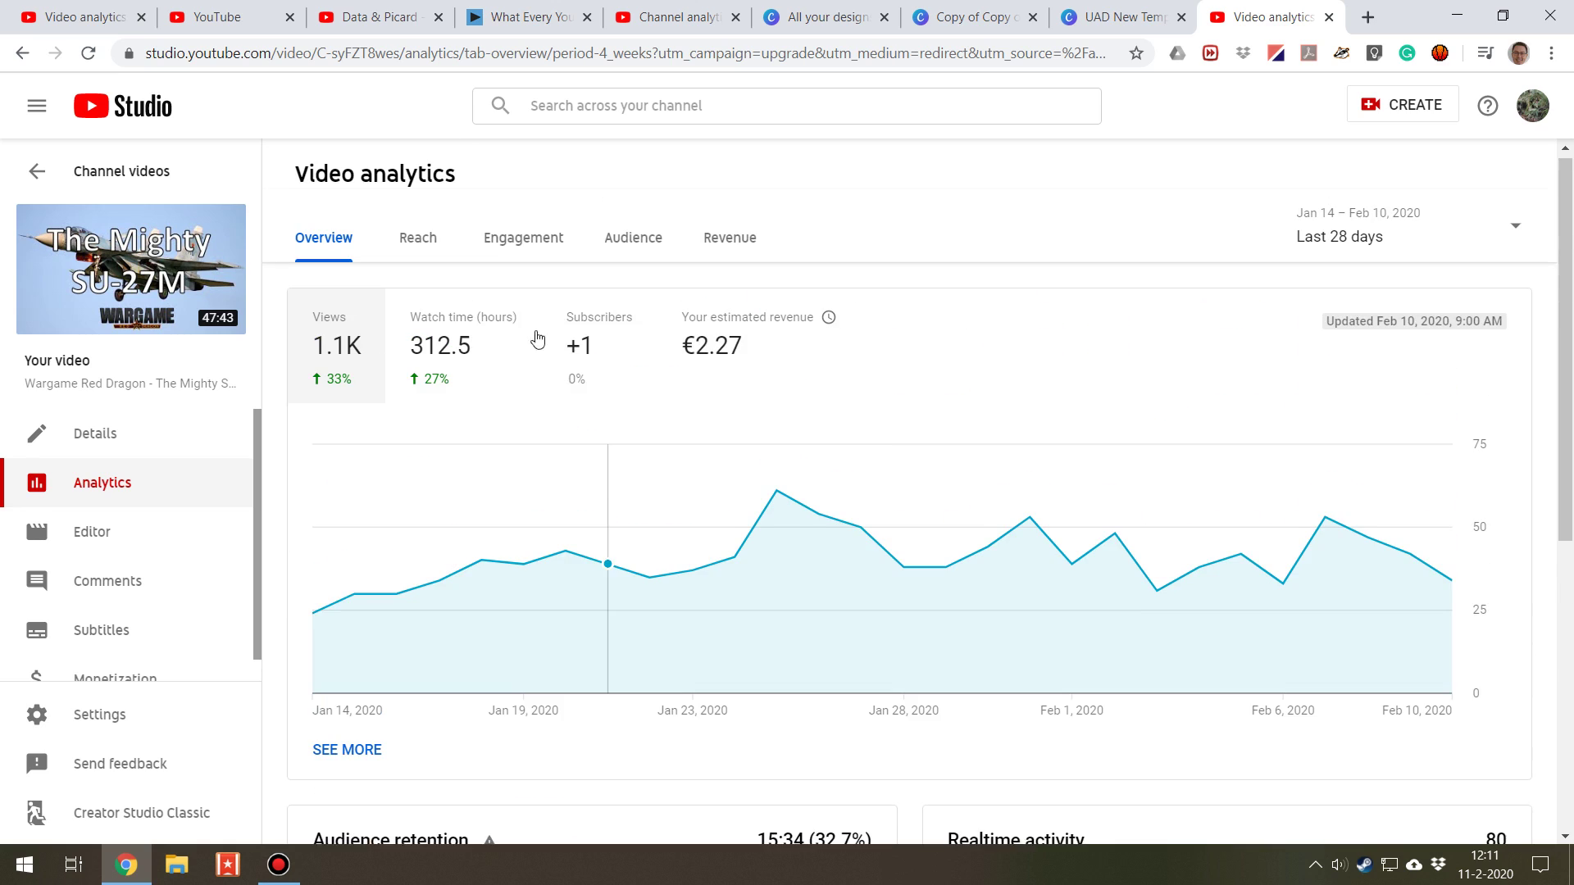
click(416, 239)
mouse_move(353, 386)
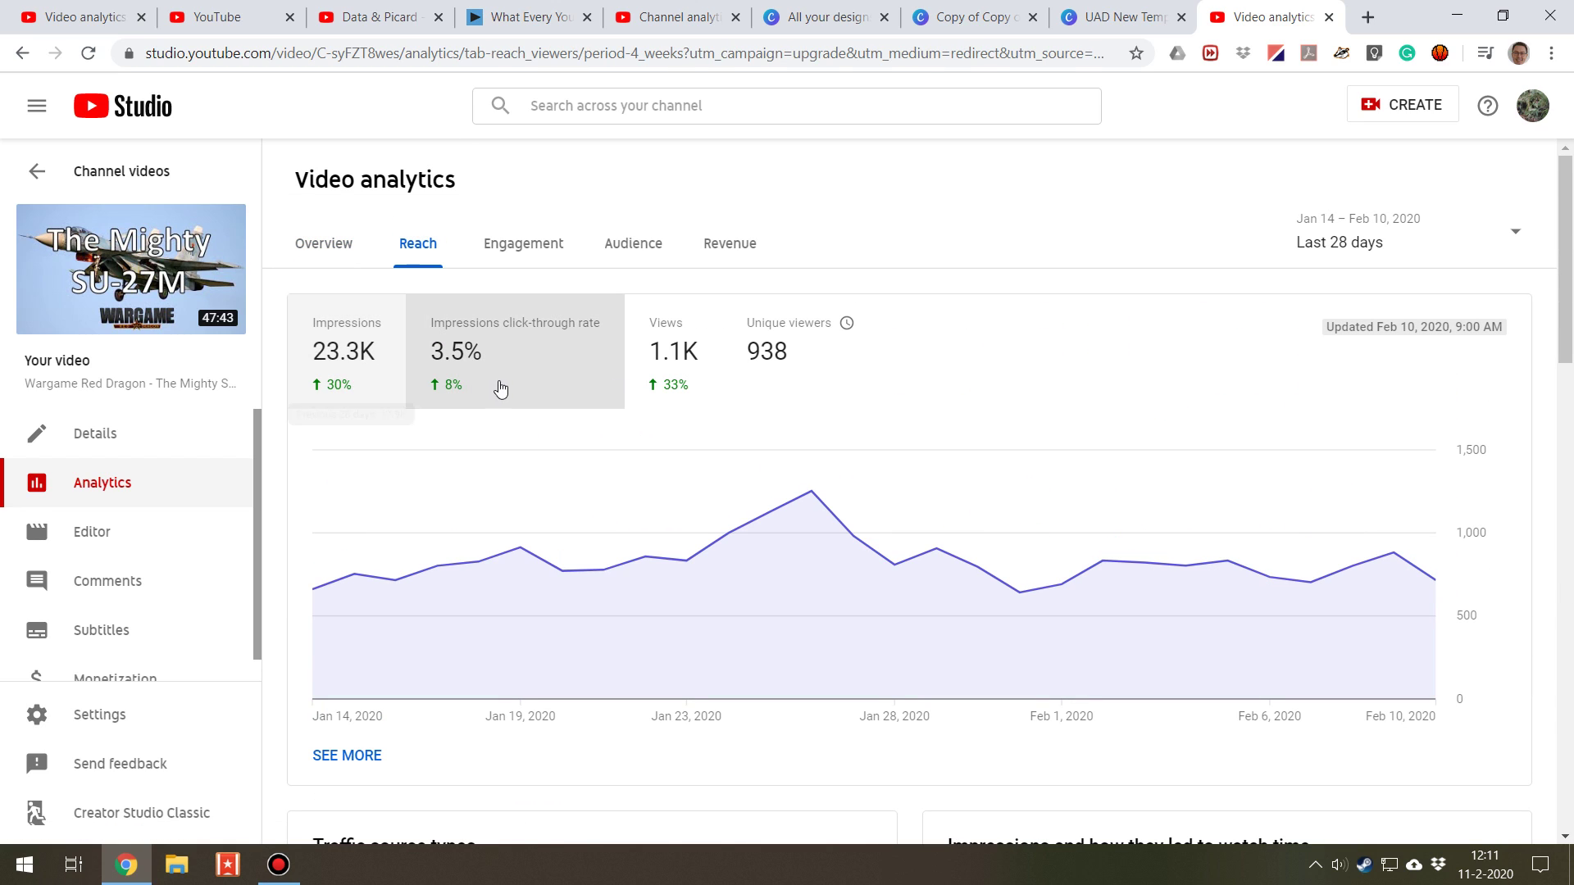
mouse_move(517, 382)
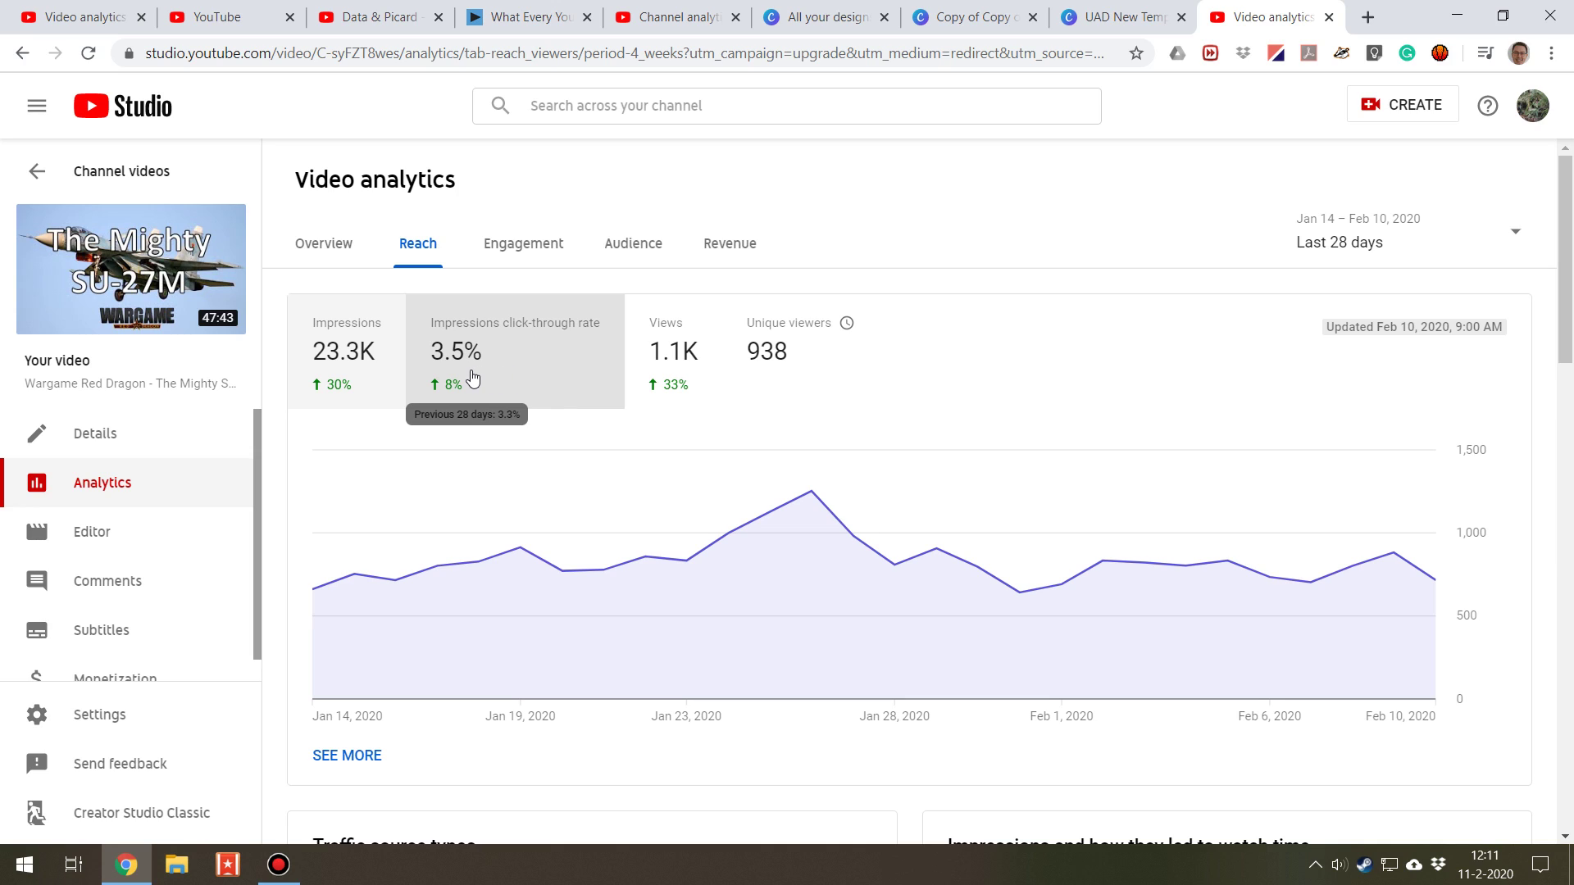
- Set the analytics period to the last 90 days and show the video's overview and reach figures for it
click(1294, 246)
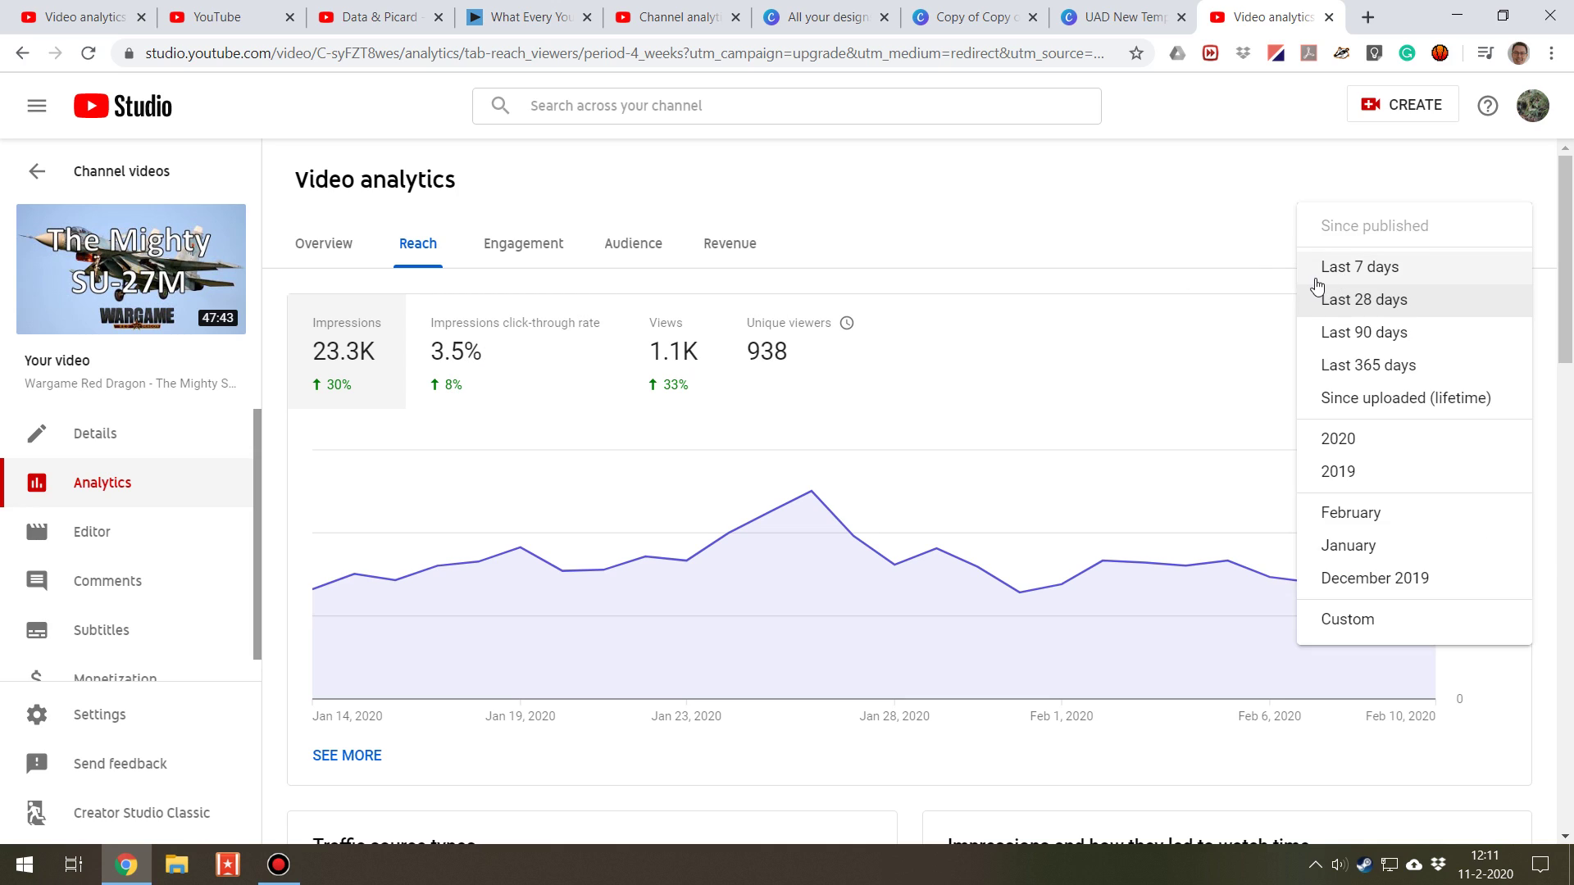
click(1327, 335)
click(344, 246)
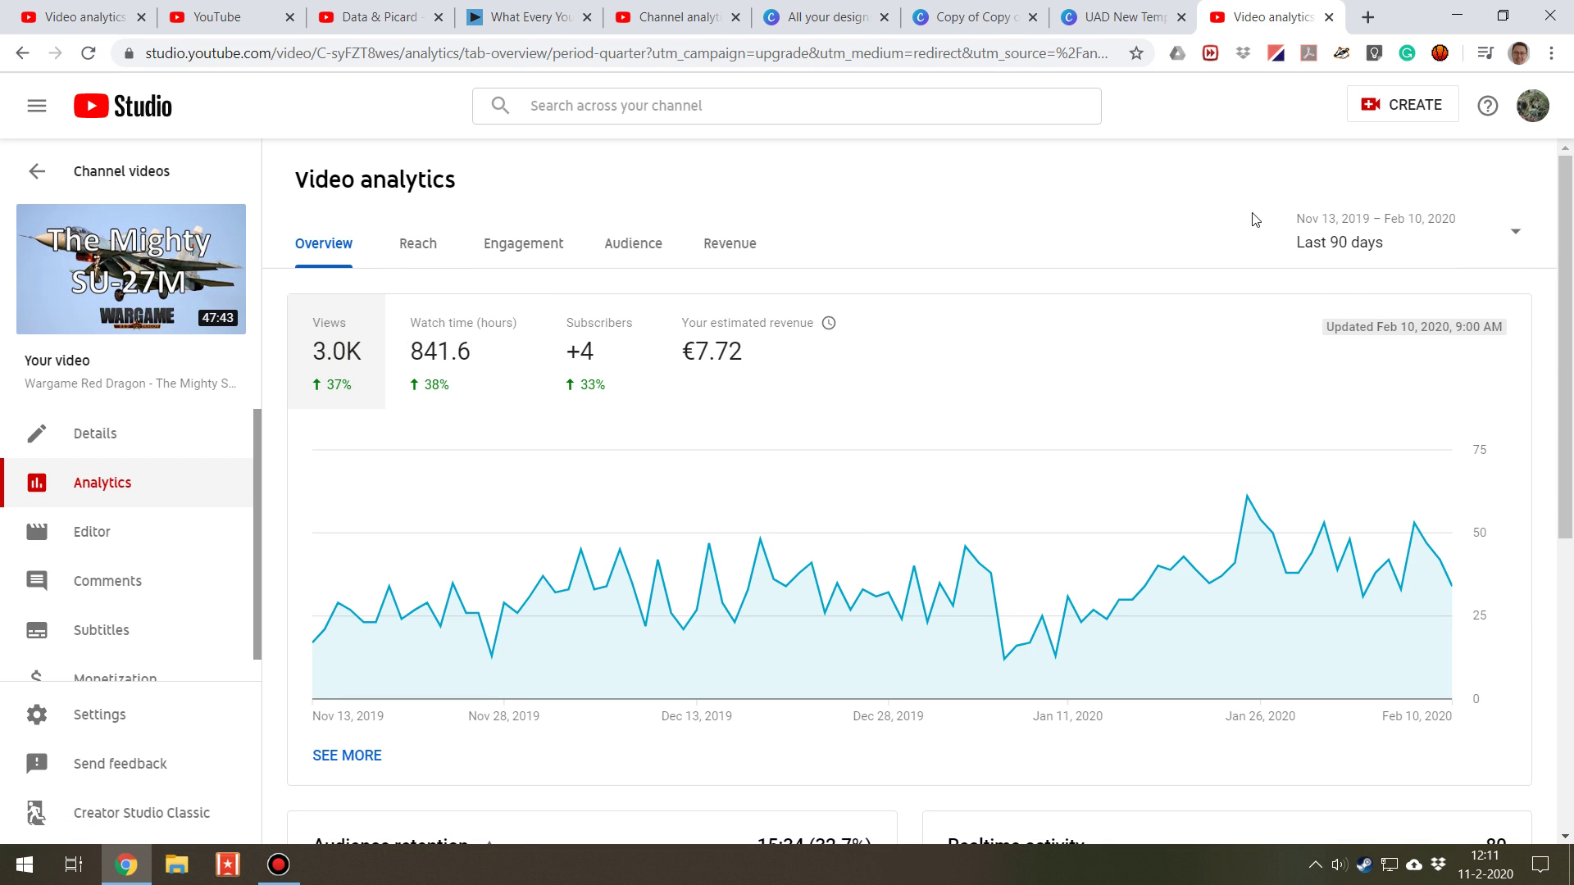
click(420, 246)
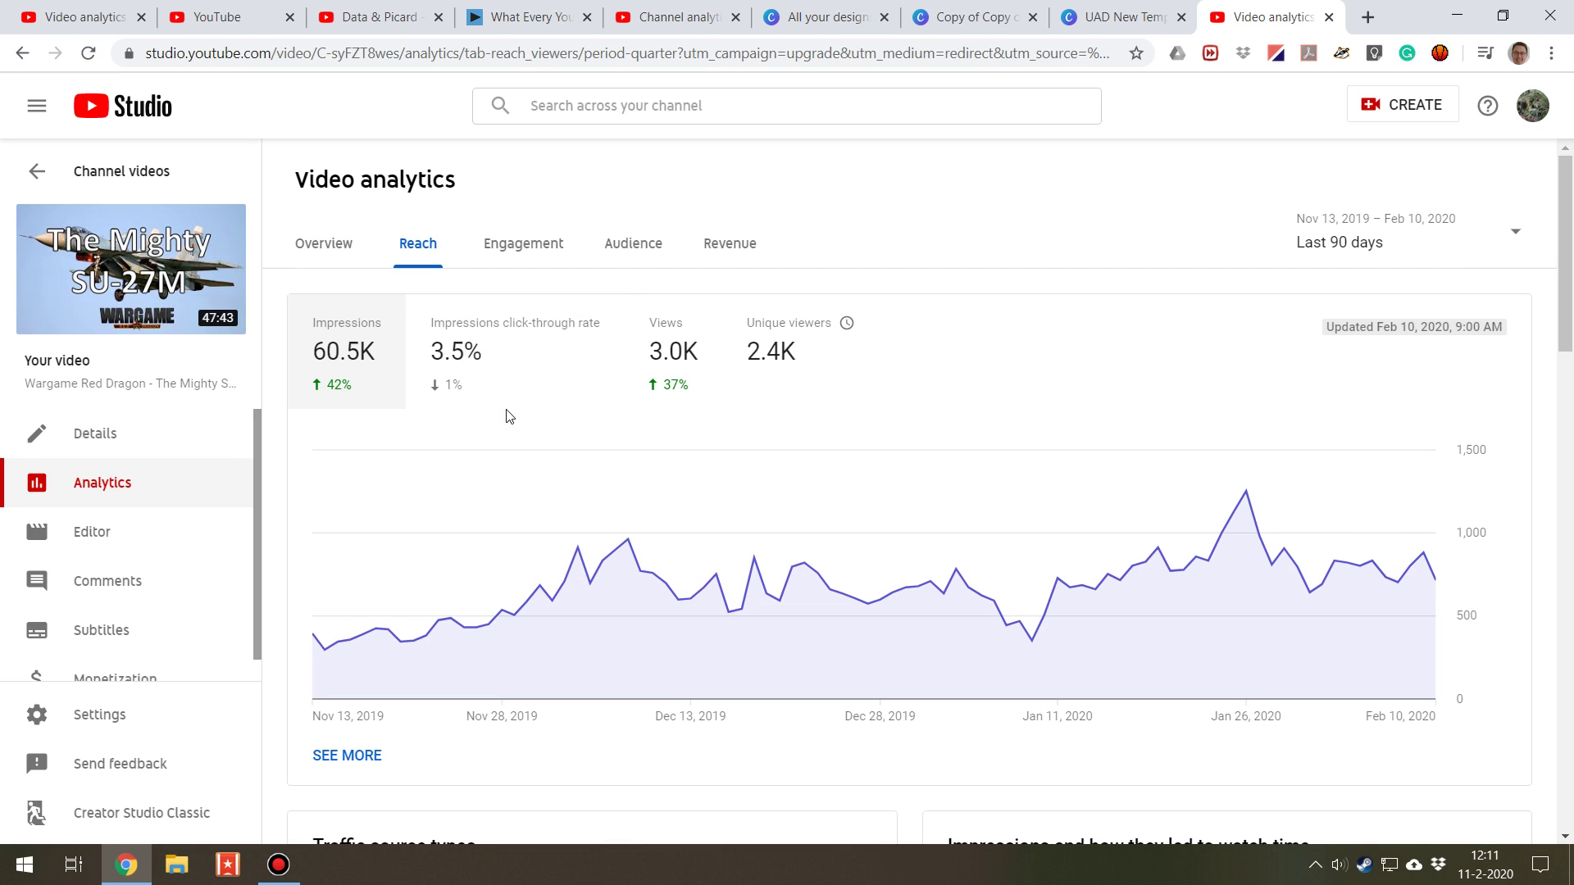
- Show the click-through rate chart for The Mighty SU-27M and examine its external, search and suggested-video traffic sources
click(511, 366)
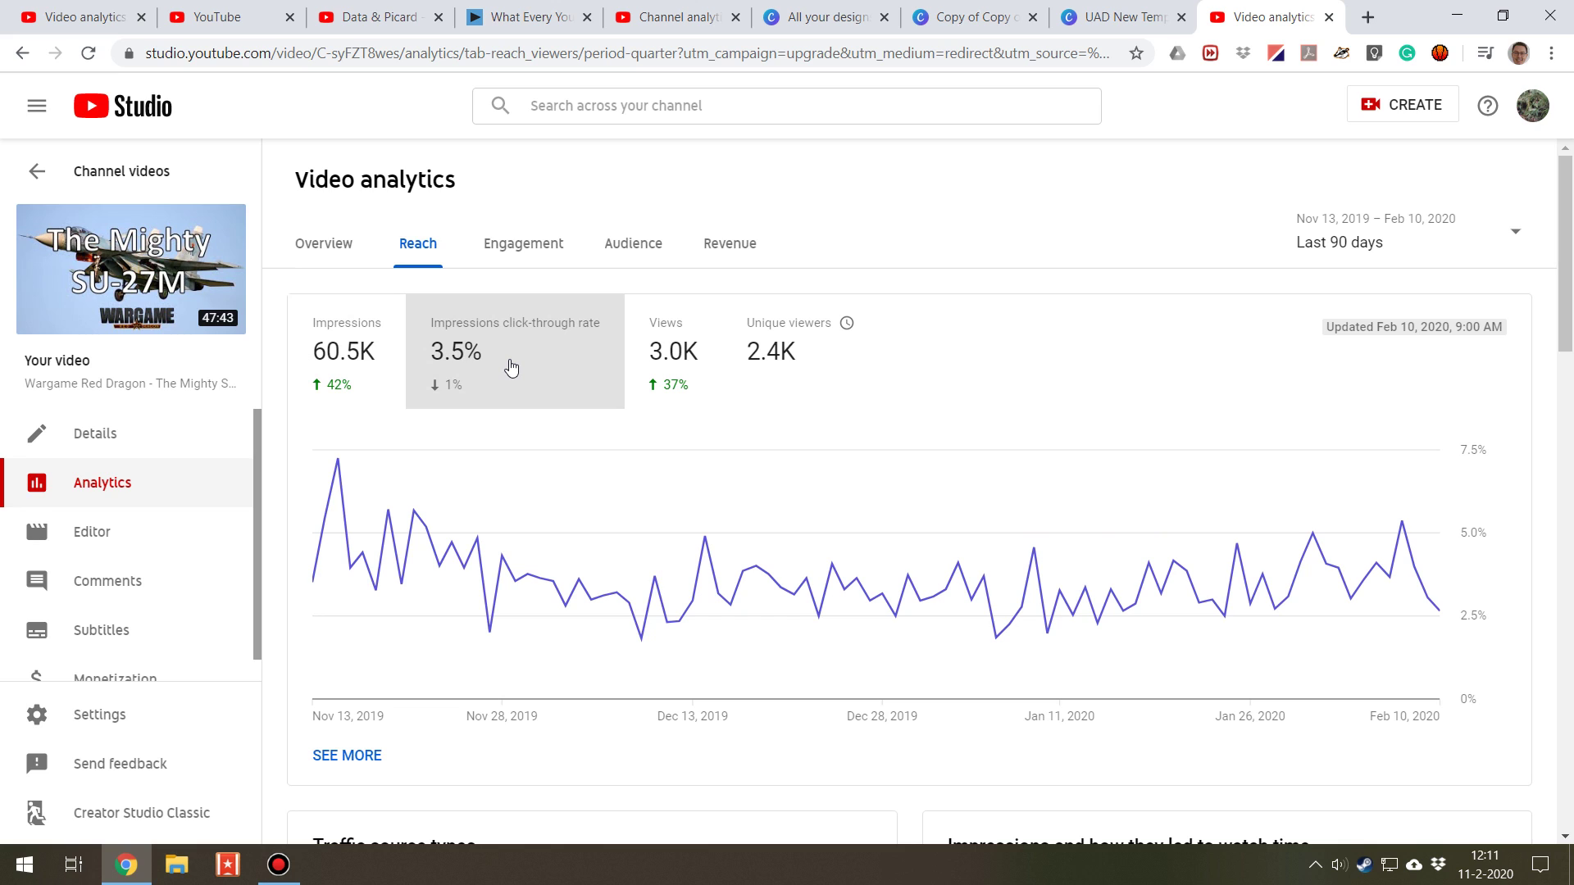
scroll(545, 415, down, 9)
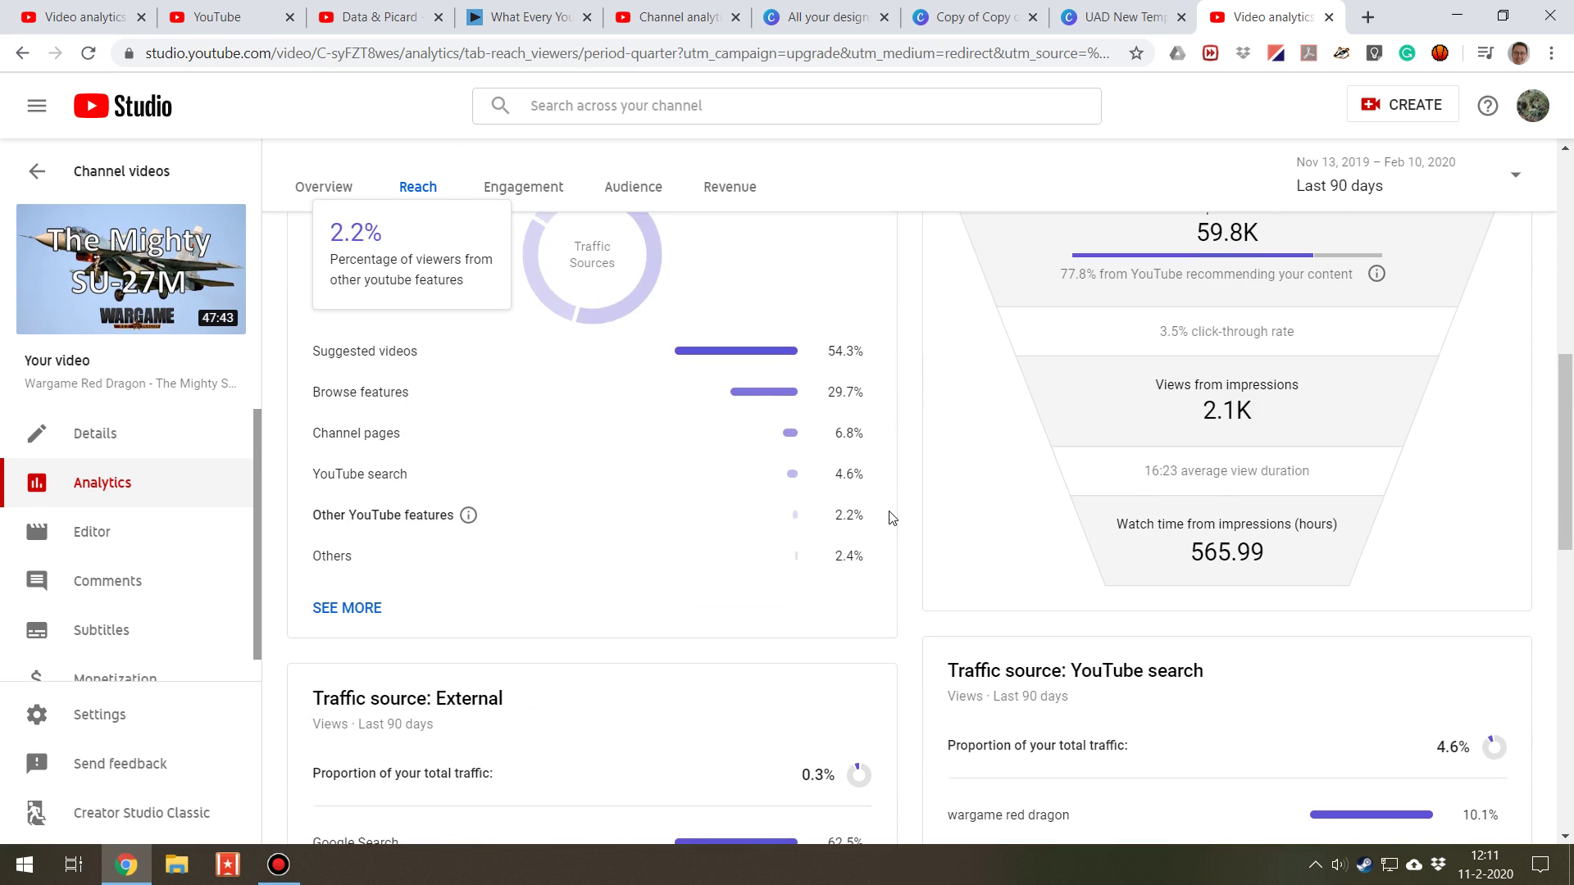
scroll(893, 514, down, 2)
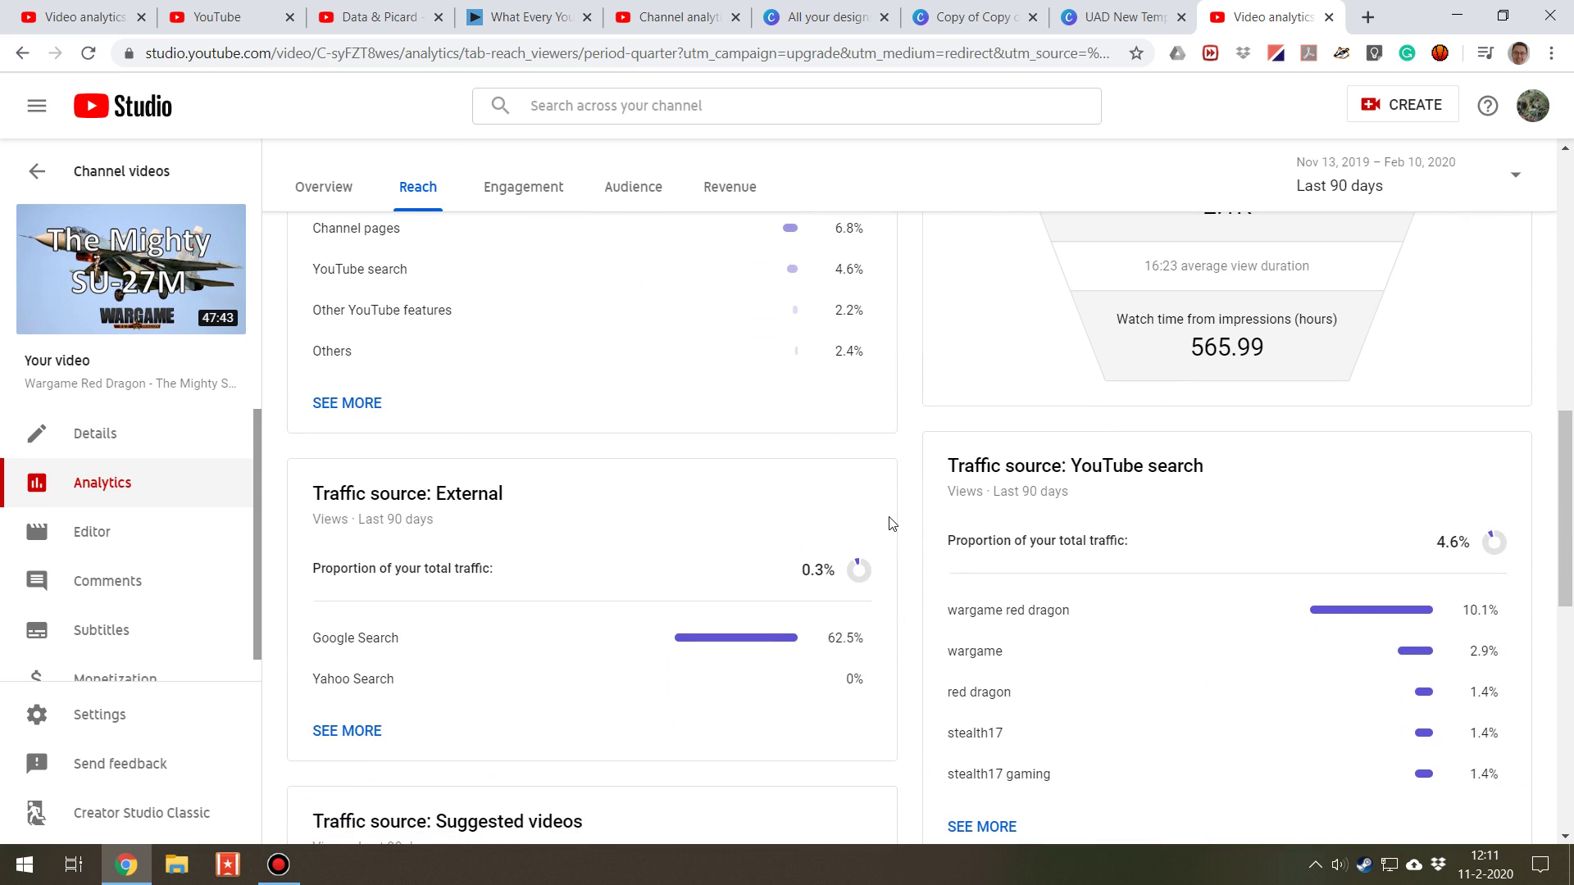
mouse_move(411, 640)
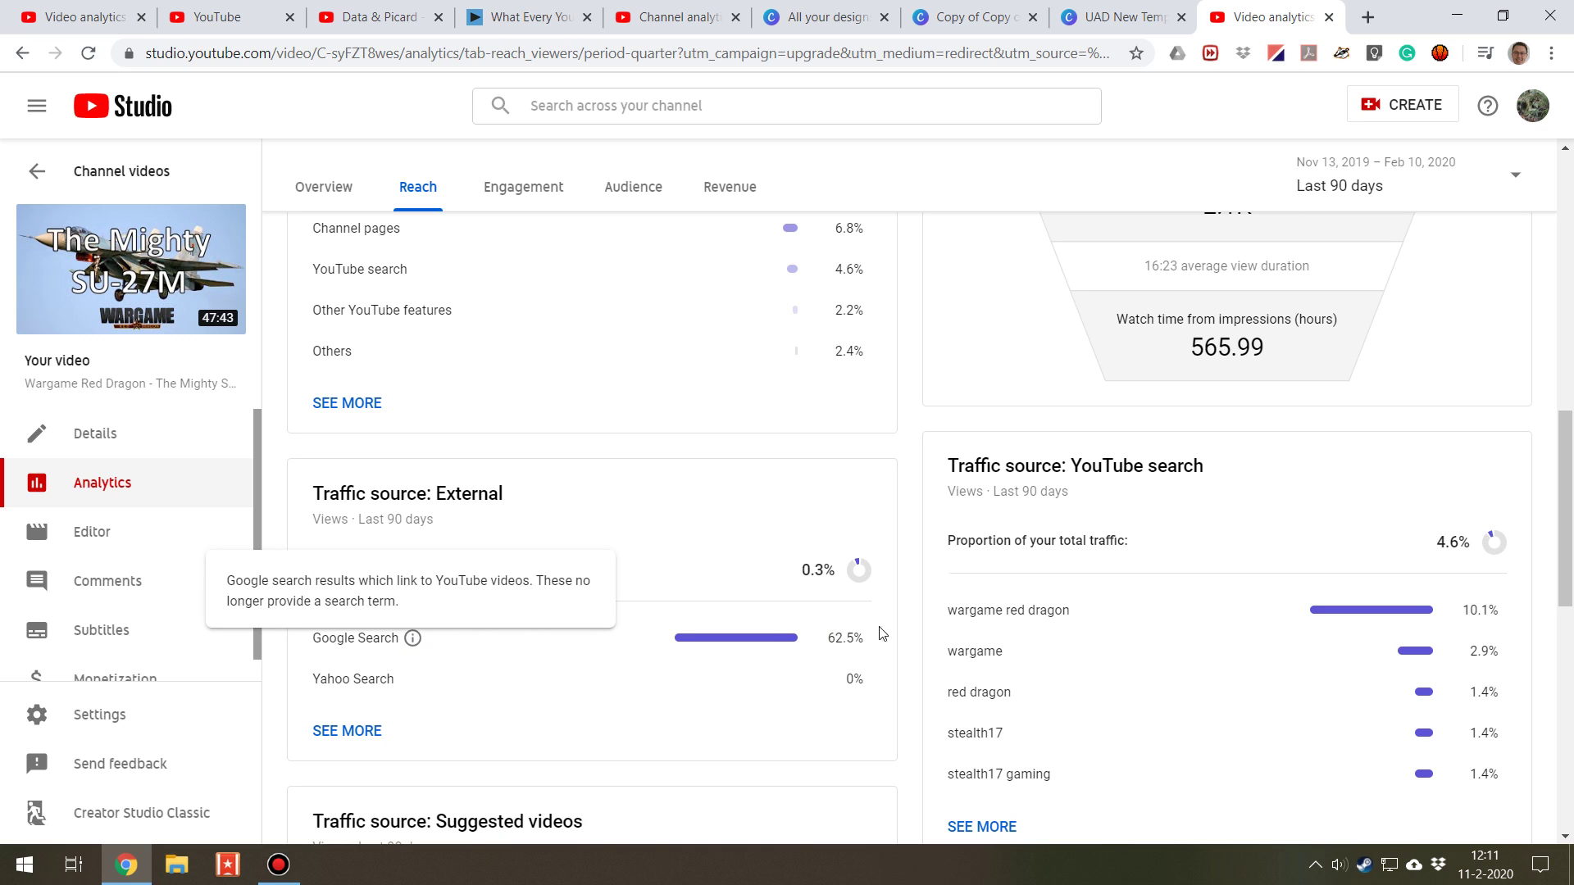
scroll(884, 601, down, 2)
scroll(892, 574, down, 2)
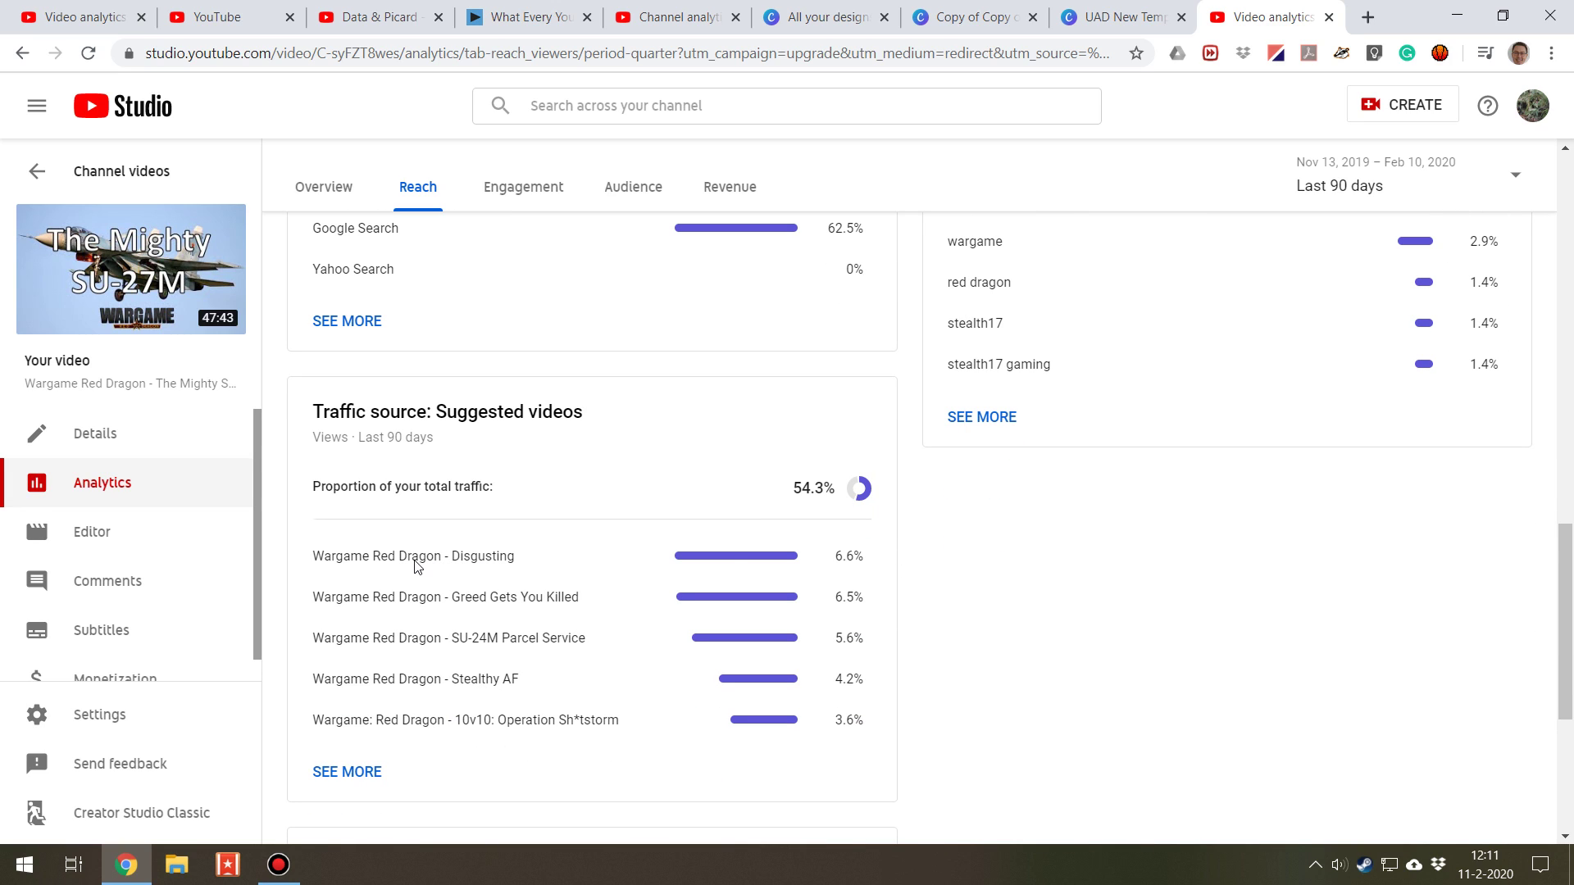
- Examine the titles and traffic shares of the suggested videos that lead viewers to The Mighty SU-27M
drag(446, 639, 551, 644)
drag(452, 680, 525, 682)
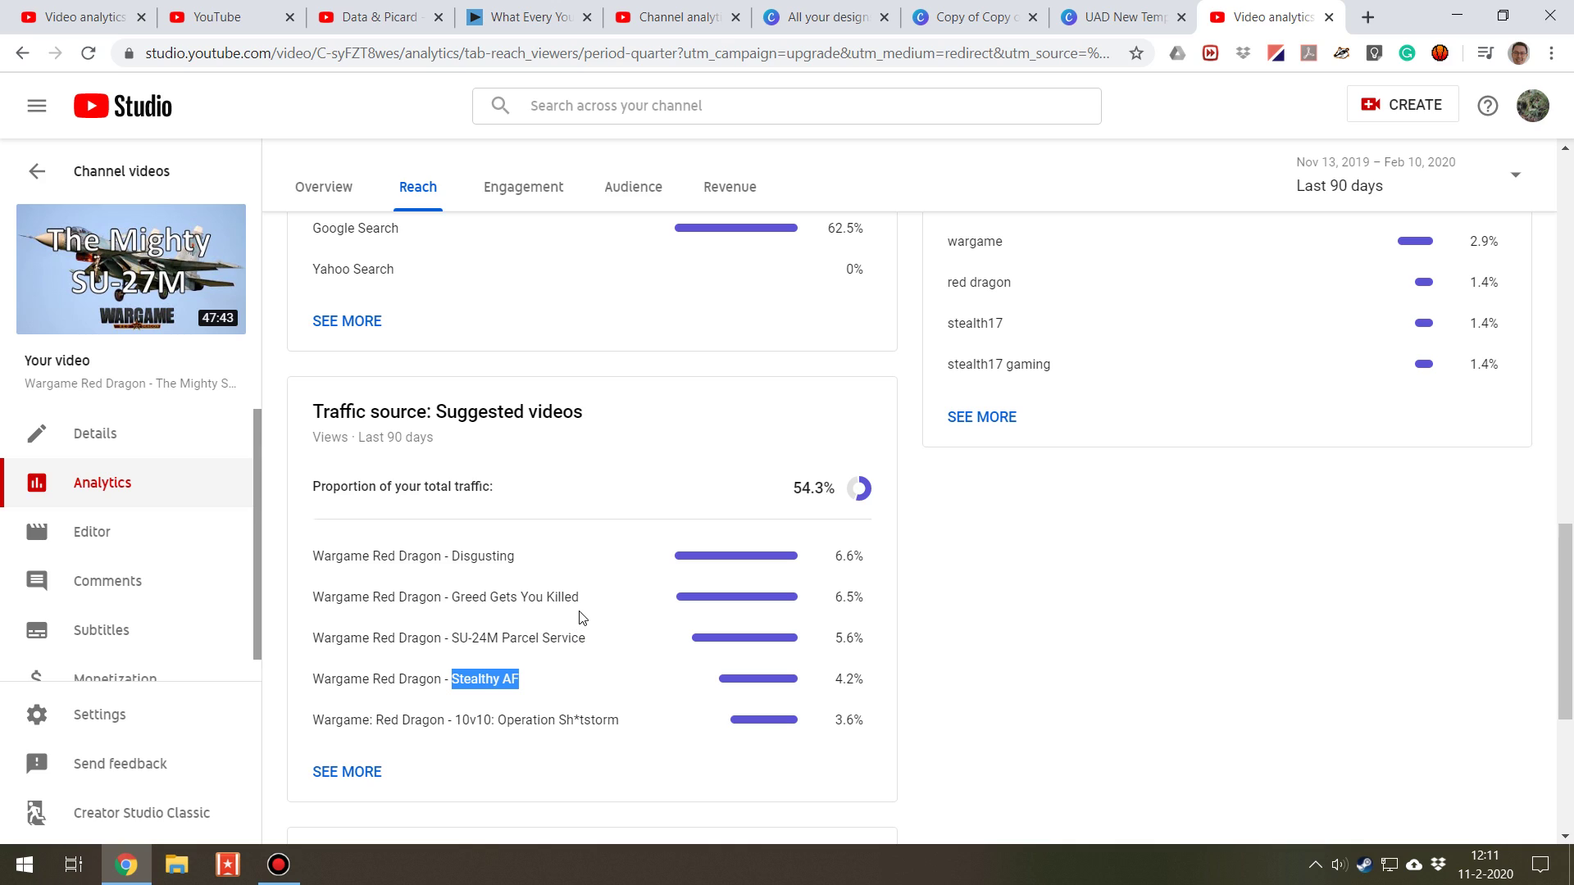
drag(582, 602, 456, 603)
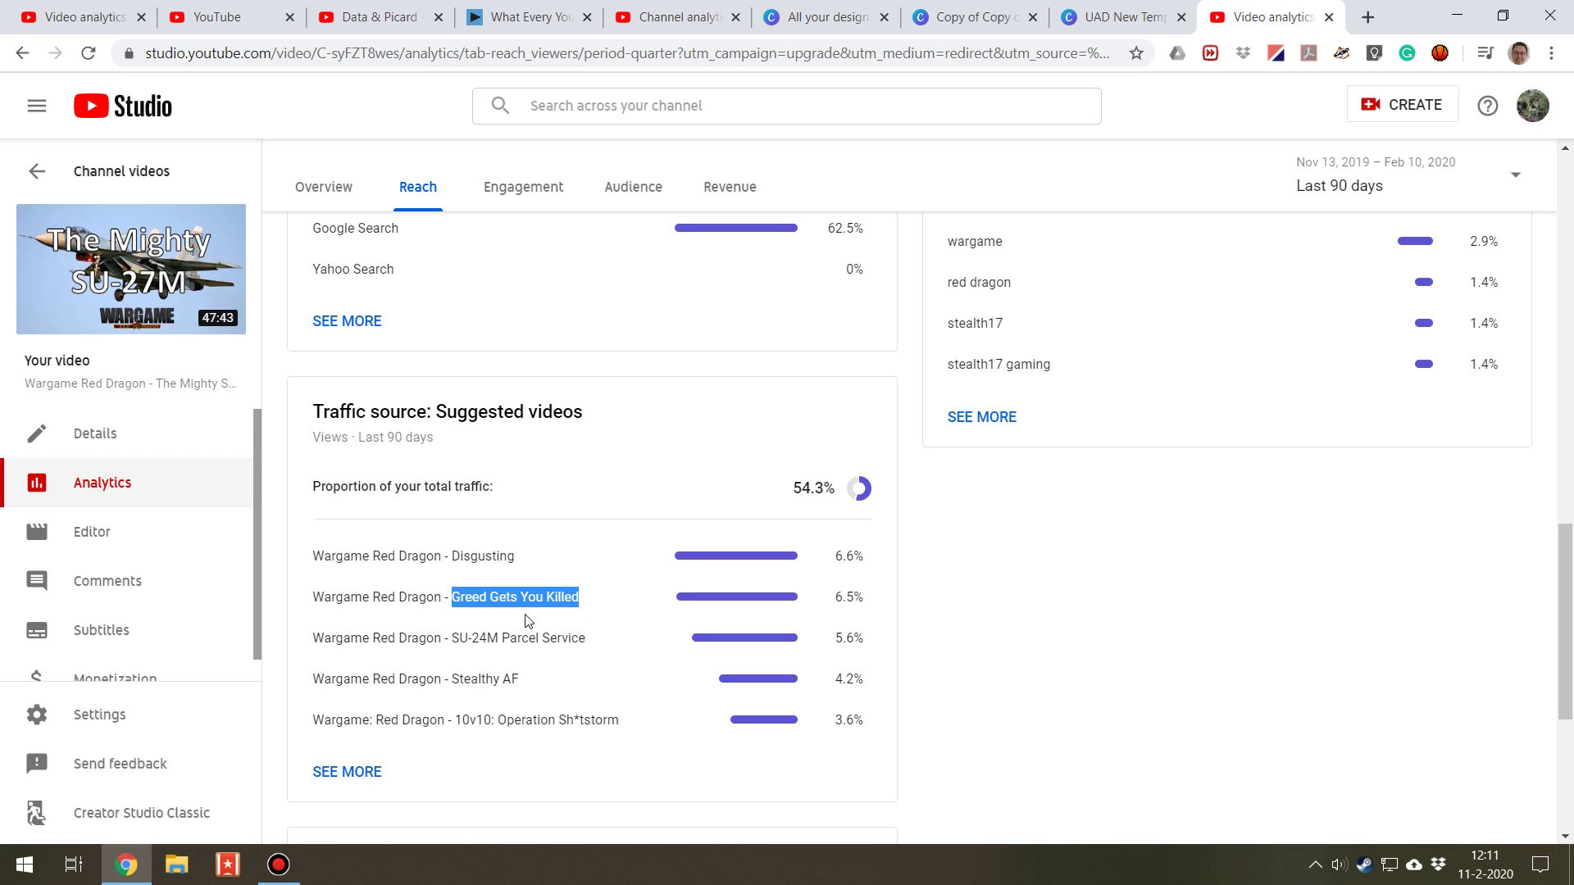
click(587, 573)
drag(842, 558, 875, 706)
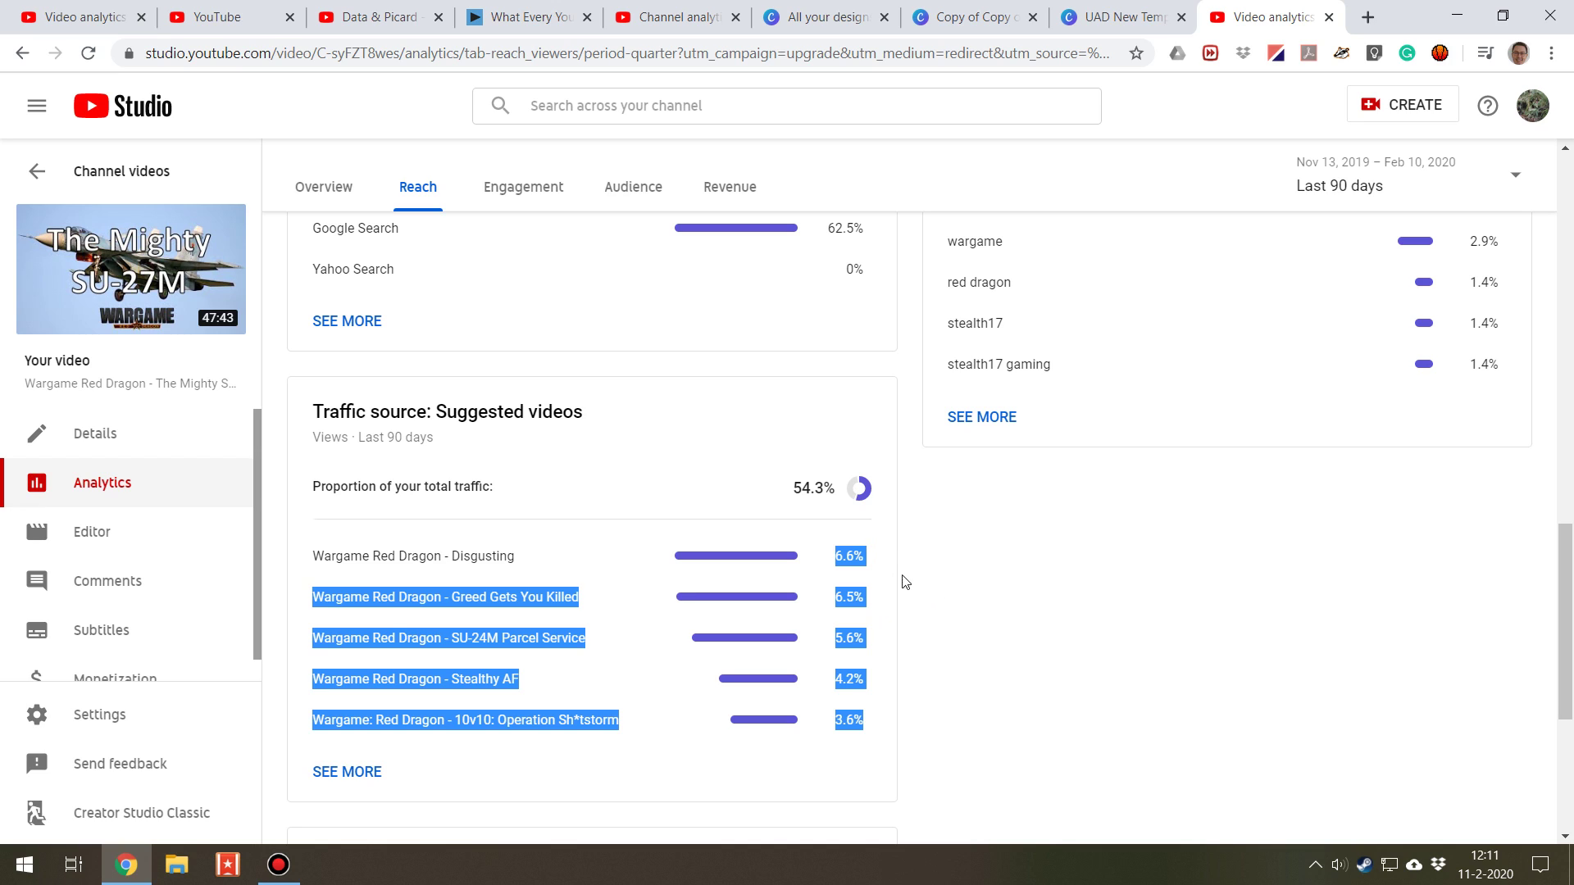
click(926, 600)
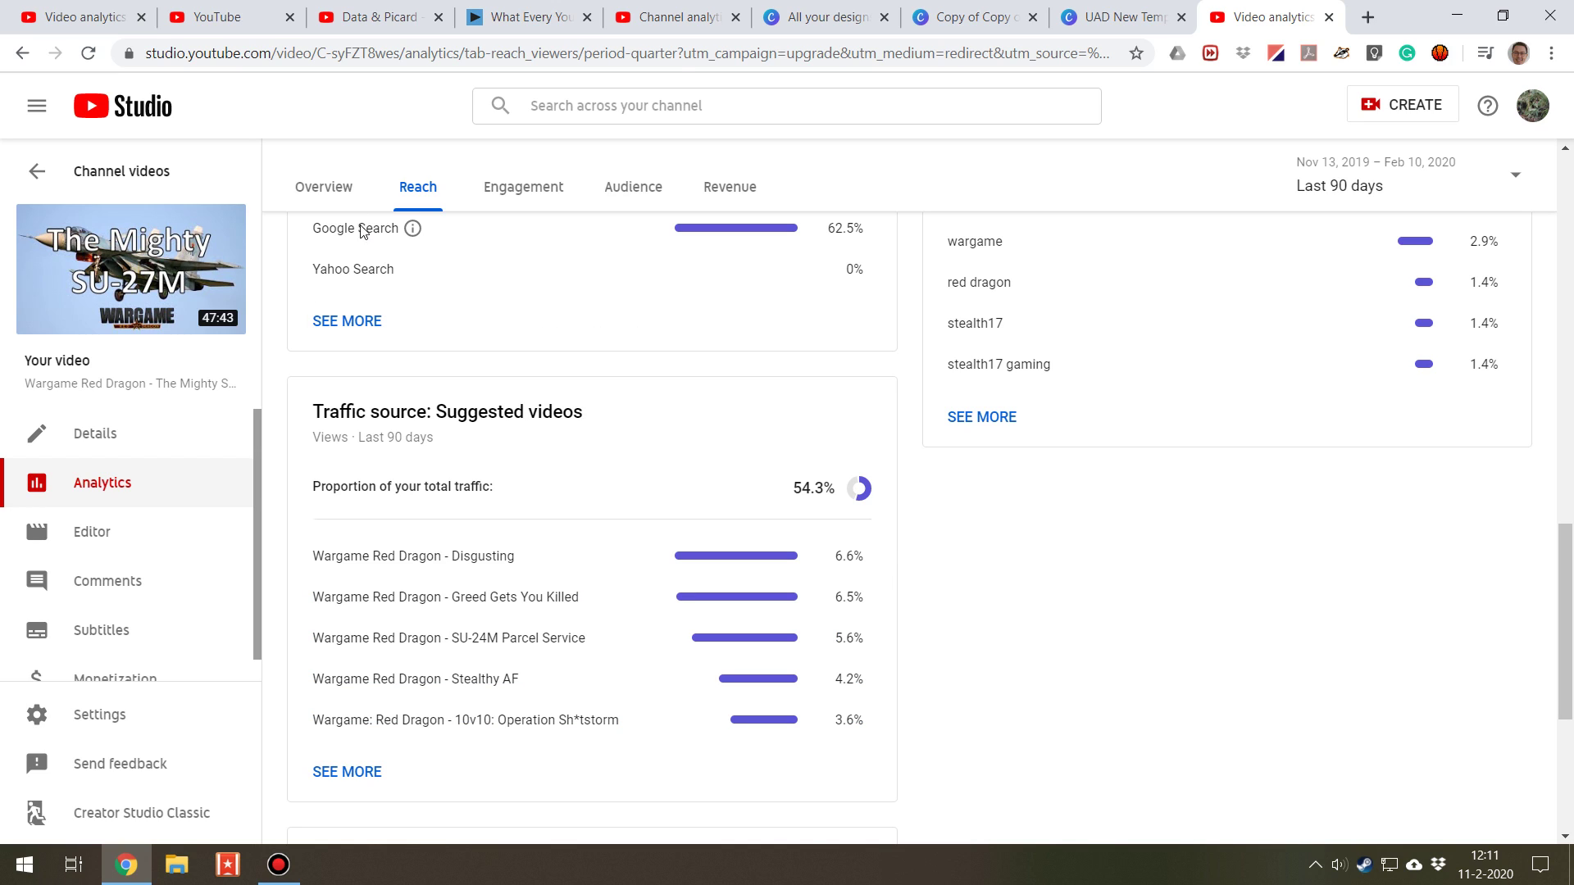
- Return to the channel's advanced analytics for the last 90 days and sort the video table by impressions
click(132, 12)
click(129, 171)
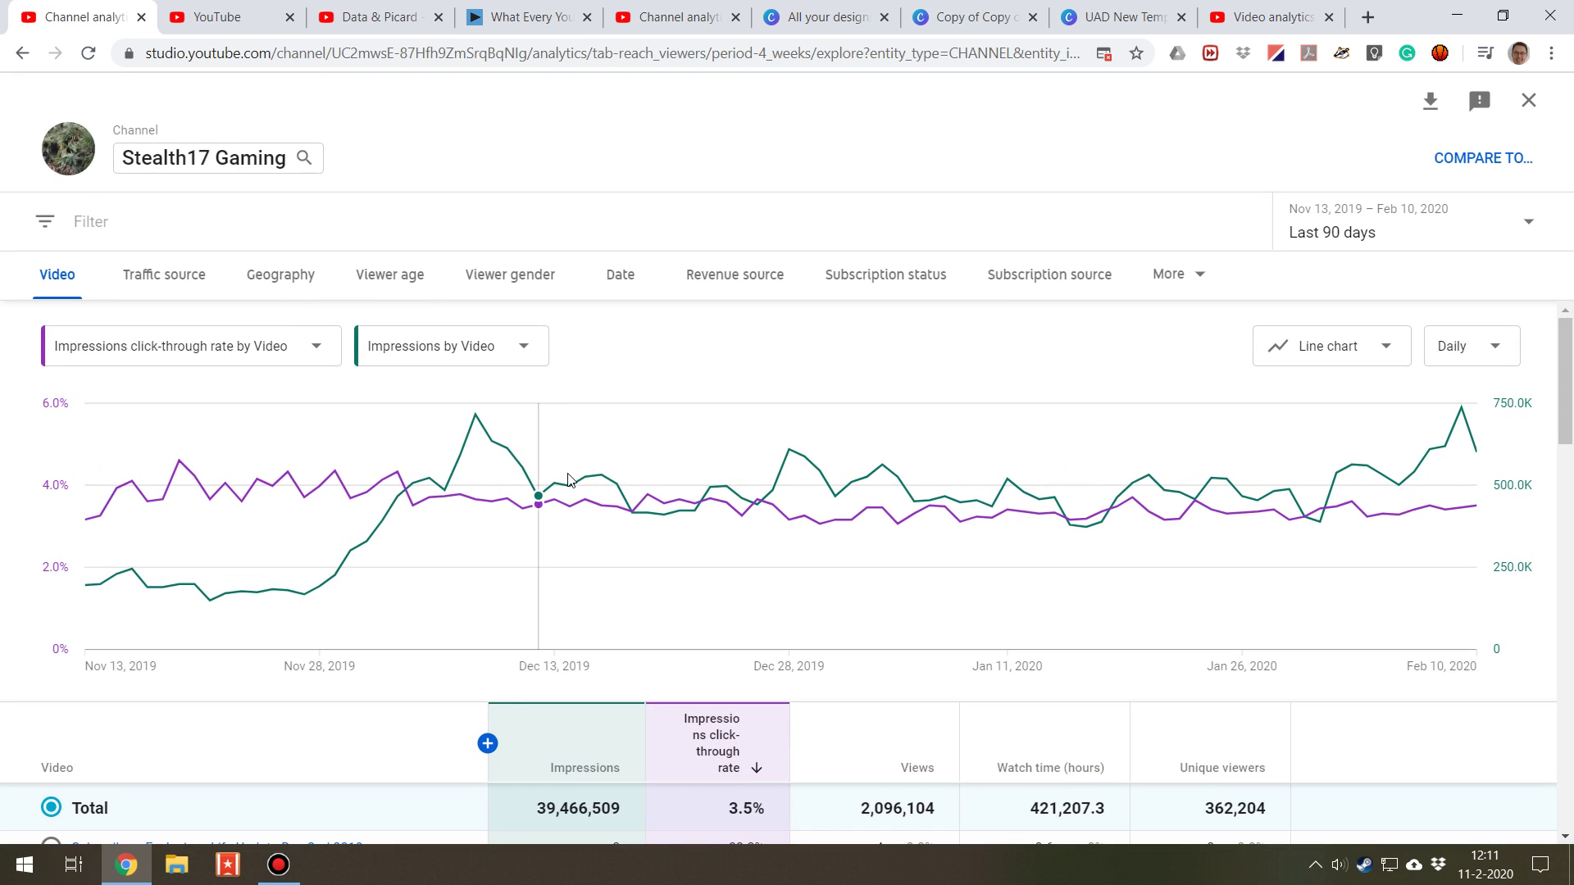
scroll(525, 684, down, 5)
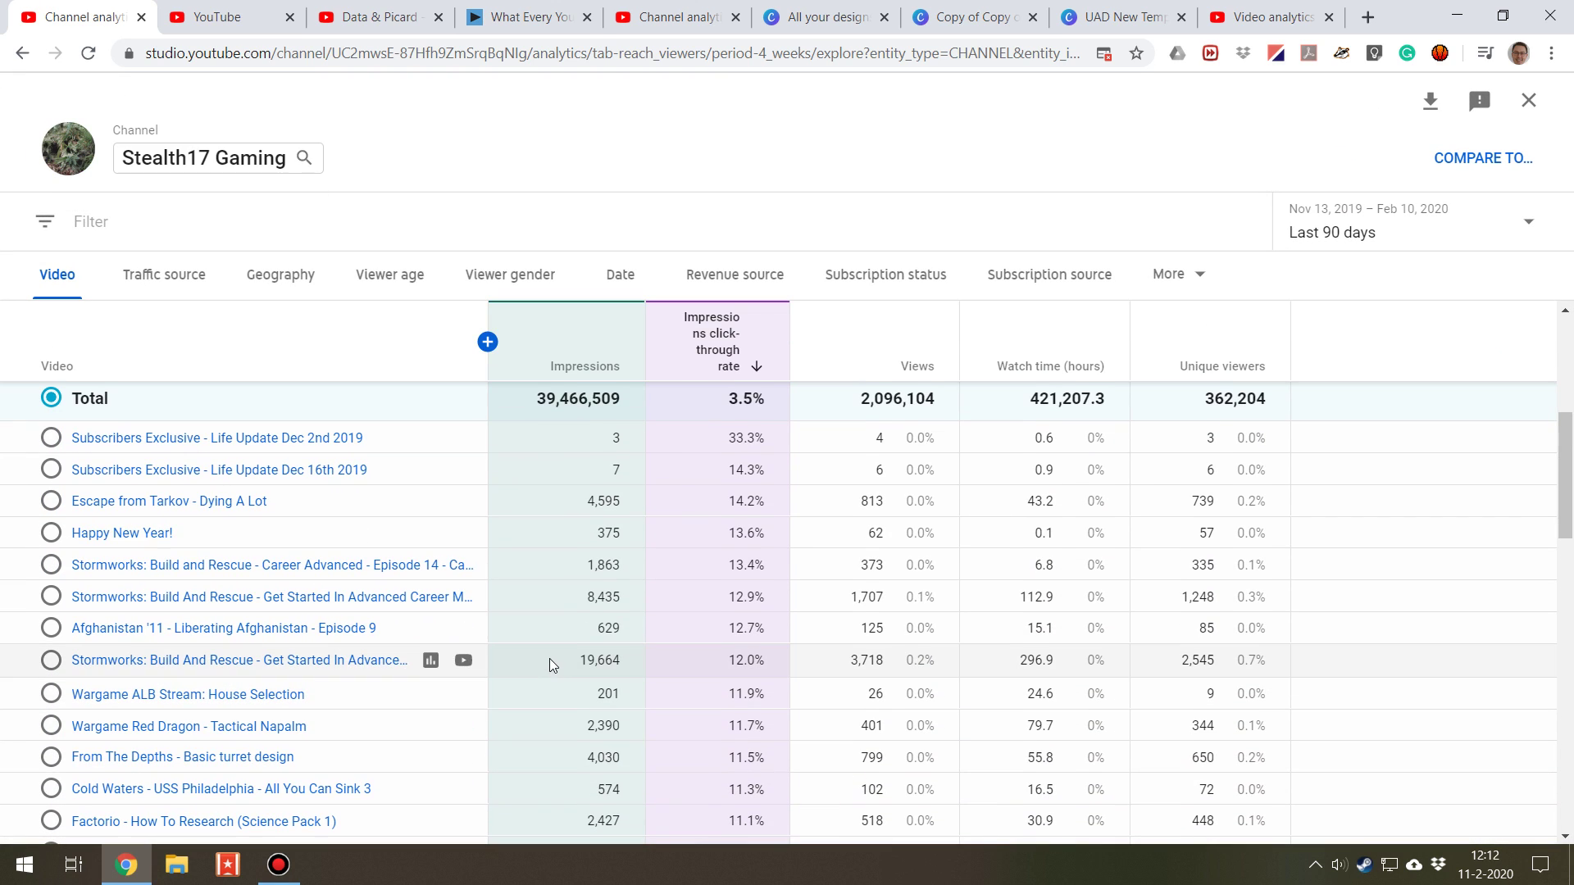
scroll(549, 658, down, 1)
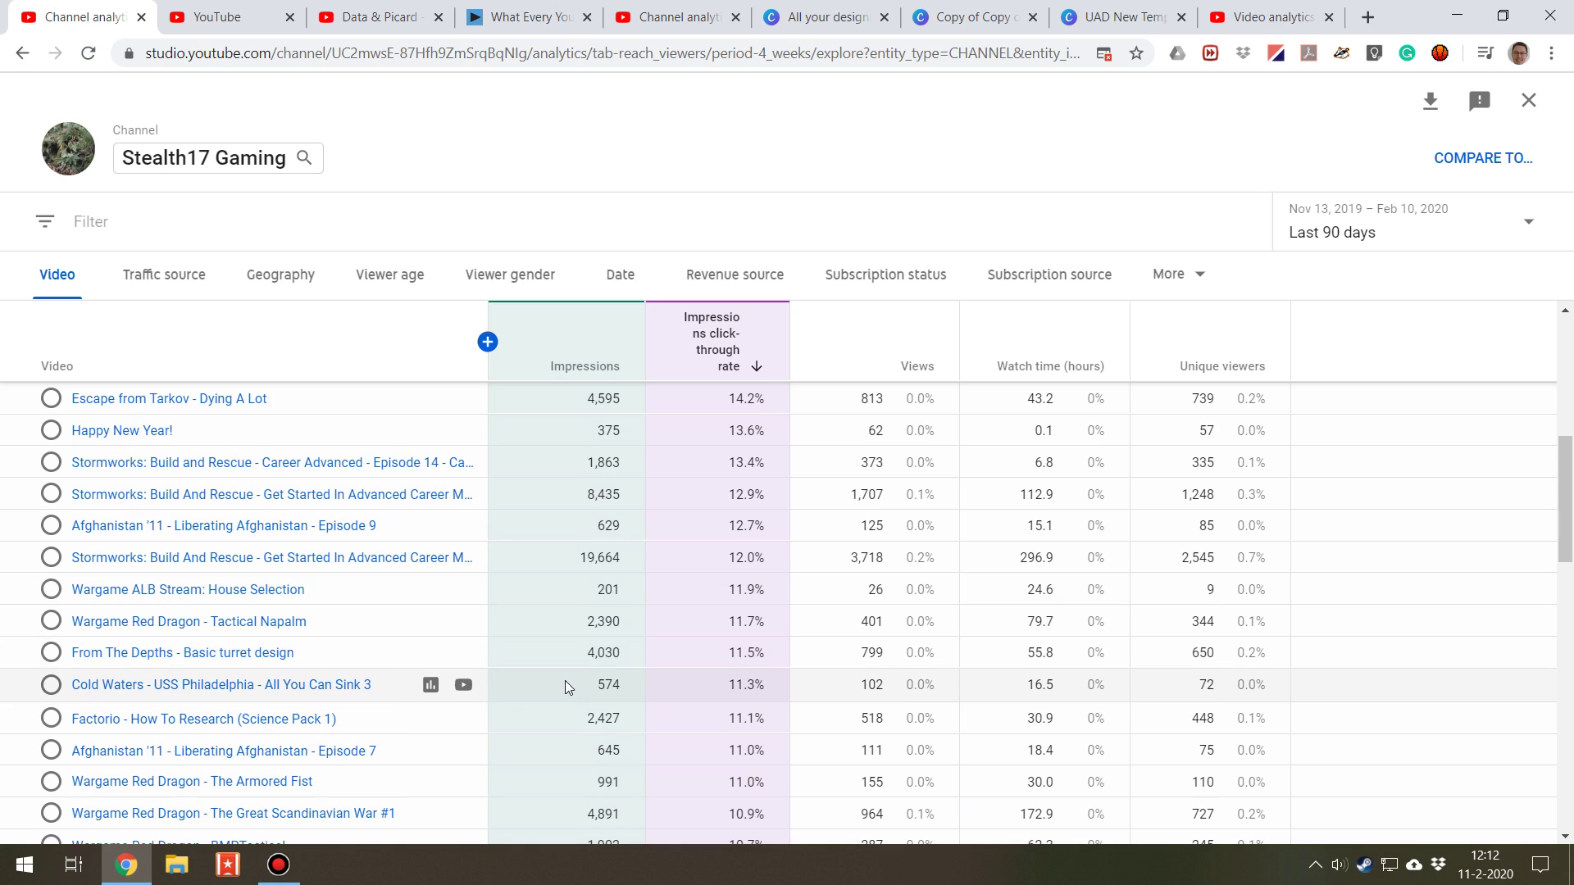
mouse_move(716, 338)
click(585, 366)
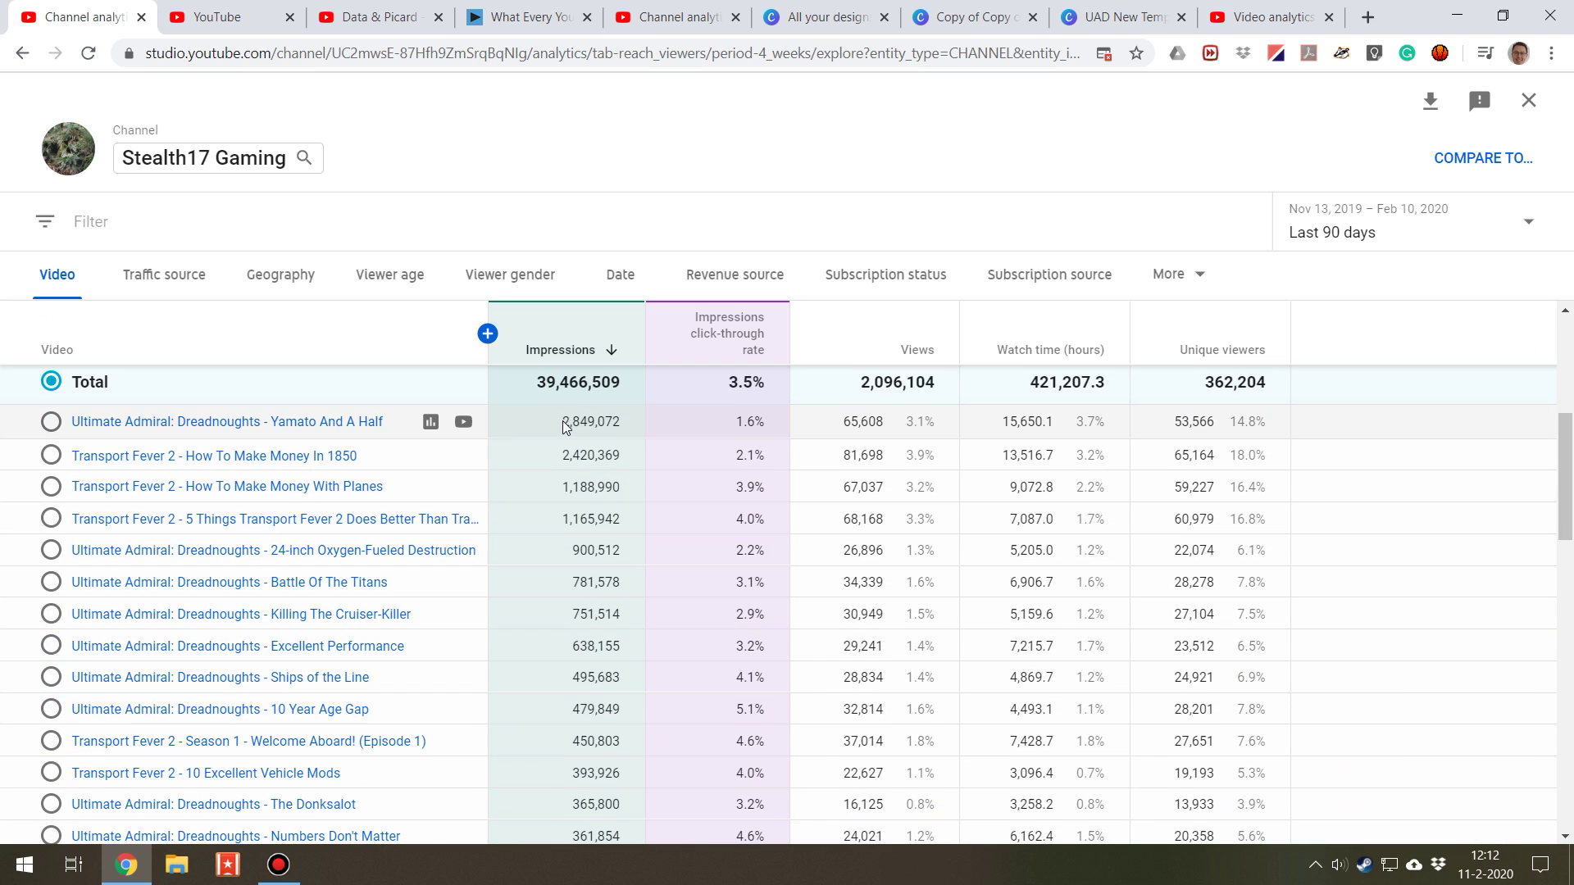
- Point out the click-through rate of Yamato And A Half and bring up the calculator beside the impressions and click-through columns
double_click(748, 421)
click(689, 425)
key(XF86Calculator)
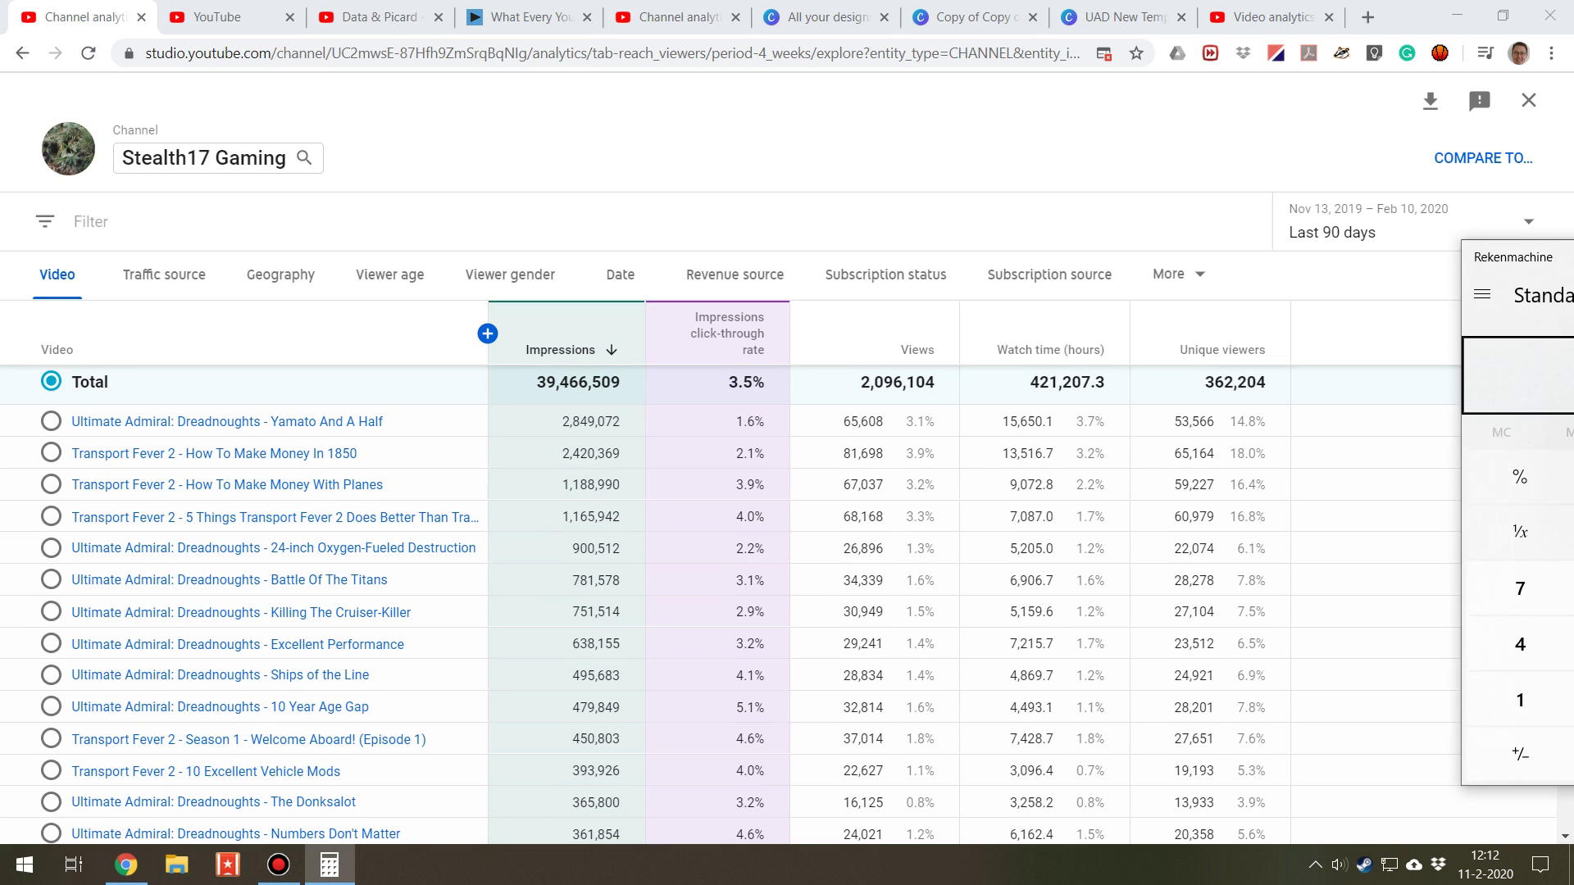
drag(1517, 220, 1259, 150)
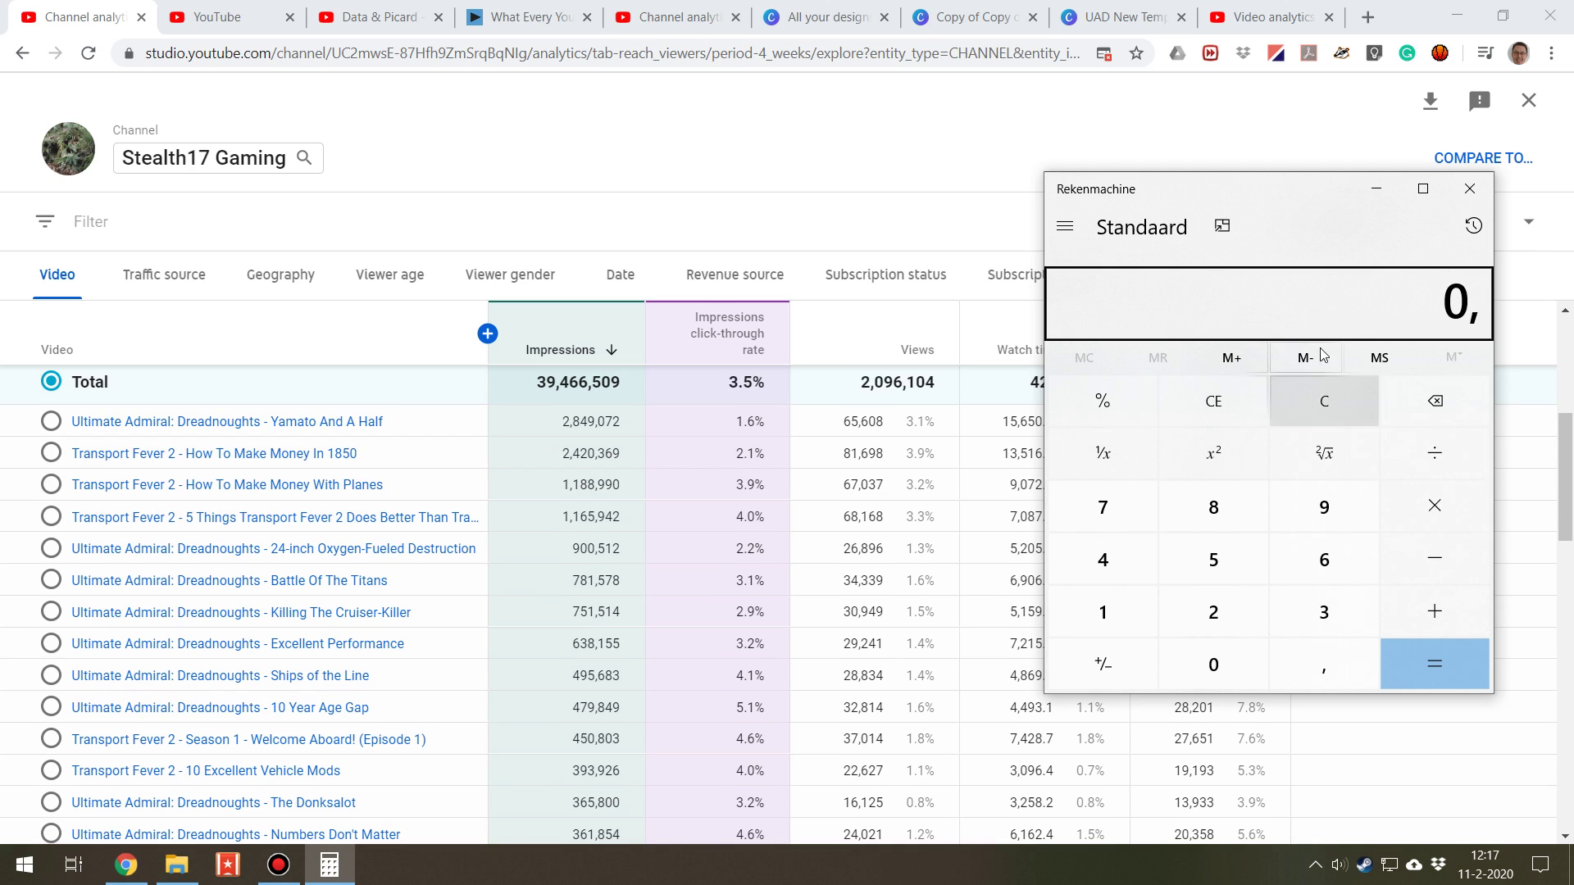
- Calculate 0.04 × 2849072 to estimate the clicks Yamato And A Half would get at a 4% click-through rate
click(1311, 402)
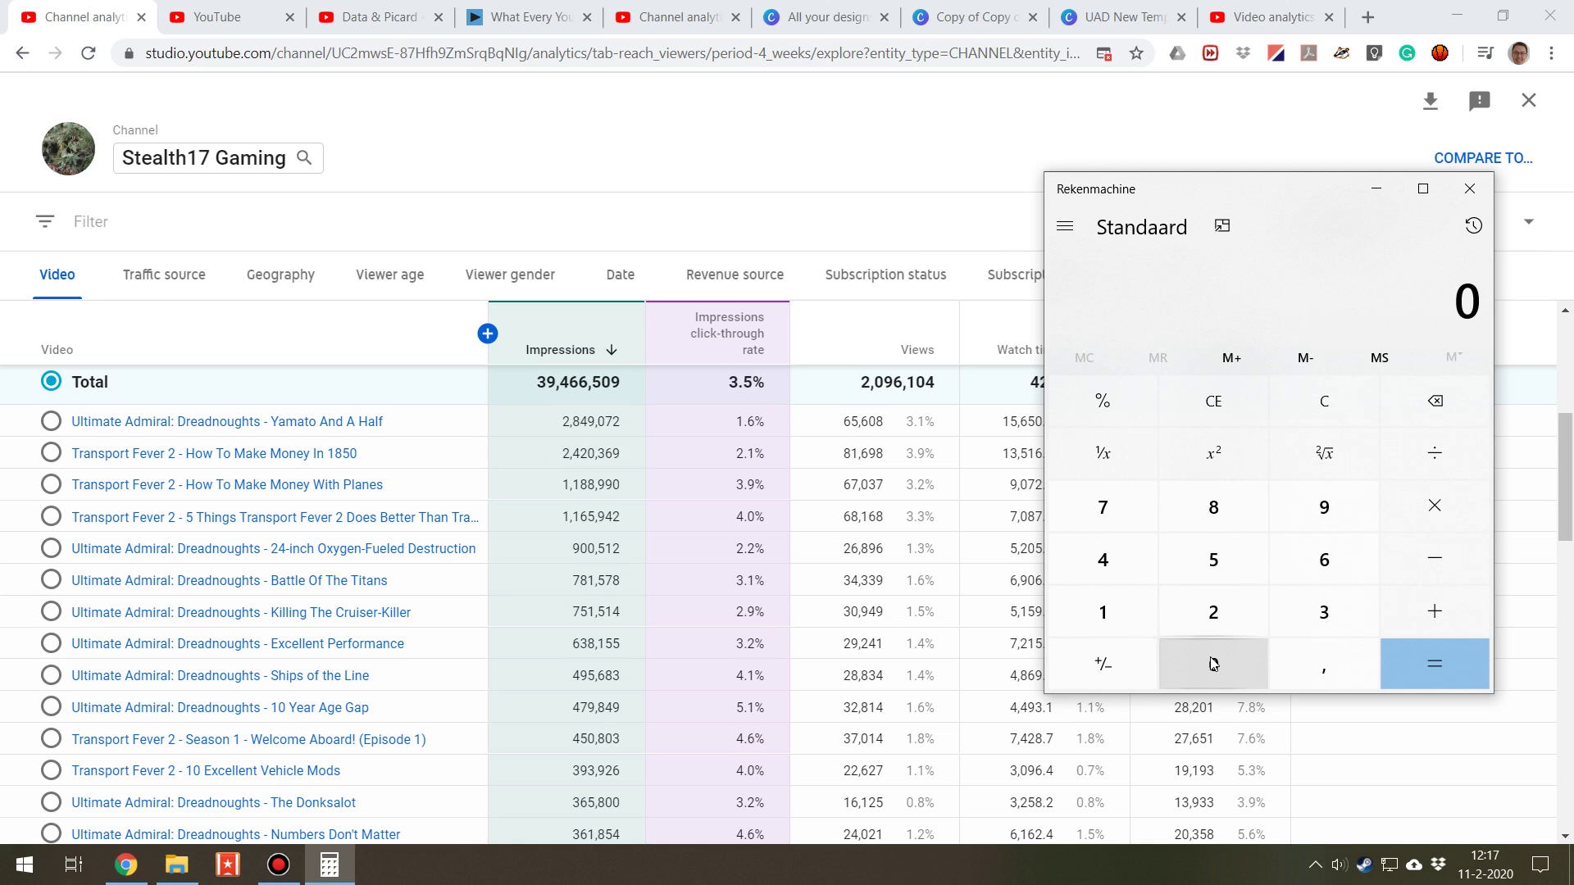
click(1279, 663)
click(1238, 661)
click(1128, 556)
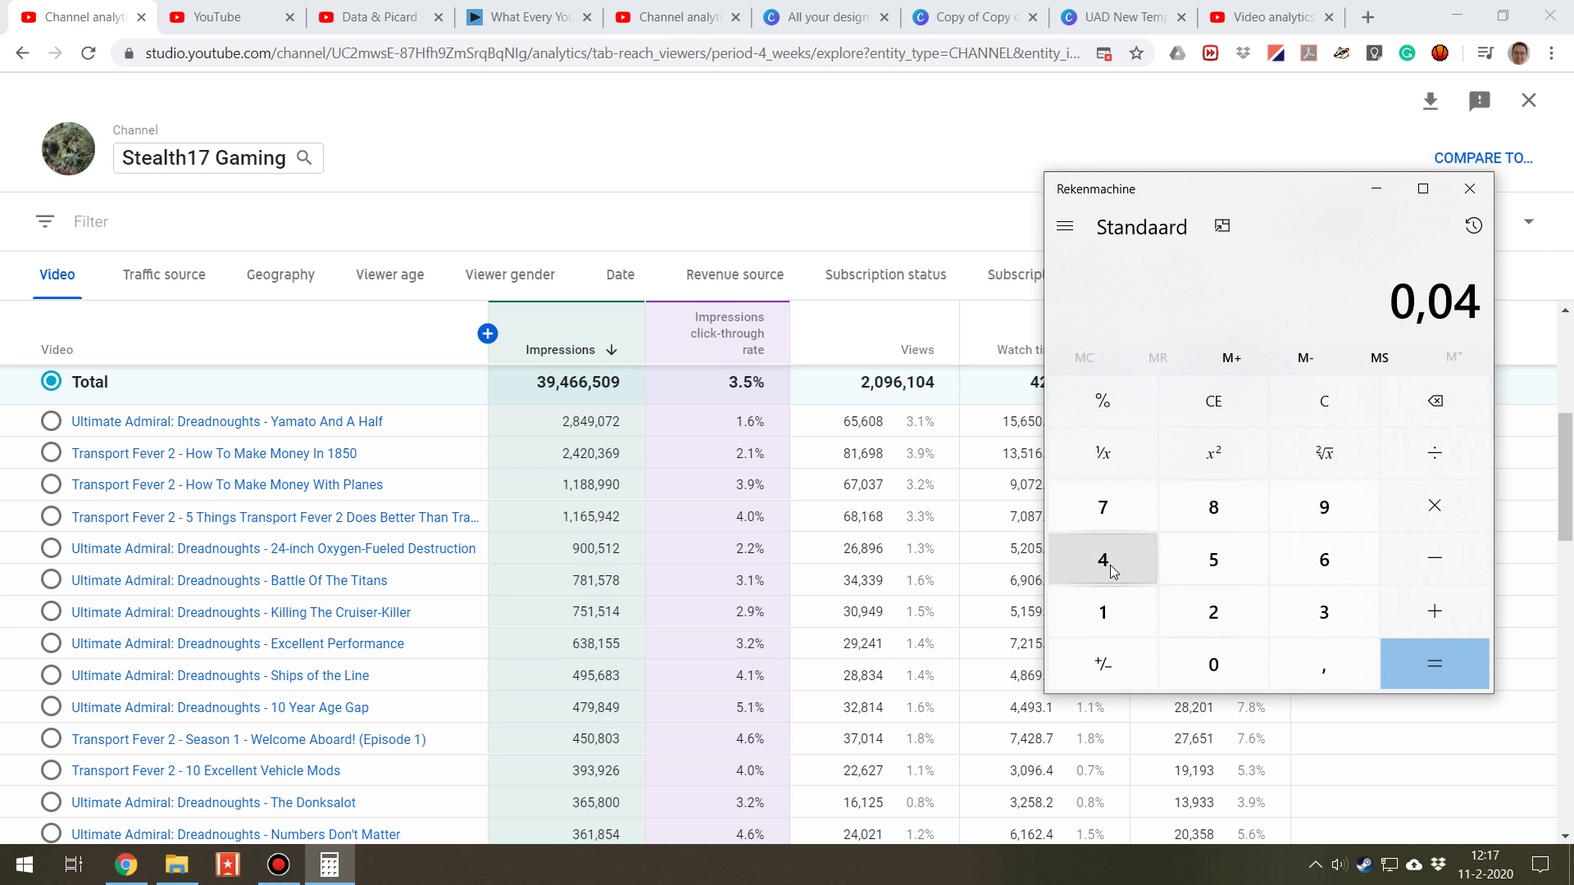
click(1433, 521)
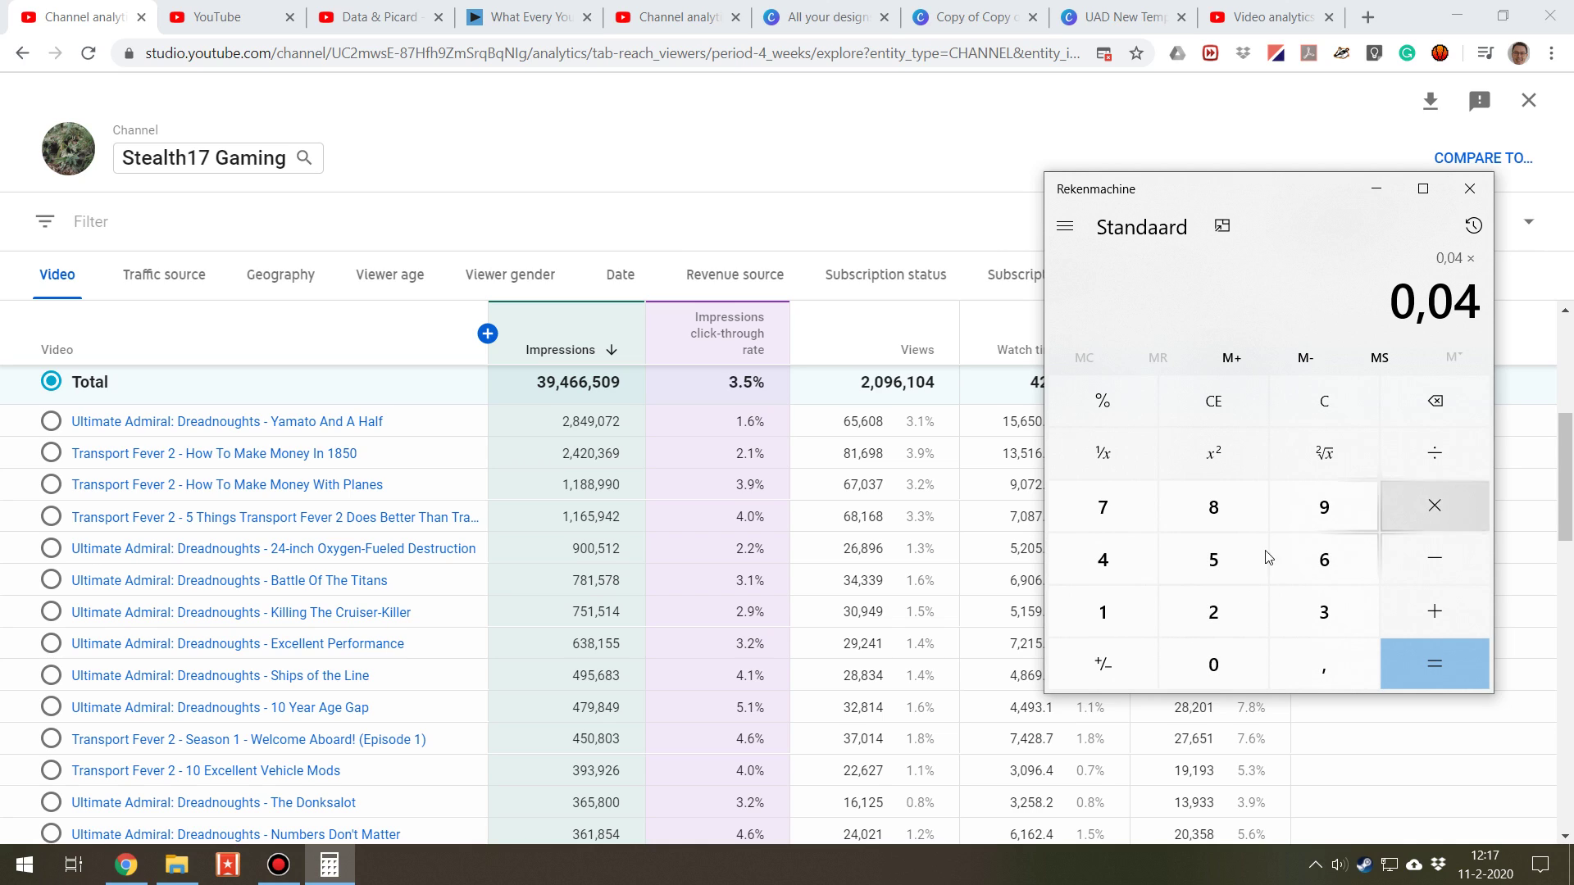
click(1169, 609)
click(1213, 508)
click(1136, 555)
click(1316, 501)
click(1247, 664)
click(1122, 514)
click(1213, 612)
click(1435, 664)
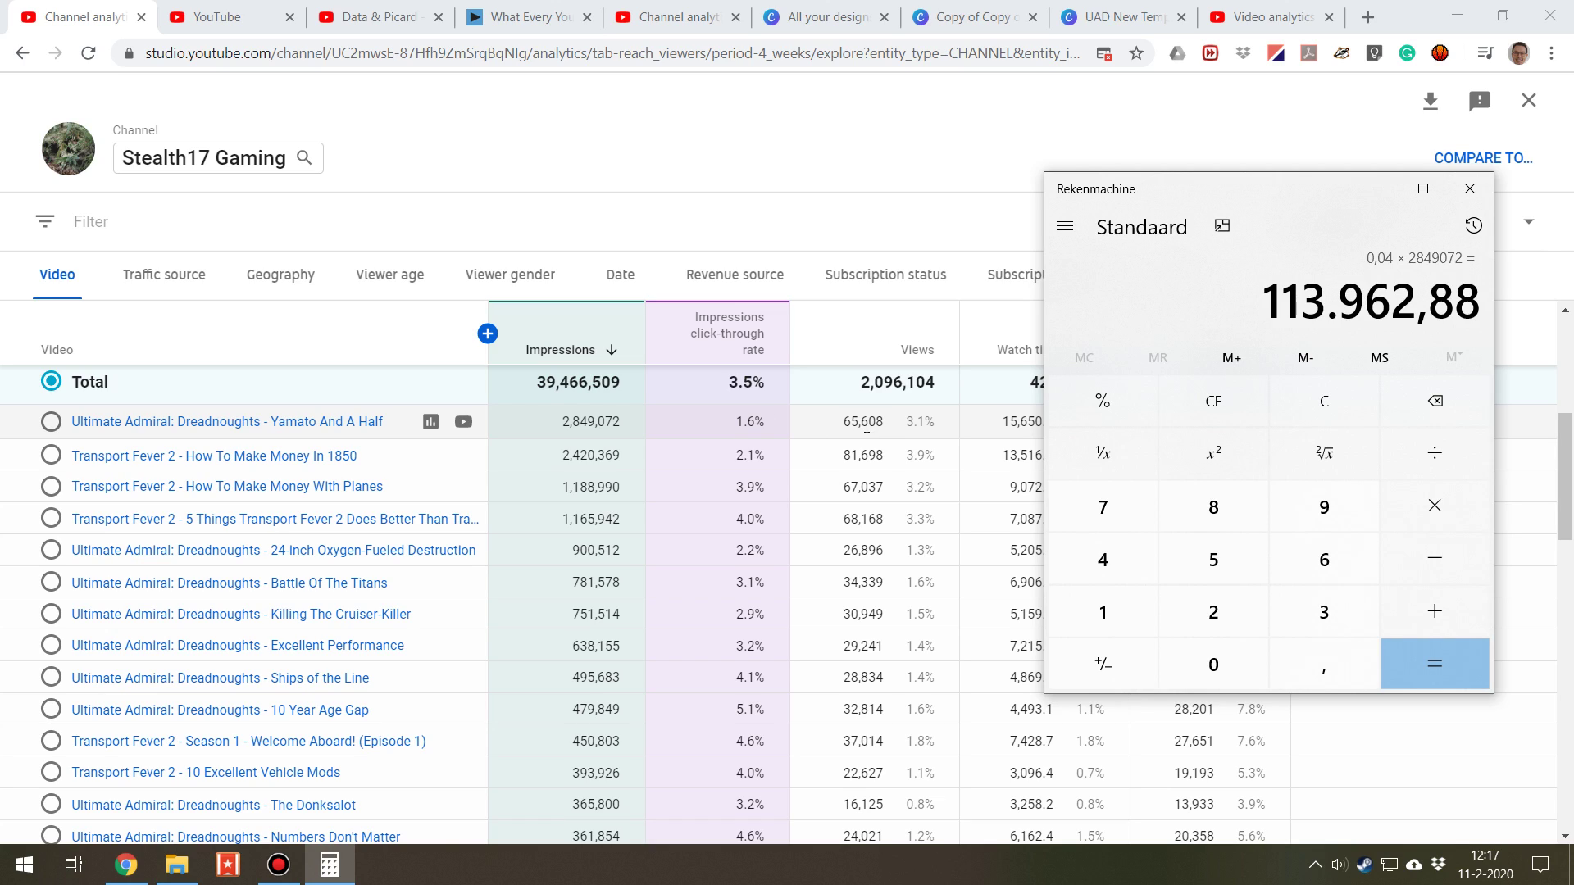
- Calculate 0.016 × 2849072 for Yamato And A Half, compare the result with the video's views, and close the calculator
click(1293, 401)
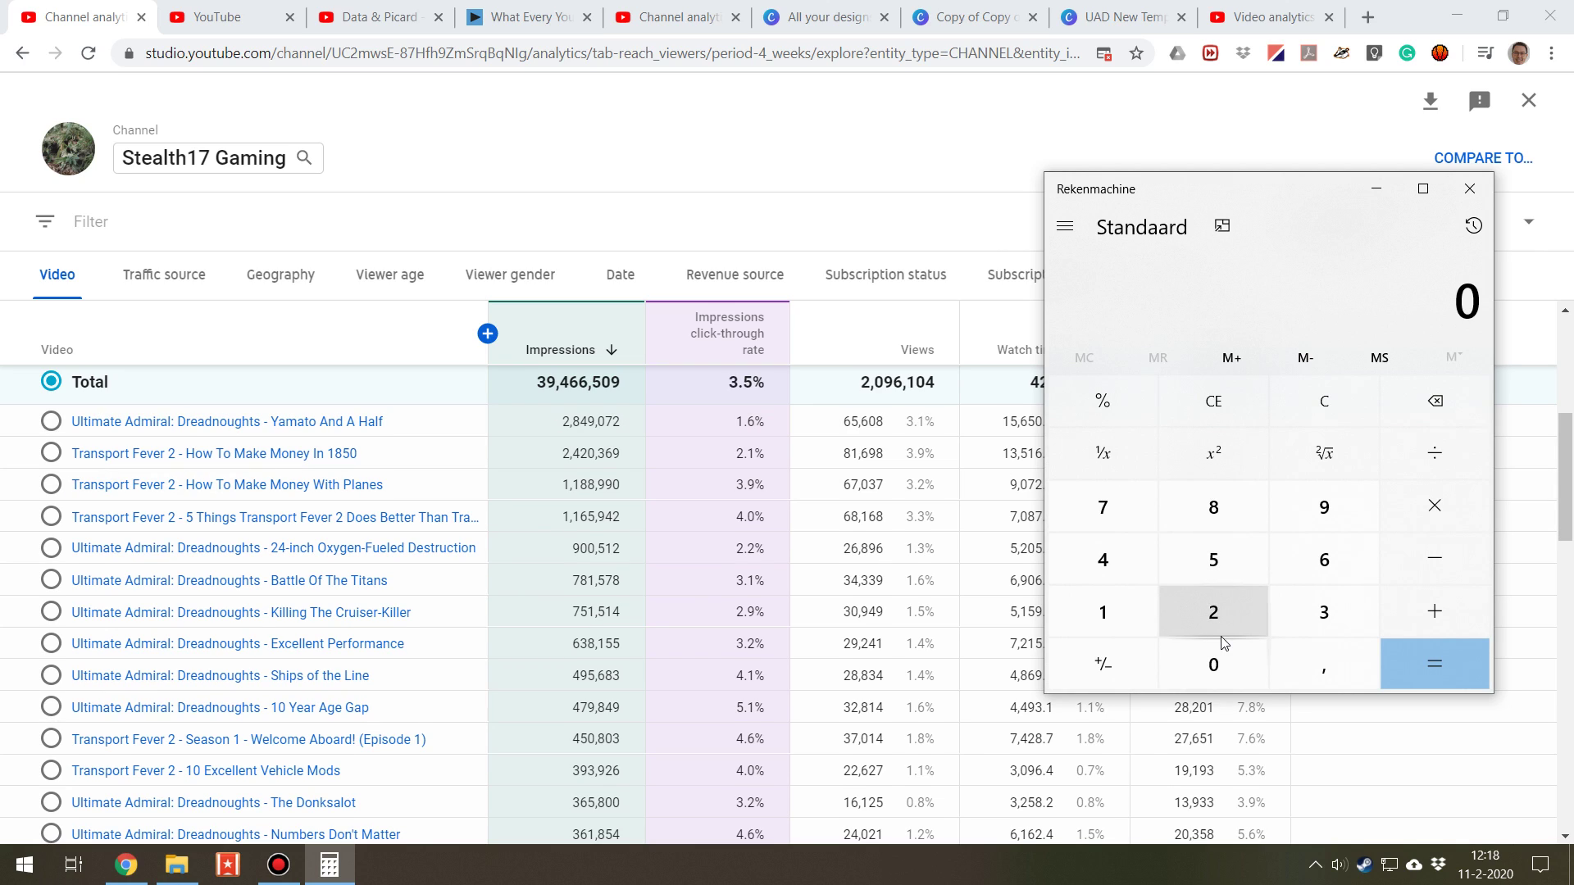
click(1313, 665)
click(1213, 663)
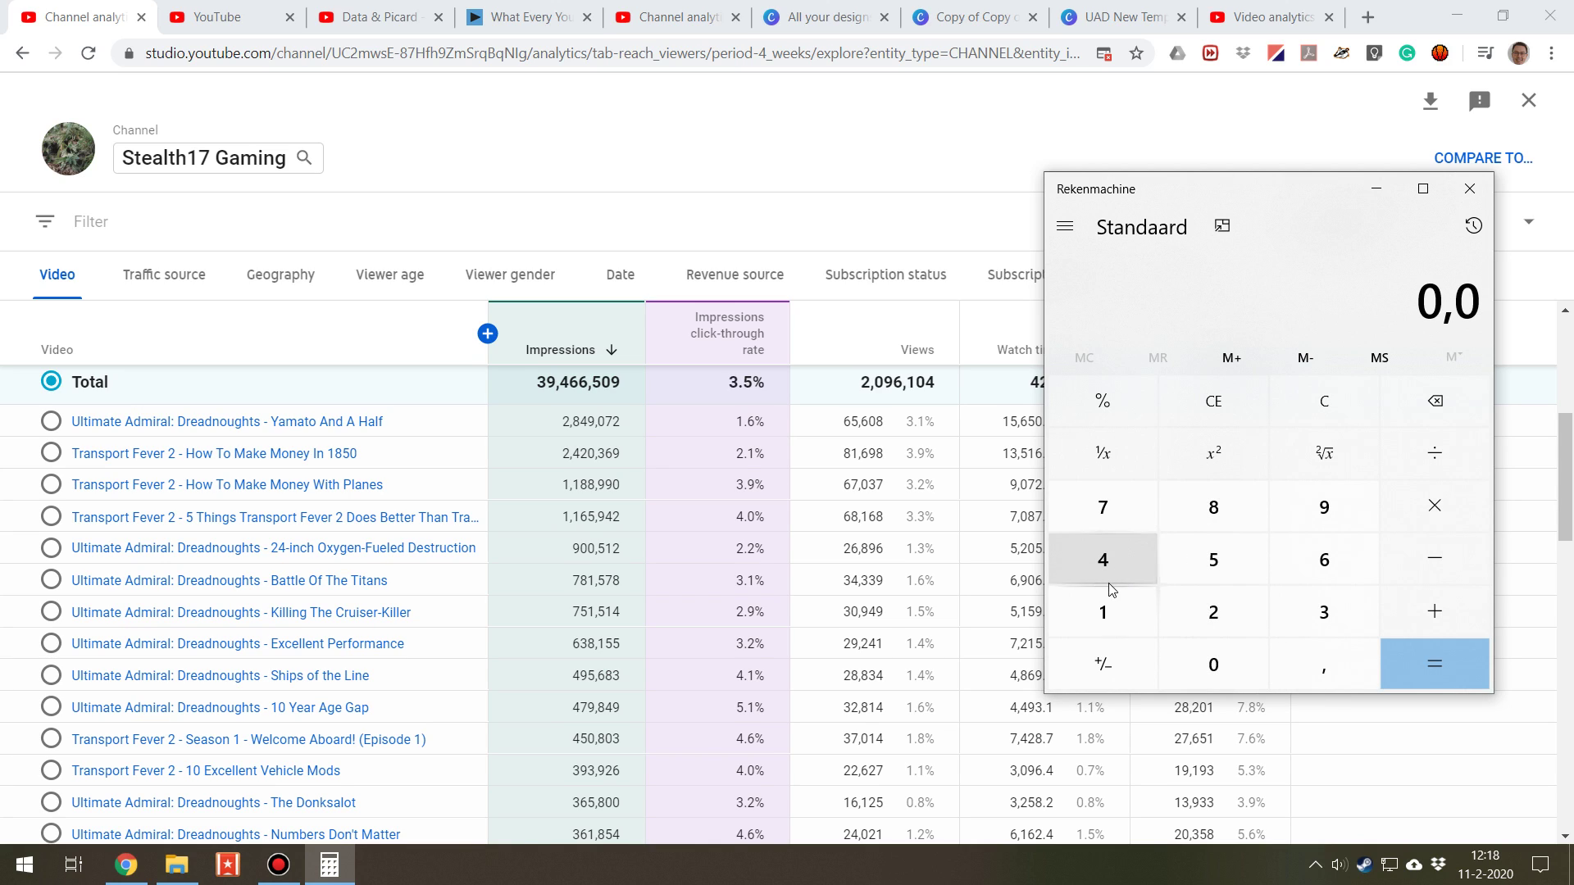
click(1123, 611)
click(1324, 560)
click(1435, 506)
click(1220, 613)
click(1213, 510)
click(1103, 560)
click(1324, 507)
click(1214, 664)
click(1119, 509)
click(1214, 612)
click(1435, 664)
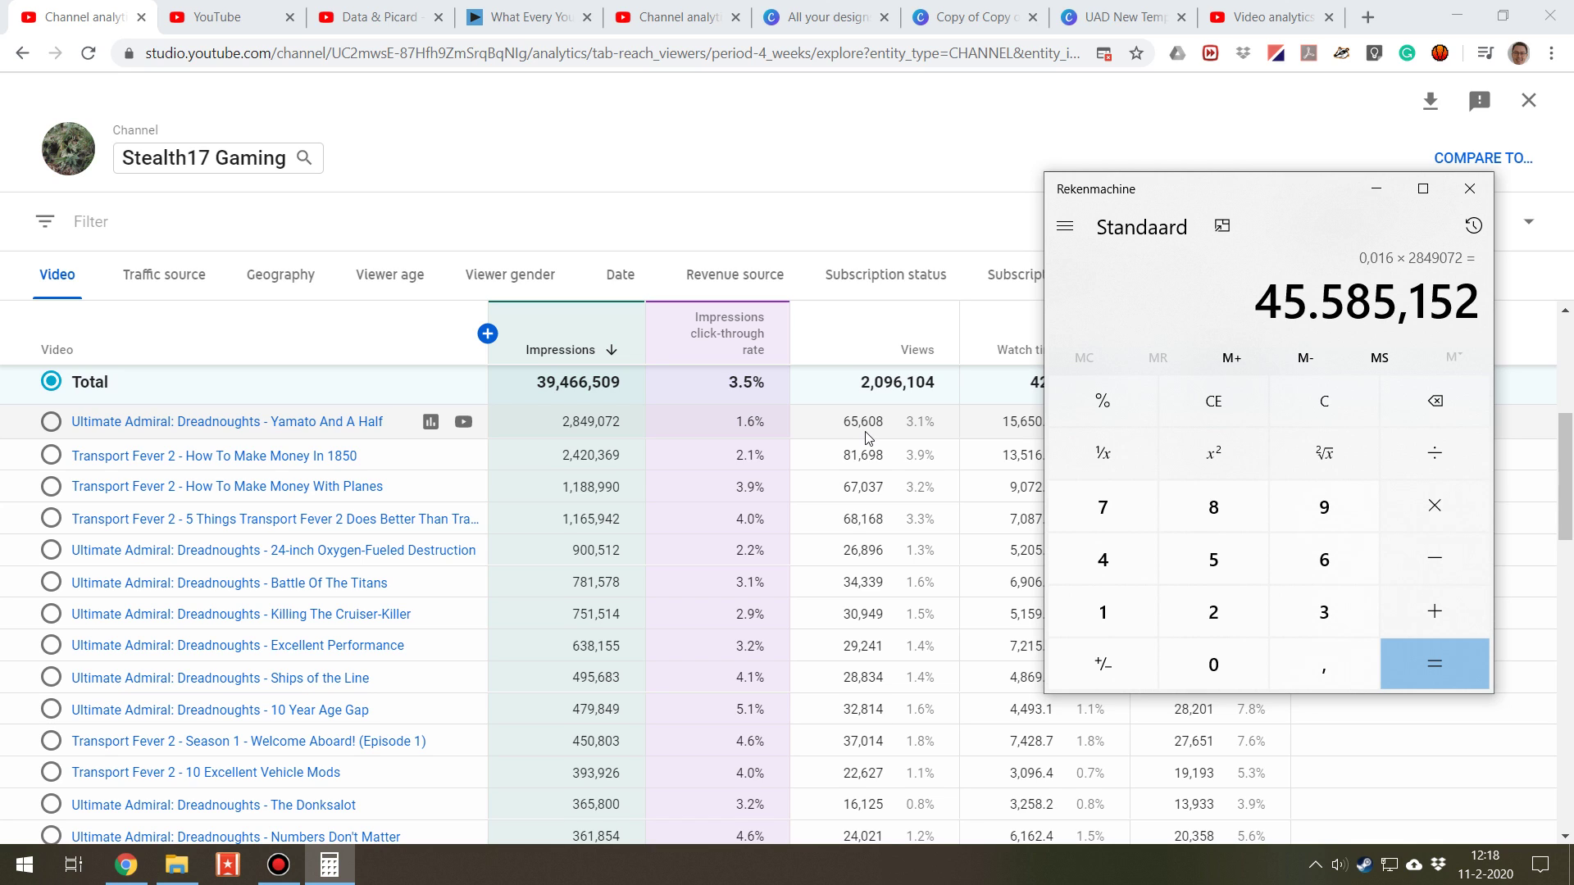
drag(1297, 187, 290, 237)
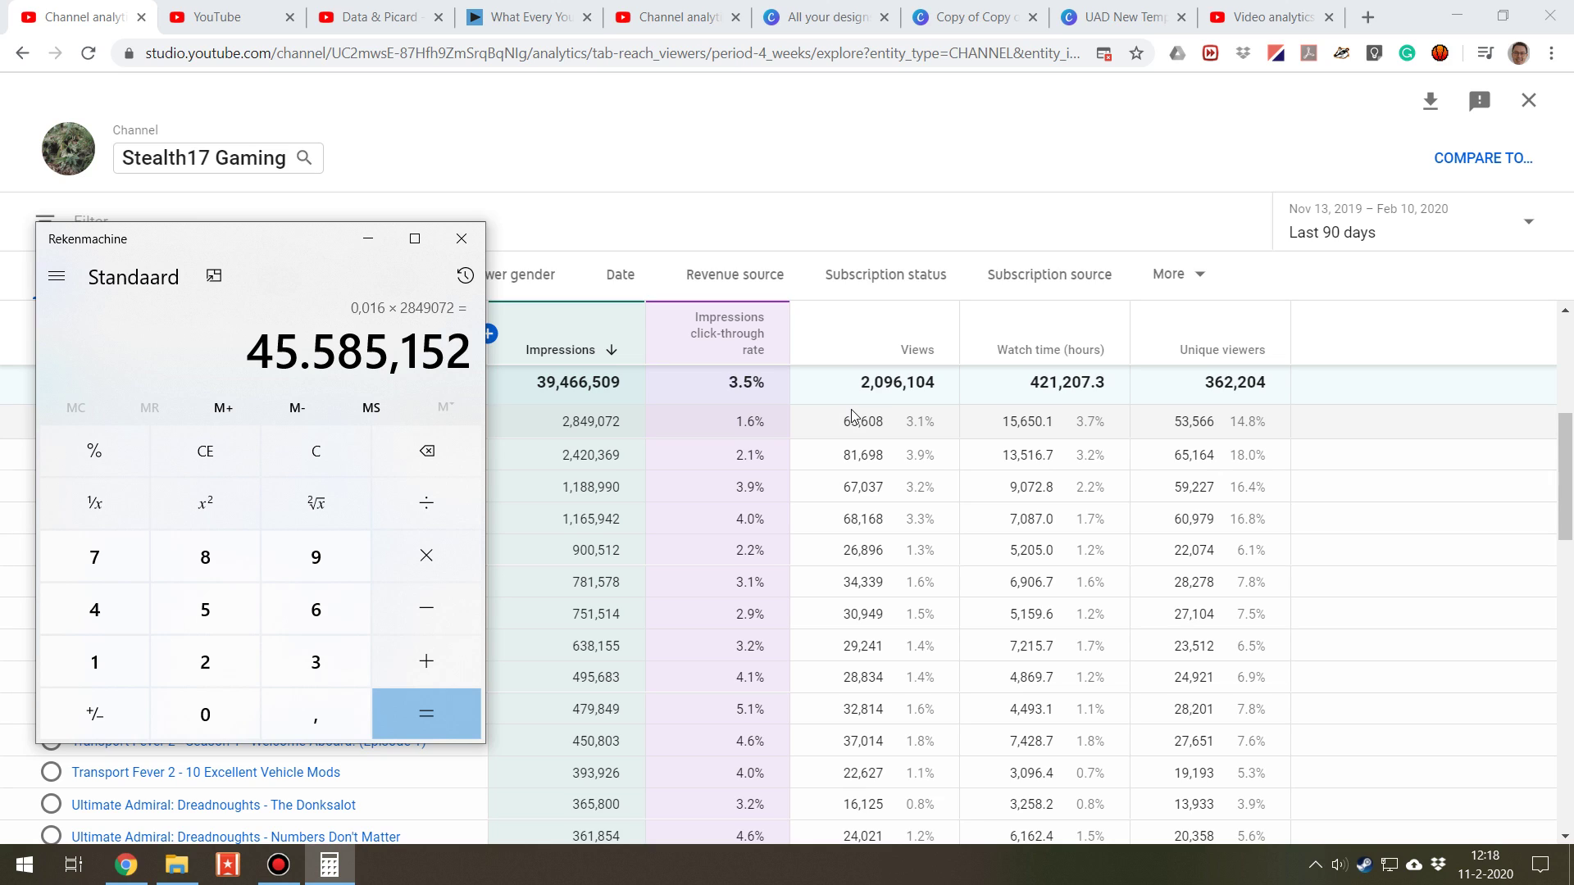
click(461, 239)
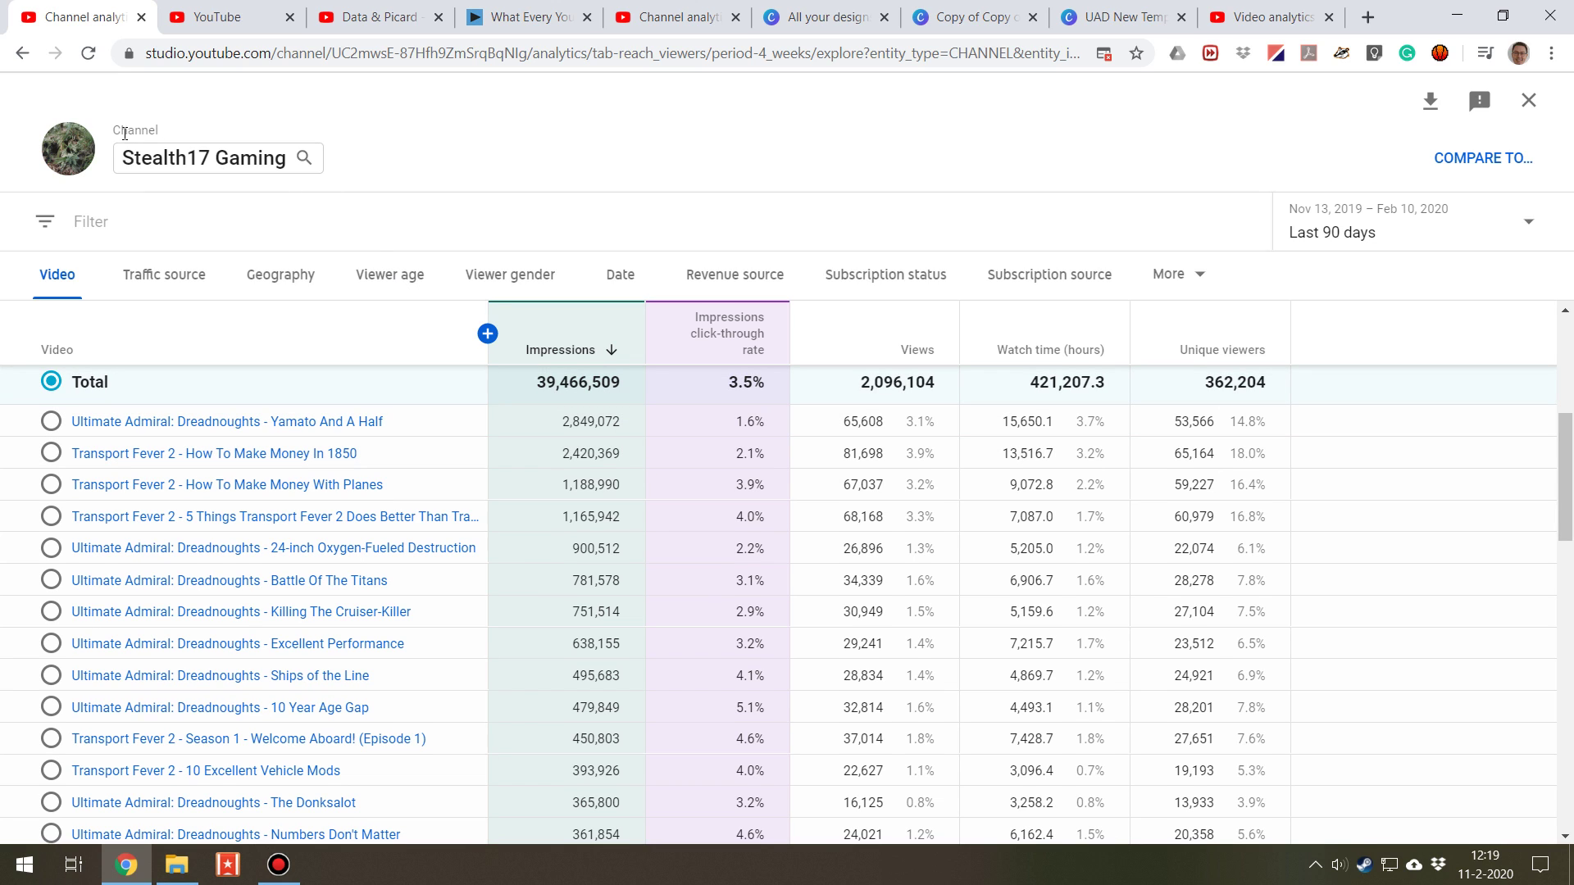
- Leave the channel's advanced analytics report and open the list of channel videos
click(215, 16)
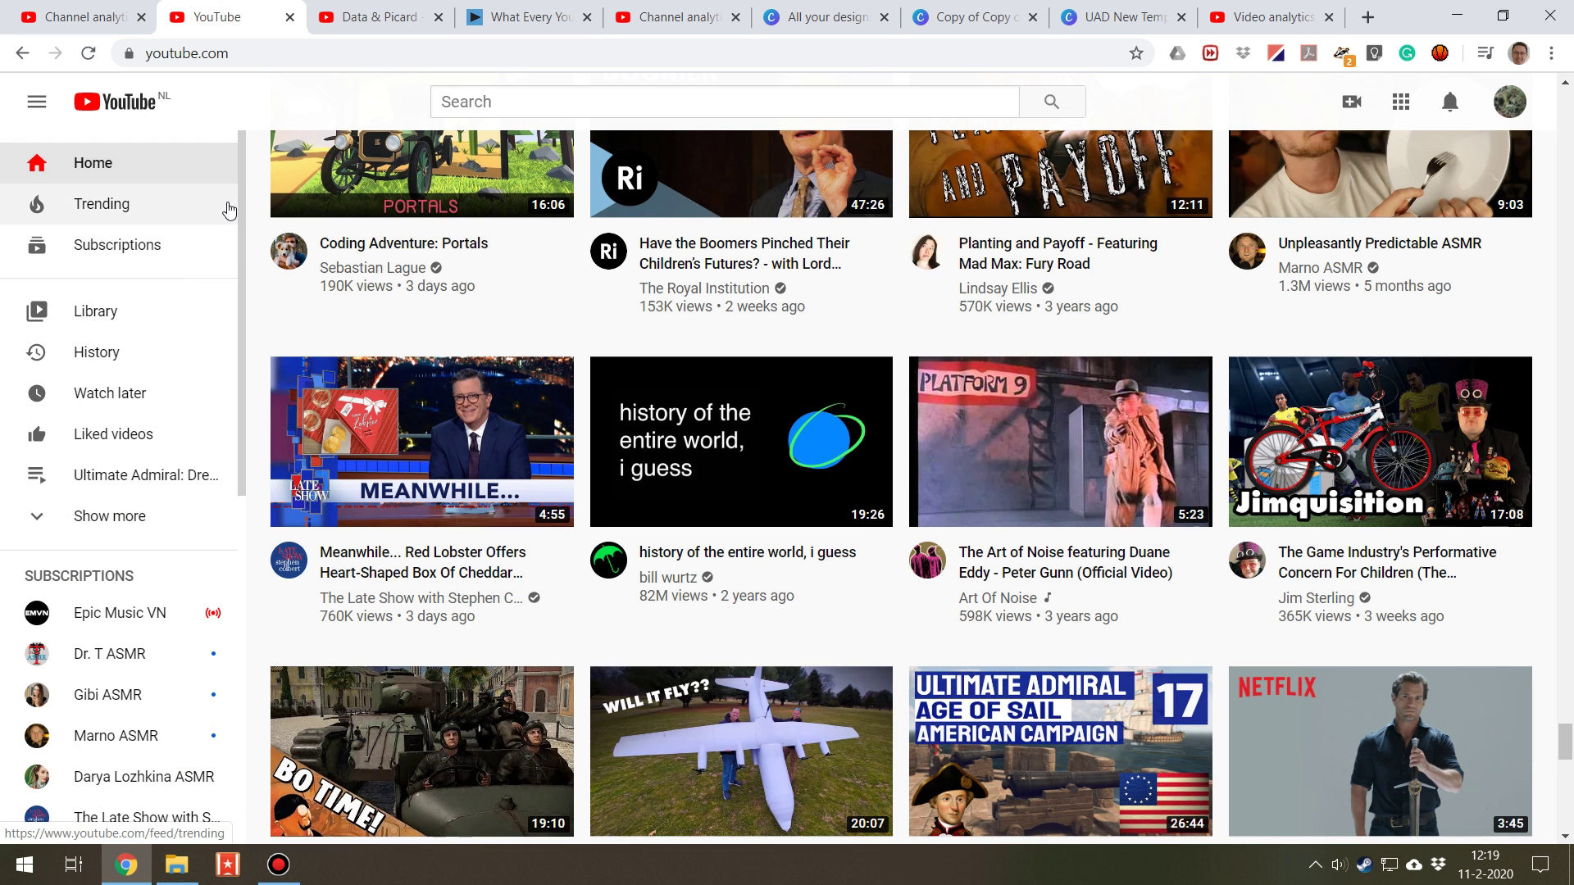
click(82, 16)
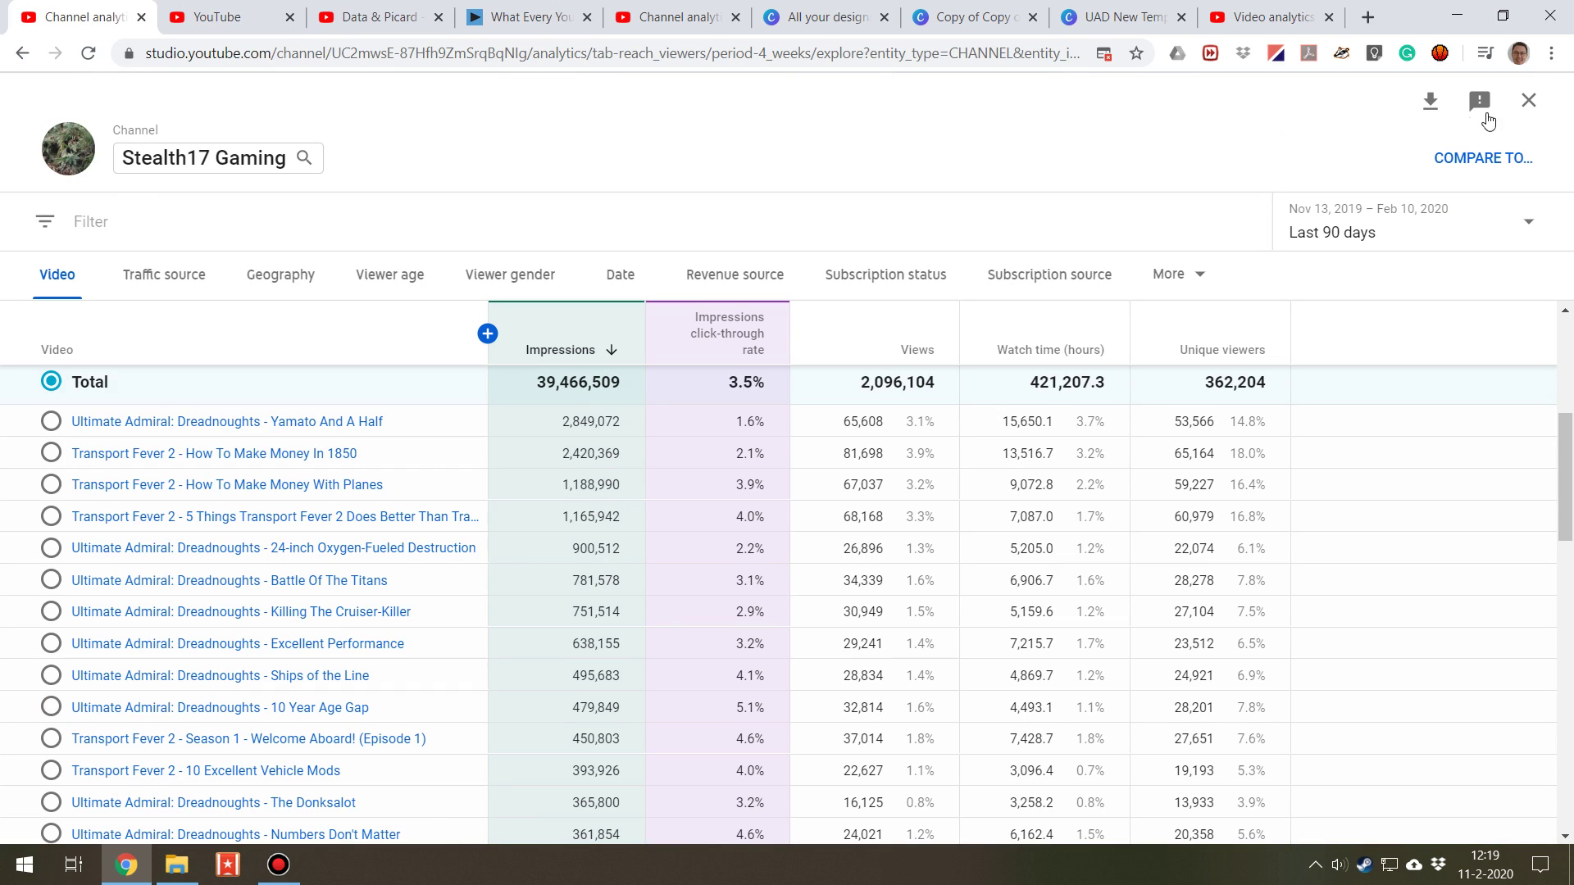
click(1529, 100)
click(140, 446)
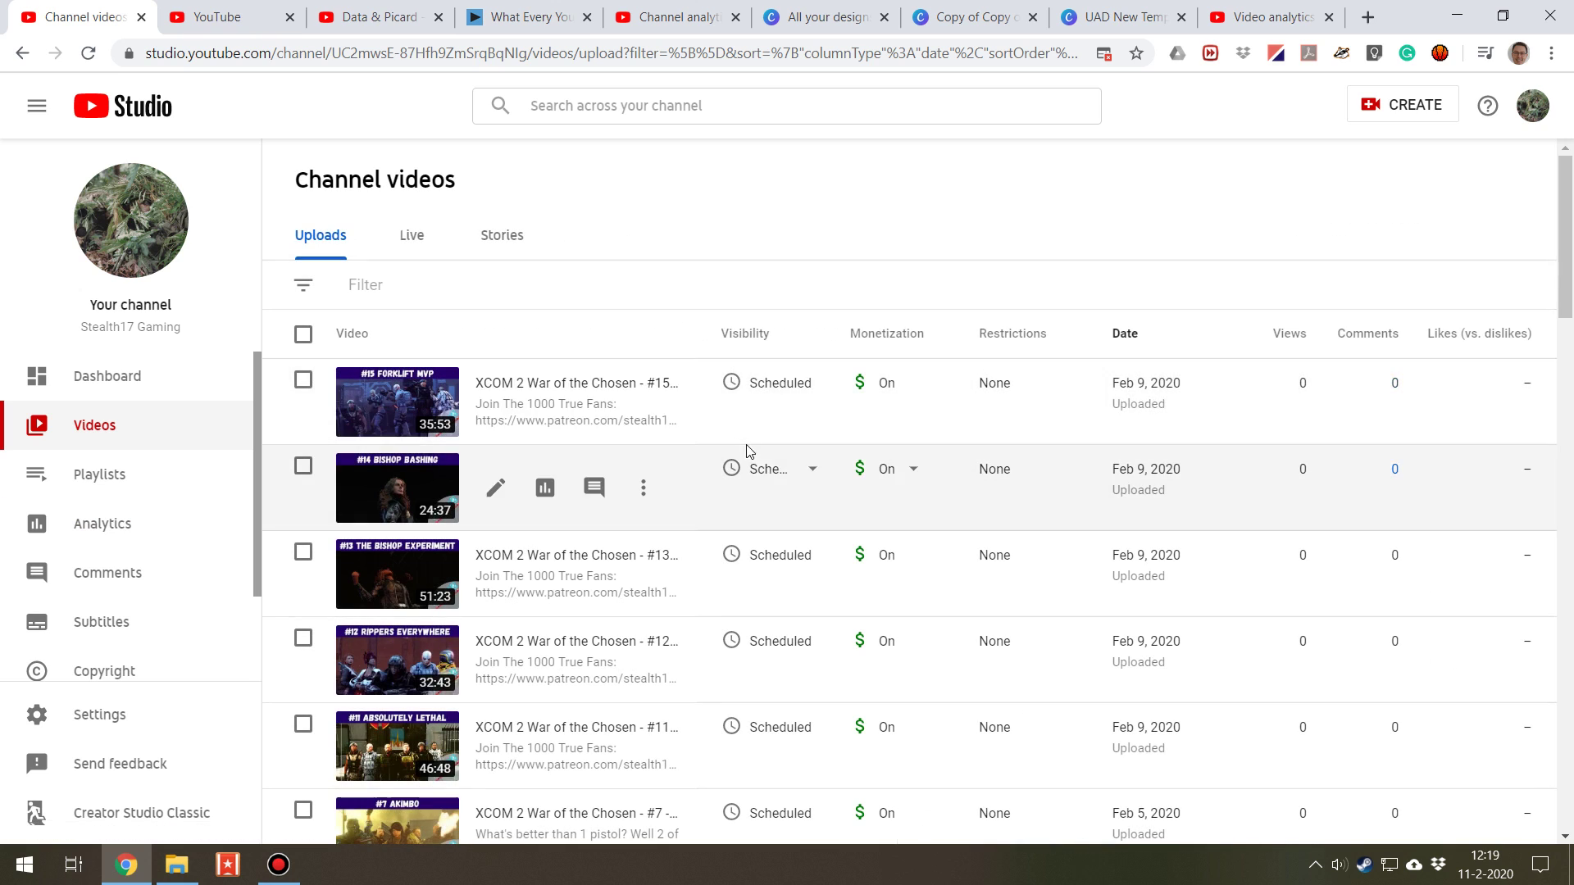
- Look through the first page of uploads for a recently published video
scroll(746, 451, down, 12)
scroll(741, 597, down, 15)
scroll(730, 606, up, 20)
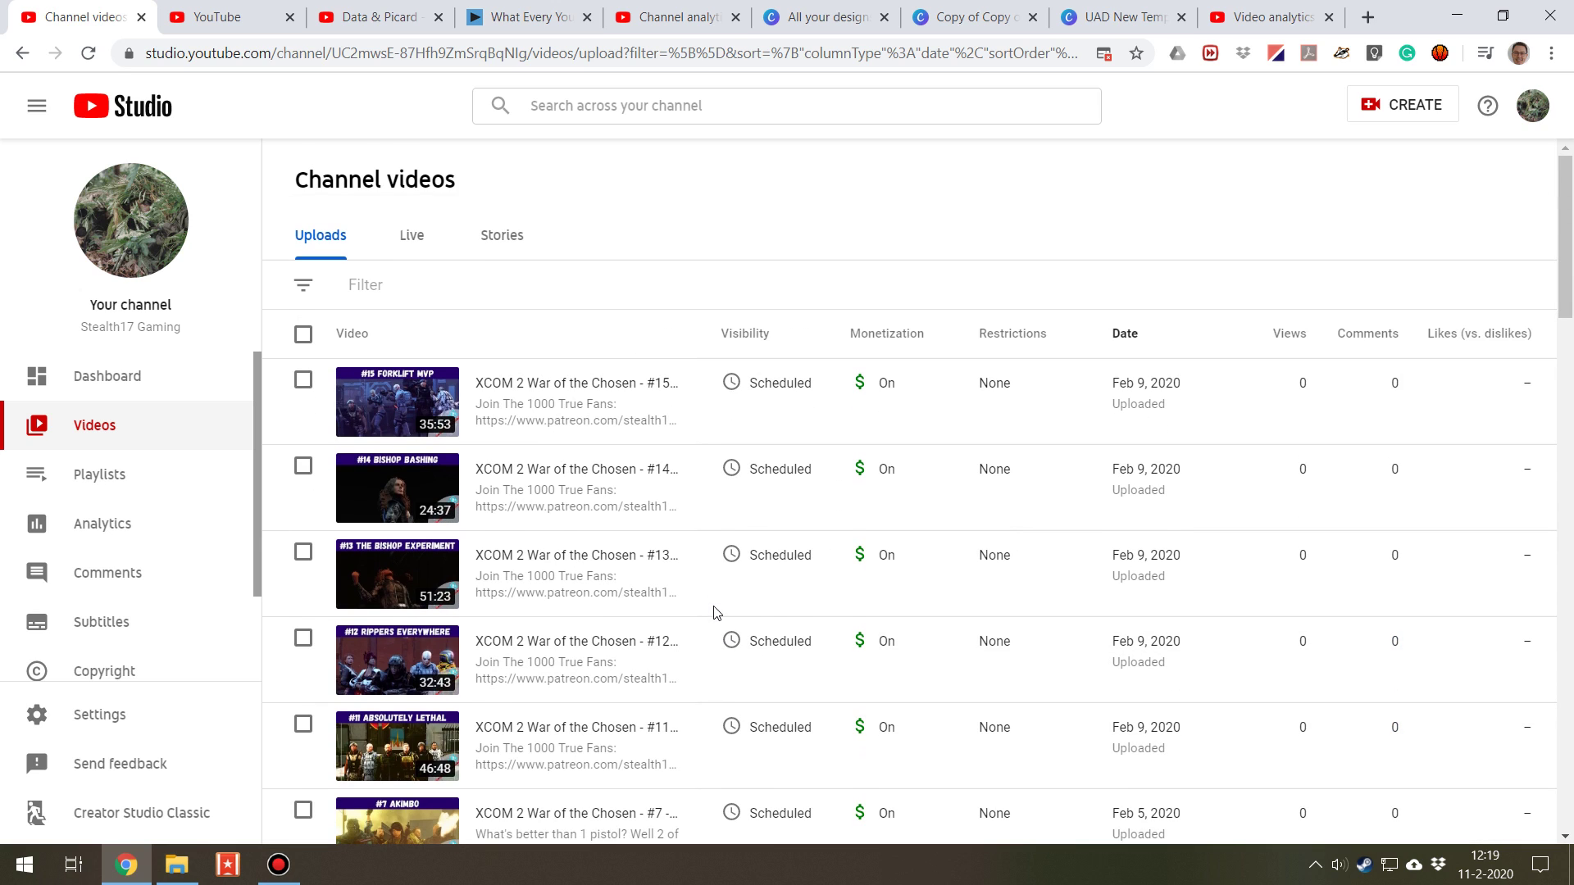
click(345, 251)
scroll(1129, 332, down, 2)
scroll(1164, 271, up, 2)
middle_click(1196, 224)
scroll(906, 361, down, 6)
scroll(611, 496, down, 15)
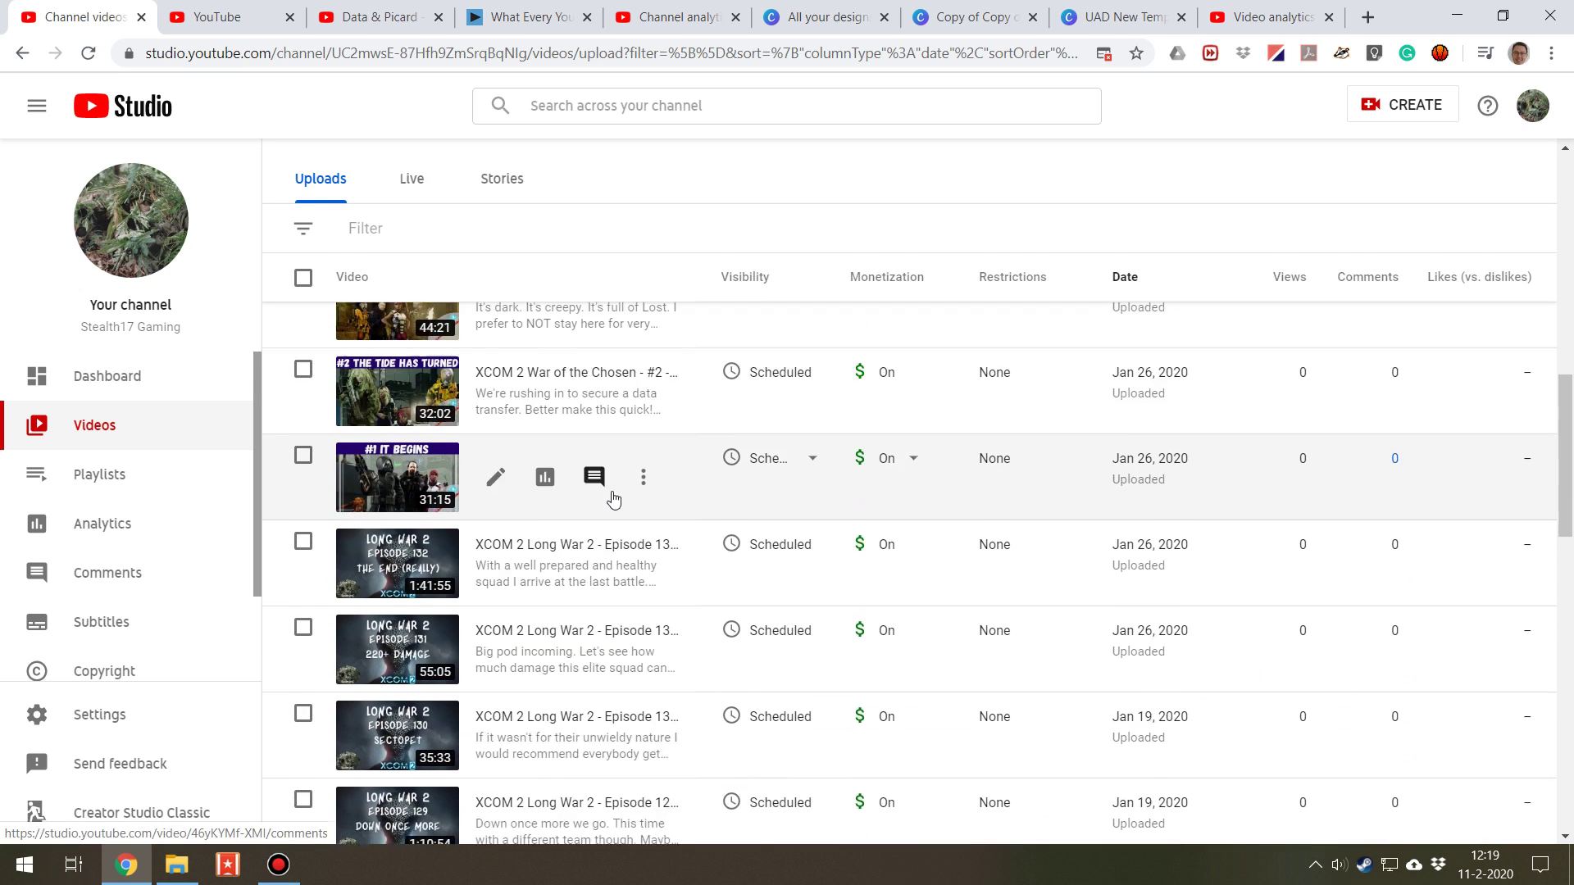
scroll(893, 619, down, 3)
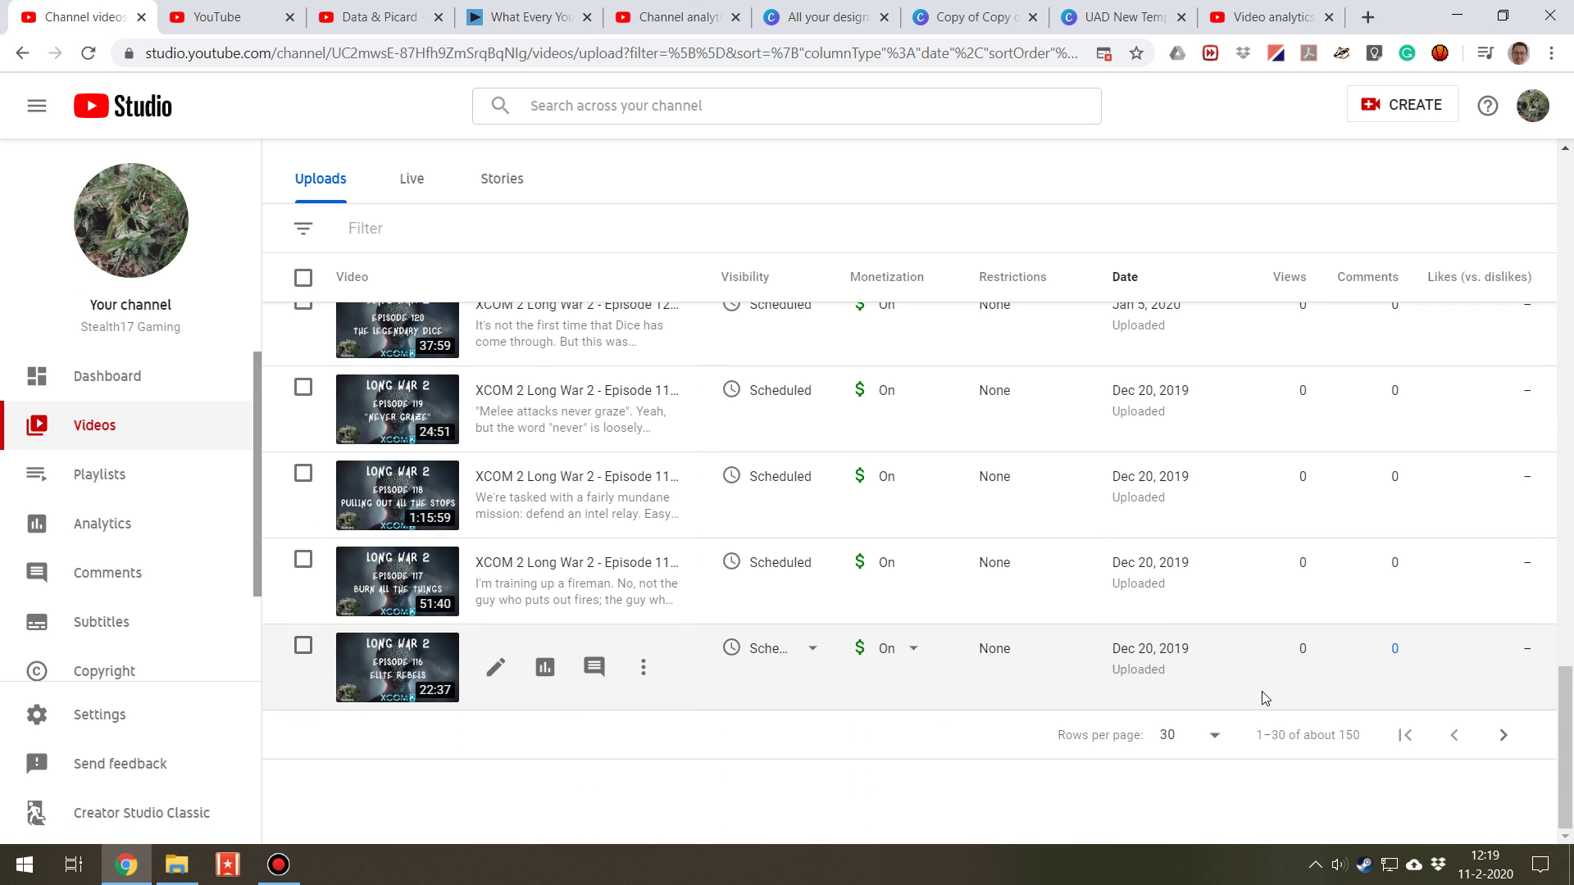
- Go to the next page of uploads and open the analytics of the Transport Fever 2 Industry Expanded Mod video in a new tab
click(1503, 735)
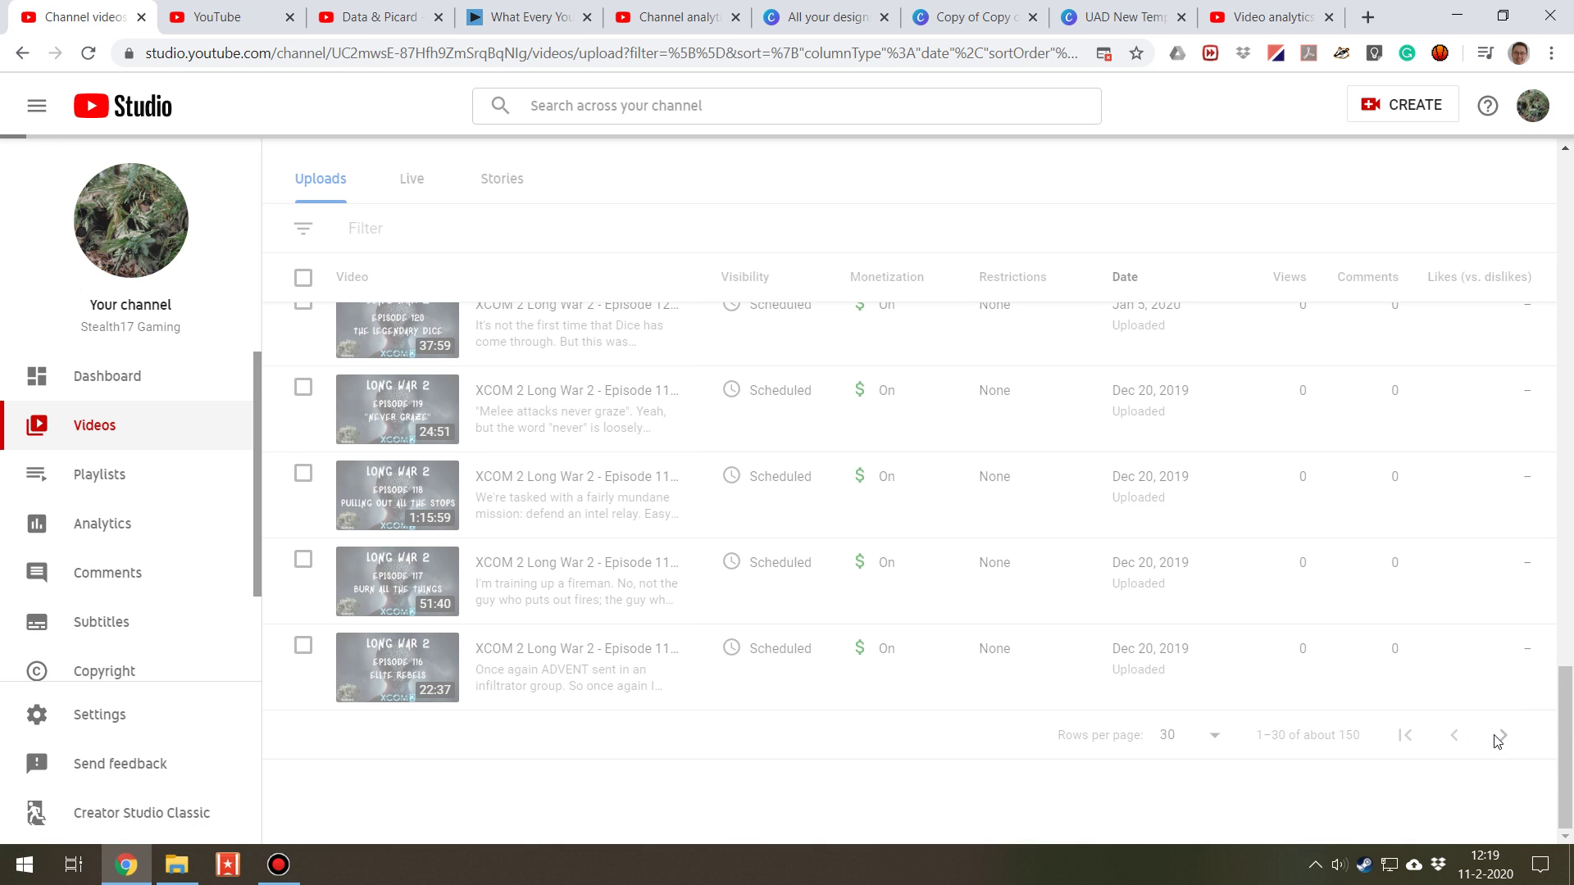
scroll(1479, 711, down, 10)
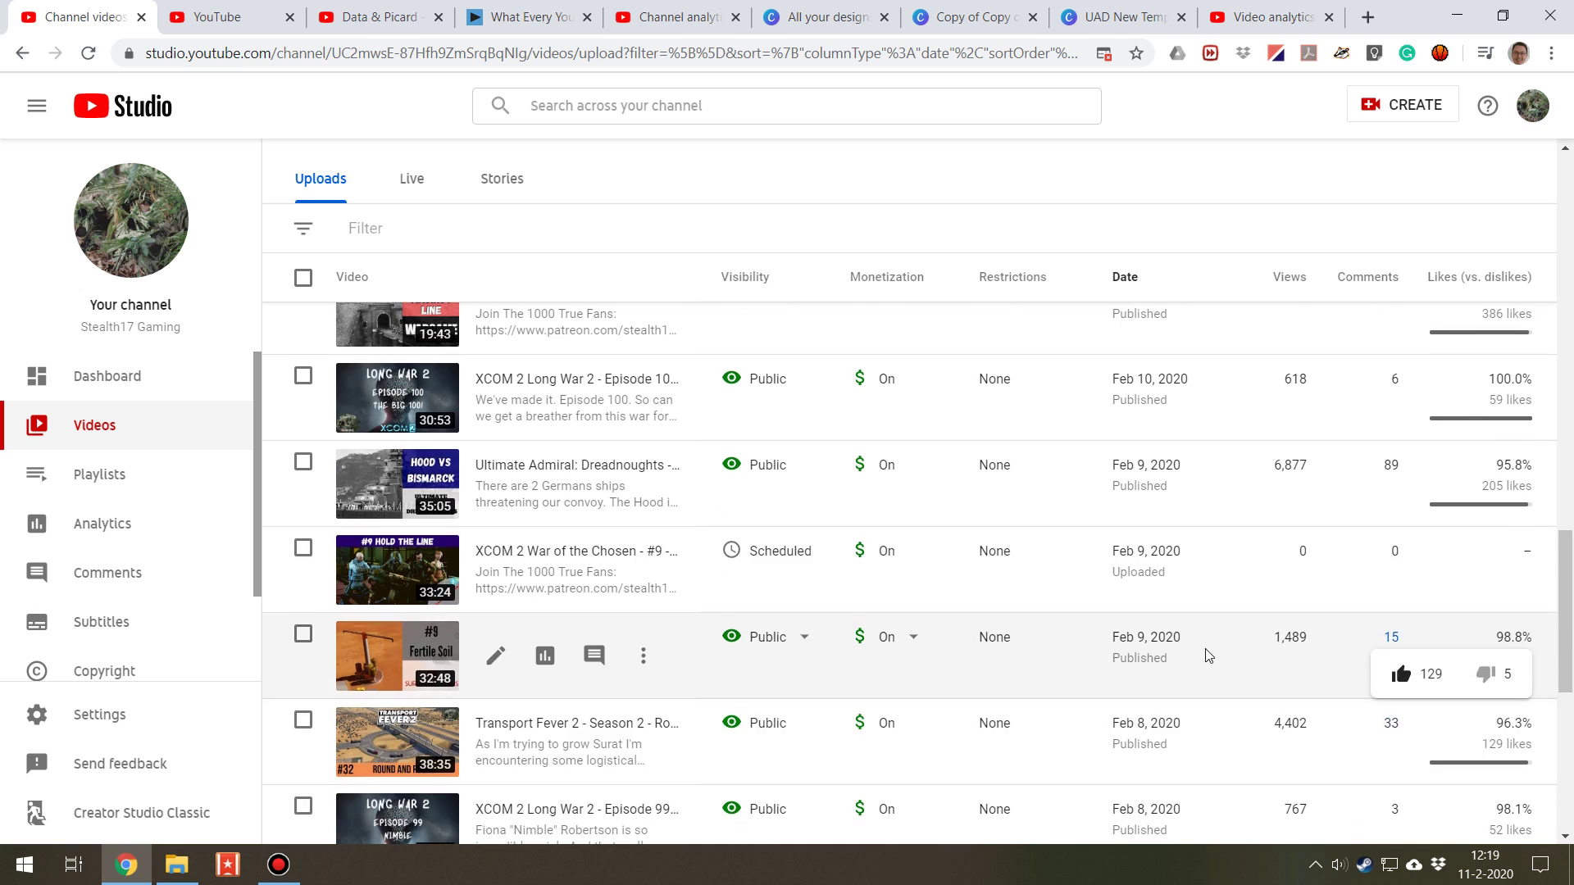
scroll(661, 532, up, 3)
scroll(662, 522, up, 1)
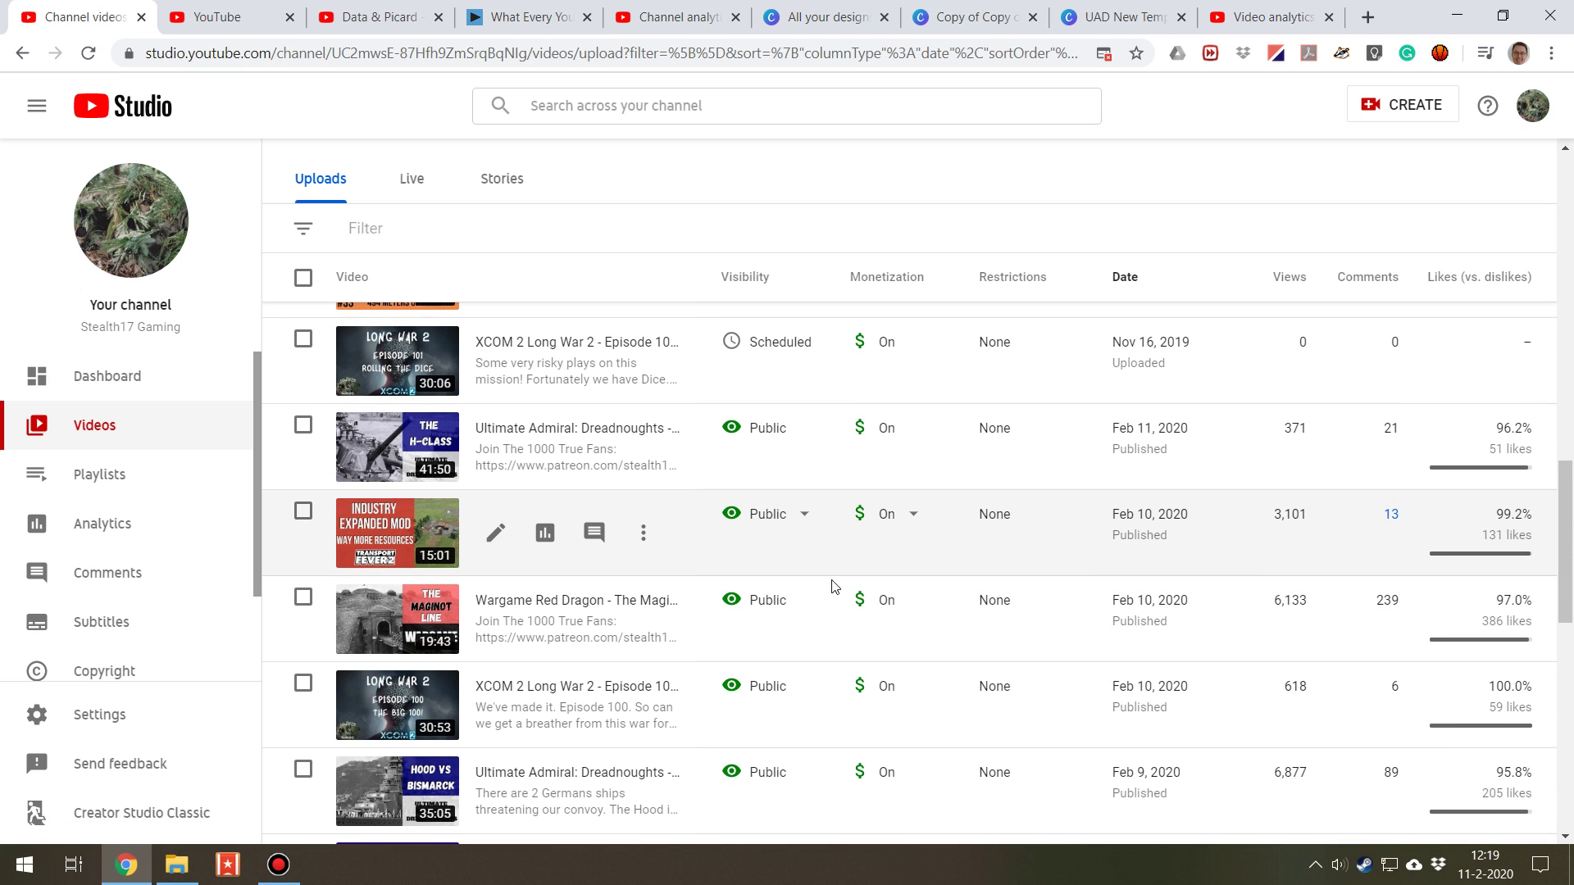
middle_click(554, 546)
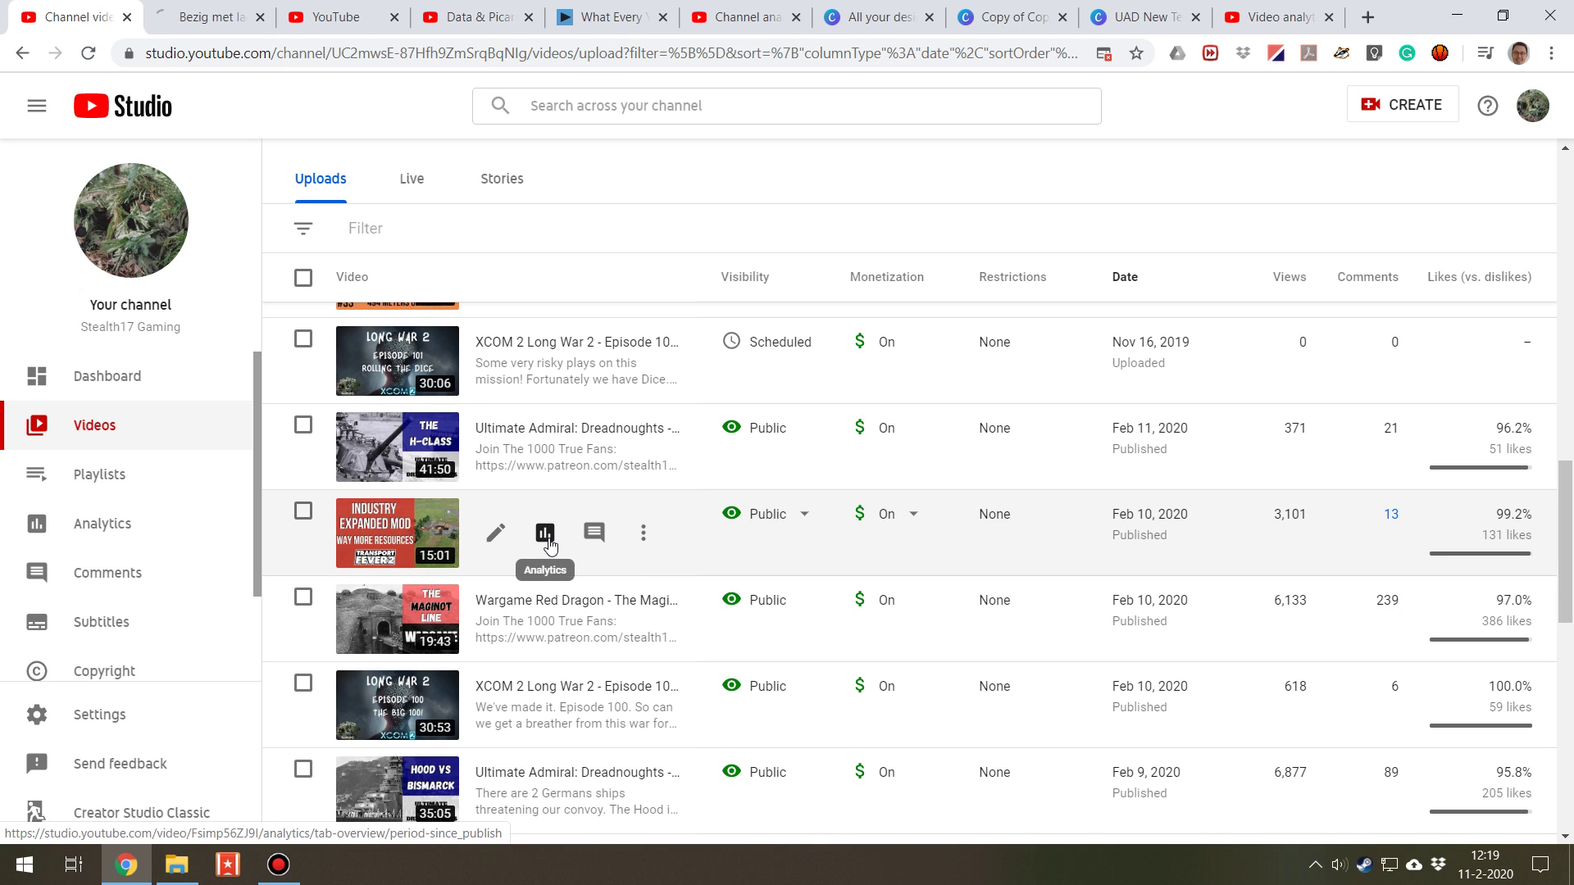
click(209, 16)
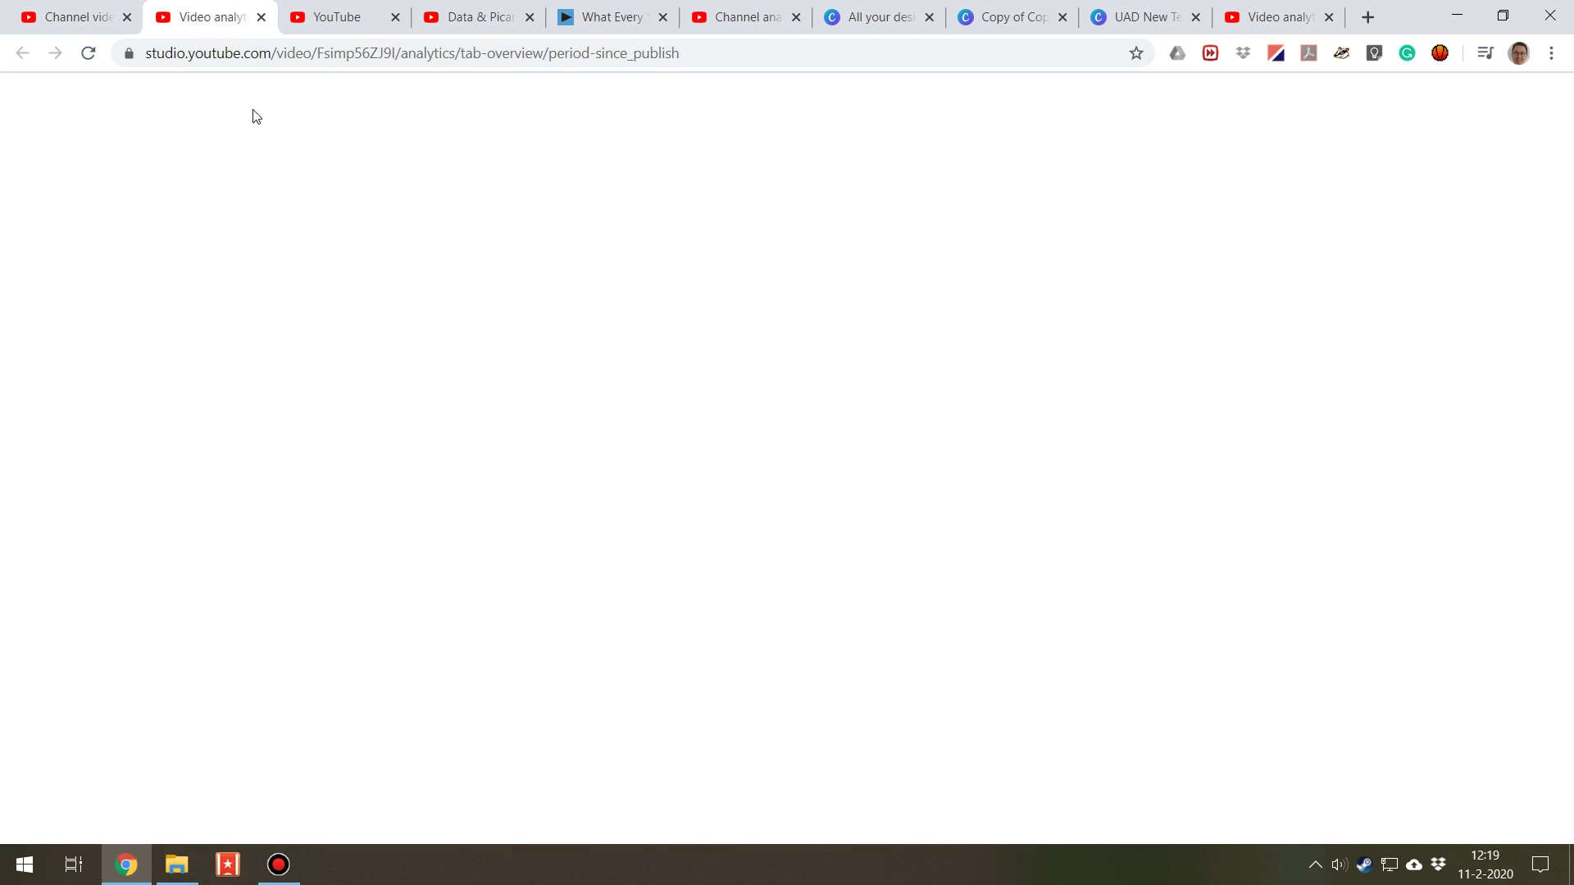
- View the reach data of the Industry Expanded Mod video and of the Wargame Red Dragon Maginot Line video, opening the latter's analytics in a new tab
click(417, 248)
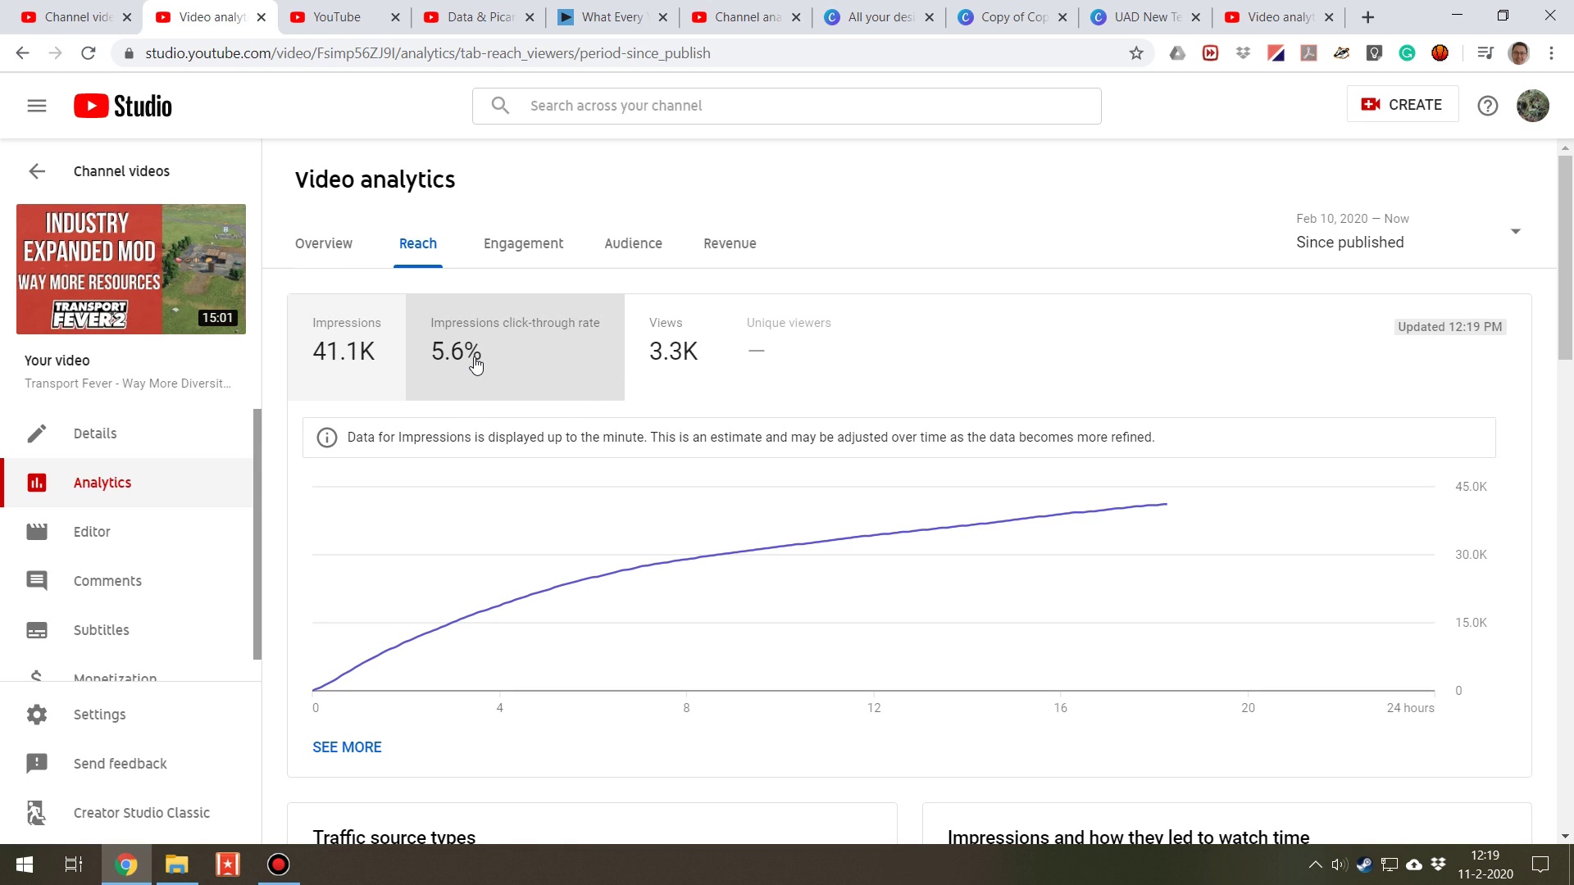
click(90, 18)
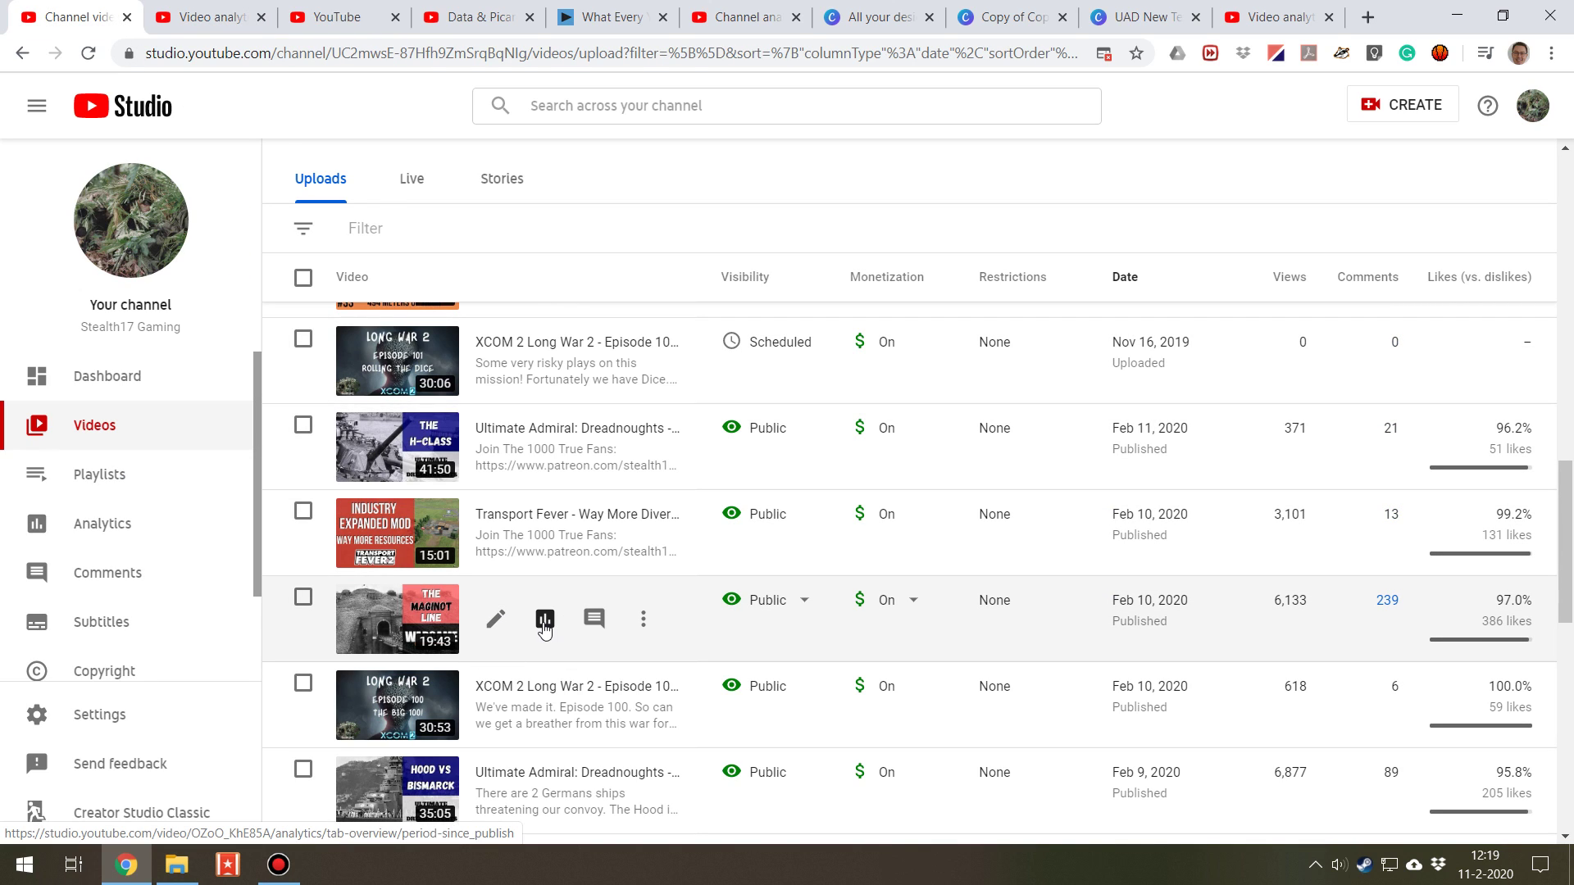
middle_click(545, 621)
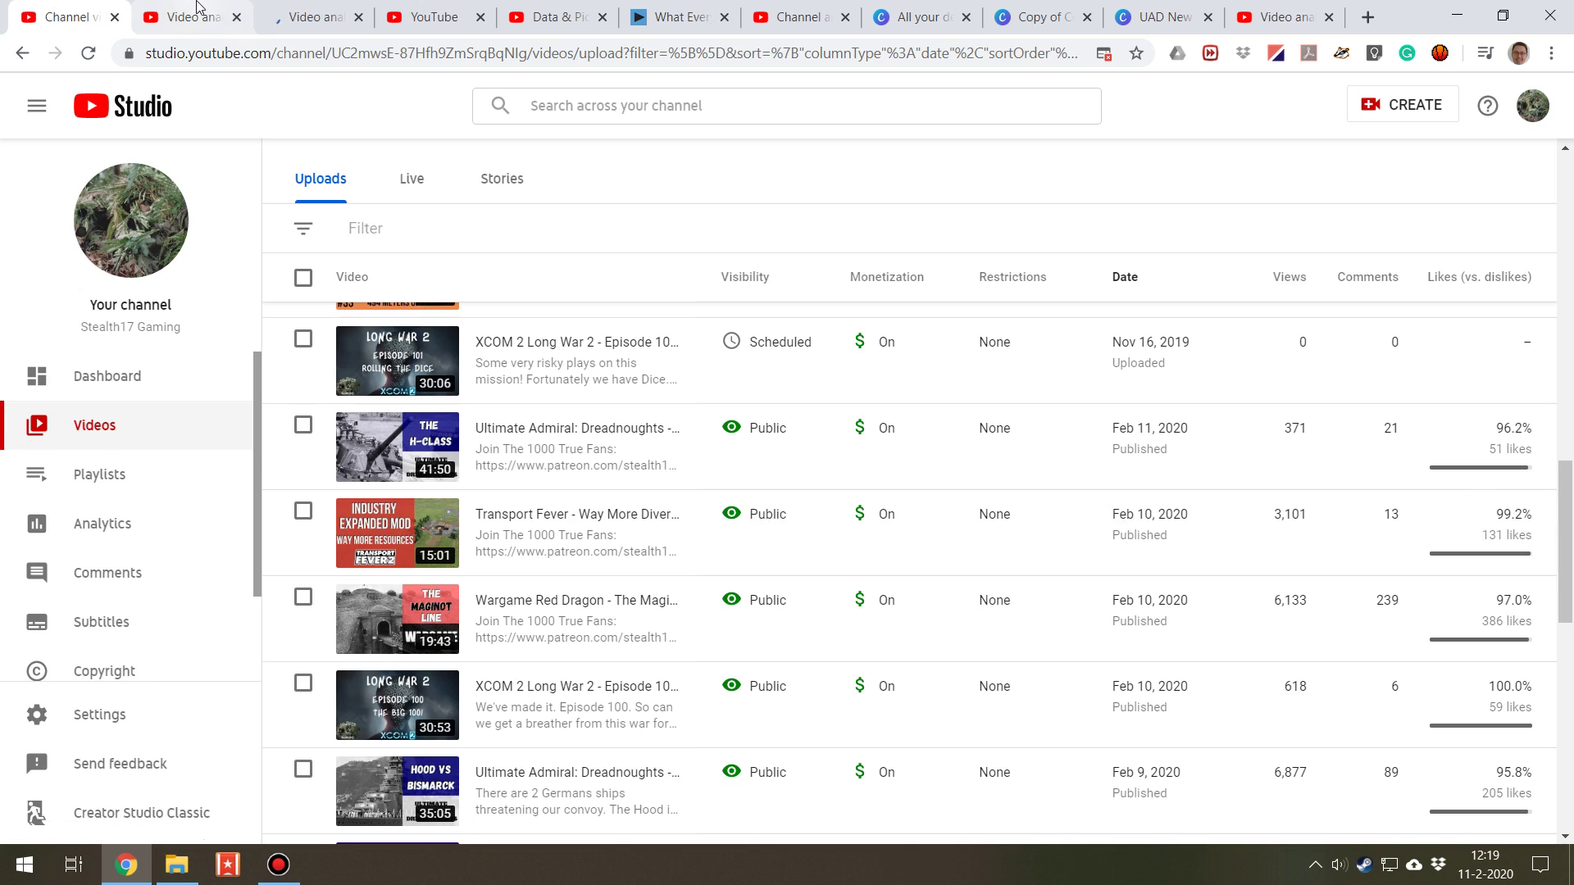
click(196, 7)
click(329, 10)
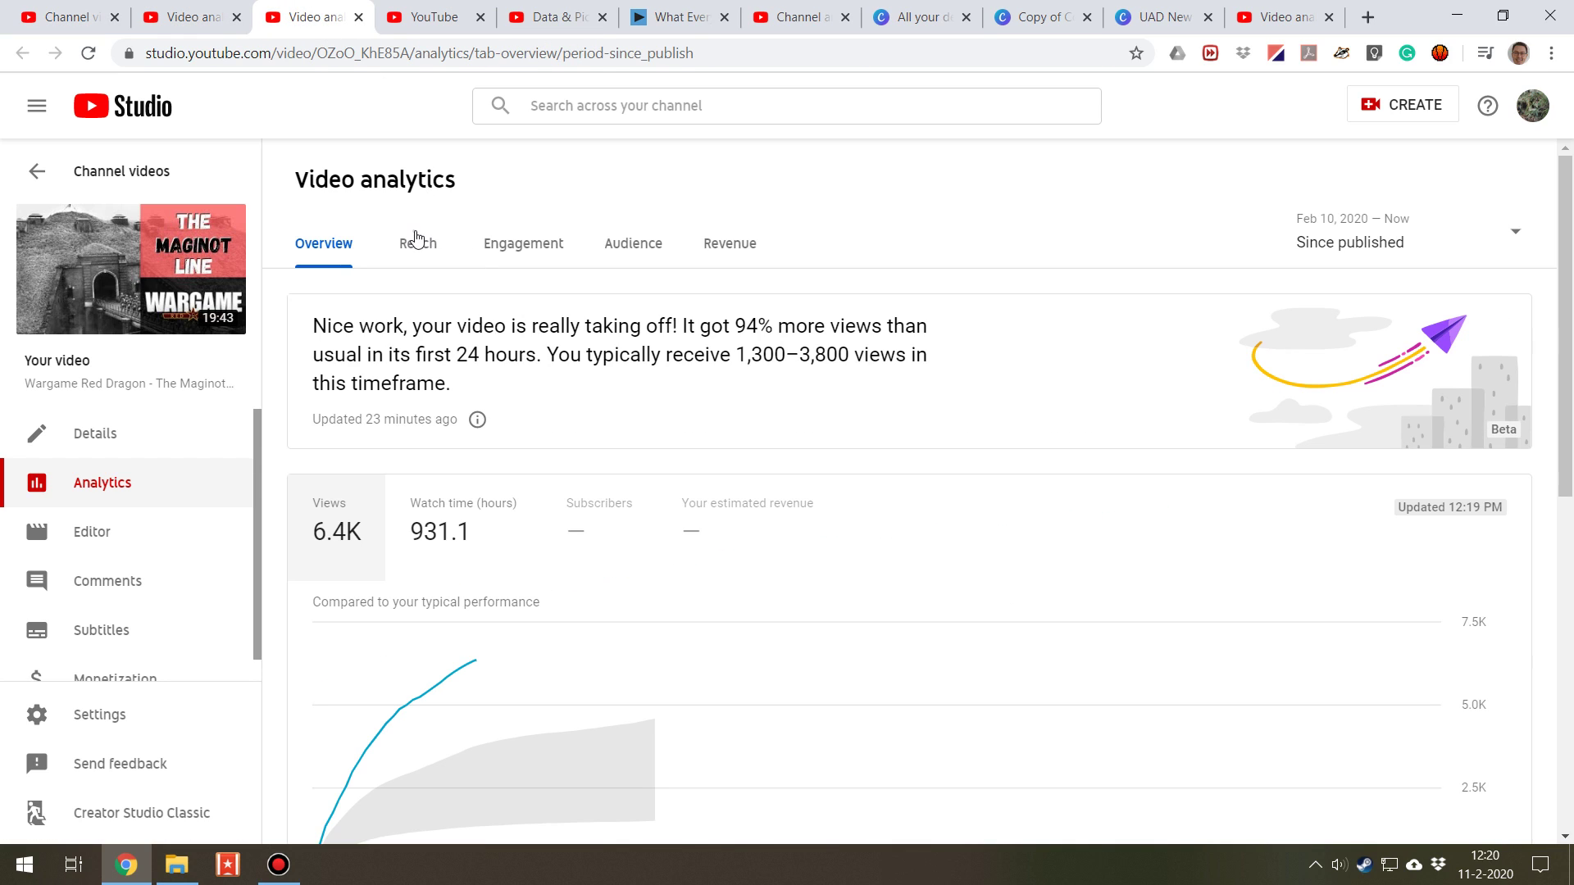
click(417, 241)
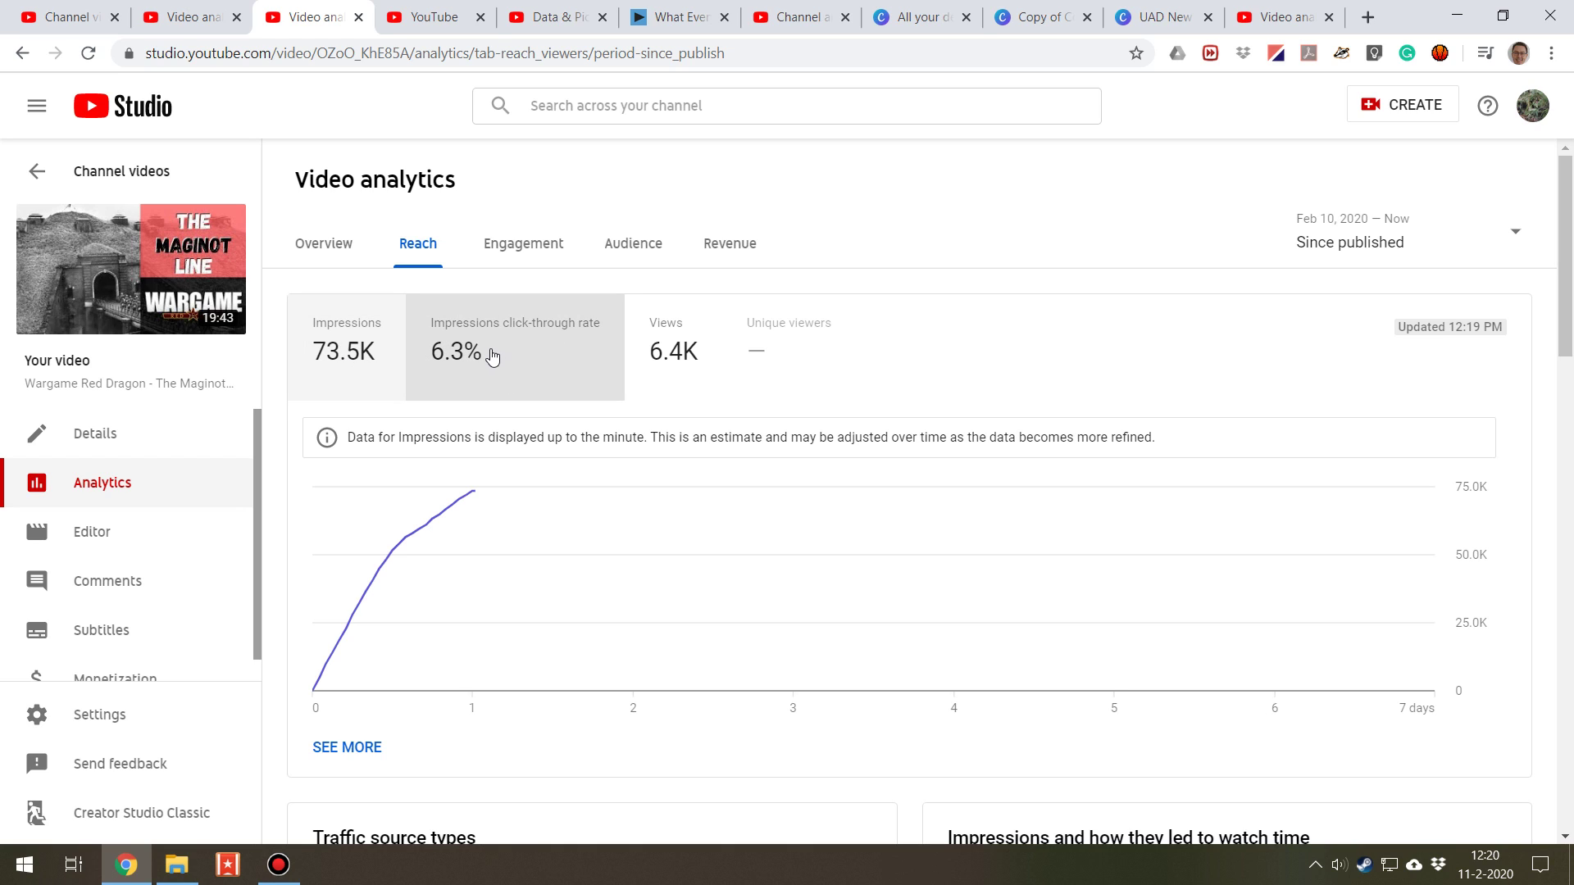
- Open the analytics of the Ultimate Admiral Hood vs Bismarck video from the uploads in a new tab and view its reach data
key(ctrl+1)
scroll(596, 628, down, 1)
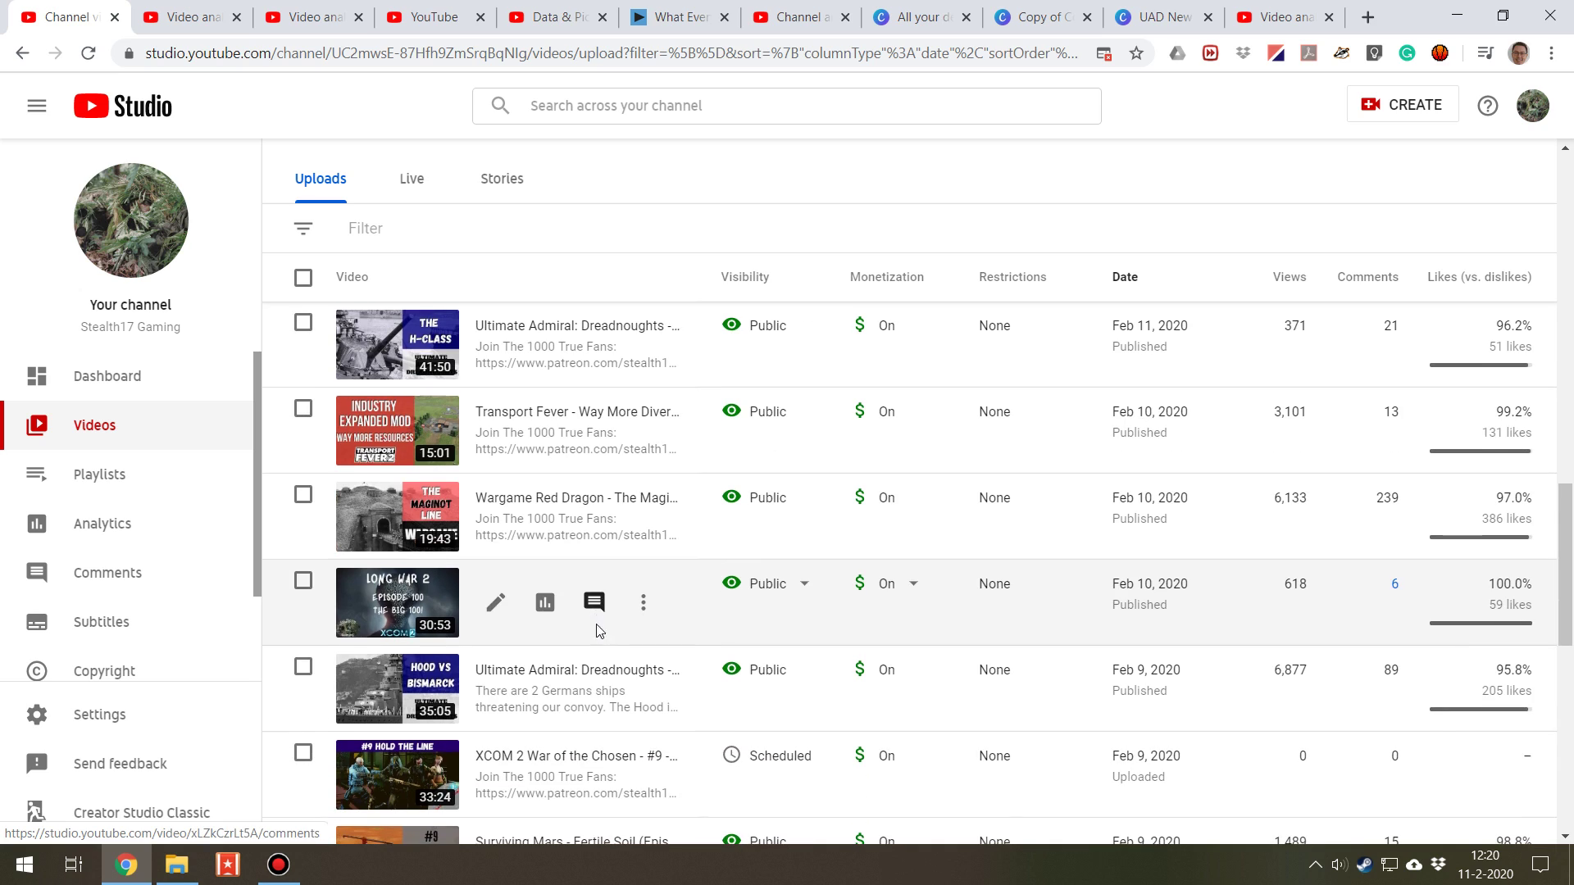
middle_click(546, 689)
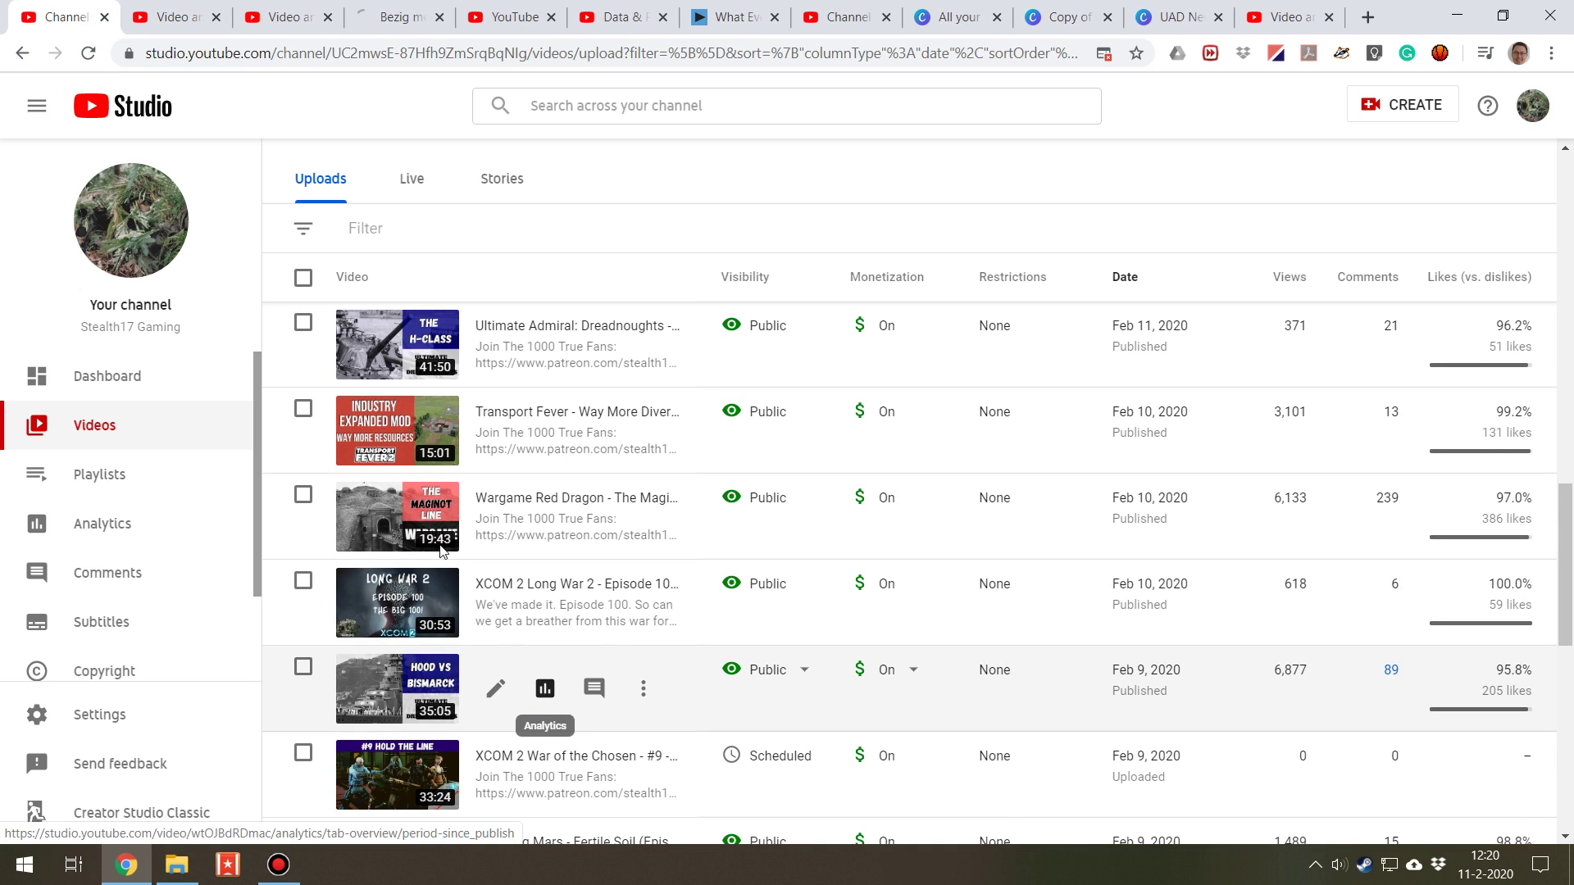
click(301, 8)
click(392, 9)
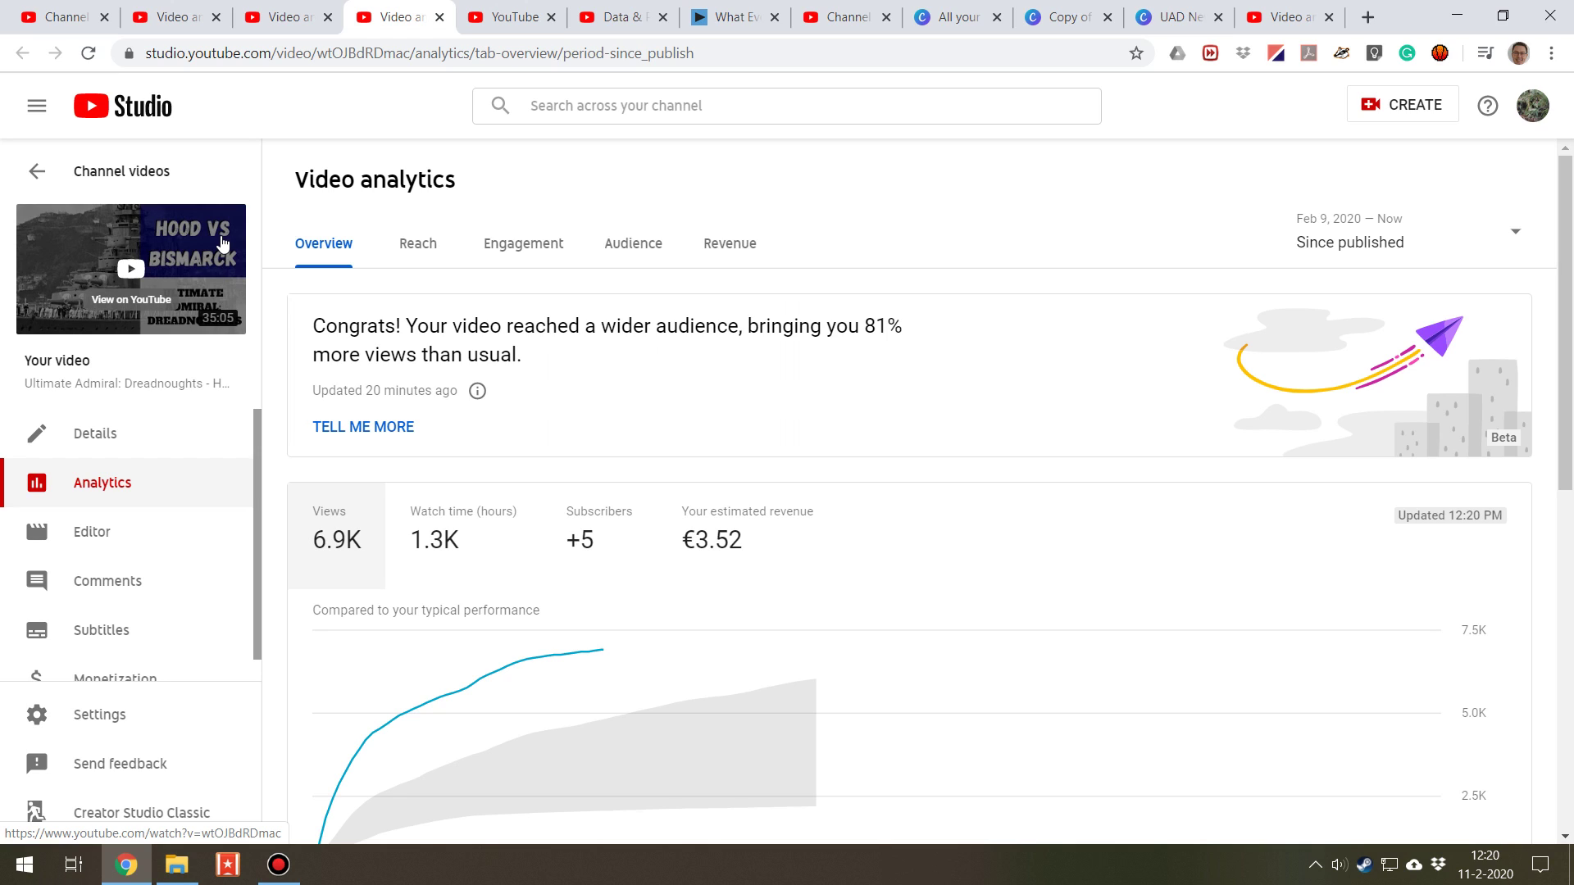
click(434, 244)
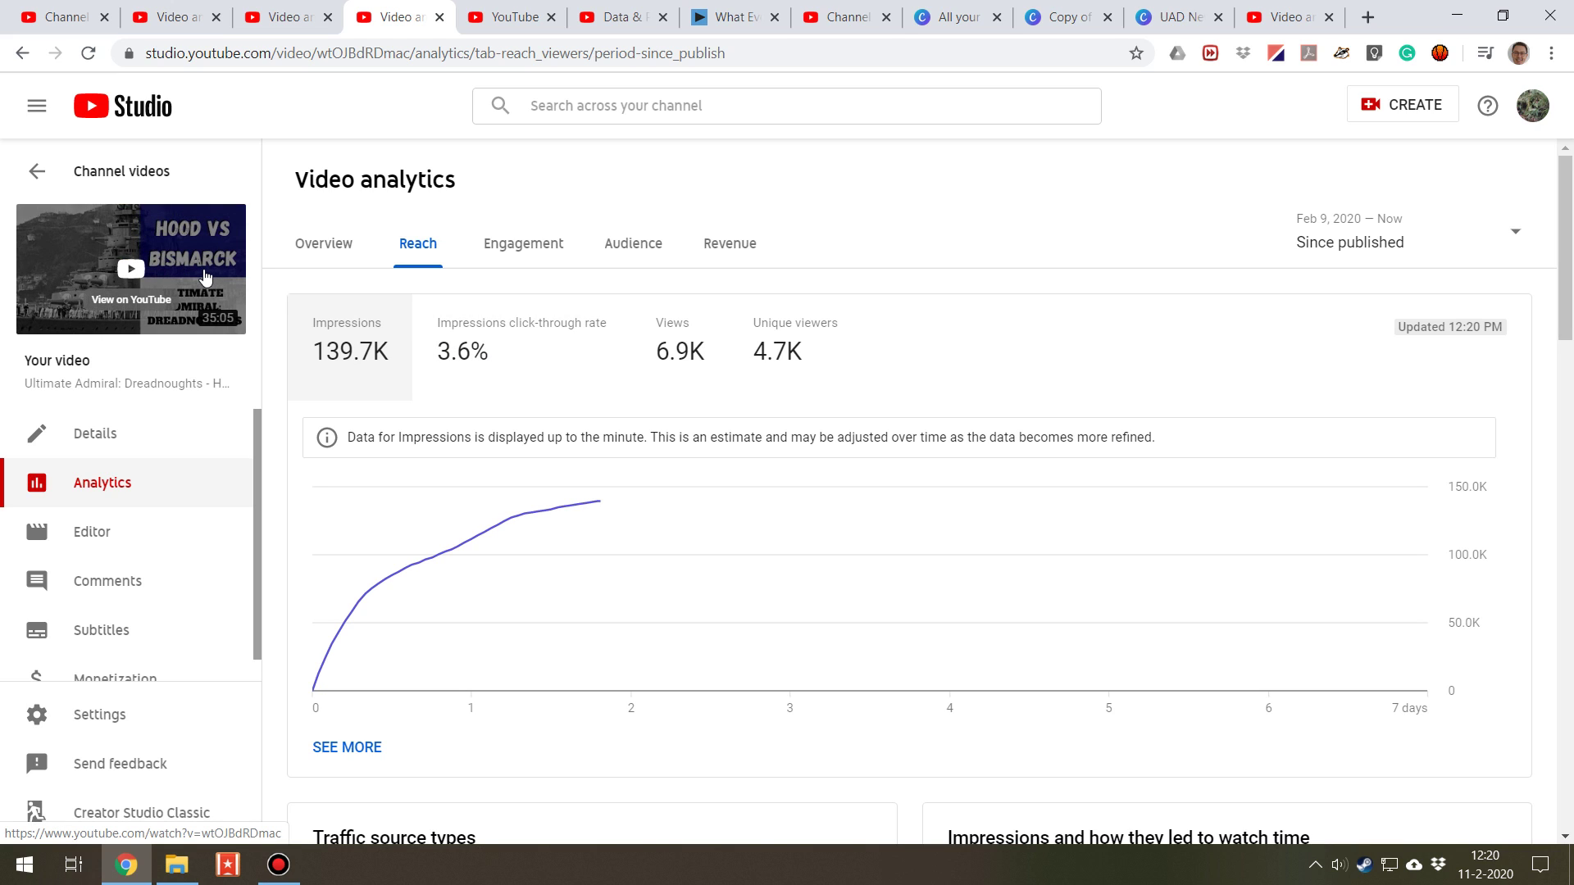
- Find the Bismarck vs Hood video published Feb 7, 2020 in the uploads and view its reach data in a new tab
click(58, 16)
scroll(613, 574, down, 6)
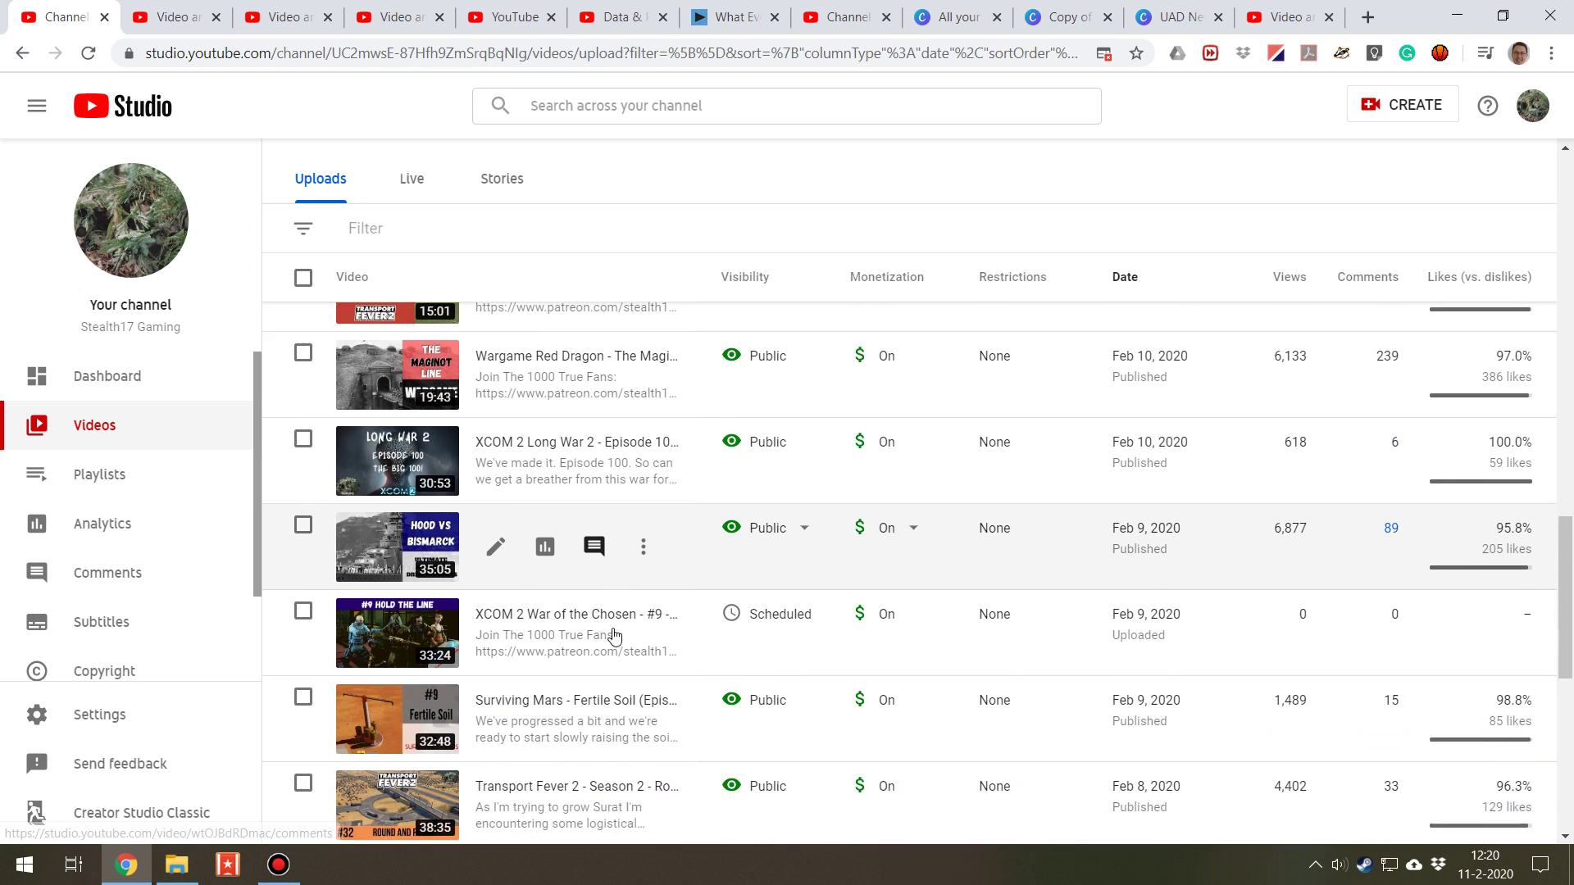
scroll(613, 636, down, 2)
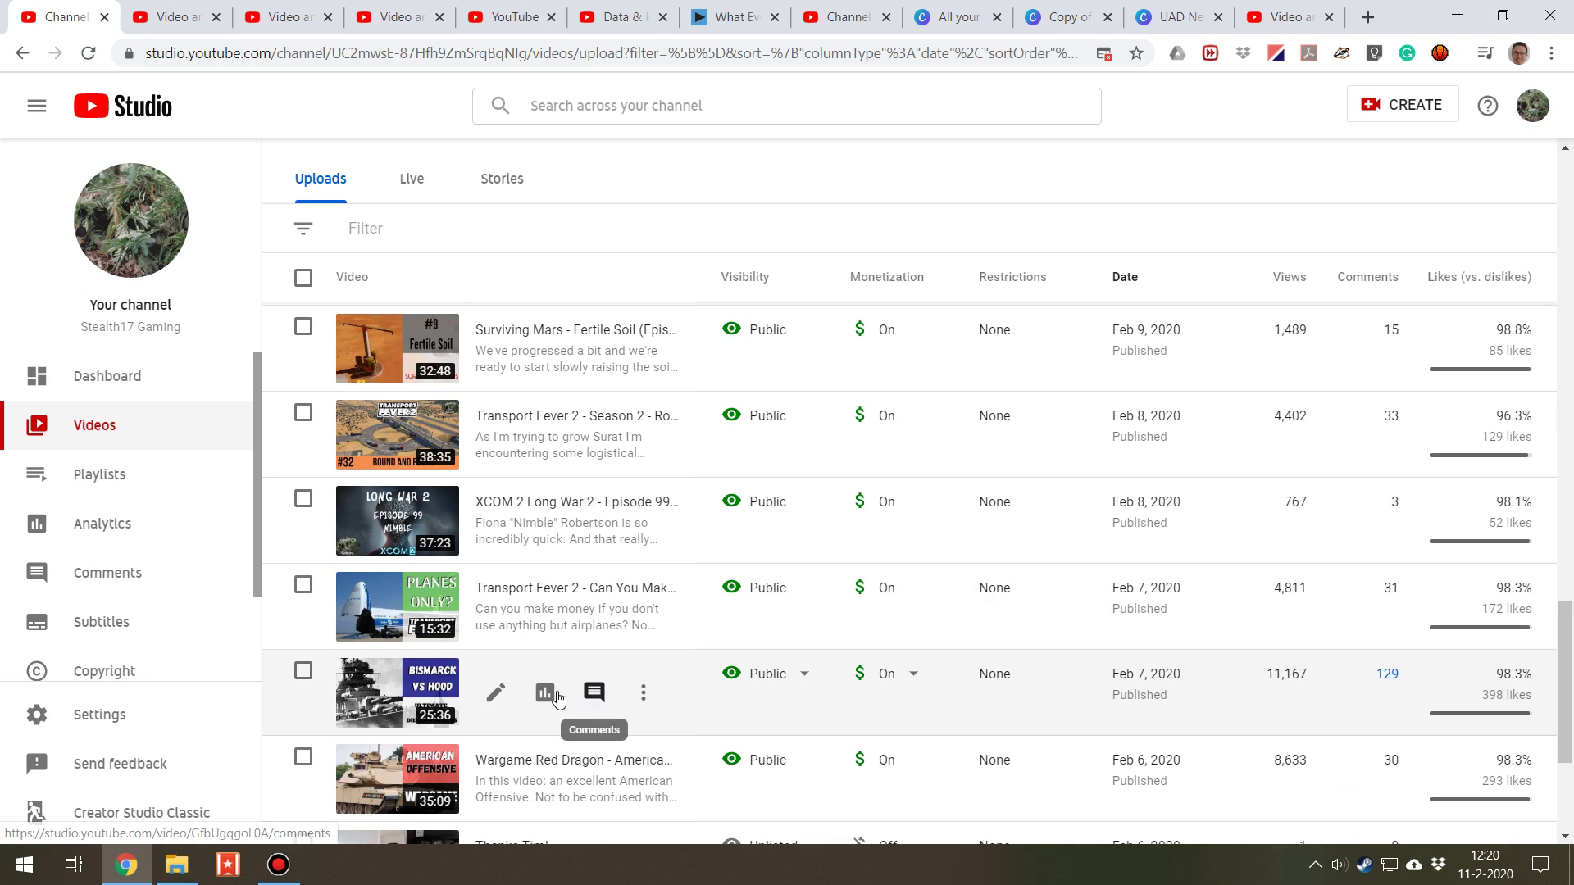
click(467, 16)
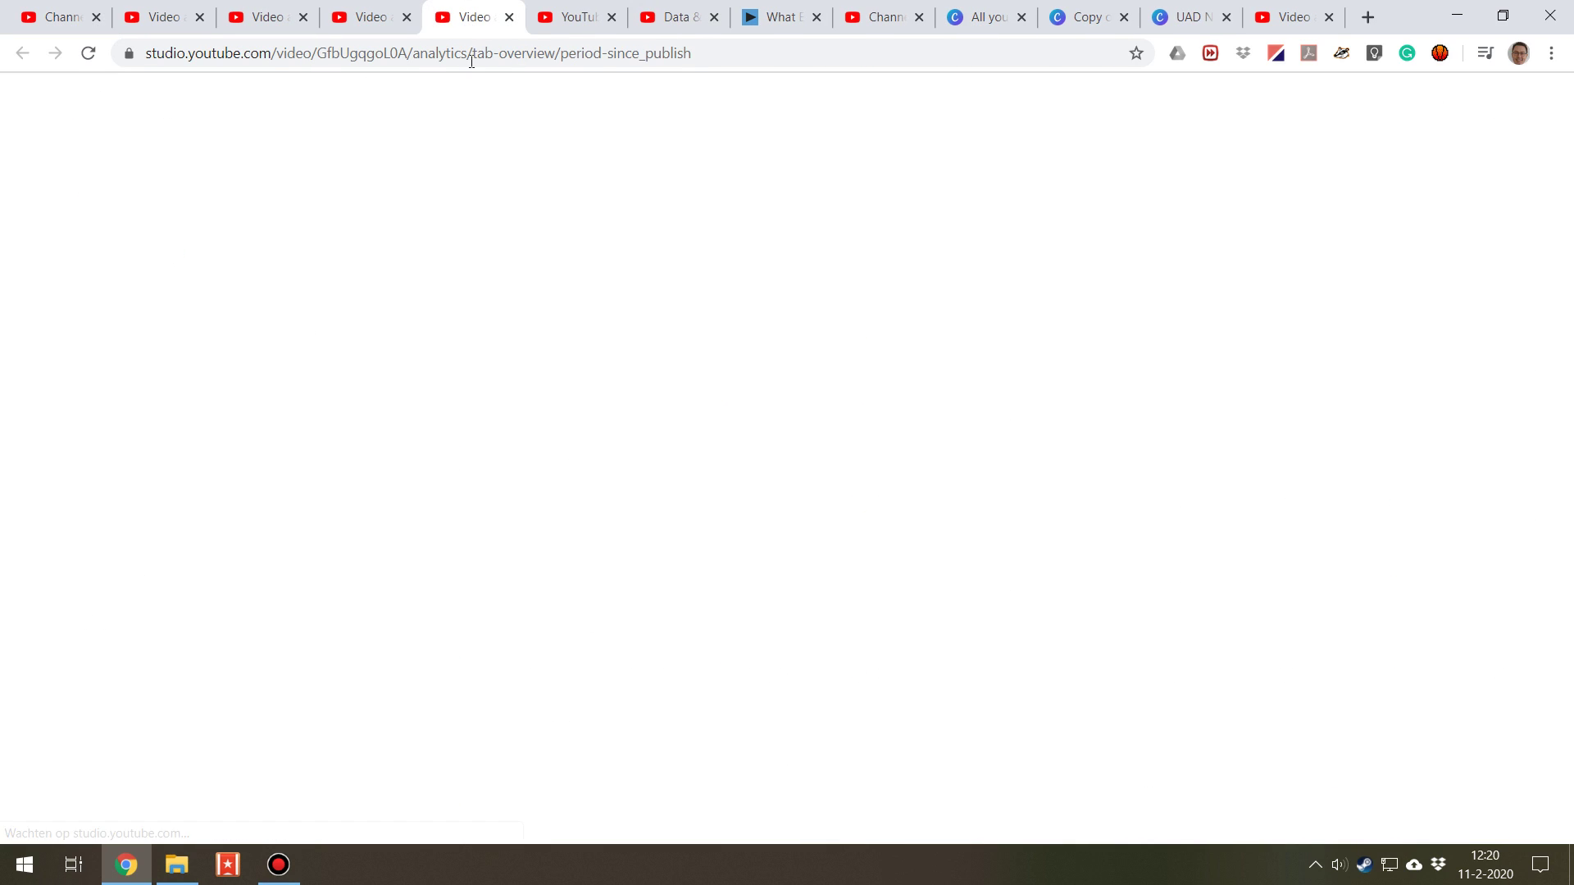
click(425, 247)
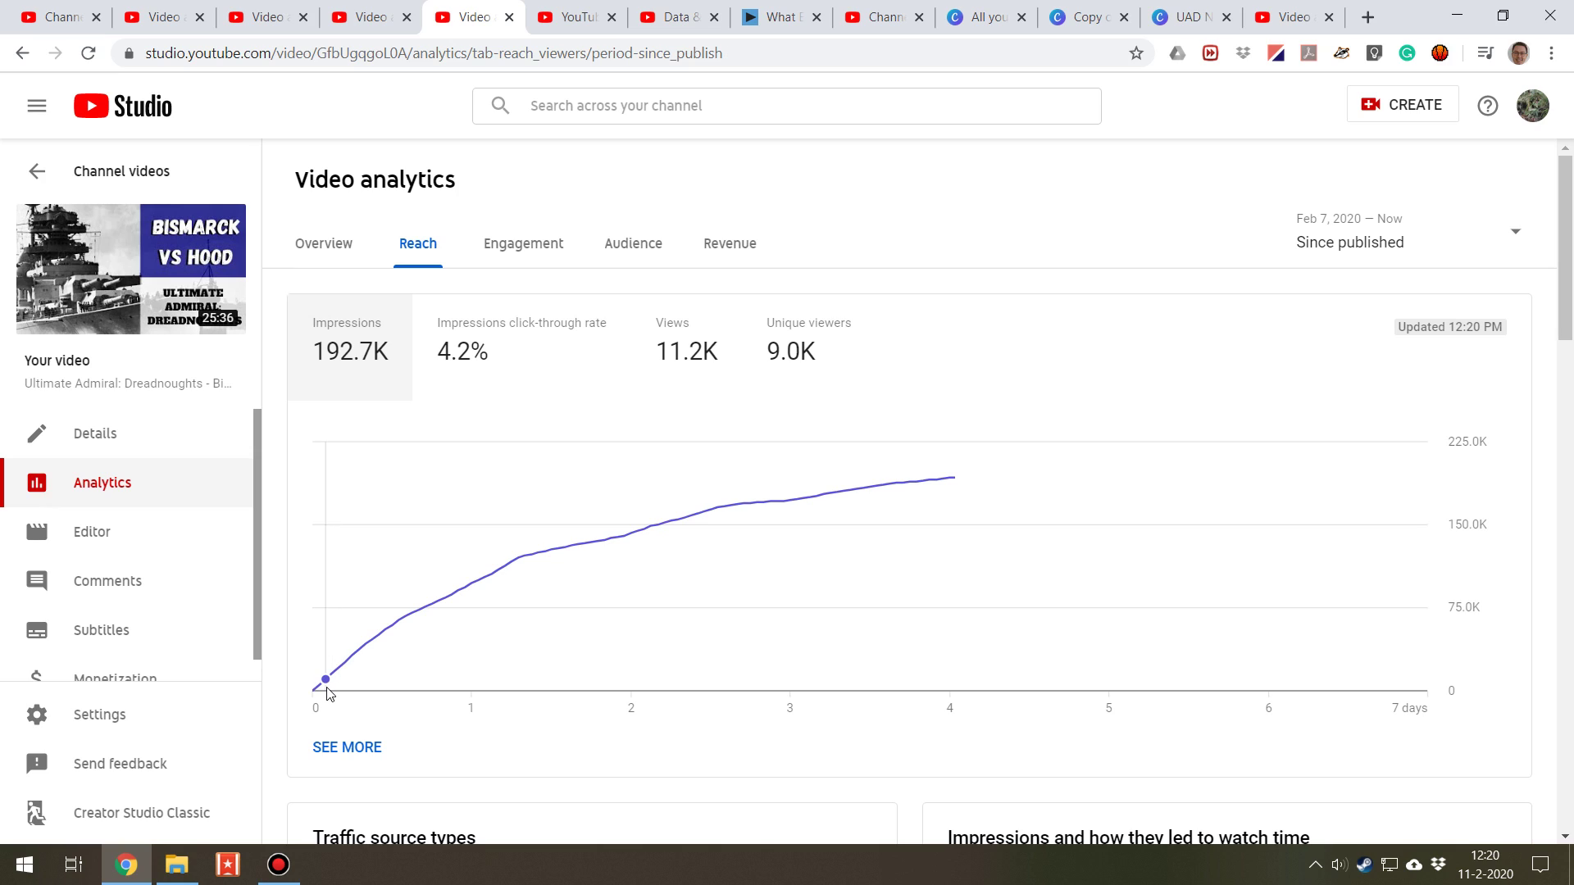
- Compare early impressions and click-through rates of the Bismarck vs Hood and Hood vs Bismarck videos, and return to the uploads list
mouse_move(328, 692)
click(373, 15)
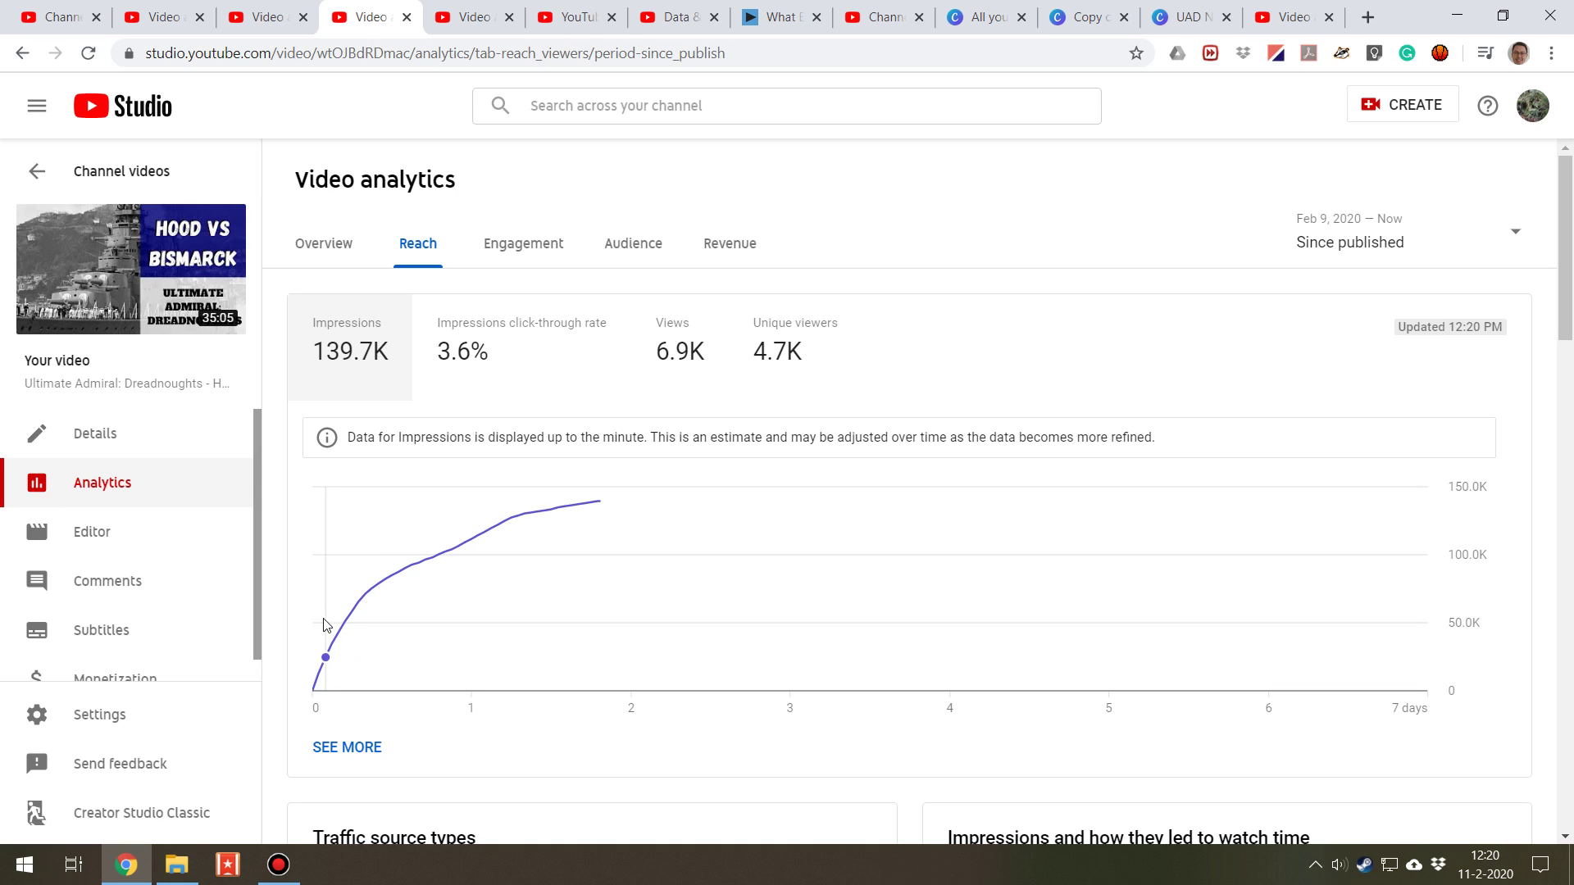
mouse_move(325, 686)
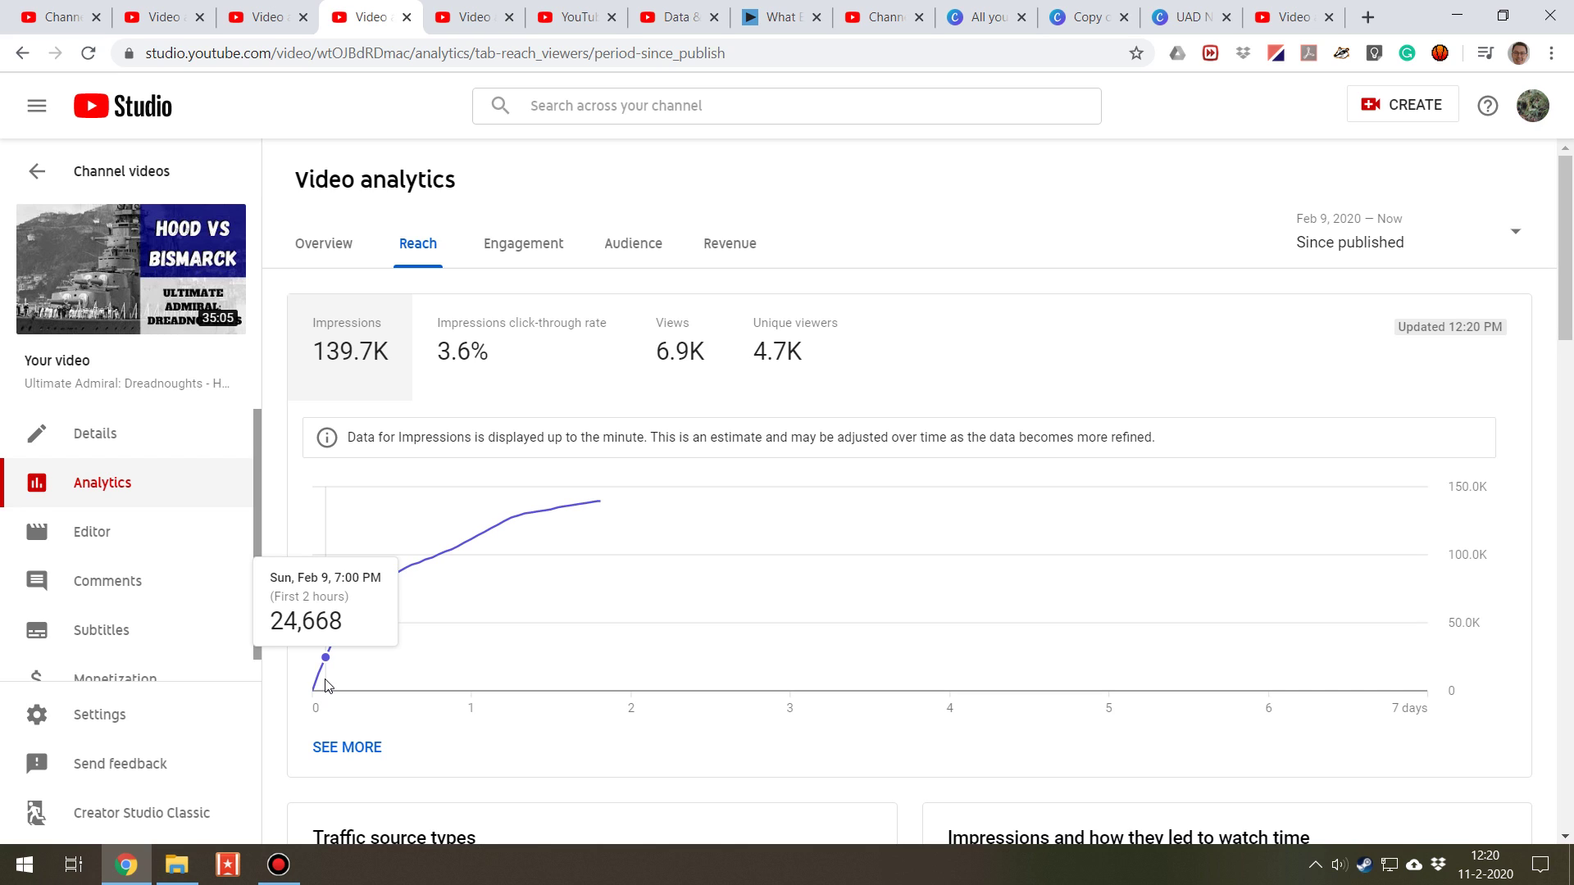
click(543, 11)
click(517, 4)
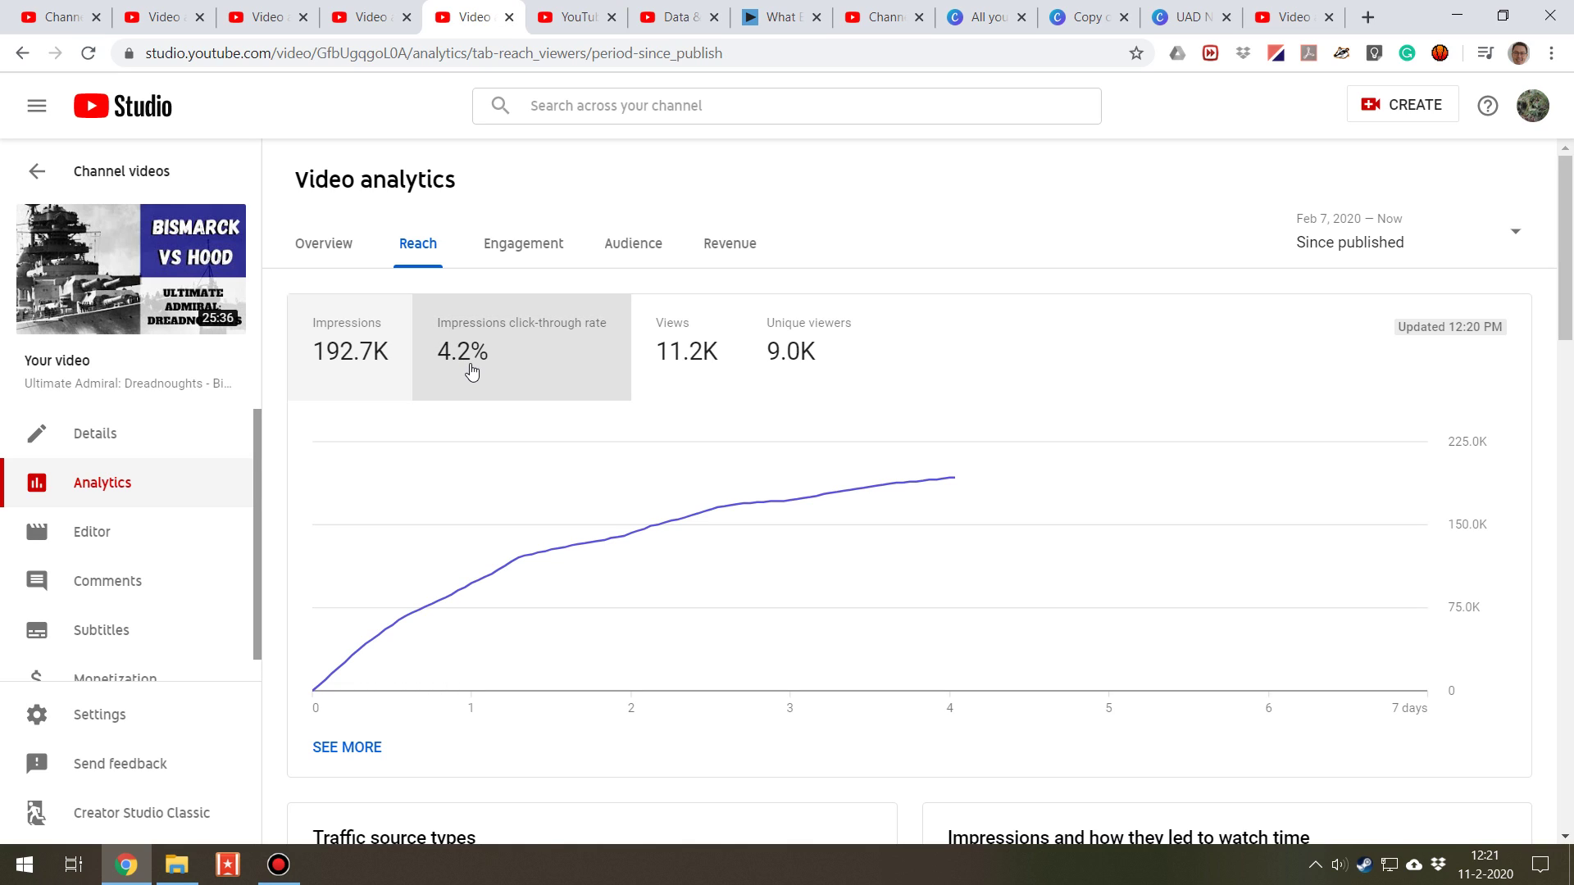
click(385, 7)
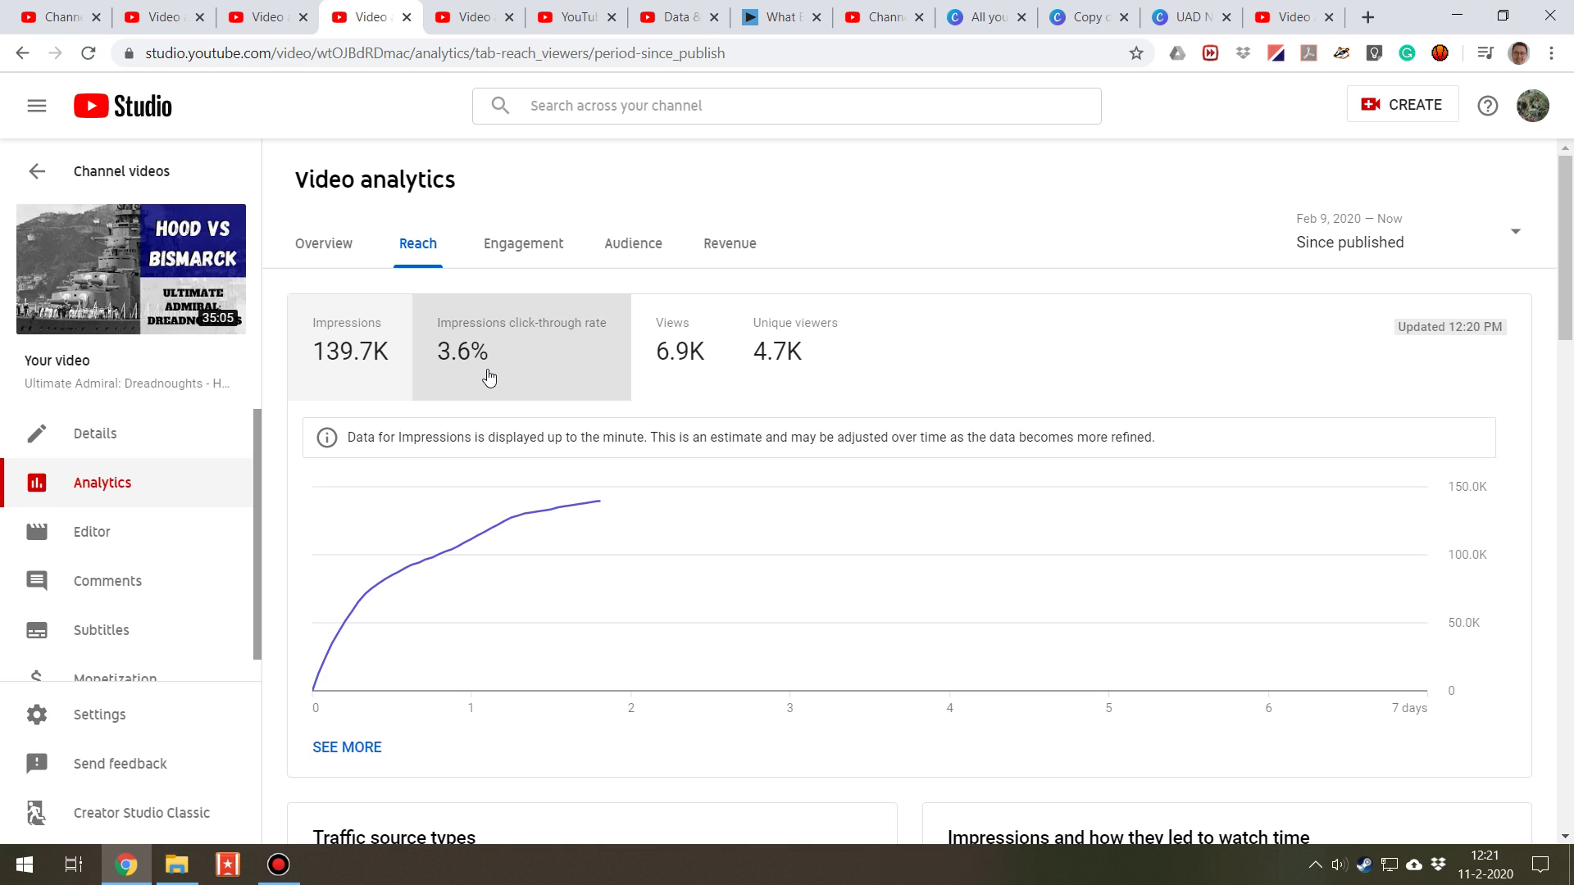
click(58, 17)
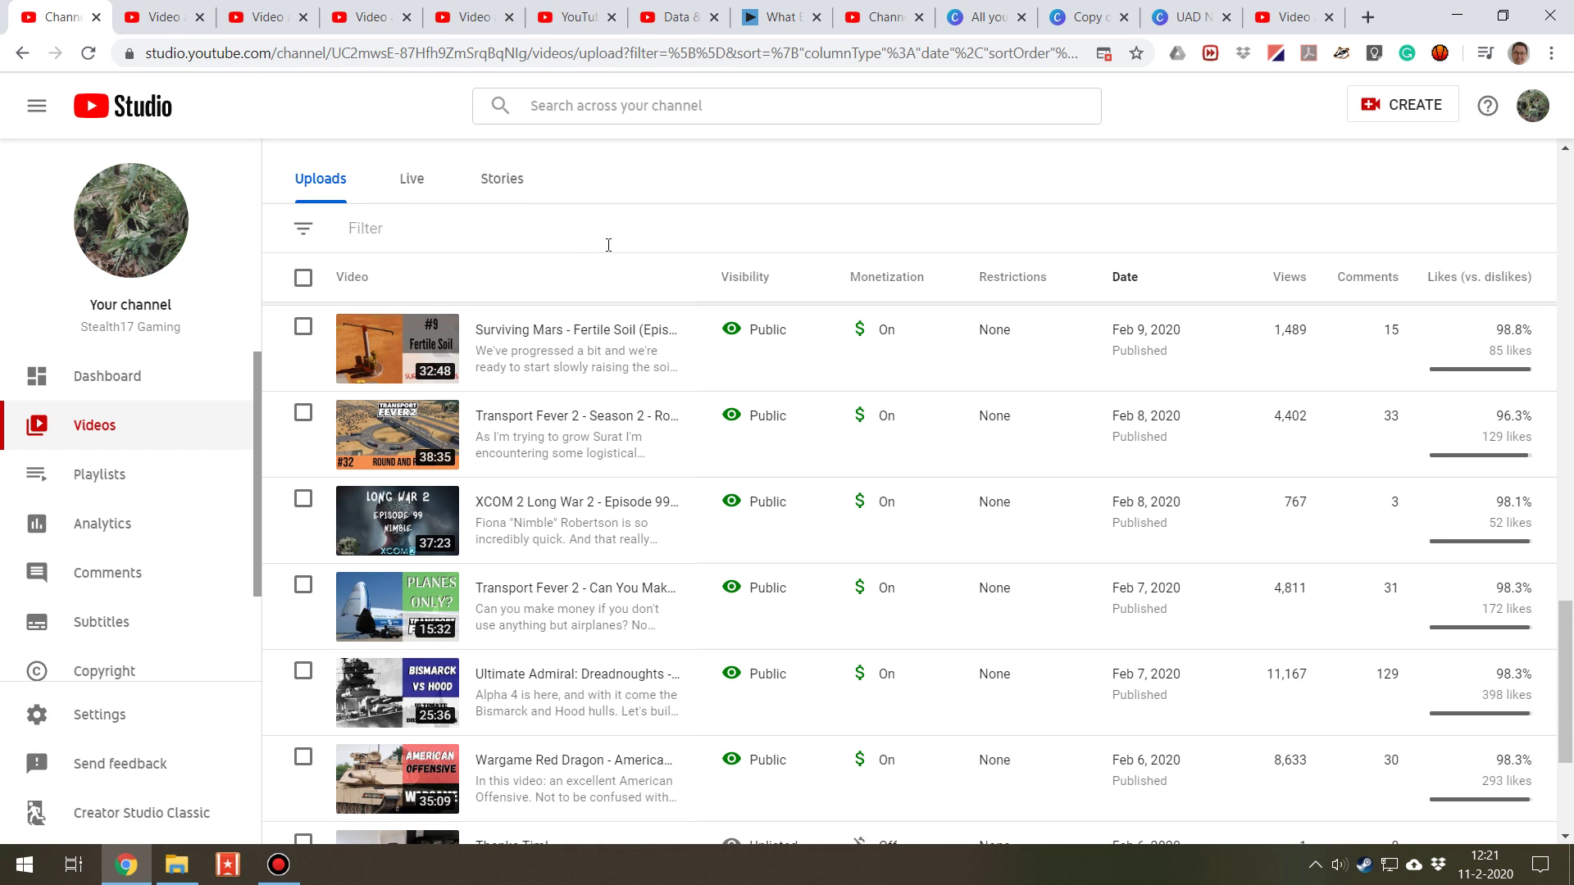